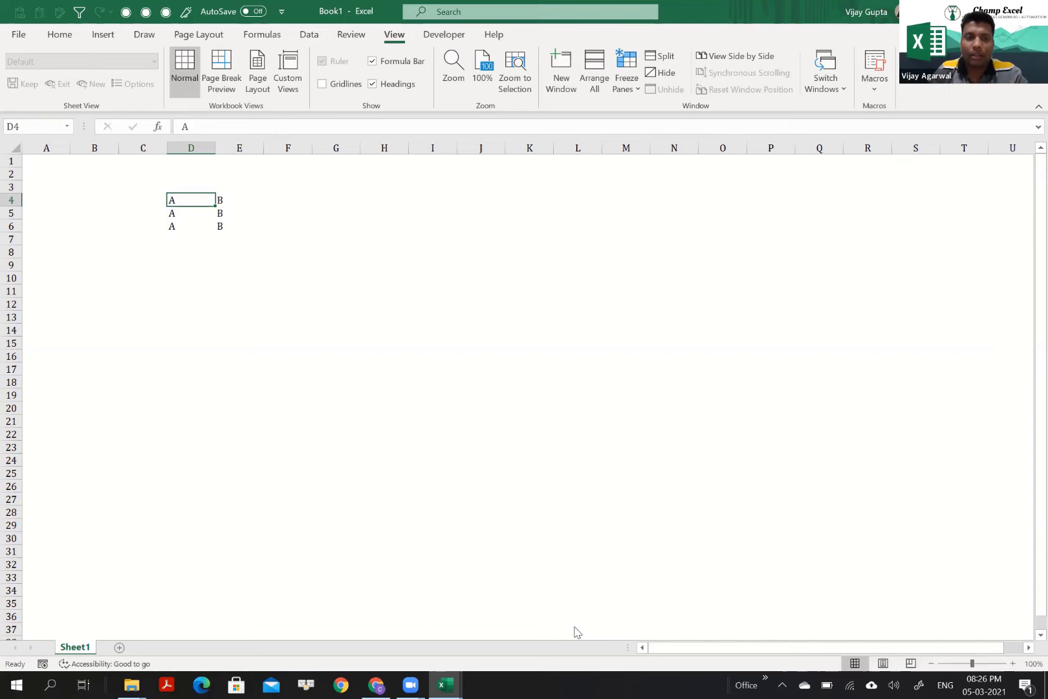
Cut the A cells in D4:D6 and insert them at F4, so they follow the B cells
key("shift+Down")
key("shift+Down")
key("ctrl+c")
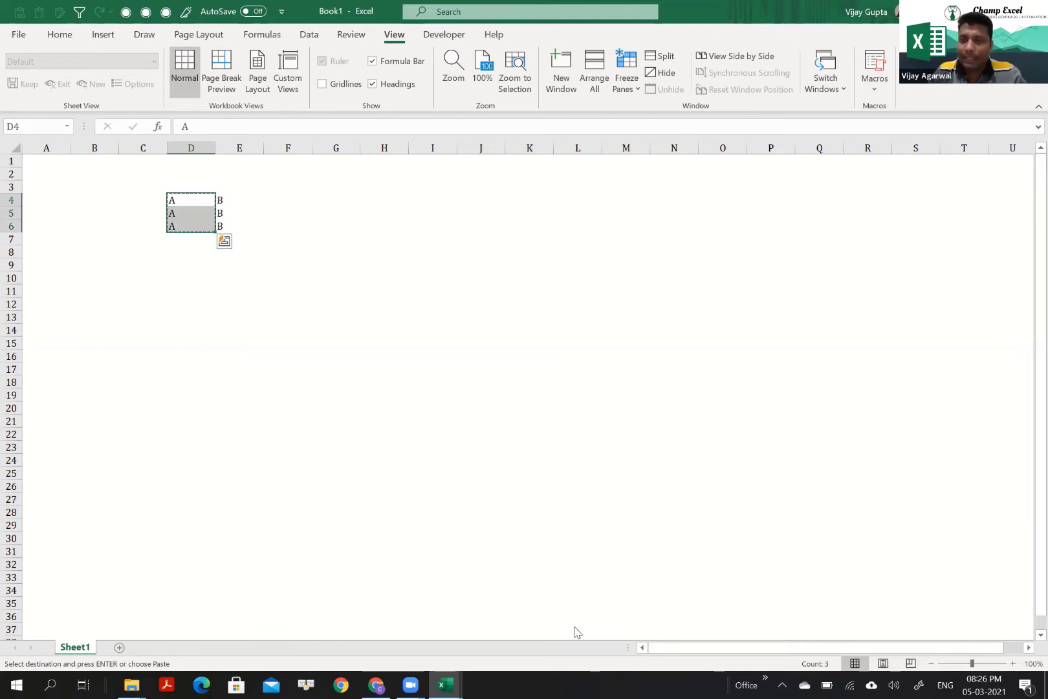
key("Right")
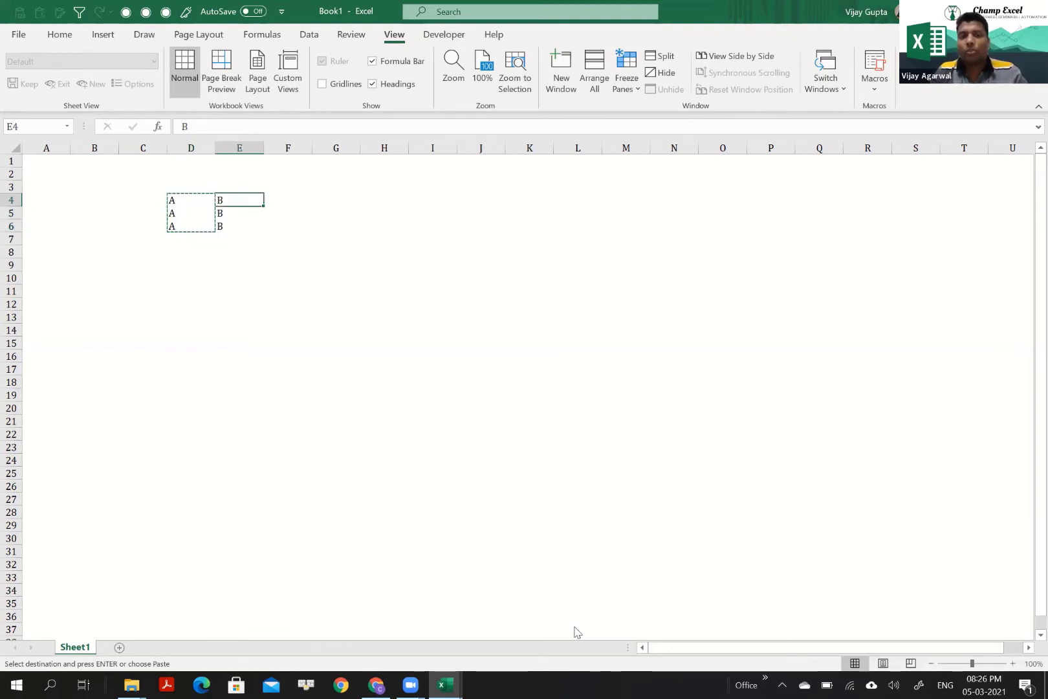
key("Right")
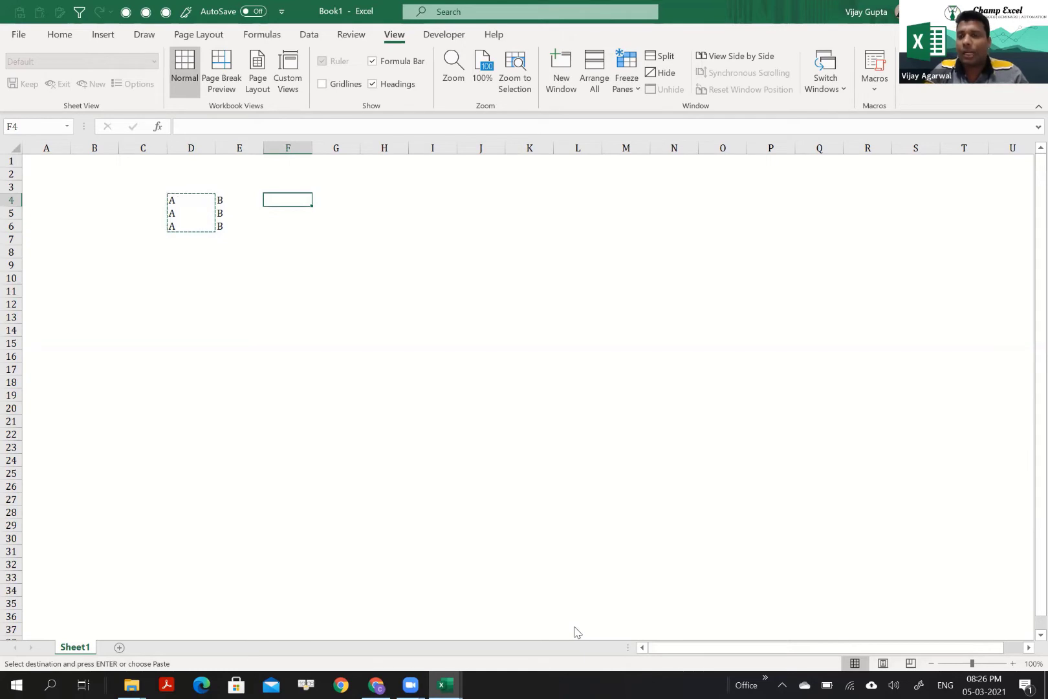
key("ctrl+plus")
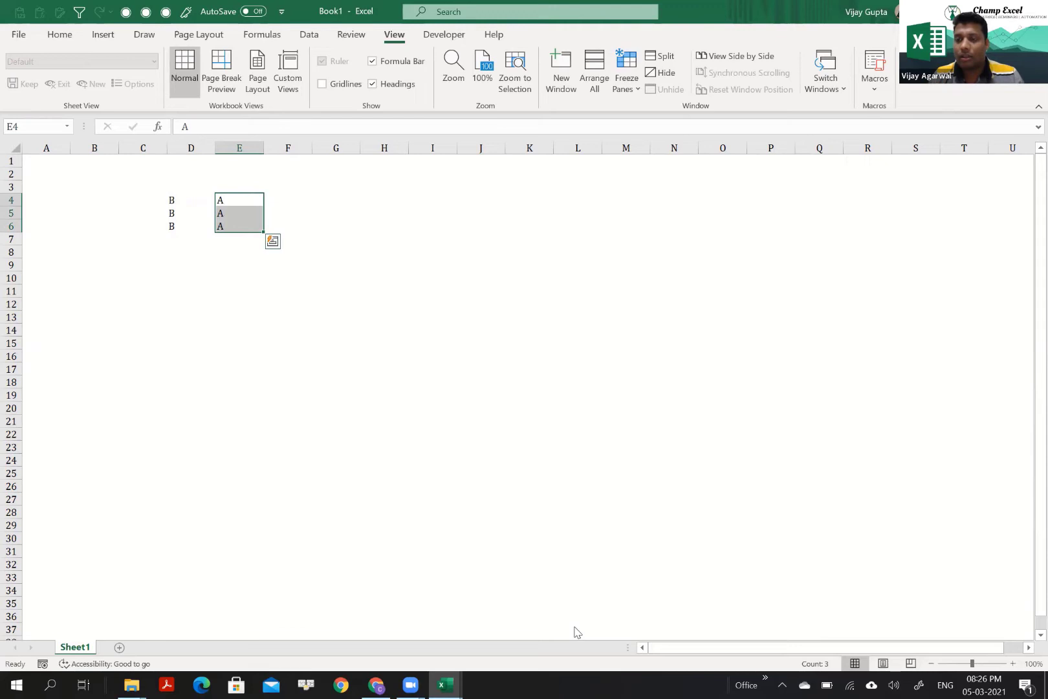
Cut the B cells in D4:D6 and insert them at F4, so they follow the A cells
key("Left")
key("ctrl+v")
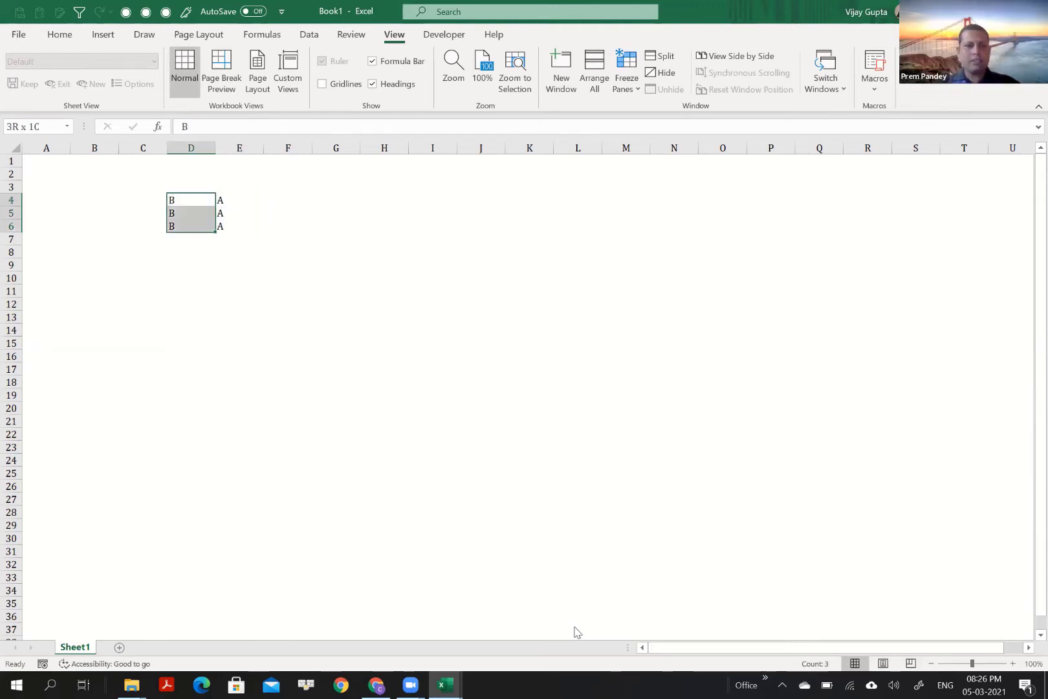
key("ctrl+c")
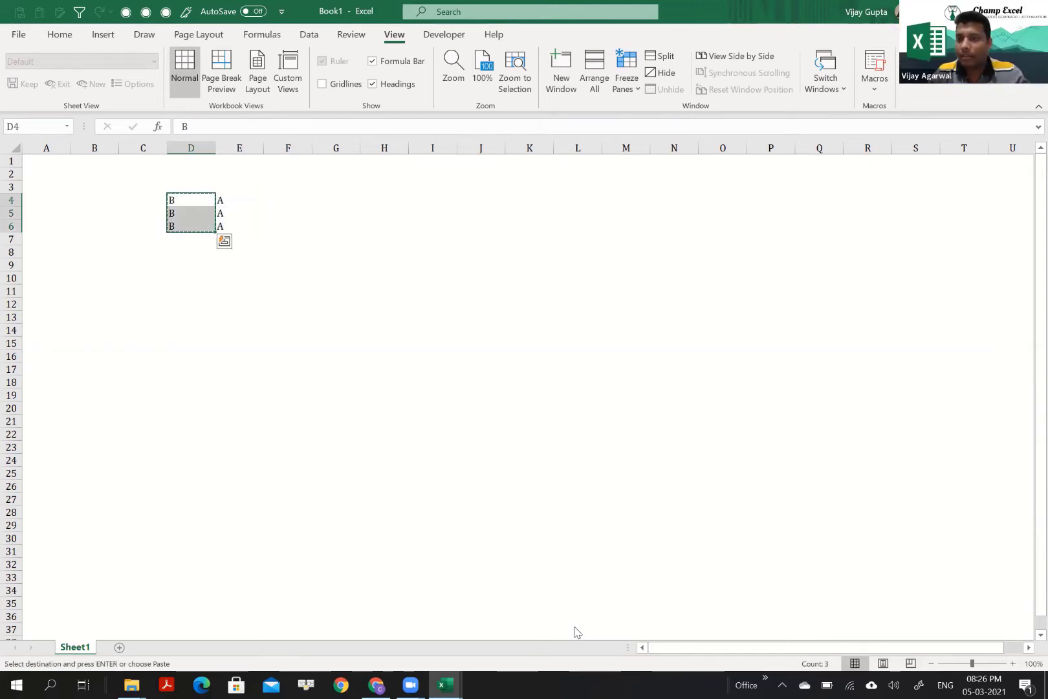
key("Right")
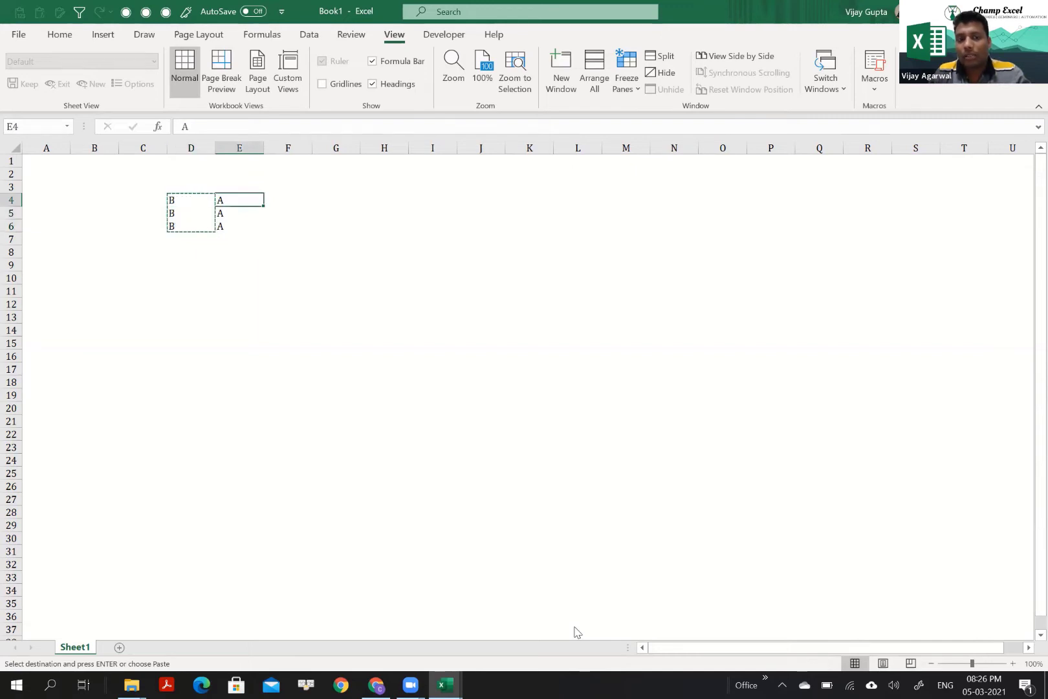
key("Right")
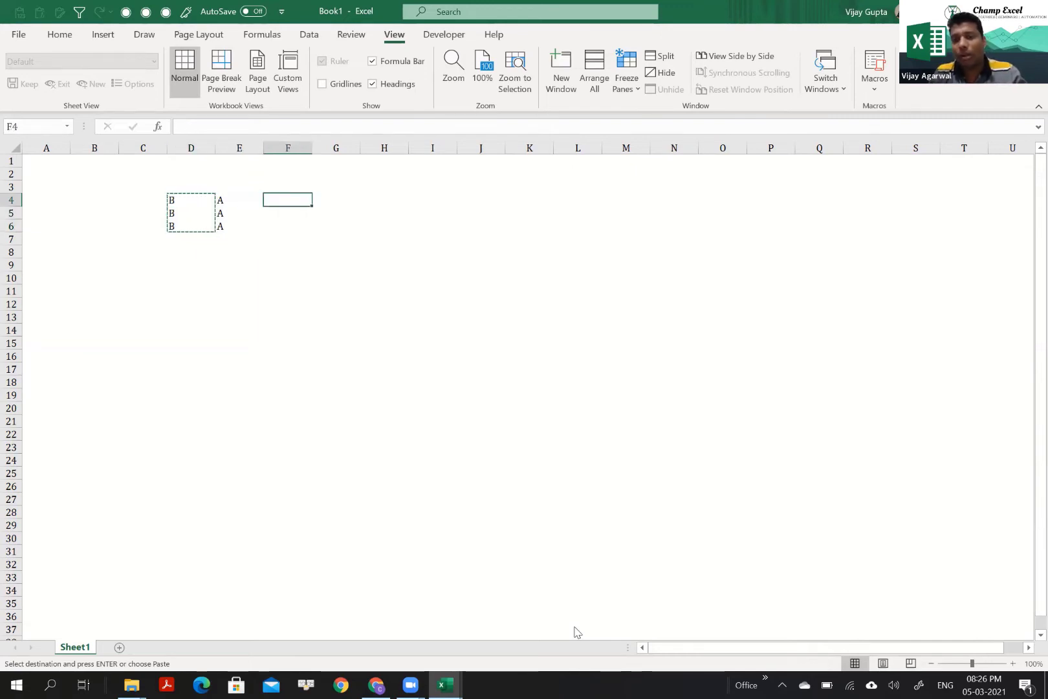
key("ctrl+shift+plus")
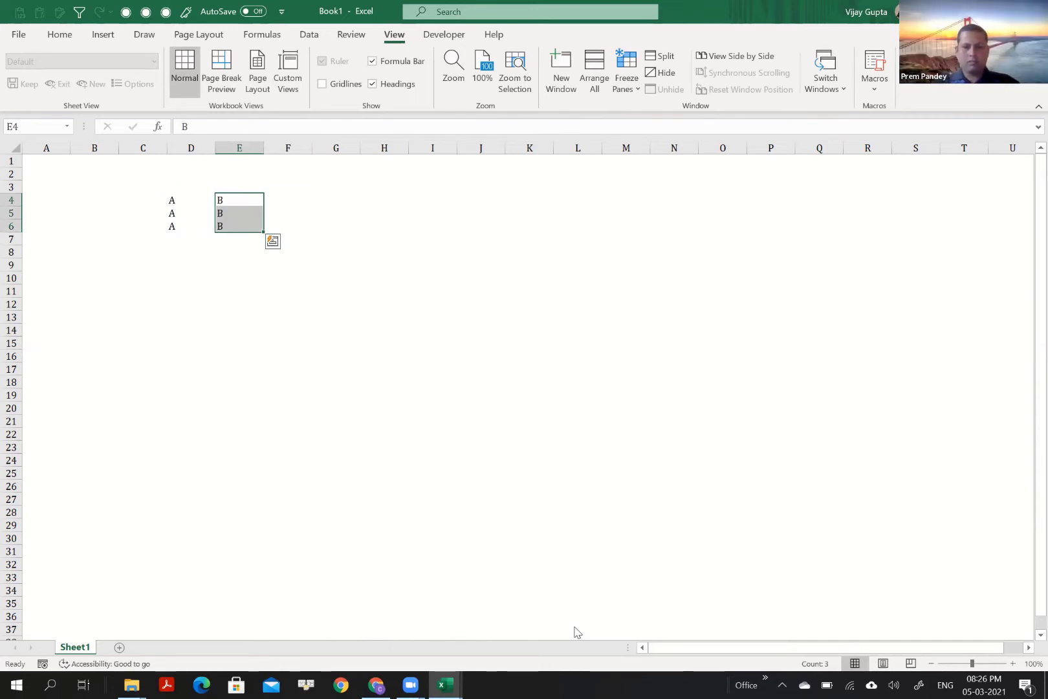
Try to move the A cells in D4:D6 directly past the B cells, undoing each attempt
key("Left")
key("ctrl+shift+Down")
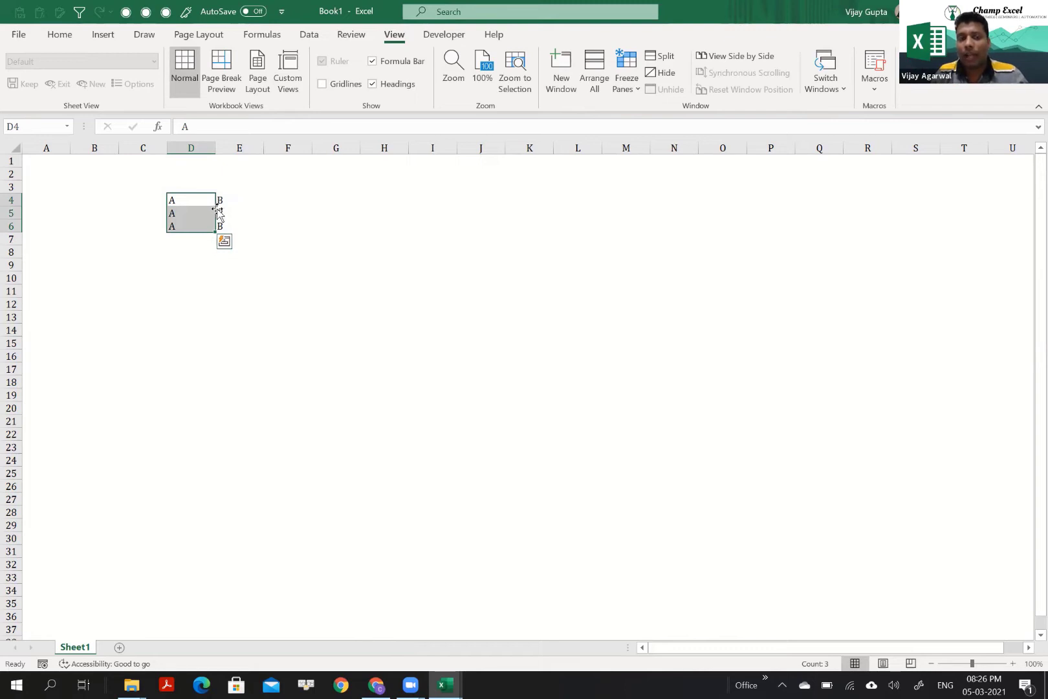
left_click_drag(216, 212, 278, 204)
key("ctrl+z")
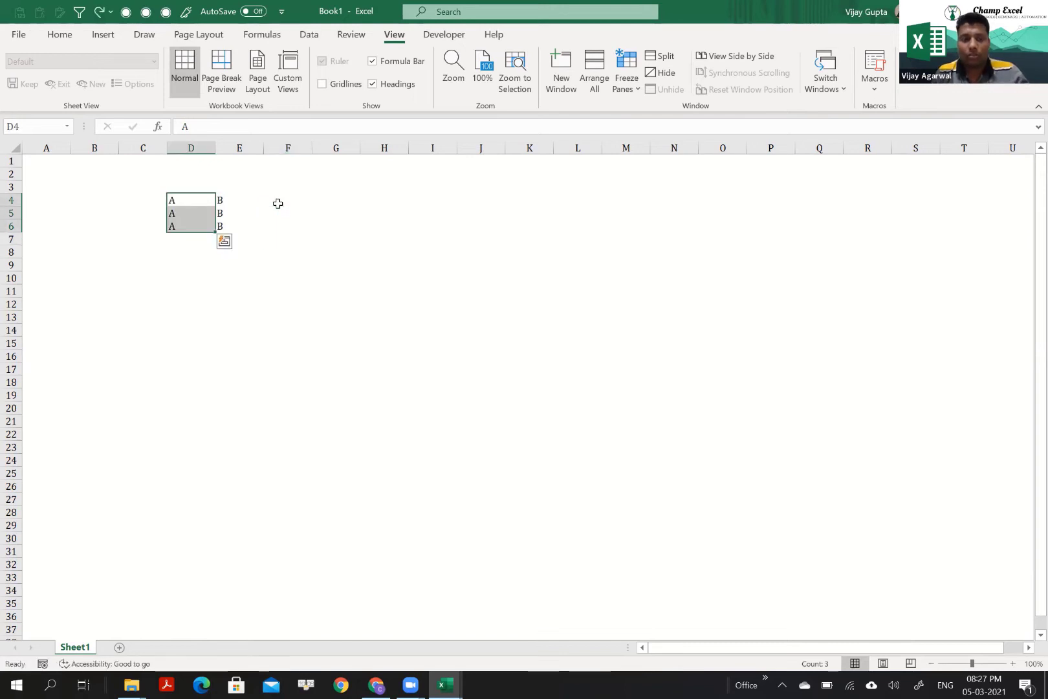
left_click_drag(220, 214, 246, 198)
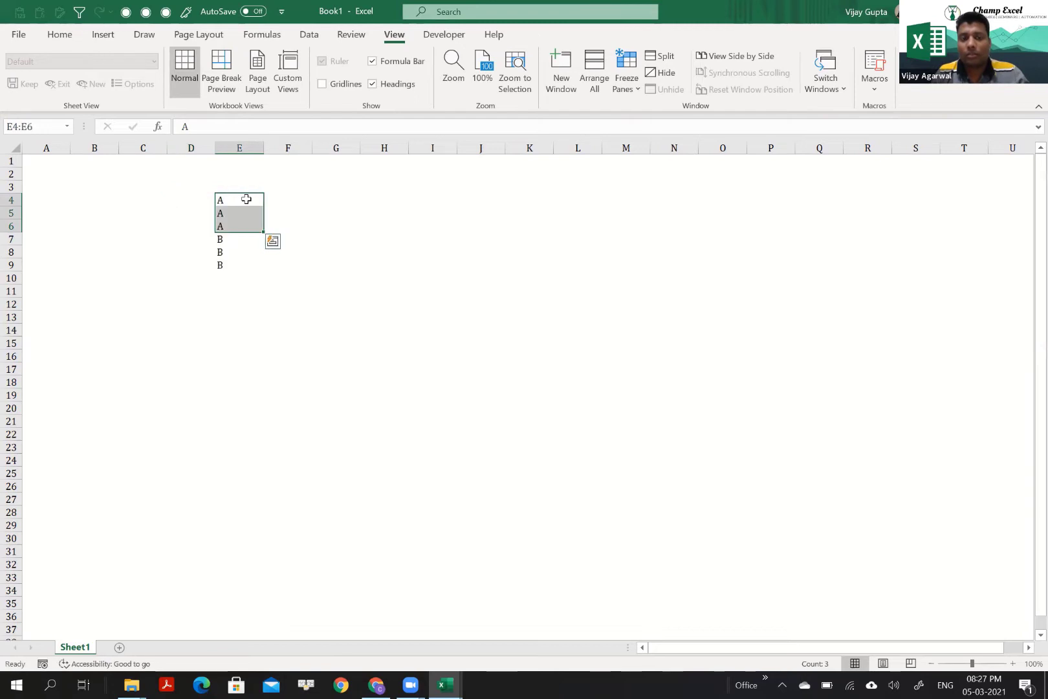
key("ctrl+z")
Move the A cells in D4:D6 to the far side of the B cells, inserting them without overwriting anything
left_click(217, 211, "shift")
left_click_drag(216, 212, 269, 212)
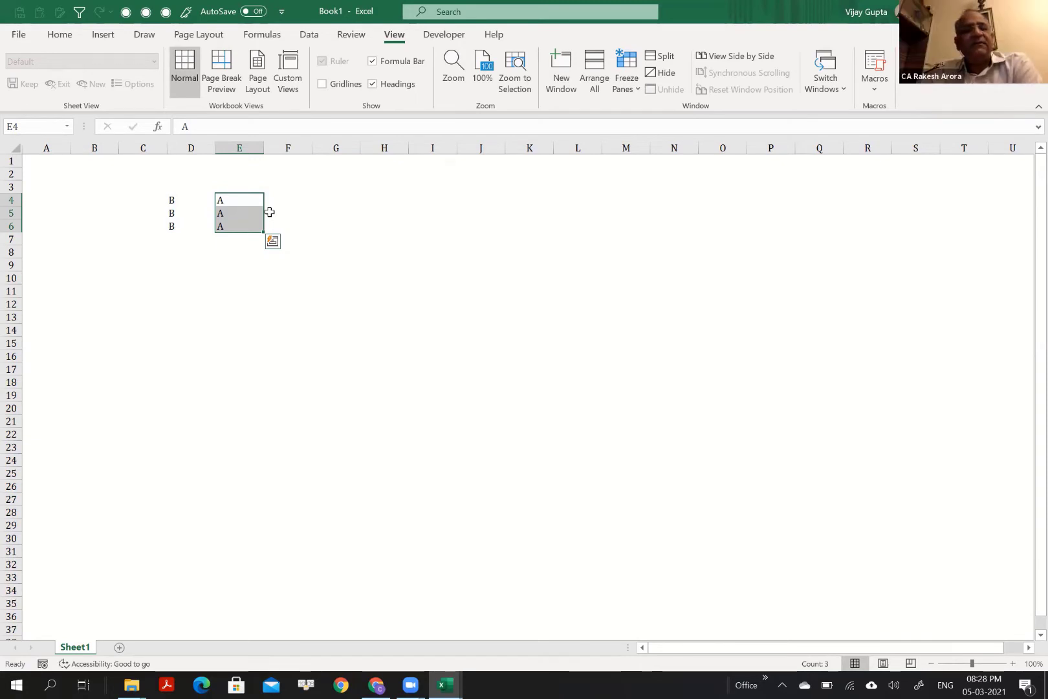
Enter C in each of the cells F4 to F6
key("Right")
type("C")
key("Return")
type("C")
key("Return")
type("C")
key("Return")
Cut the B cells in D4:D6 and insert them at F4, between the A and C cells
key("Left")
key("Left")
key("Up")
key("Up")
key("Up")
key("Up")
key("Down")
key("shift+Down")
key("shift+Down")
key("ctrl+c")
key("Right")
key("Right")
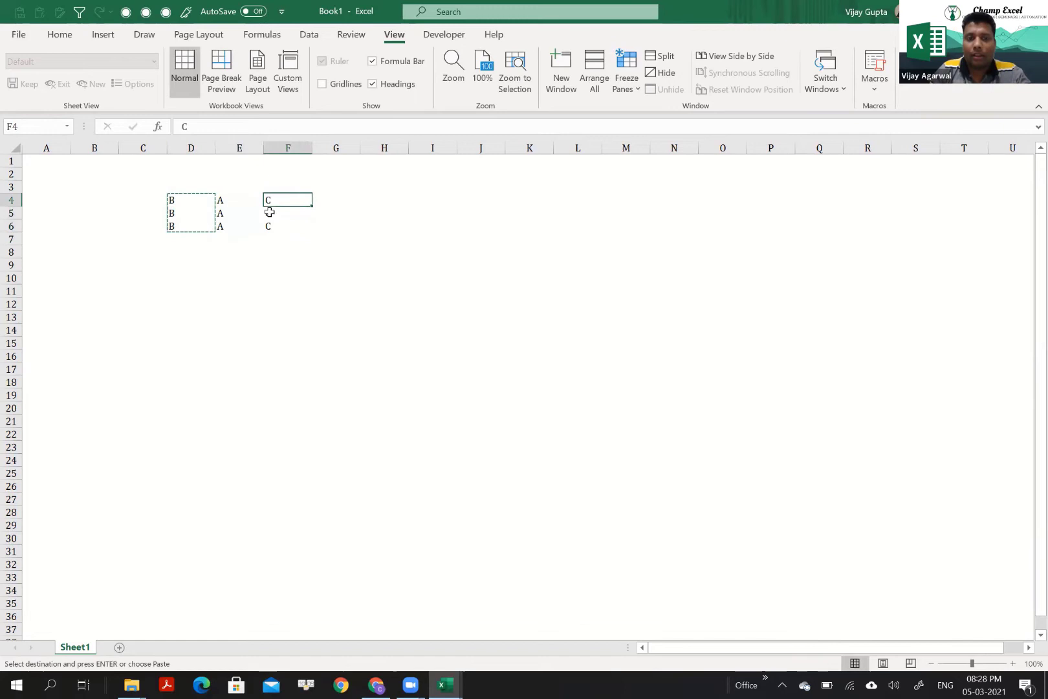
key("ctrl+plus")
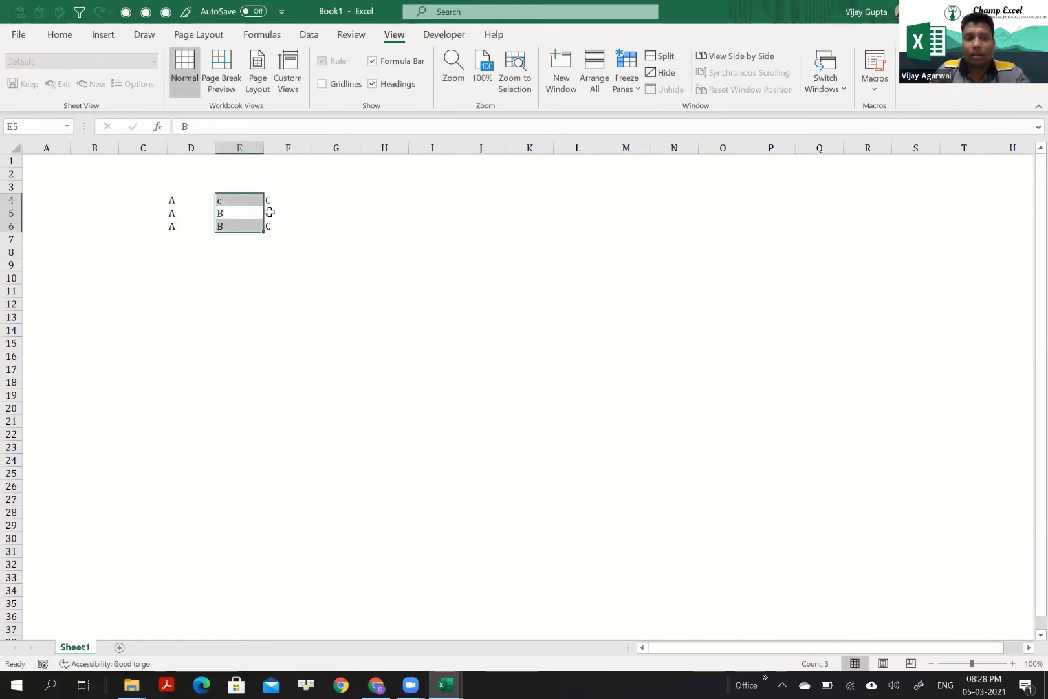
Cut the A cells in D4:D6 and insert them at F4, between the B and C cells
key("Right")
key("Left")
key("Left")
key("shift+Down")
key("shift+Down")
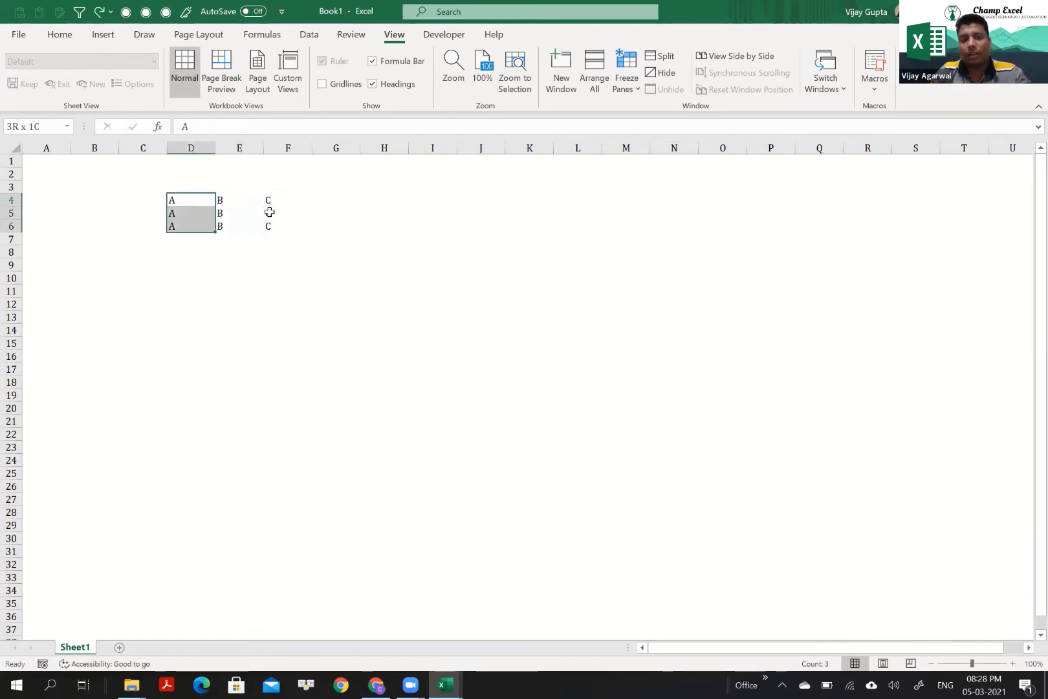
key("ctrl+c")
key("Right")
key("Right")
key("ctrl+plus")
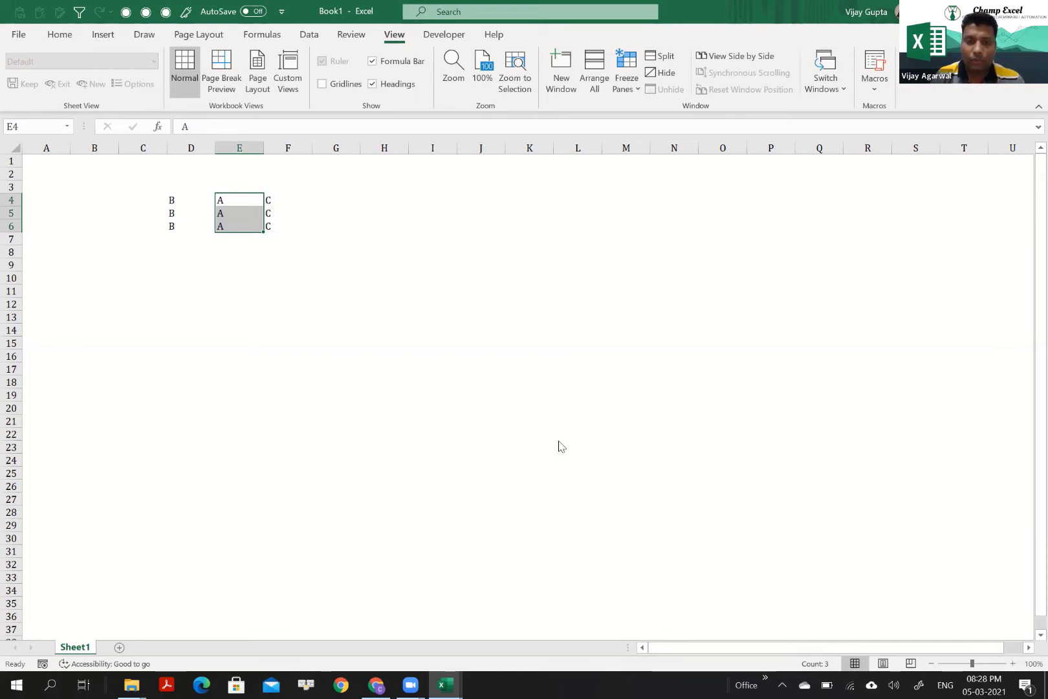
key("ctrl+n")
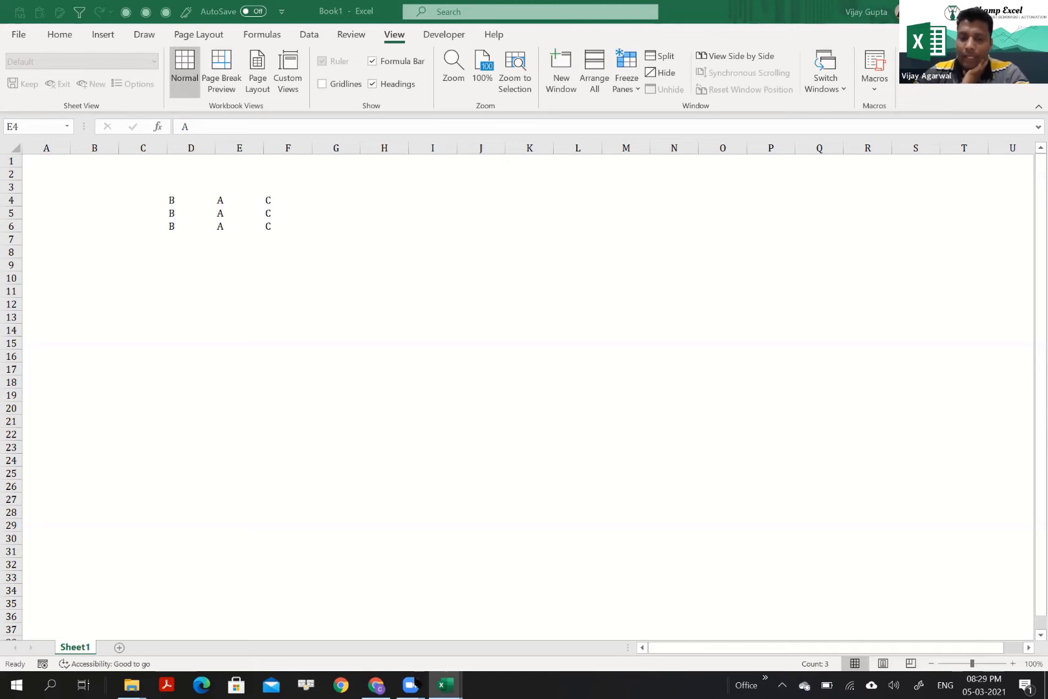
mouse_move(386, 684)
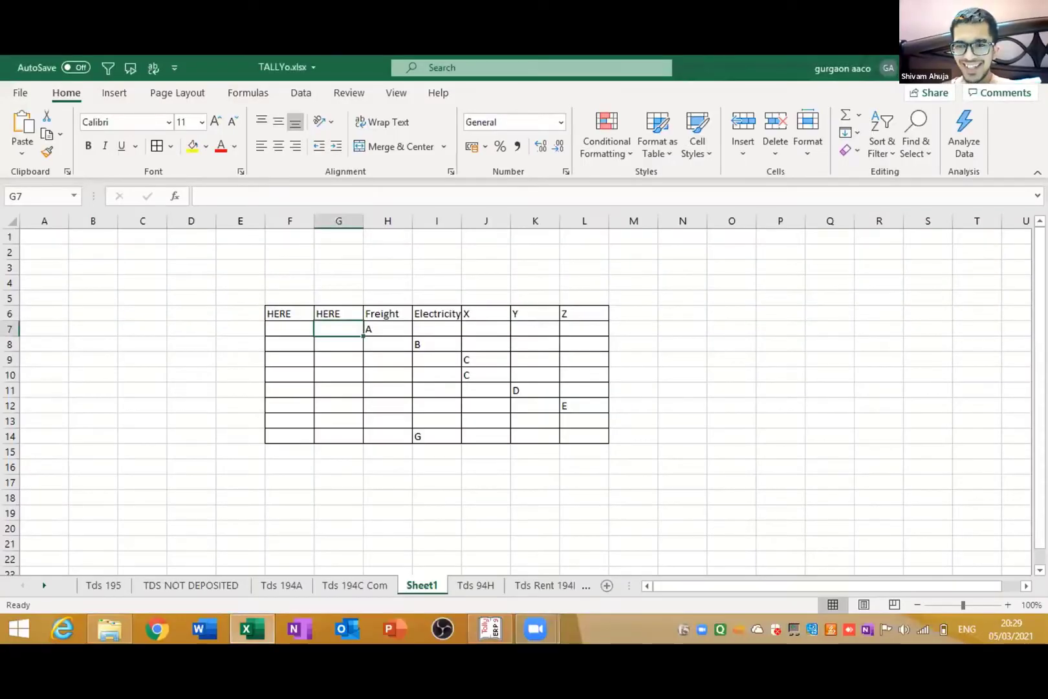
Examine the expense block H6:L13 and the empty cells under the two HERE headers
left_click_drag(366, 316, 568, 405)
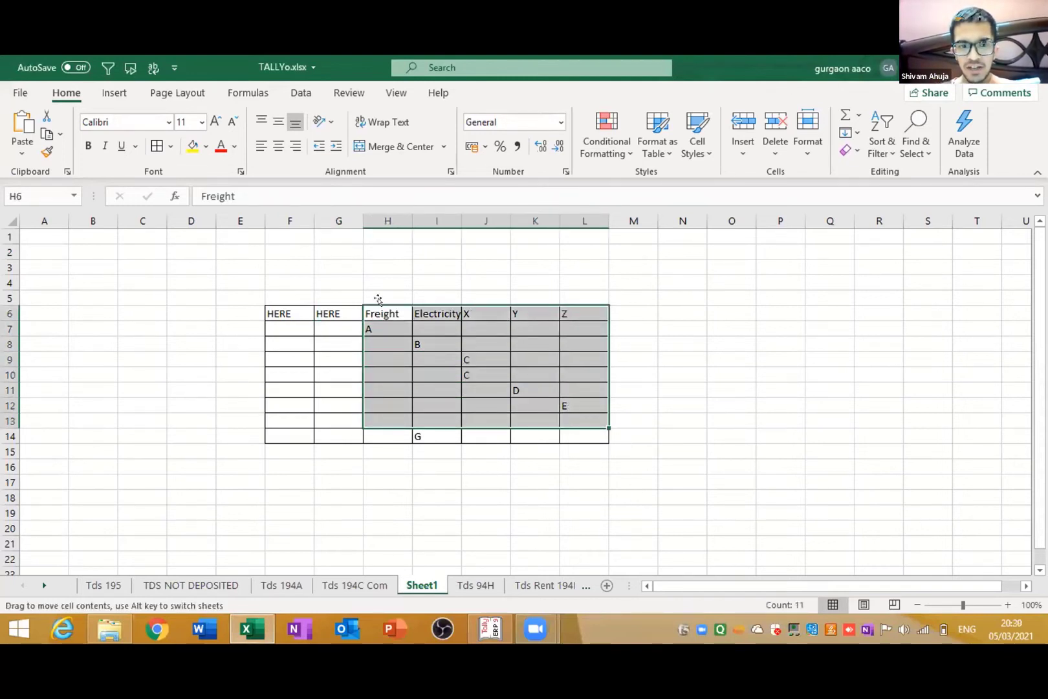
left_click(427, 313)
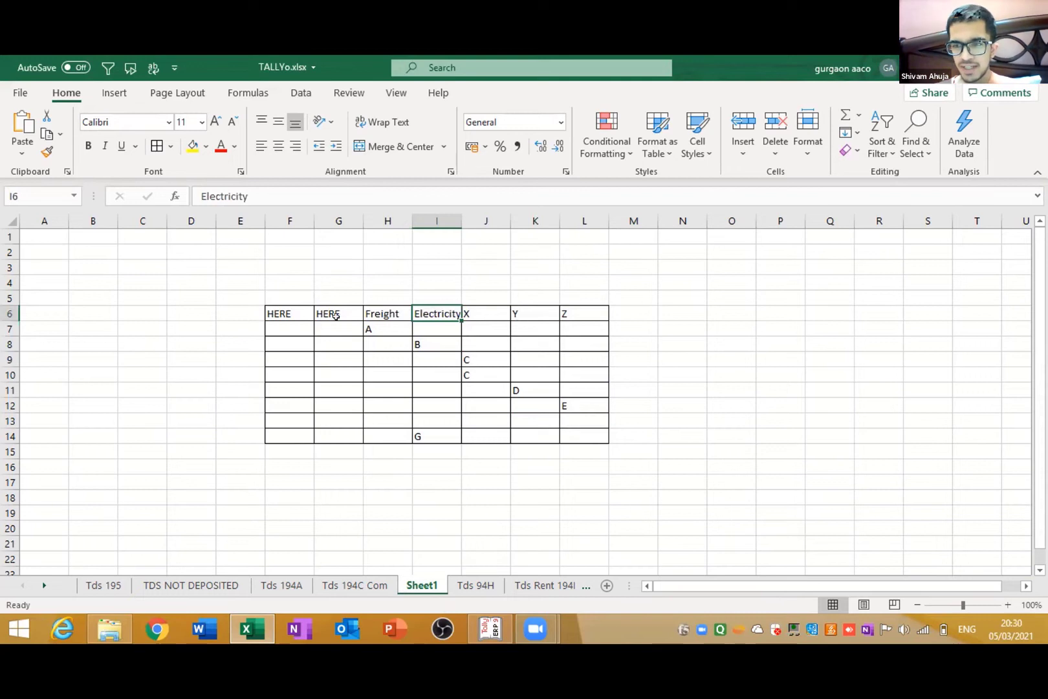
left_click(299, 321)
left_click_drag(300, 332, 290, 406)
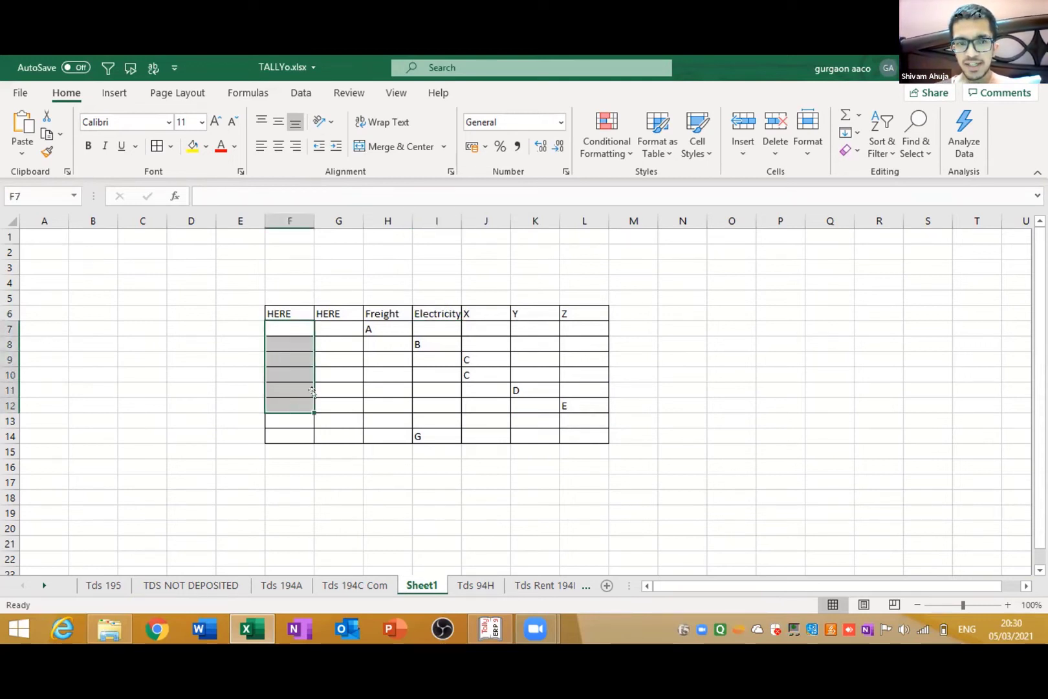
left_click_drag(323, 330, 325, 405)
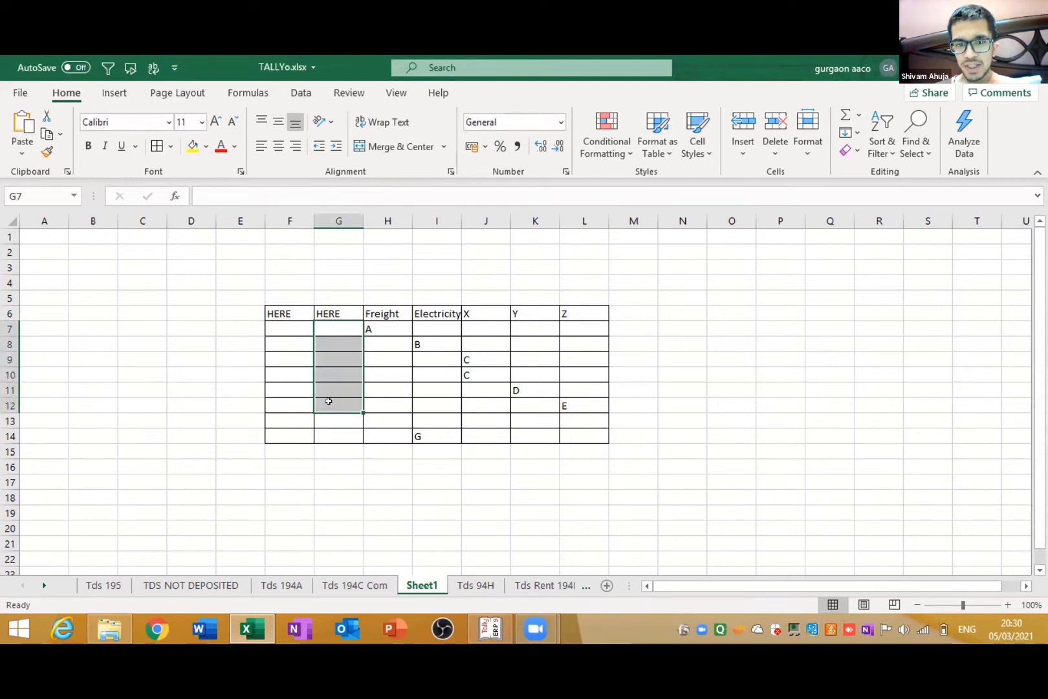
Copy the Freight entry A from H7 into G7 under the second HERE header
left_click(386, 366)
key("Up")
key("Up")
key("Up")
key("Down")
key("ctrl+c")
key("Left")
key("Return")
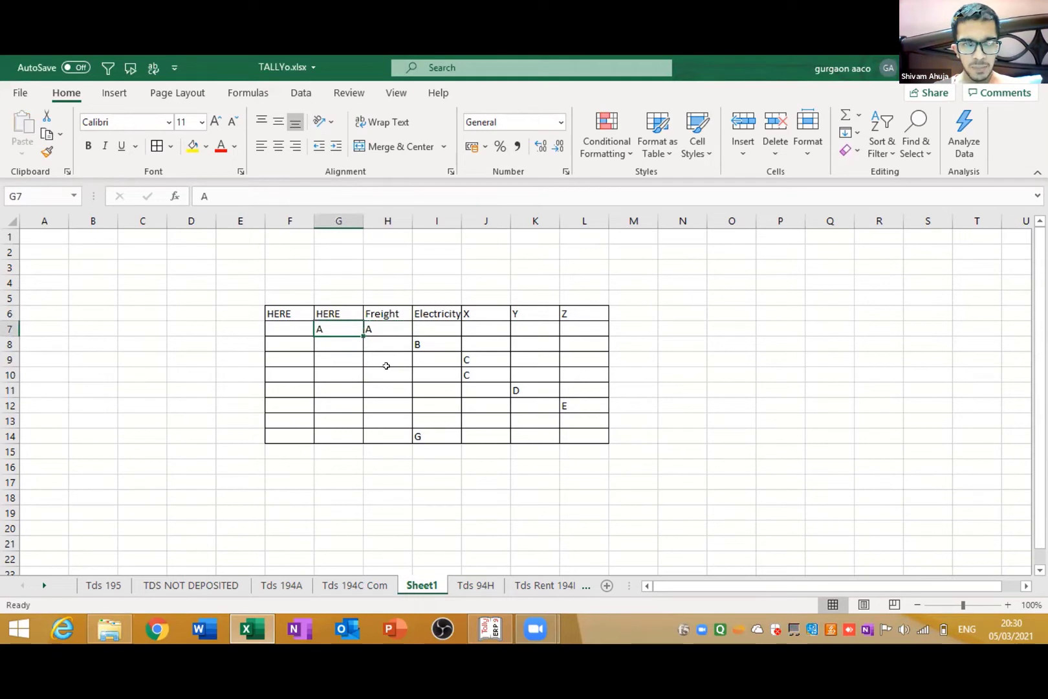
Copy the Electricity entry B from I8 into G8 under the second HERE header
key("Down")
key("Right")
key("Right")
key("ctrl+c")
key("Left")
key("Left")
key("Return")
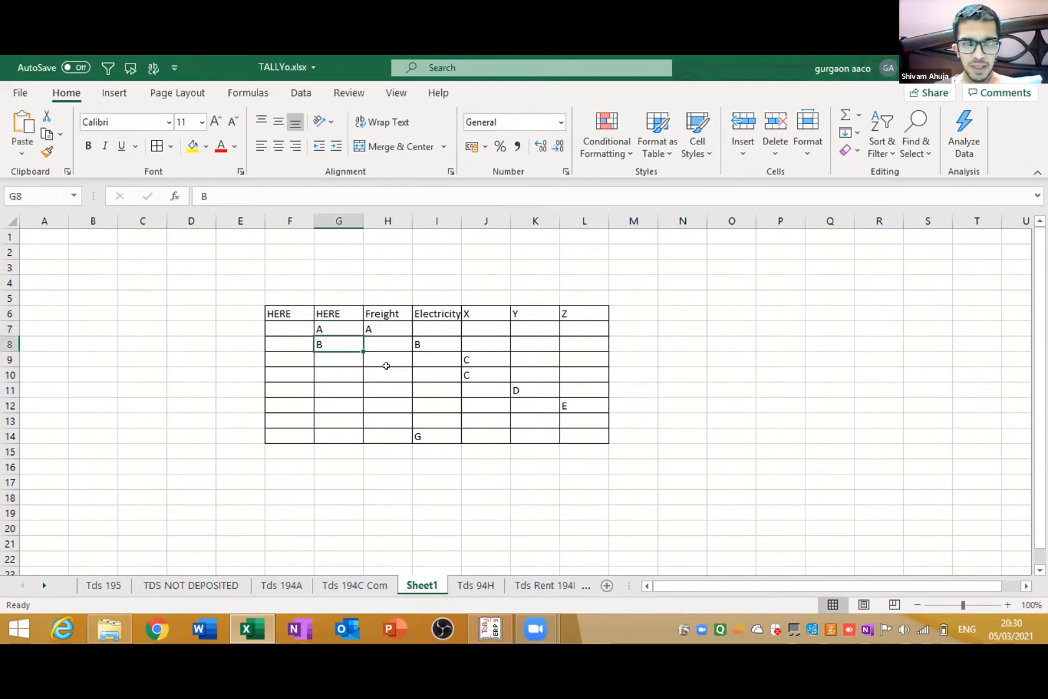
Undo both pasted entries in G7 and G8 and cancel the copy selection
key("ctrl+z")
key("ctrl+z")
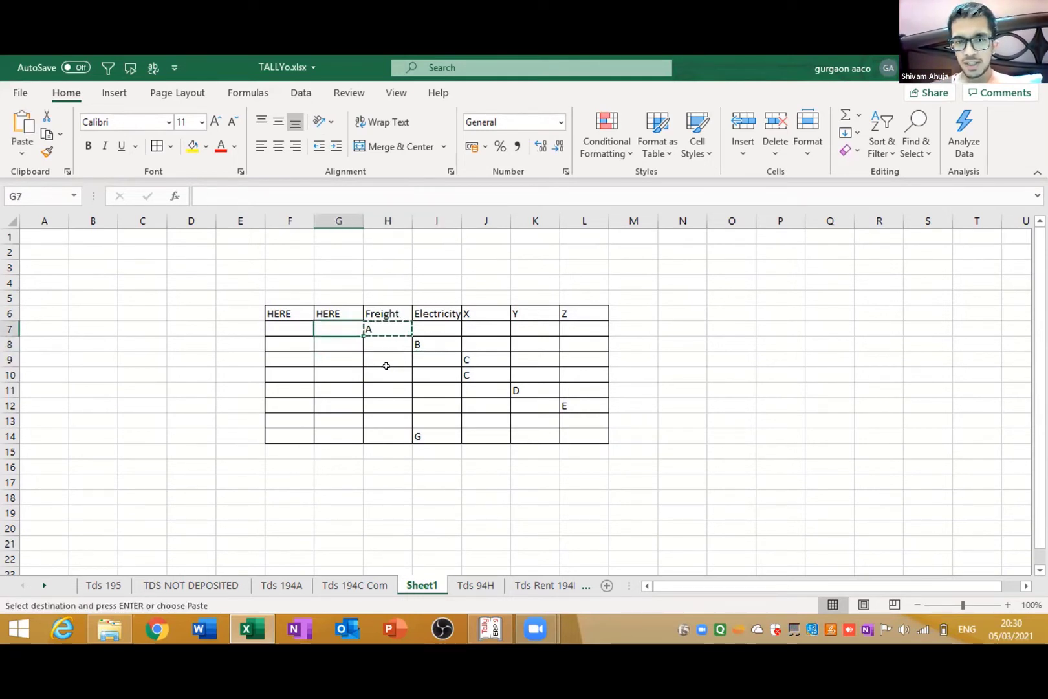
key("Escape")
key("Left")
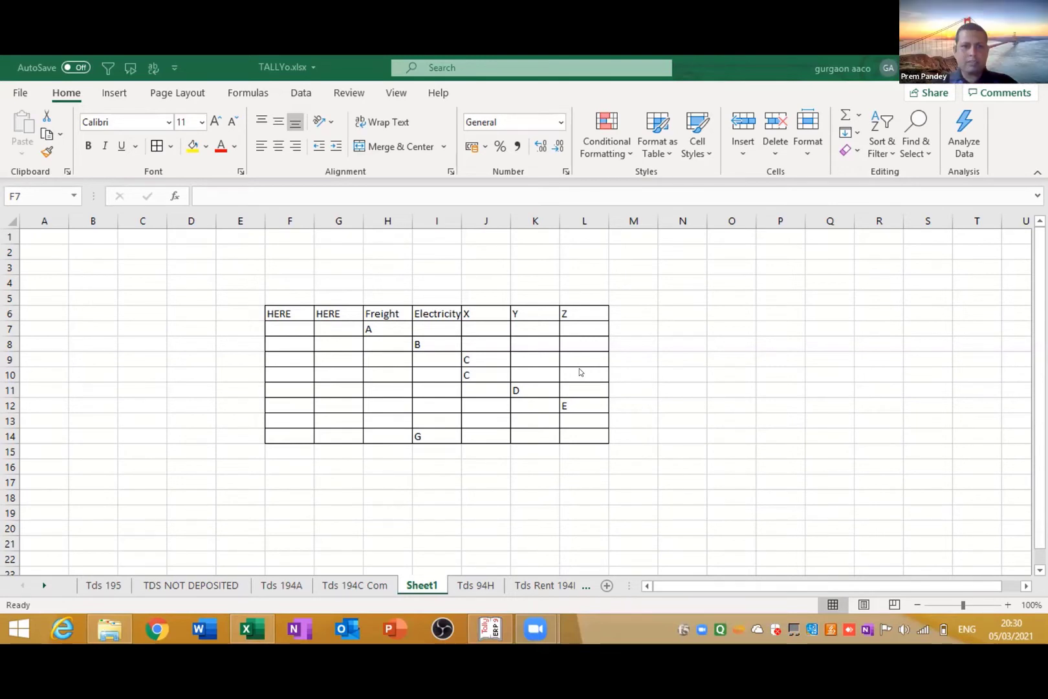
left_click(394, 317)
left_click(424, 354)
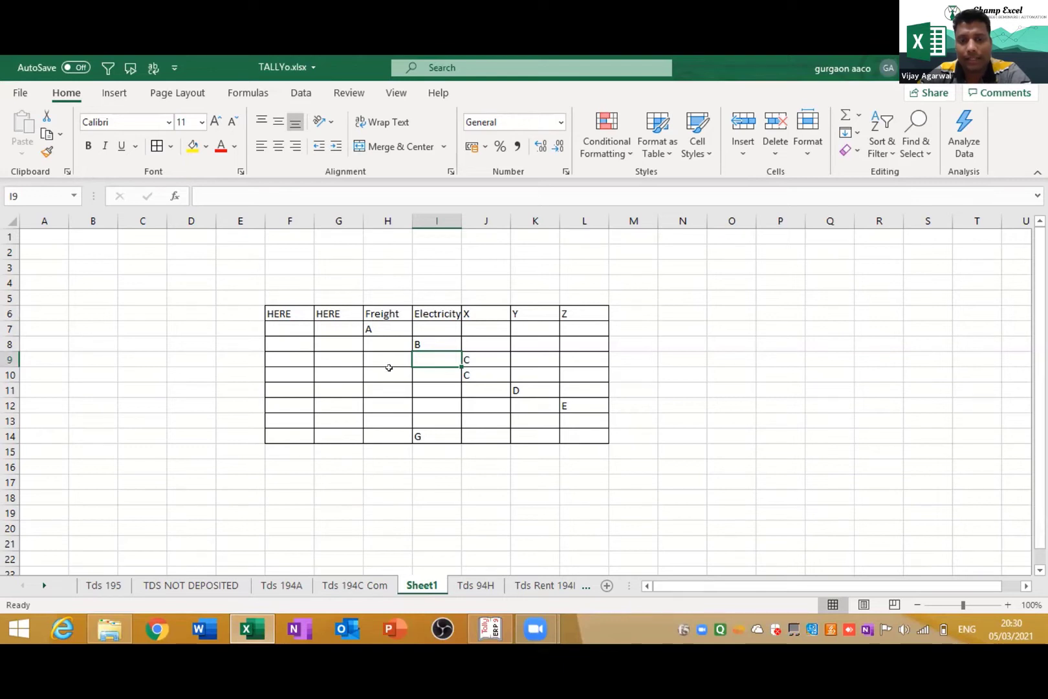
left_click(387, 306)
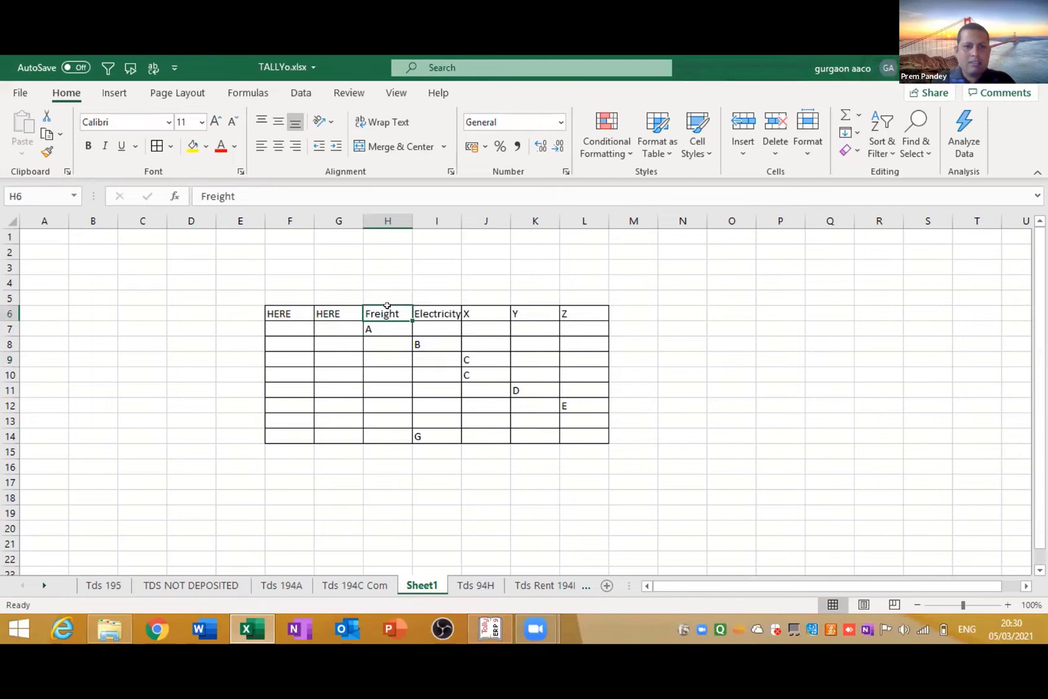
key("shift+Right")
key("shift+Right")
key("shift+Right")
key("shift+Right")
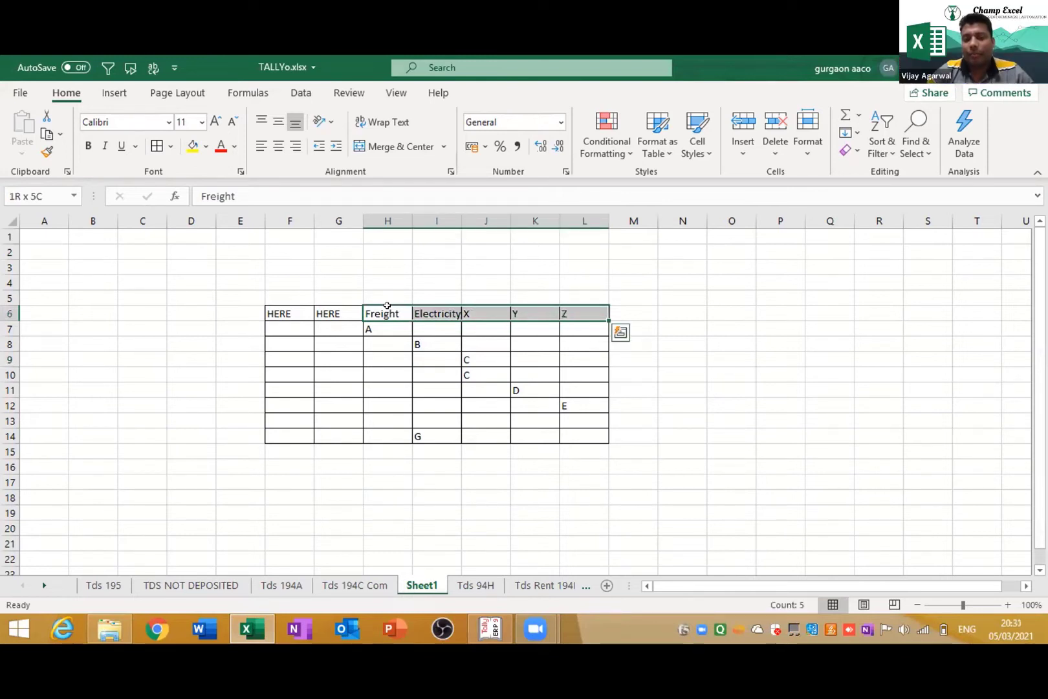
key("shift+Down")
key("shift+Down")
key("shift+Down")
key("shift+Down")
key("shift+Down")
key("shift+Down")
key("shift+Down")
key("shift+Down")
key("shift+Down")
key("shift+Down")
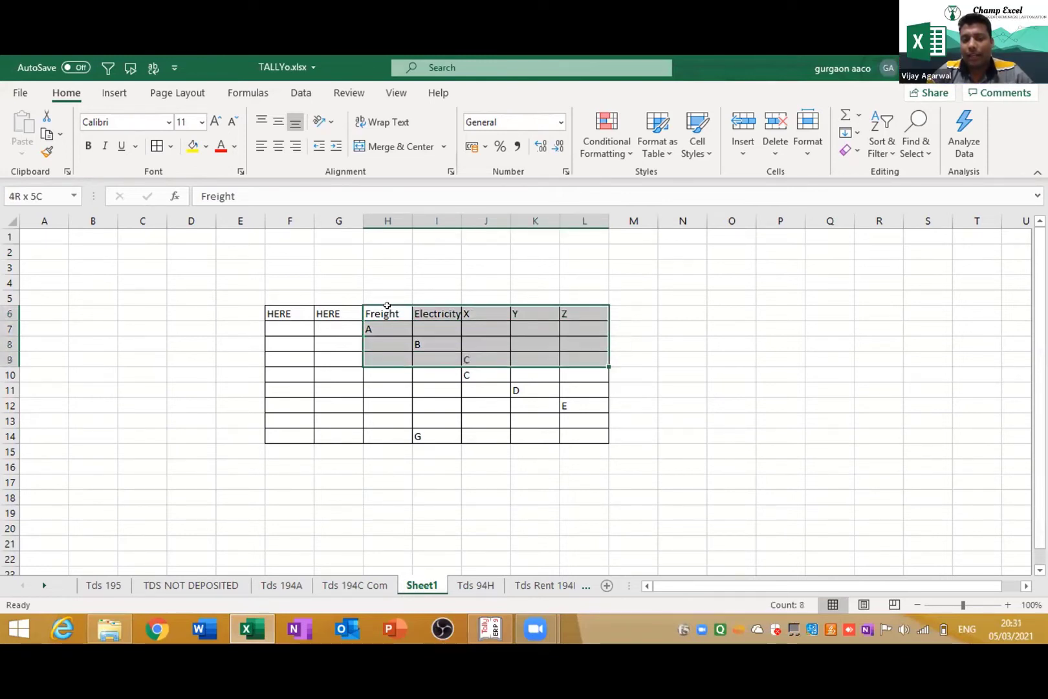
key("shift+Up")
key("shift+Up")
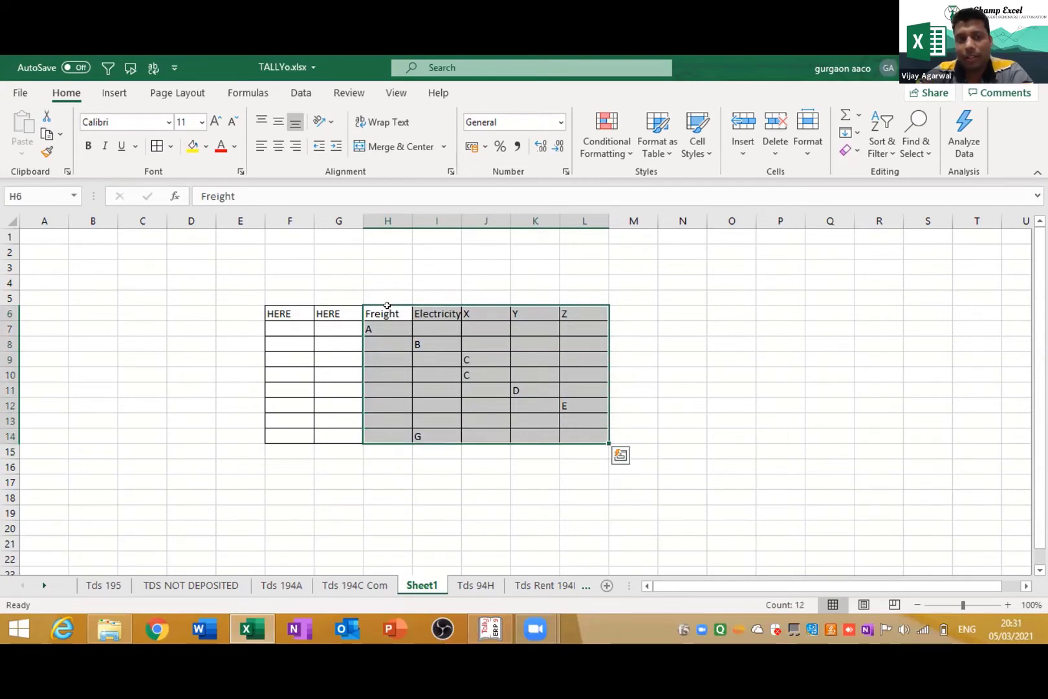
left_click(299, 94)
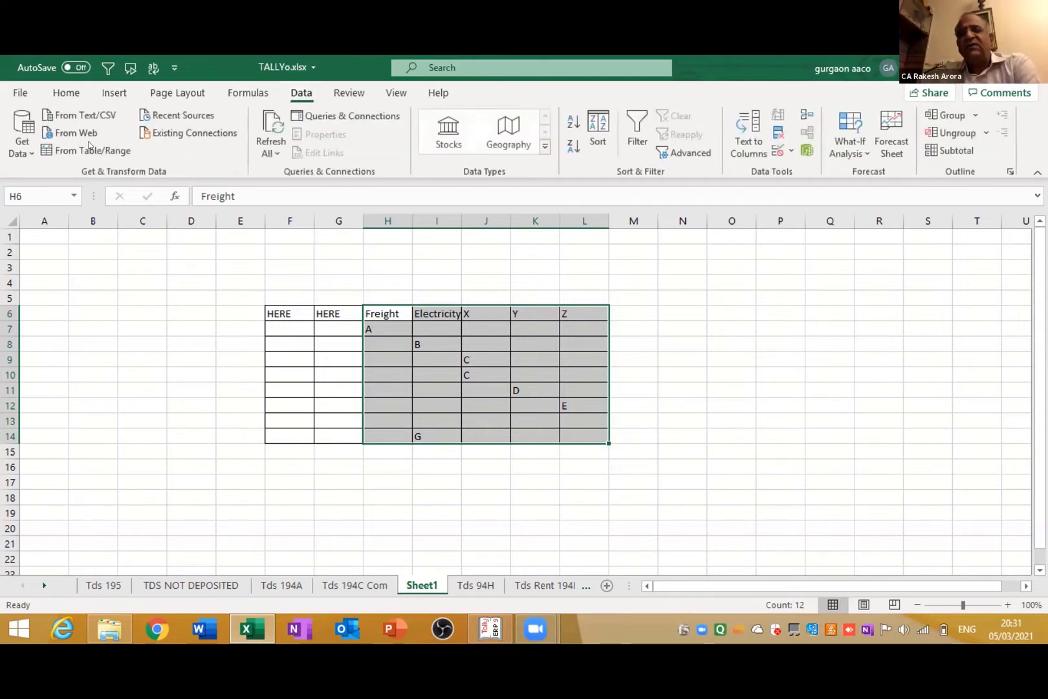
left_click(13, 155)
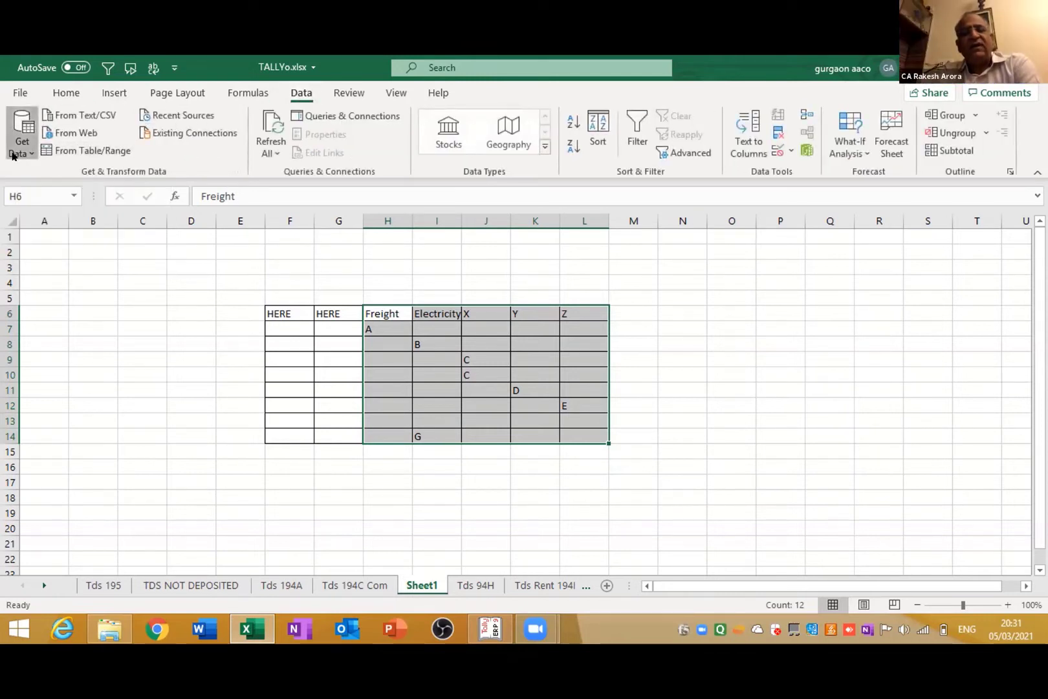
left_click(173, 147)
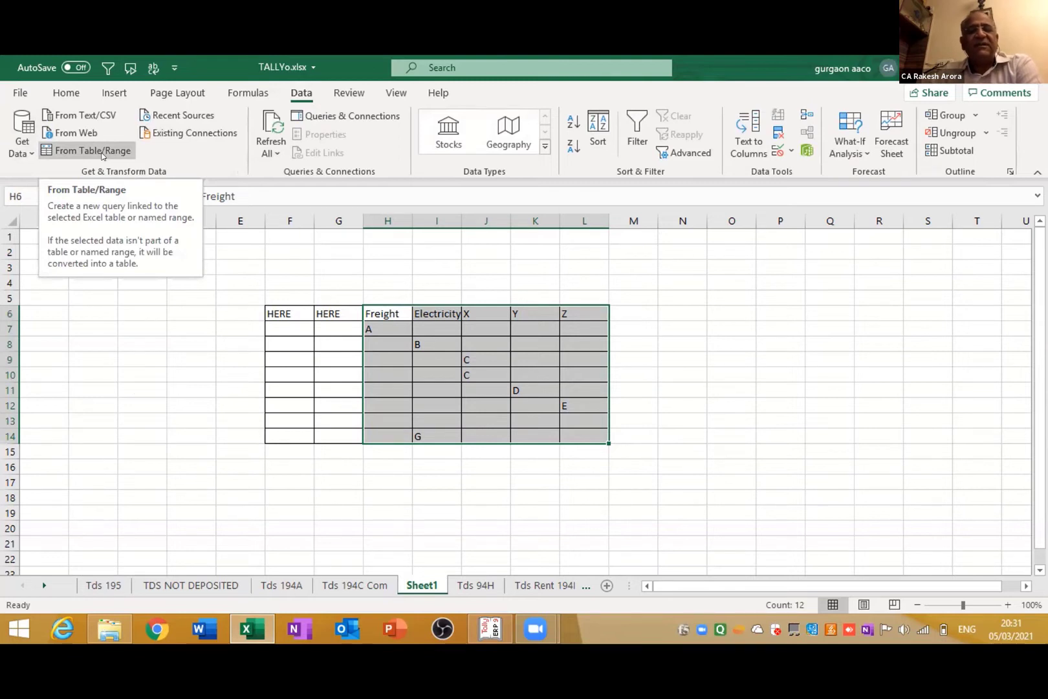
Enter F in J8 under the X header and I in K10 under the Y header
left_click(476, 343)
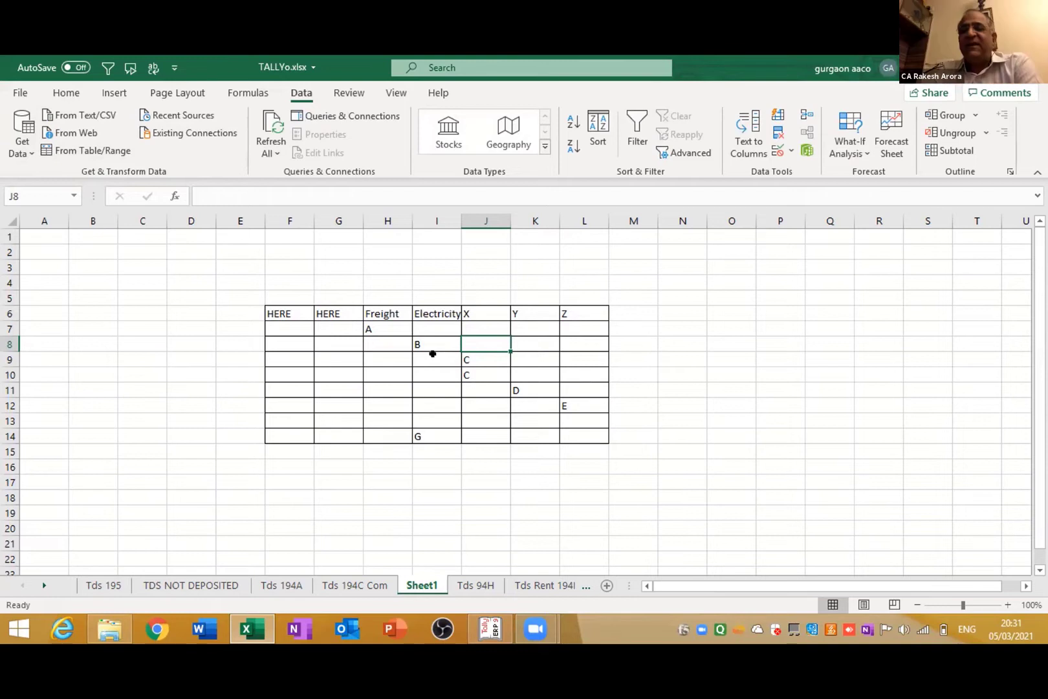
type("F")
key("Return")
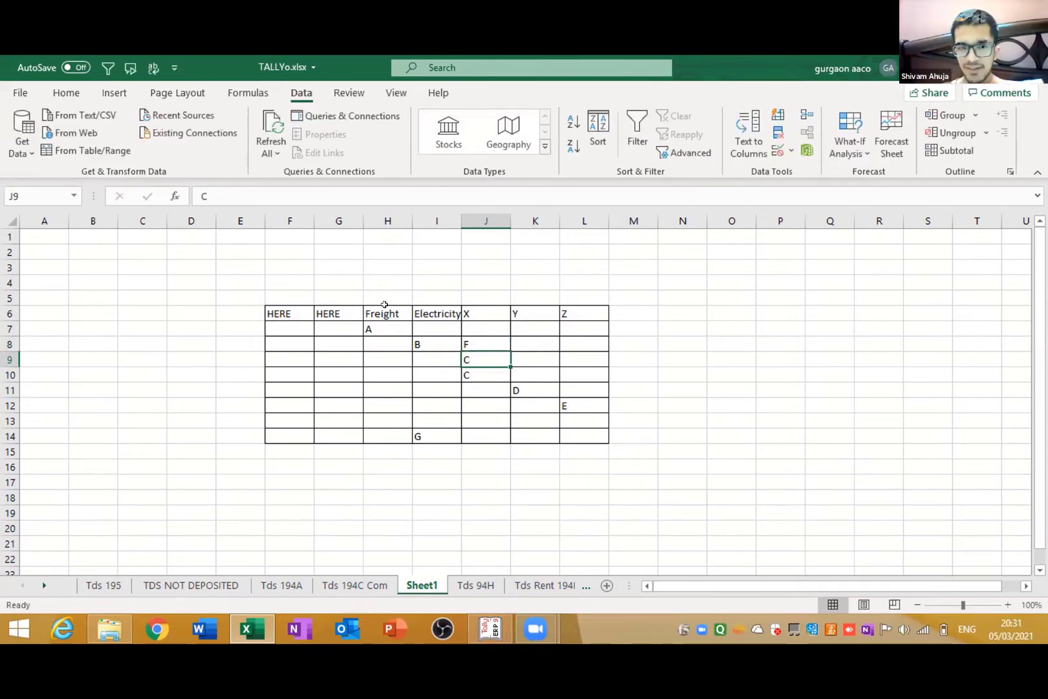
left_click_drag(383, 306, 579, 329)
left_click(512, 367)
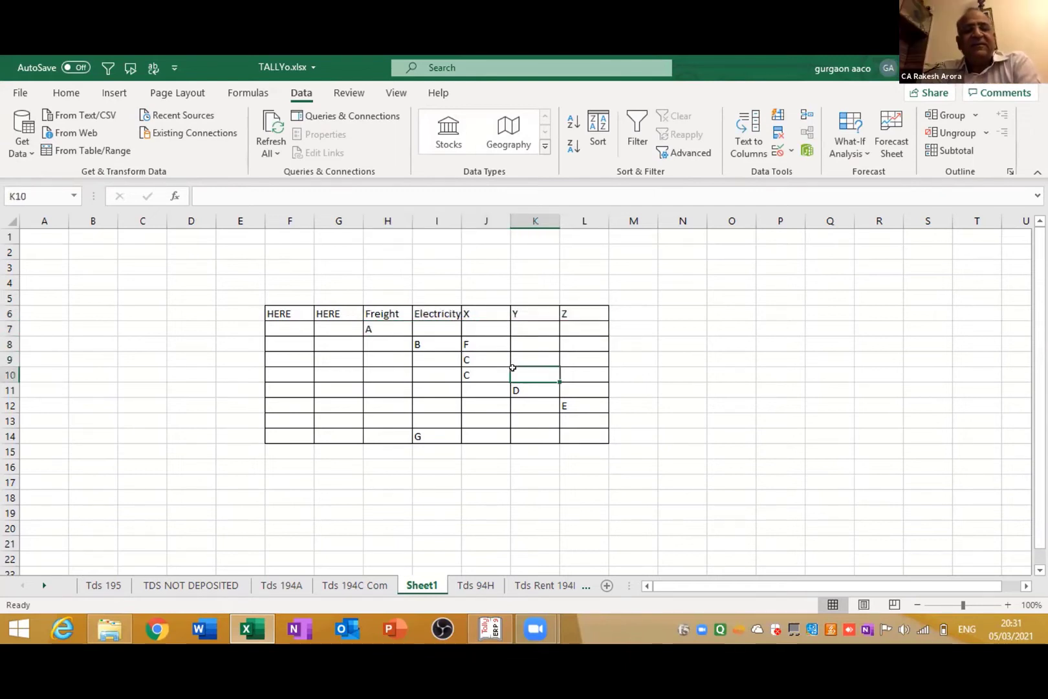
key("Down")
key("Down")
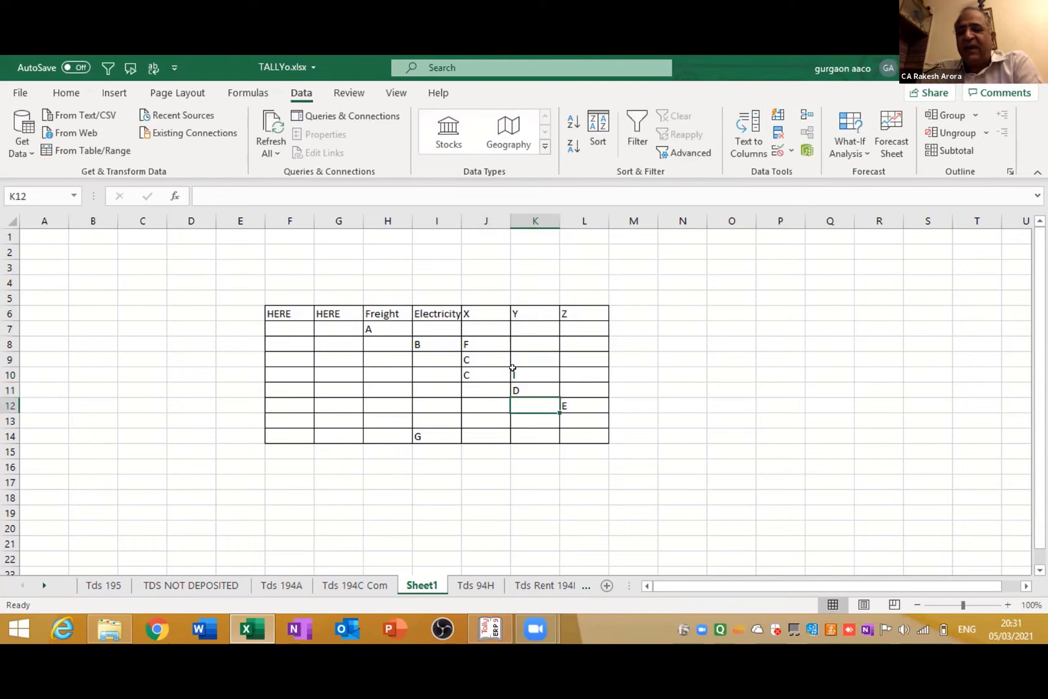
key("Left")
key("Left")
key("Up")
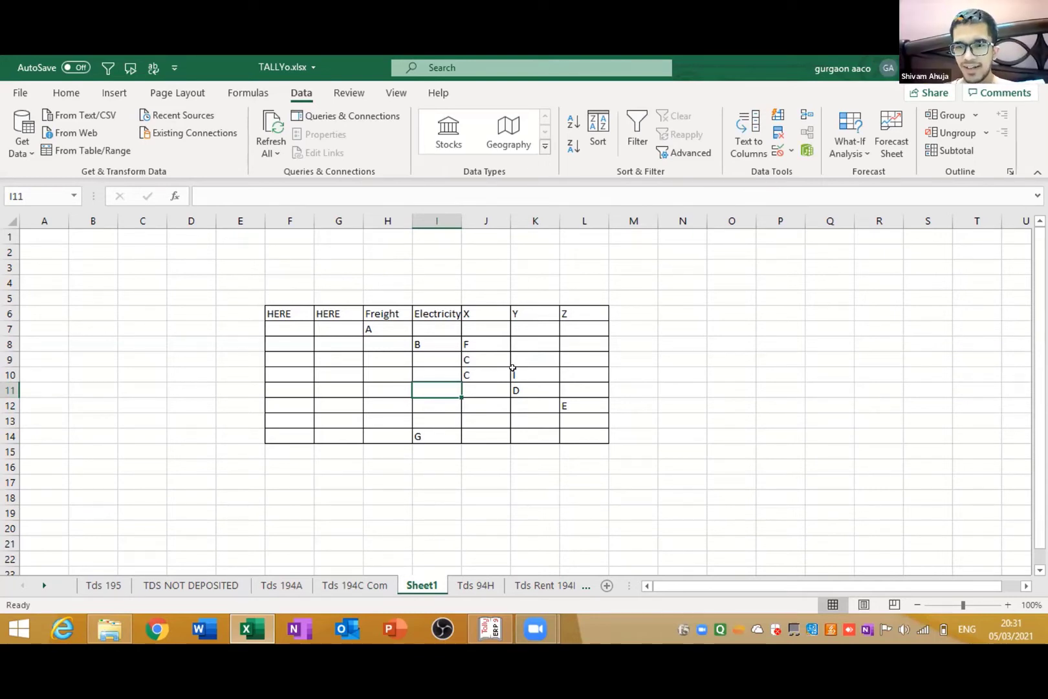
Create a table without headers from the expense block H6:L14 and load it into the Power Query Editor
left_click_drag(387, 310, 592, 440)
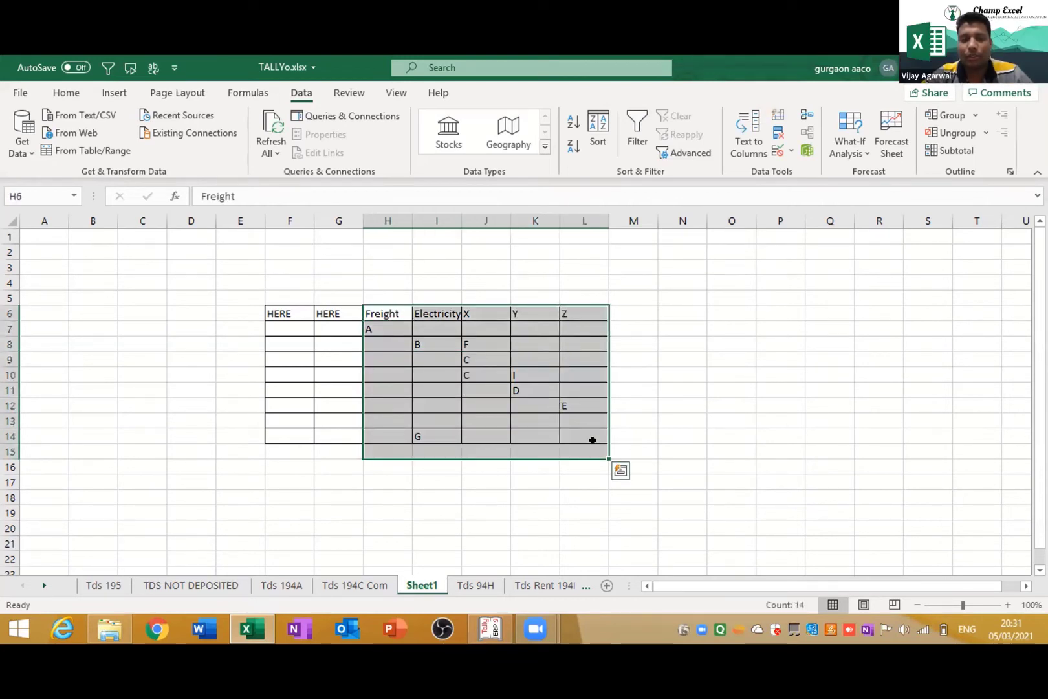
key("shift+Up")
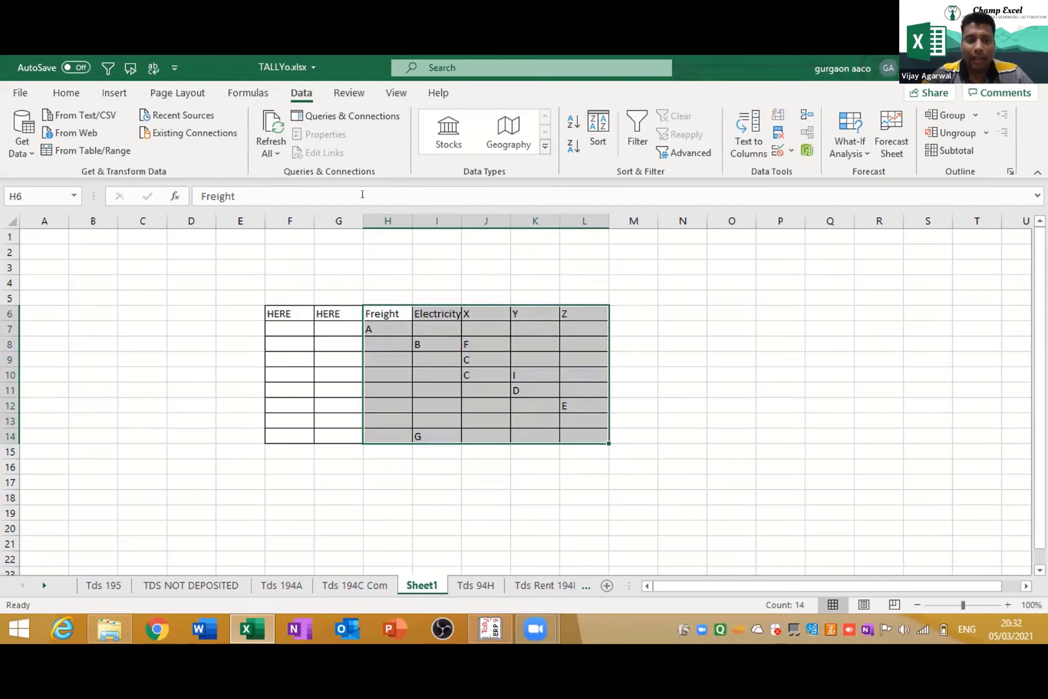
left_click(72, 150)
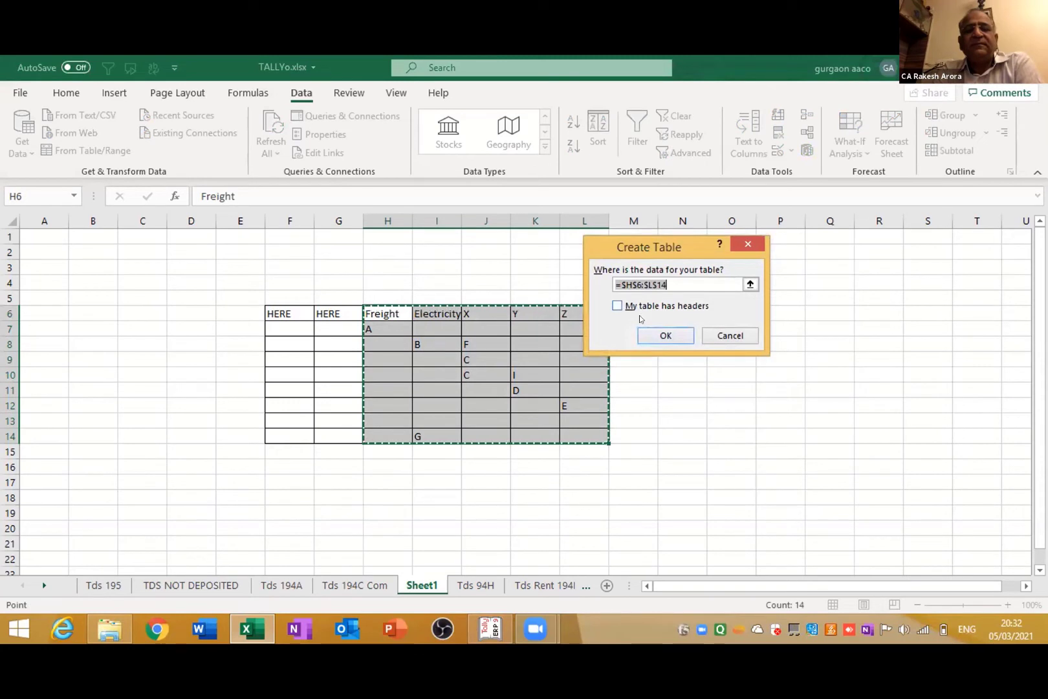
left_click(646, 331)
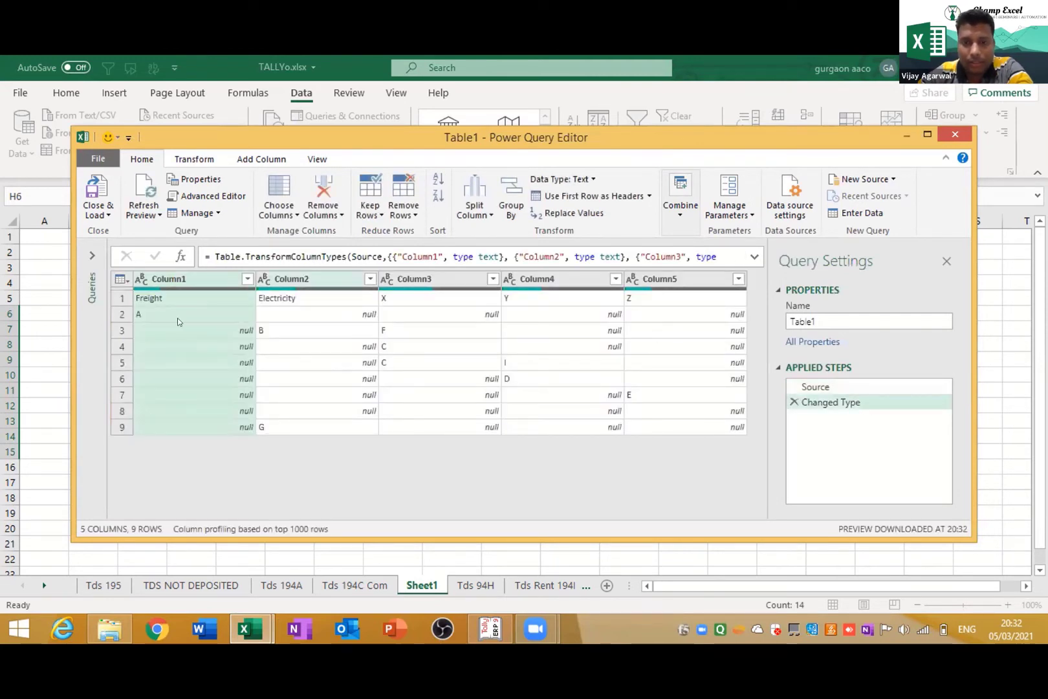
Promote the query's first row to headers and try to unpivot the Freight column, removing that unpivot step
left_click(119, 297)
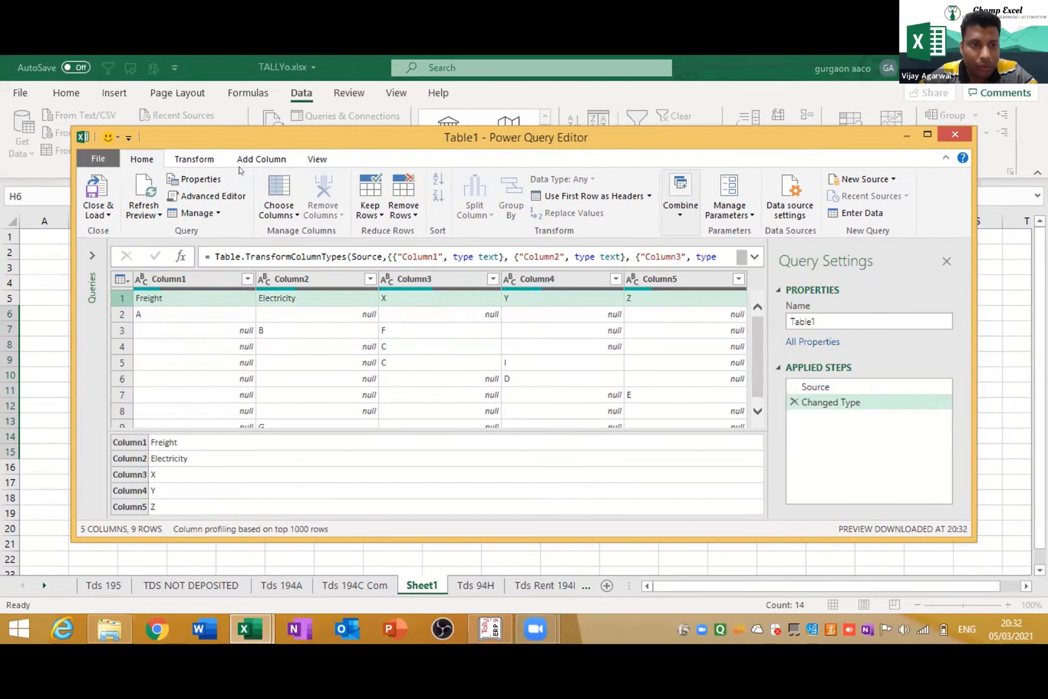
left_click(560, 195)
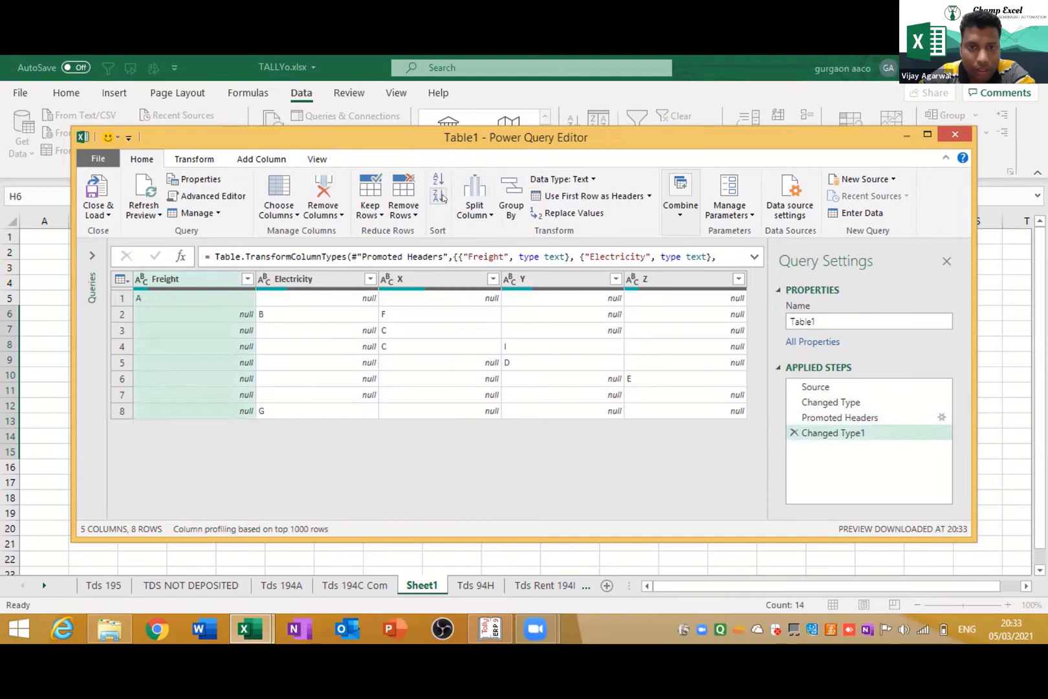
left_click(194, 158)
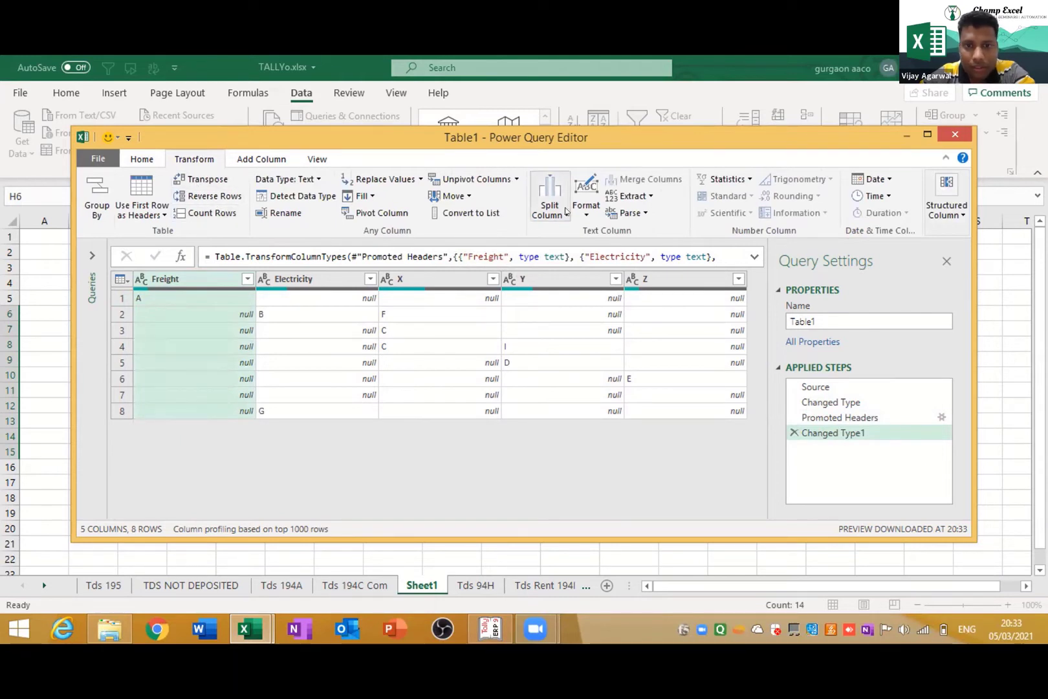
left_click(496, 179)
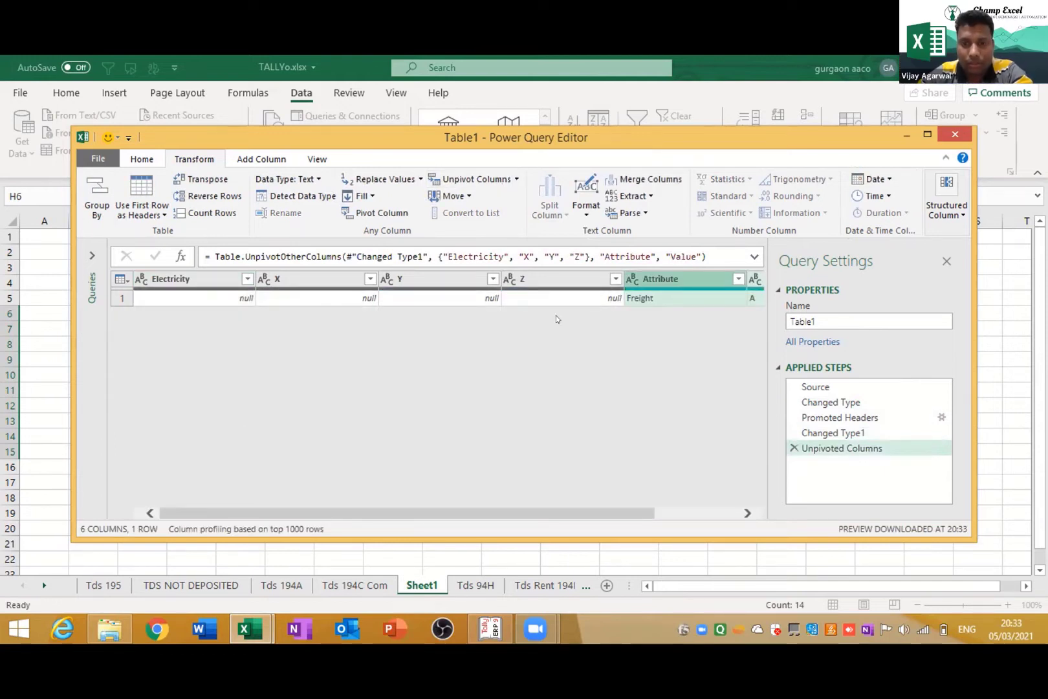
left_click(794, 448)
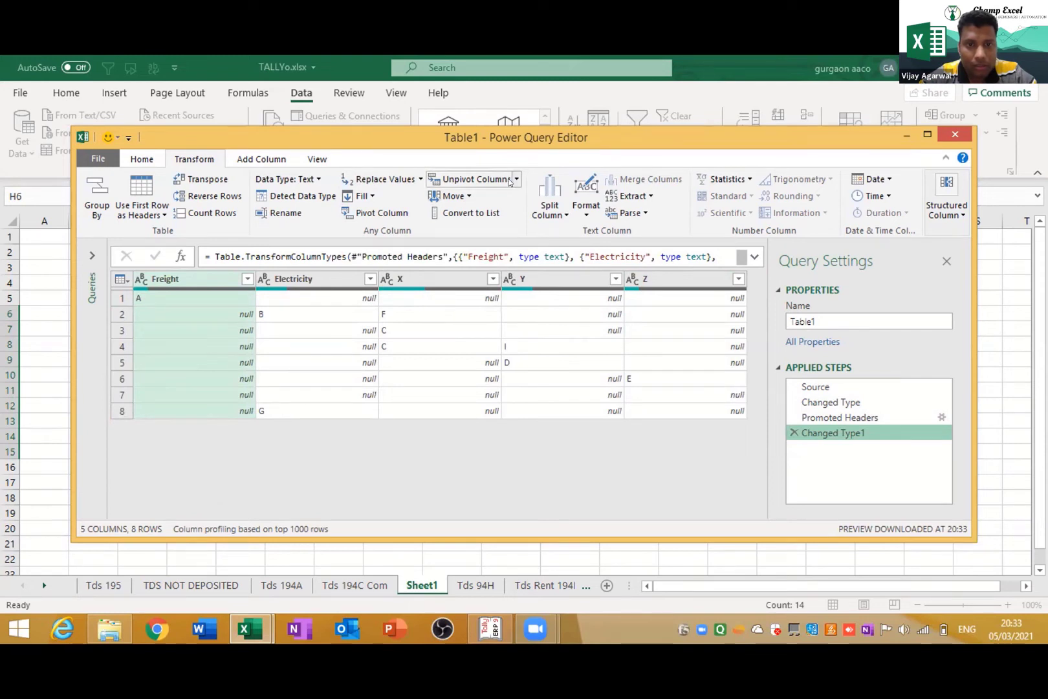
Close the Power Query Editor and discard the query changes
left_click(509, 182)
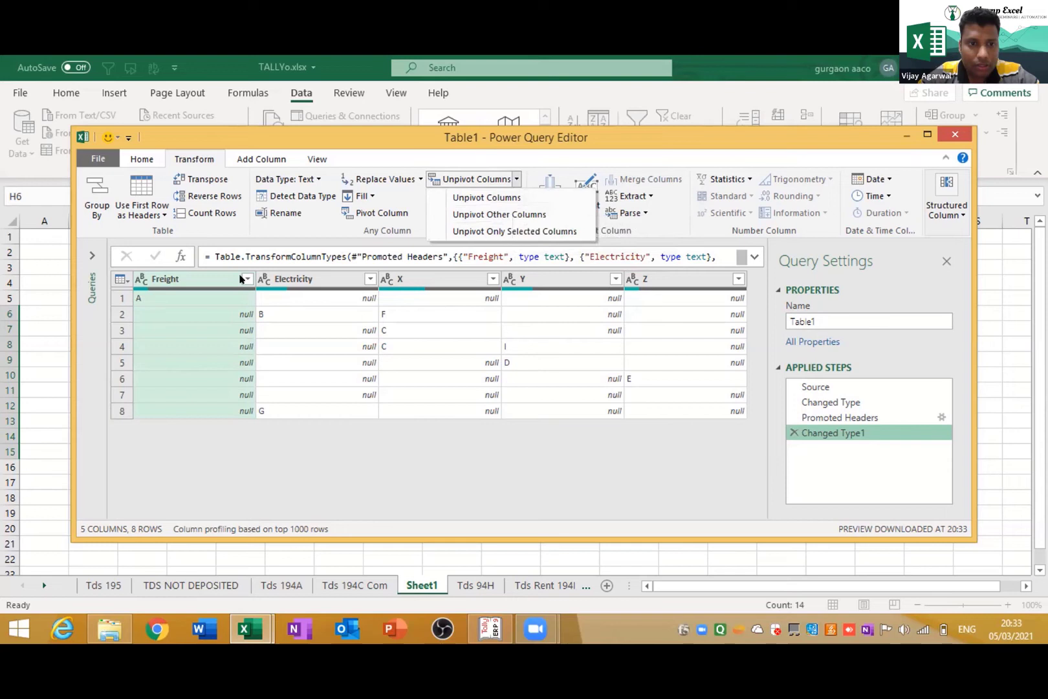
left_click(591, 265)
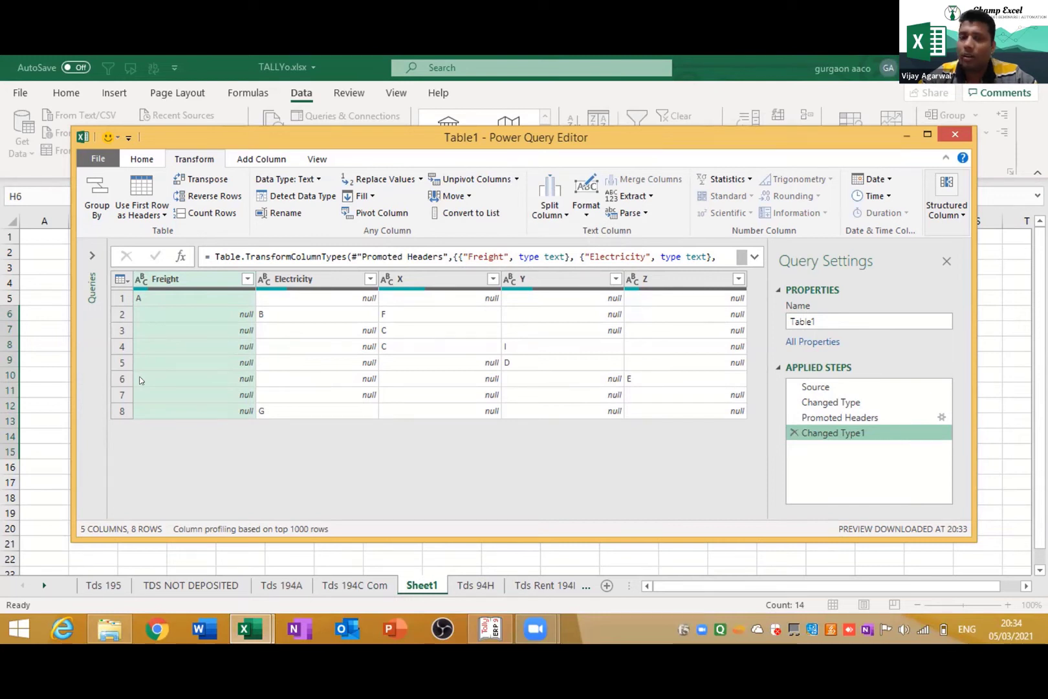
left_click(959, 133)
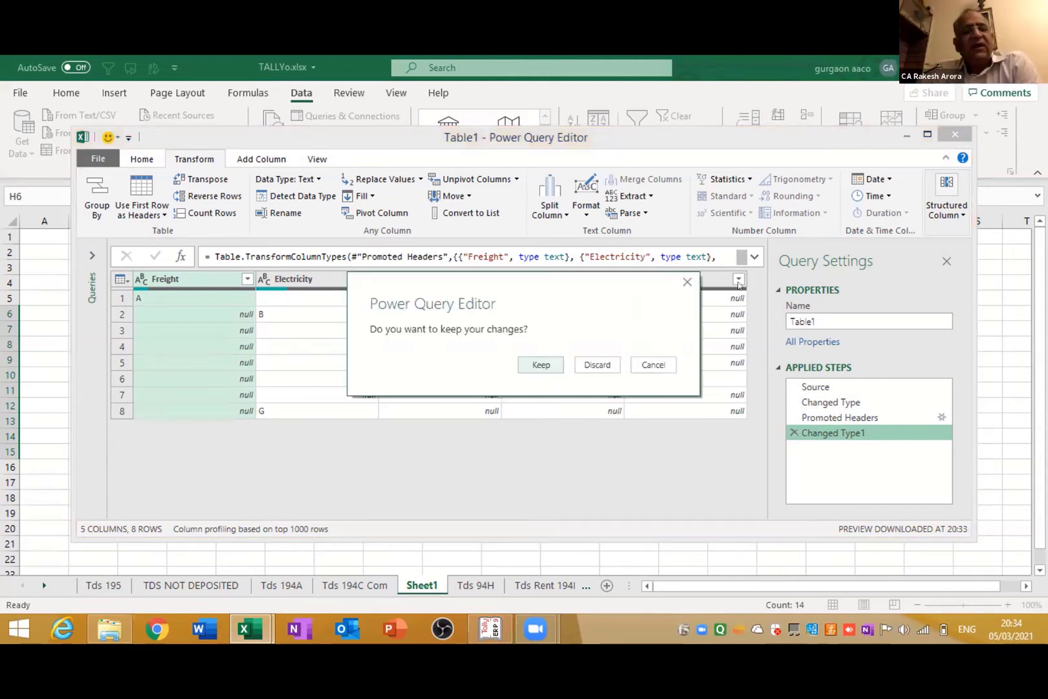
left_click(590, 358)
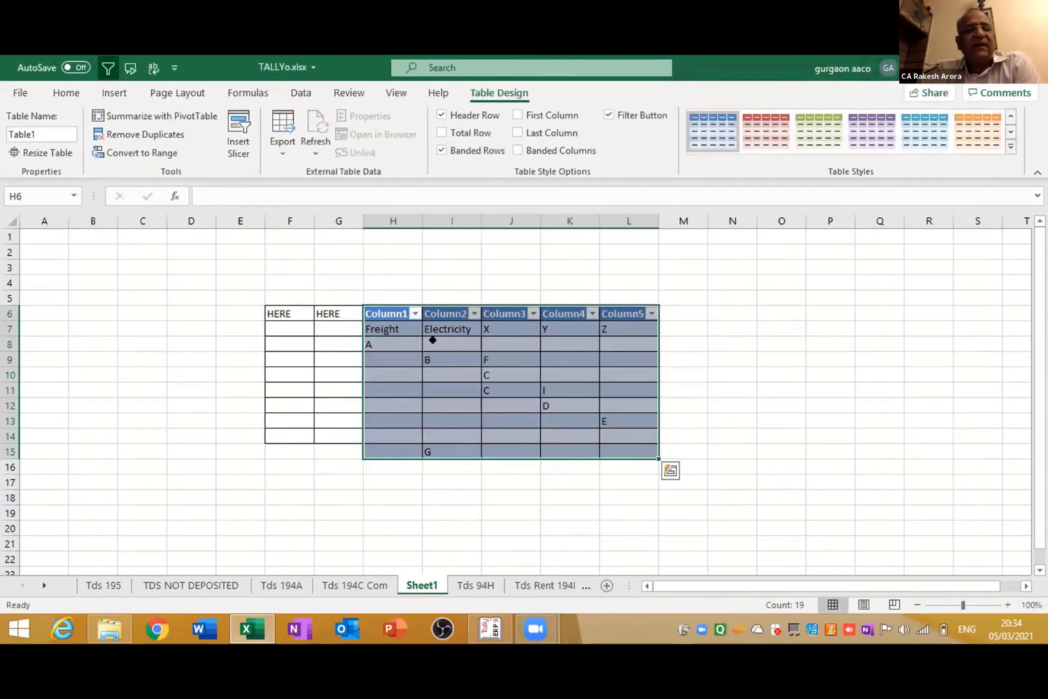
Rename the second HERE header in G6 as Heading
left_click(338, 315)
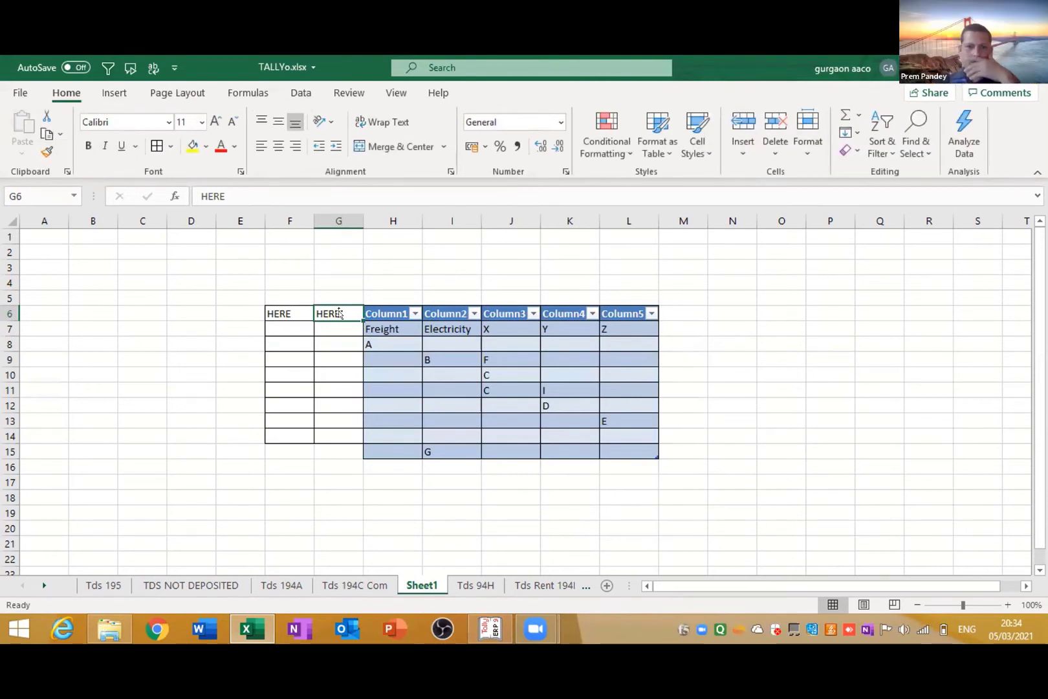
type("Heading")
key("Return")
key("Return")
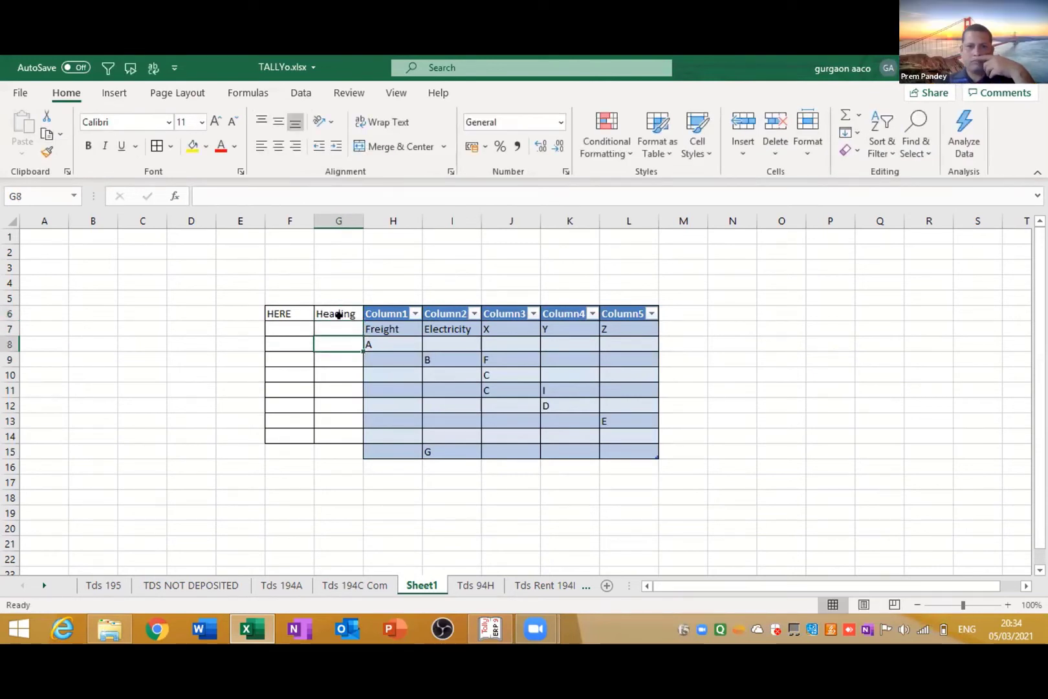
Fill all cells from G7 to G15 under the Heading column with AAA
key("Up")
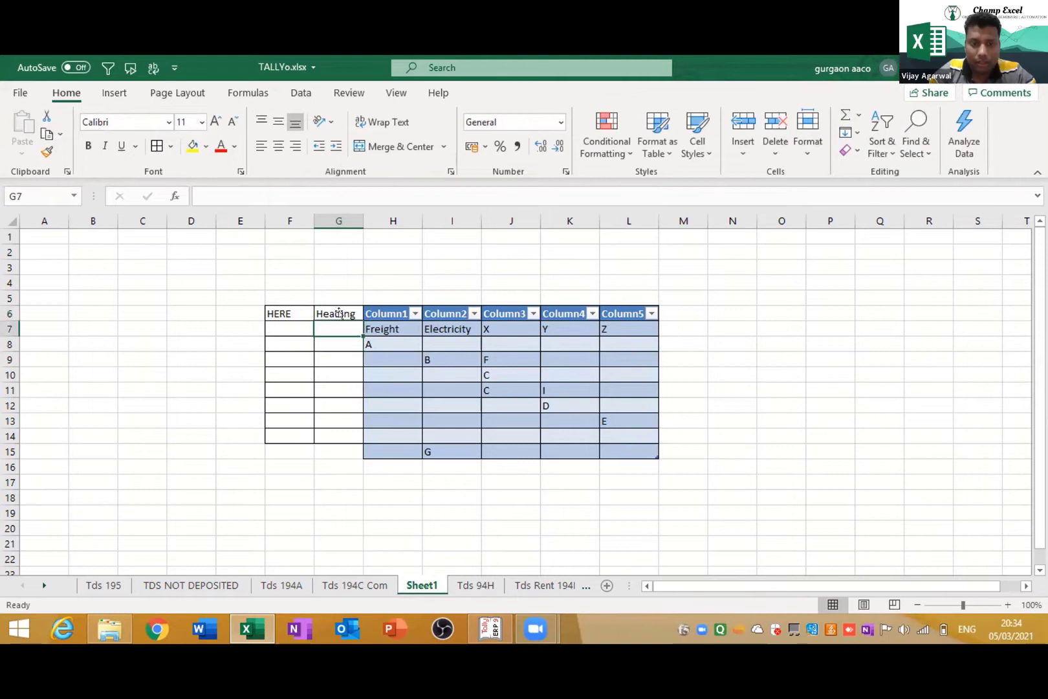
key("shift+Down")
key("shift+Down")
key("shift+Down")
key("shift+Down")
key("shift+Down")
key("shift+Down")
key("shift+Down")
key("shift+Down")
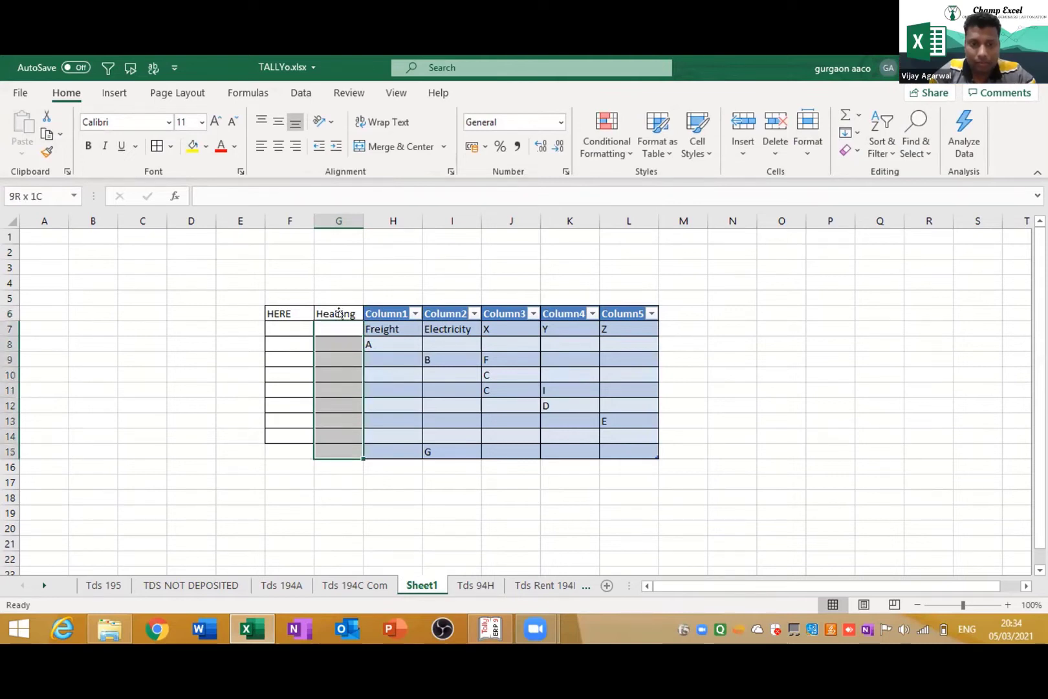
type("AA")
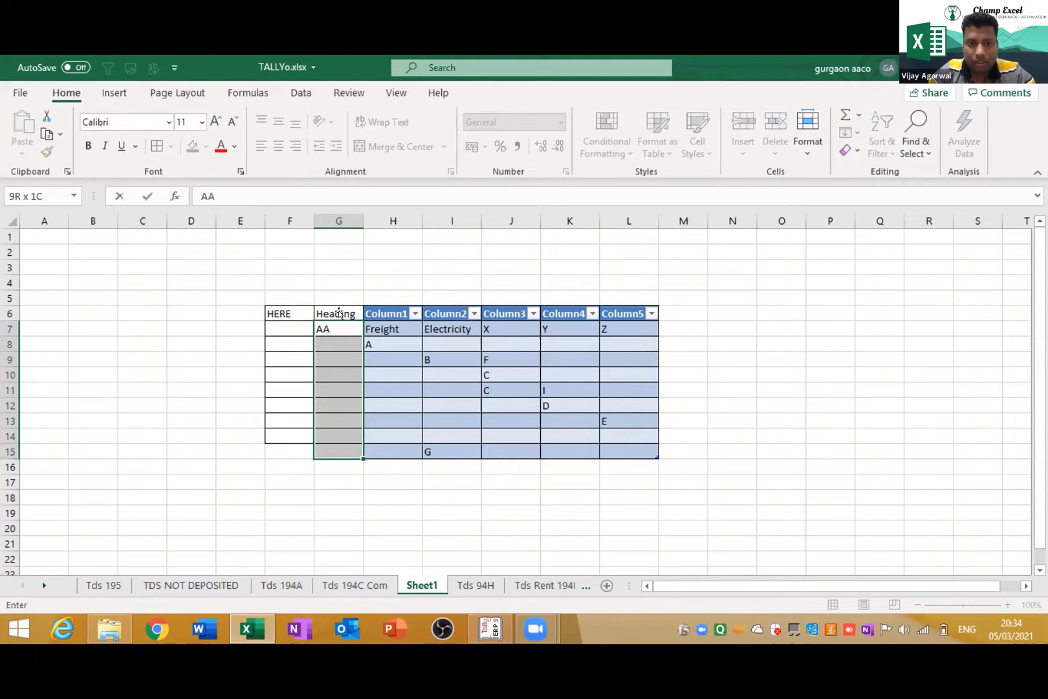
type("a")
key("BackSpace")
type("A")
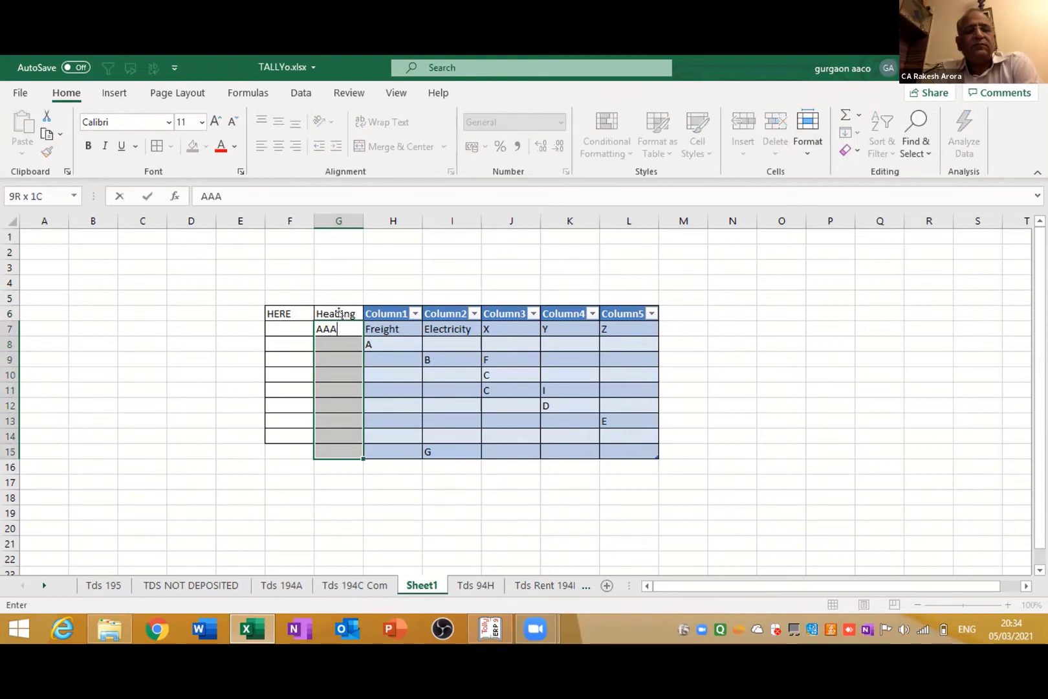
key("ctrl+Return")
left_click(339, 313)
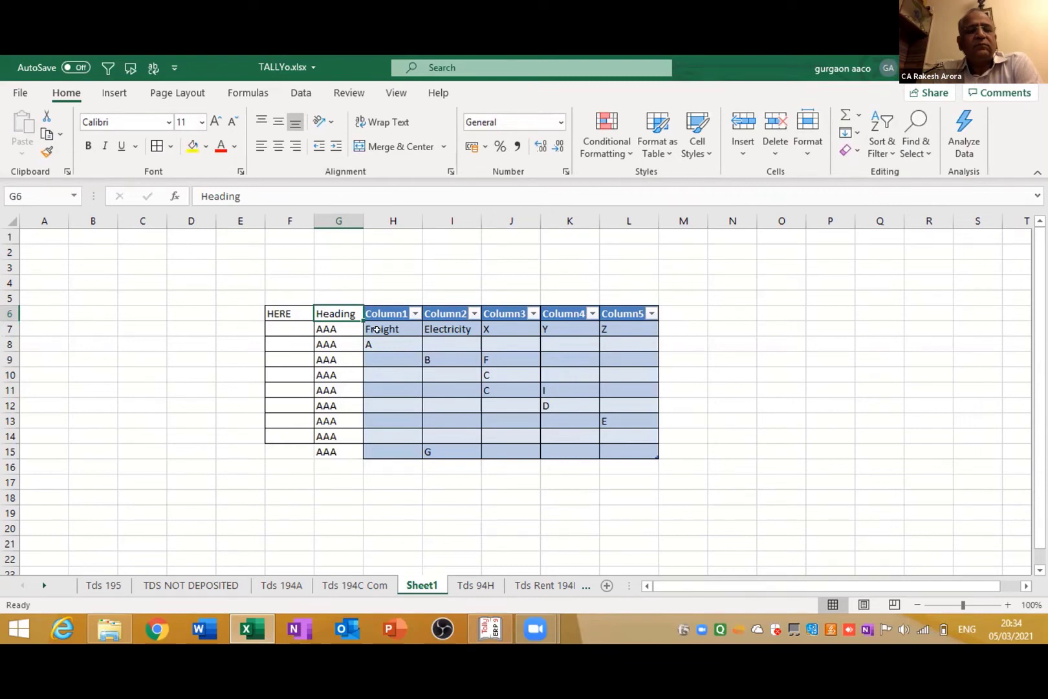
key("ctrl+shift+Down")
key("shift+Right")
key("ctrl+shift+Right")
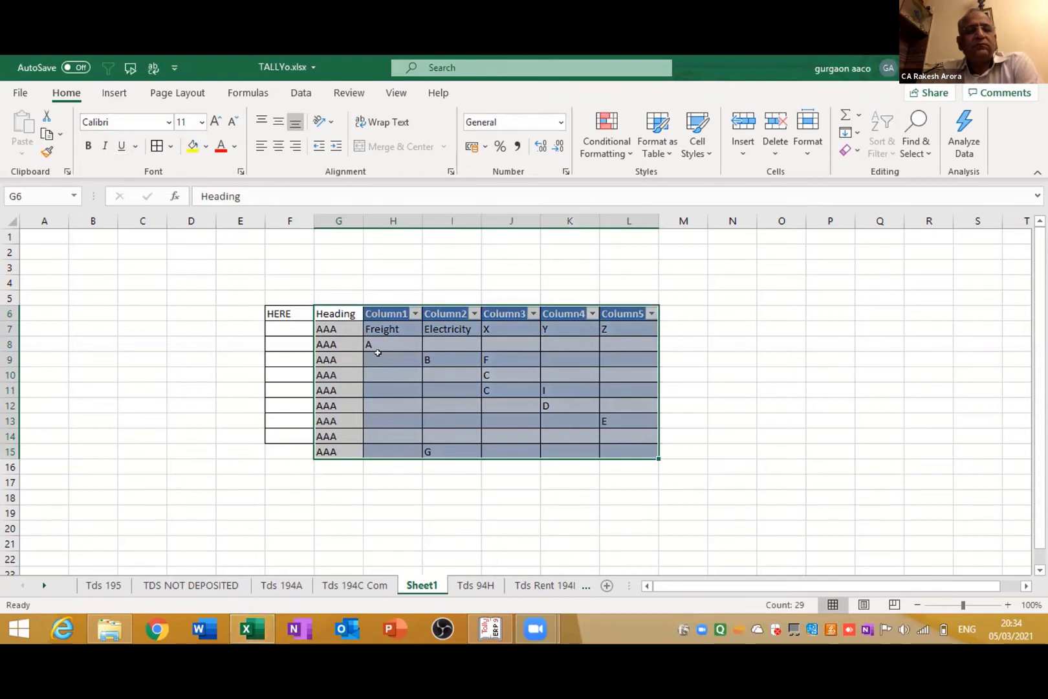
Convert the Column1 to Column5 table on Sheet1 back to a normal range
left_click(430, 330)
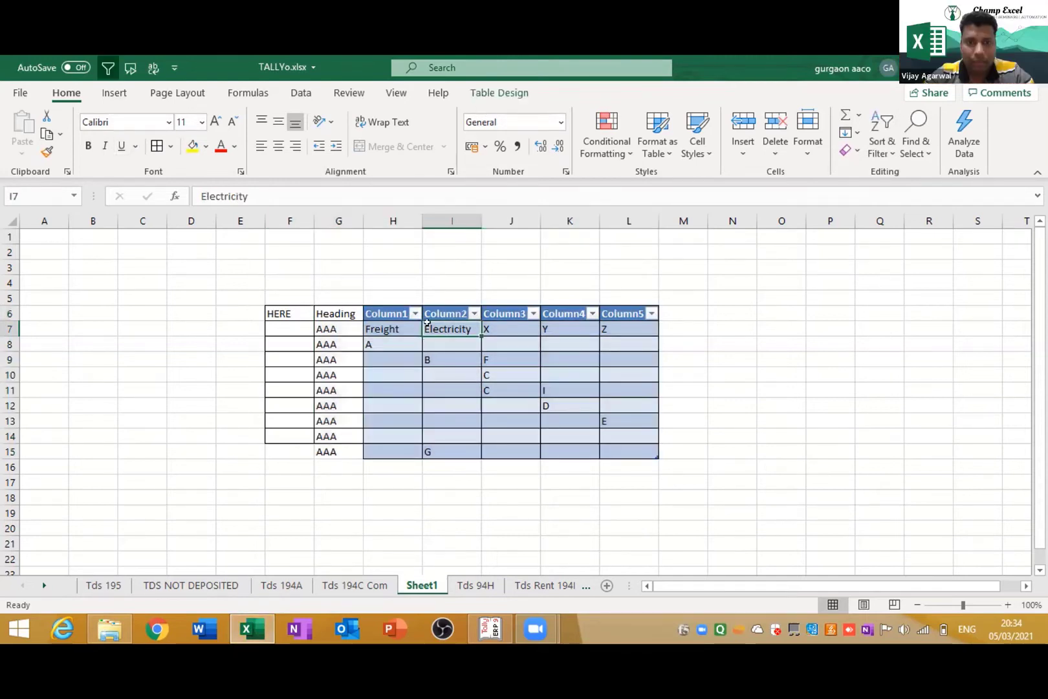
left_click(503, 94)
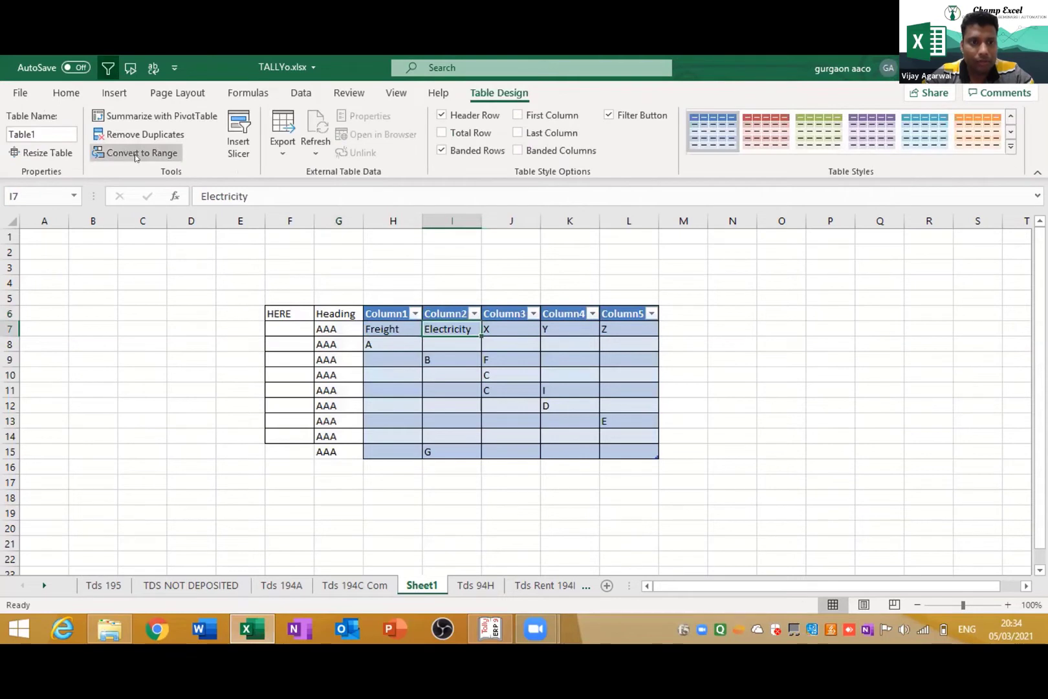
left_click(136, 154)
key("Return")
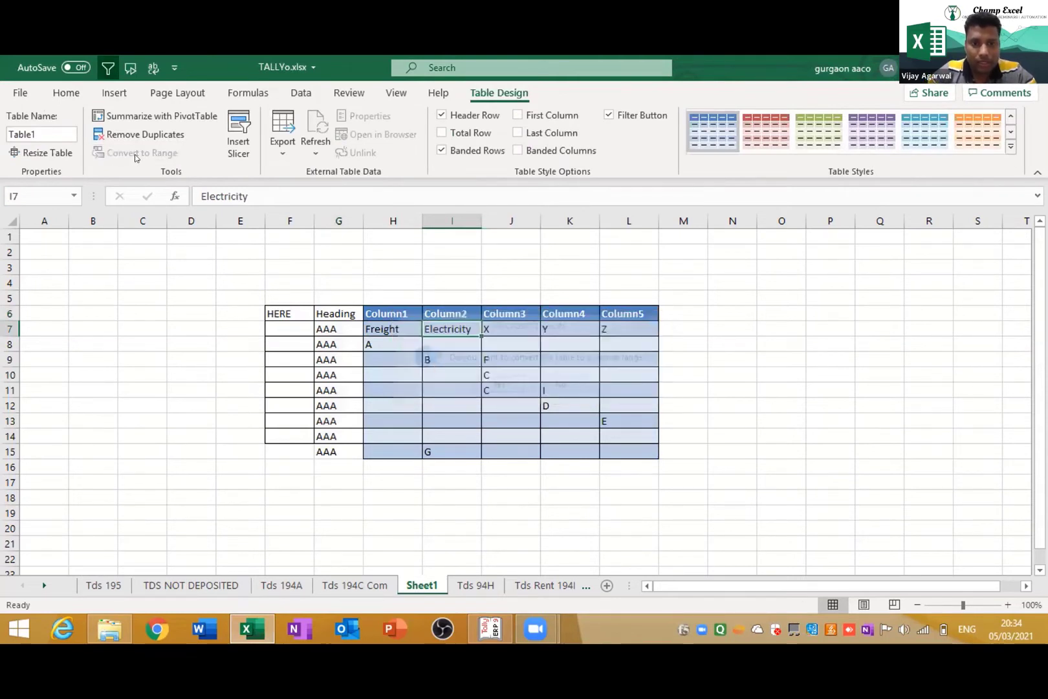
Move the block H7:L15 up one row to H6 so Freight, Electricity, X, Y and Z replace the Column1 to Column5 headers
key("Down")
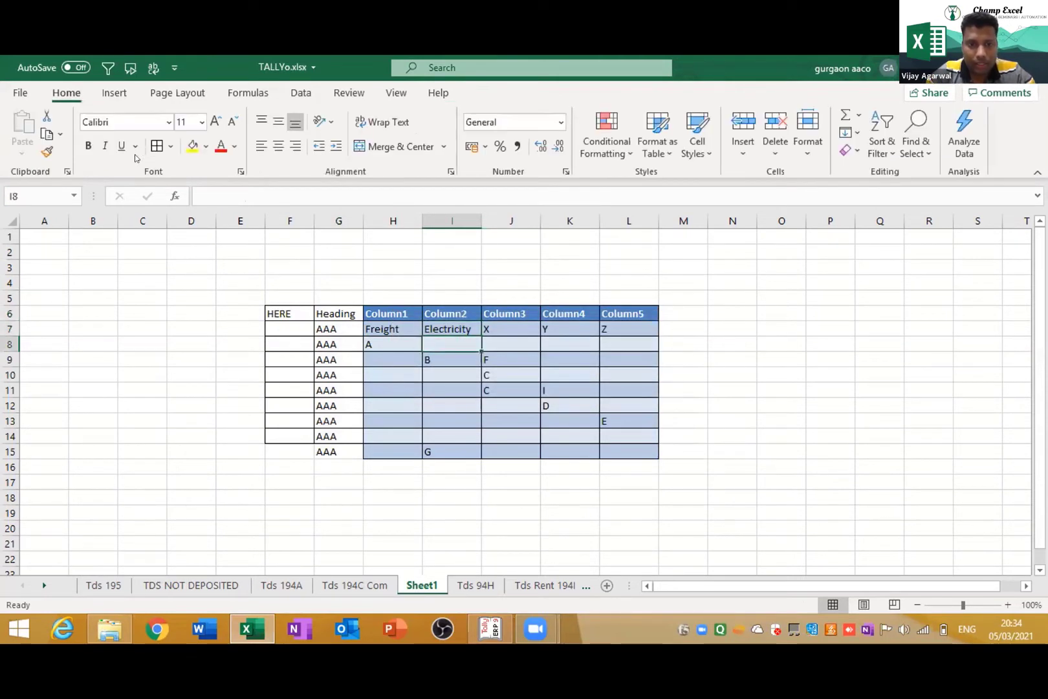
key("Left")
key("Up")
key("Up")
key("Left")
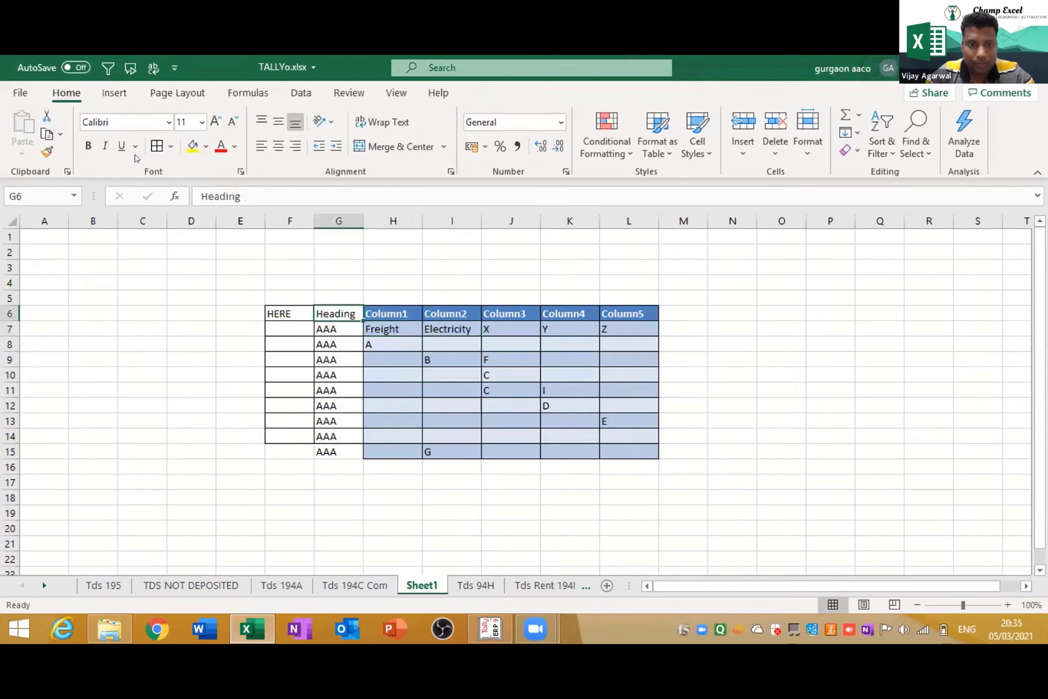
key("Down")
key("Right")
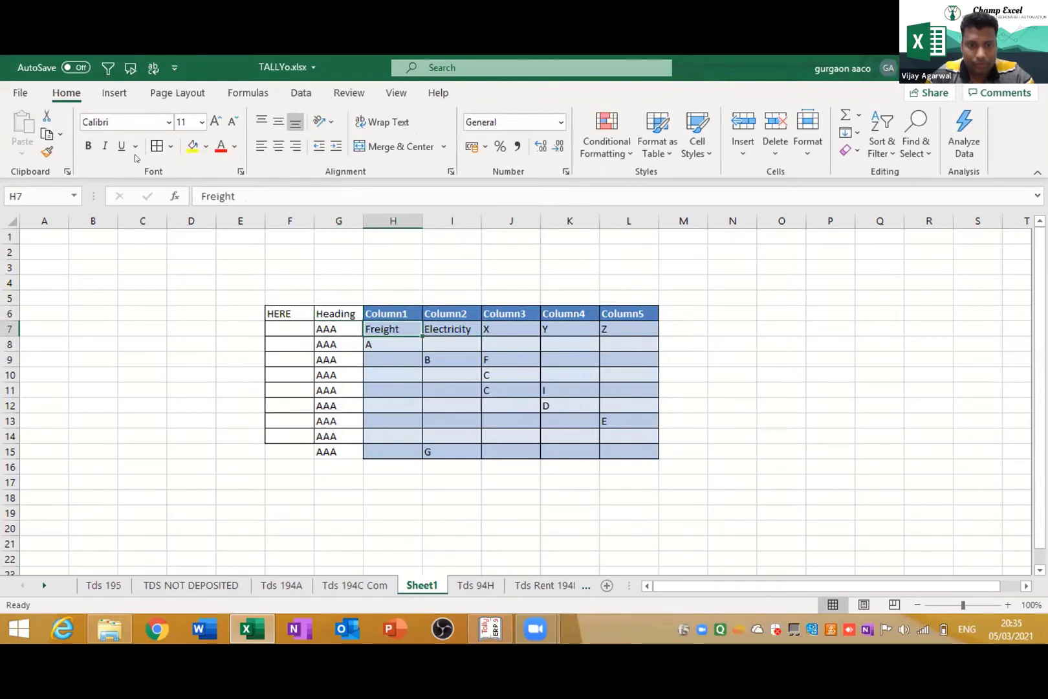
key("ctrl+shift+Right")
key("shift+Down")
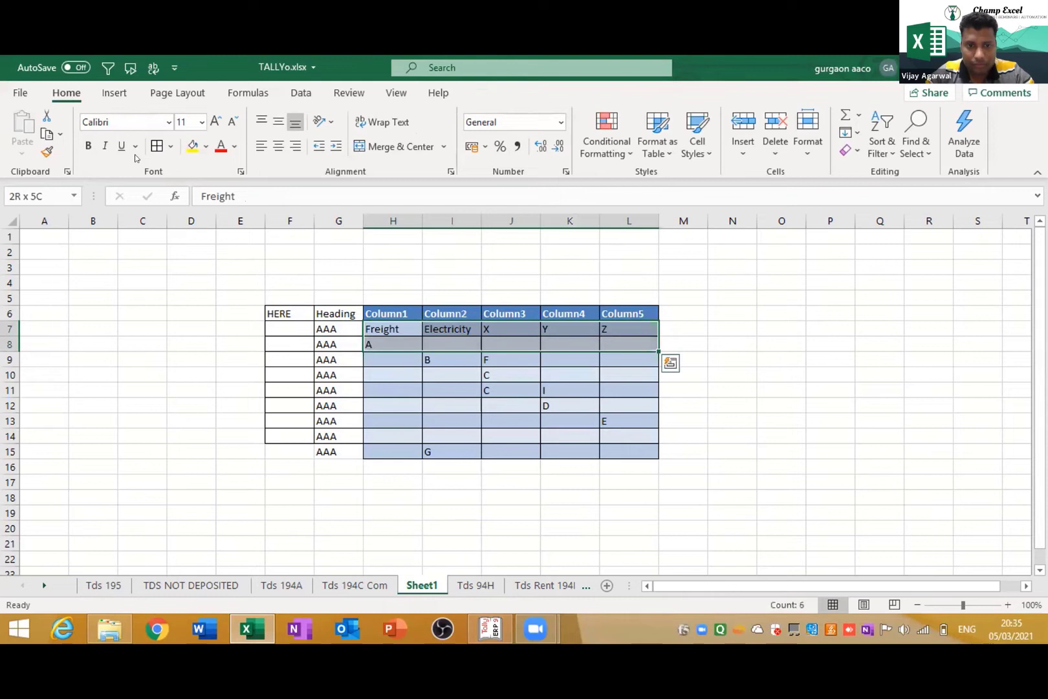
key("shift+Down")
key("shift+Down")
key("shift+Down")
key("shift+Down")
key("shift+Down")
key("shift+Down")
key("shift+Down")
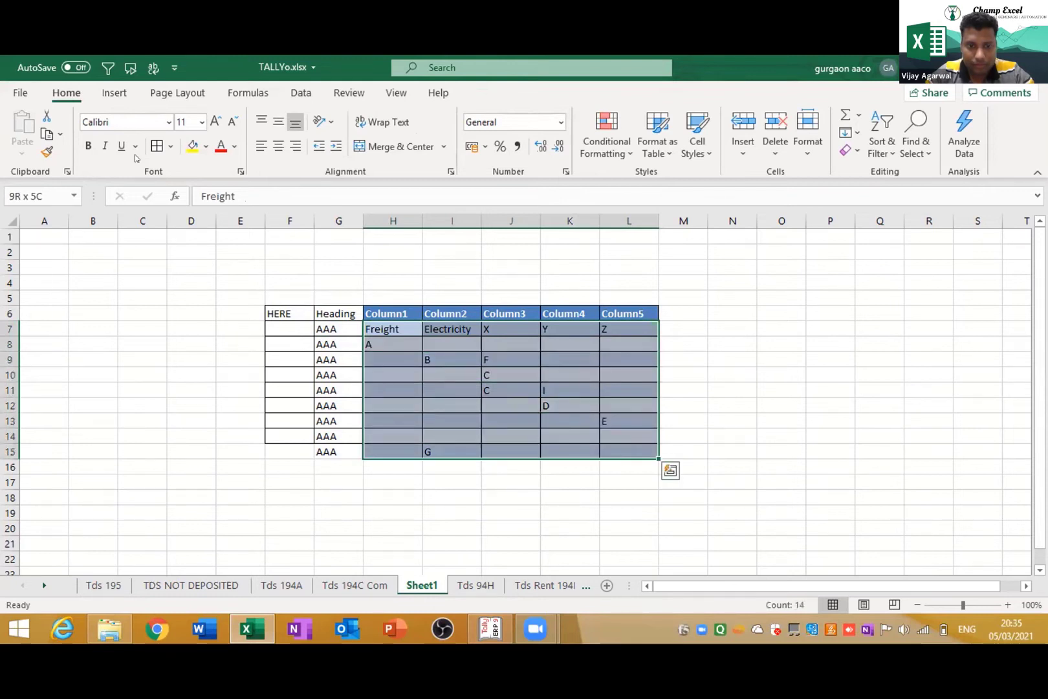
key("ctrl+x")
key("Up")
key("Return")
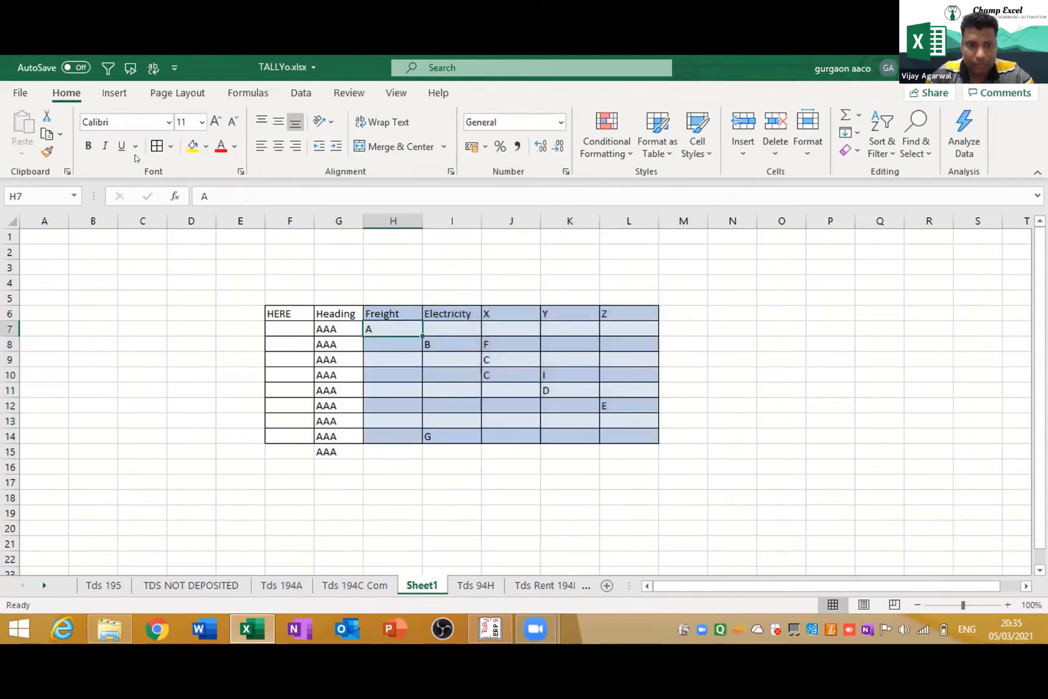
Clear the surplus AAA entry in G15 below the Heading column
key("Left")
key("ctrl+Down")
key("BackSpace")
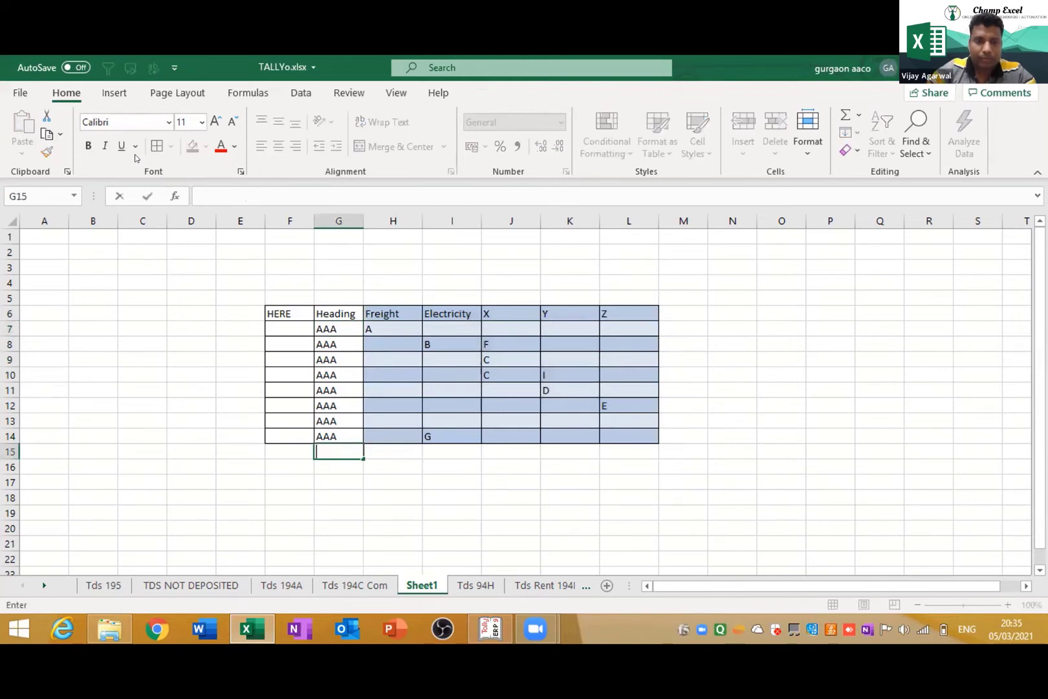
key("Up")
Create a table with headers from the range G6:L14, from Heading through Z
key("Up")
key("ctrl+Up")
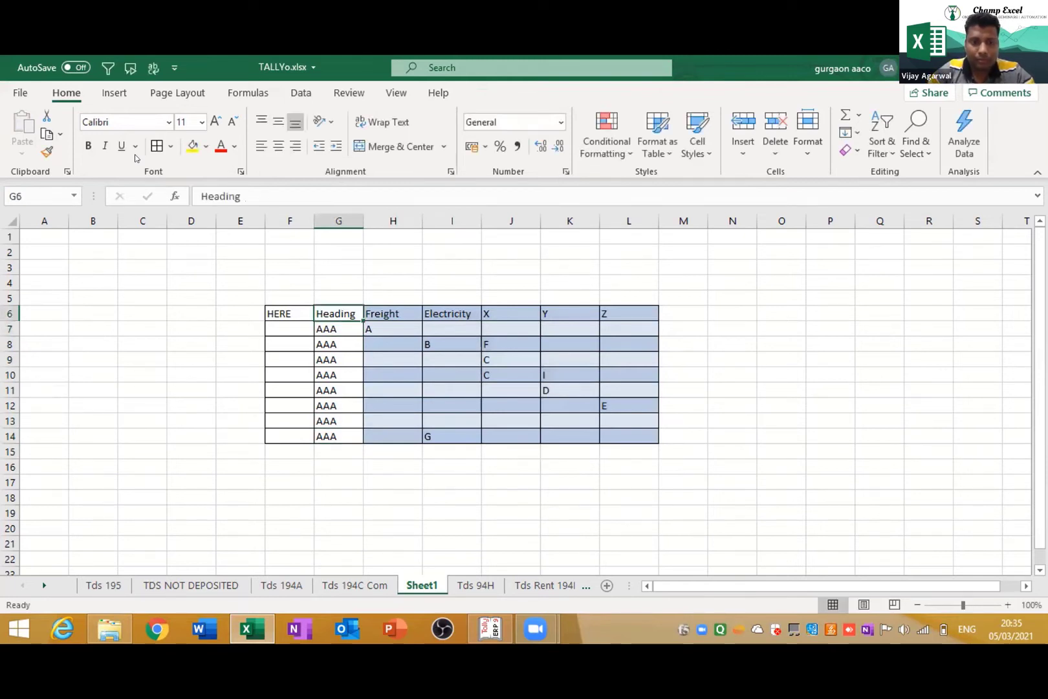
key("ctrl+shift+Right")
key("ctrl+shift+Down")
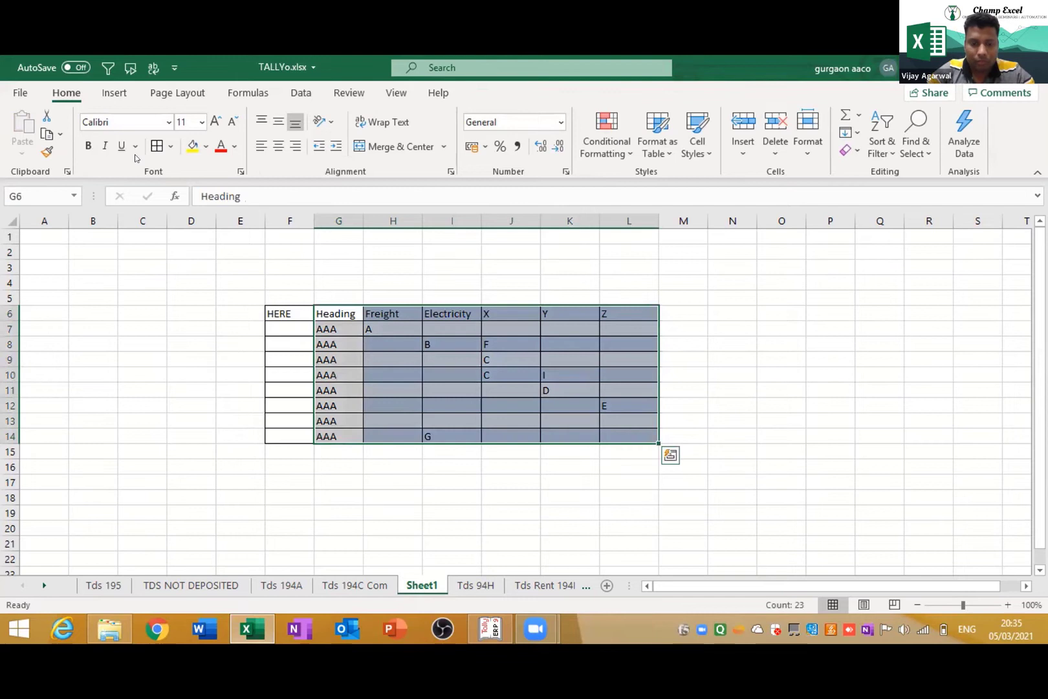
key("ctrl+t")
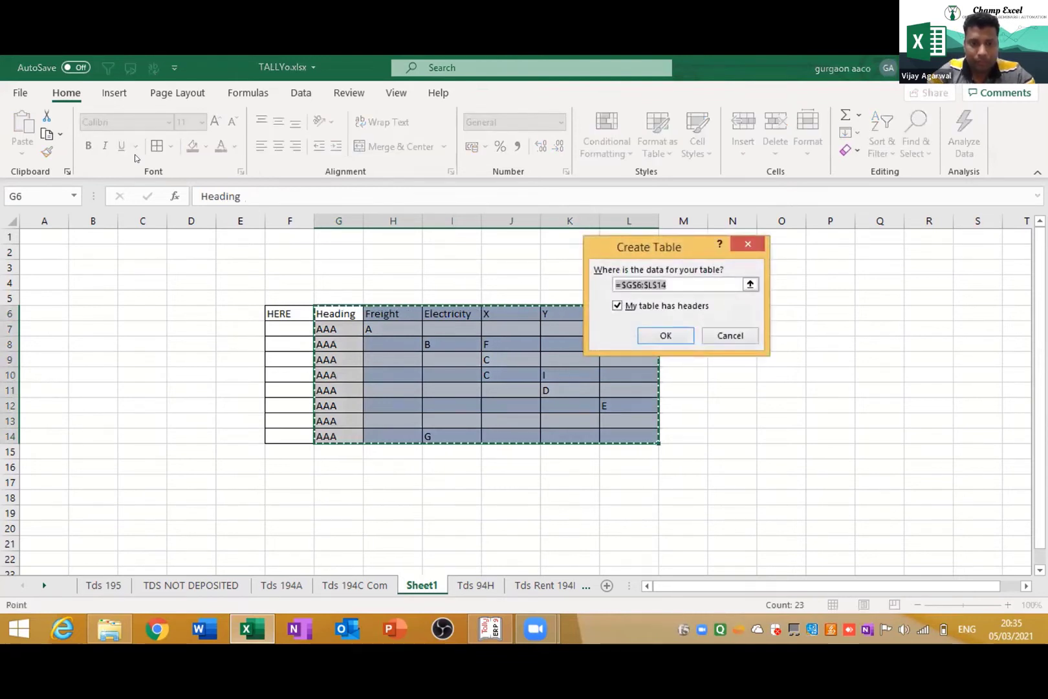
key("alt+space")
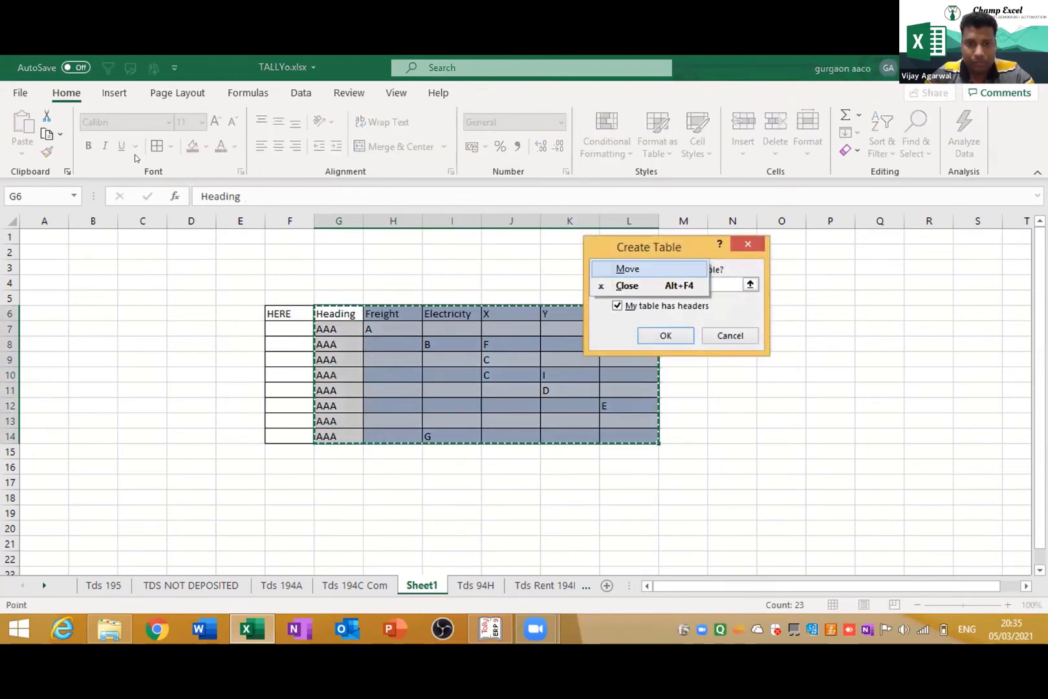
key("Escape")
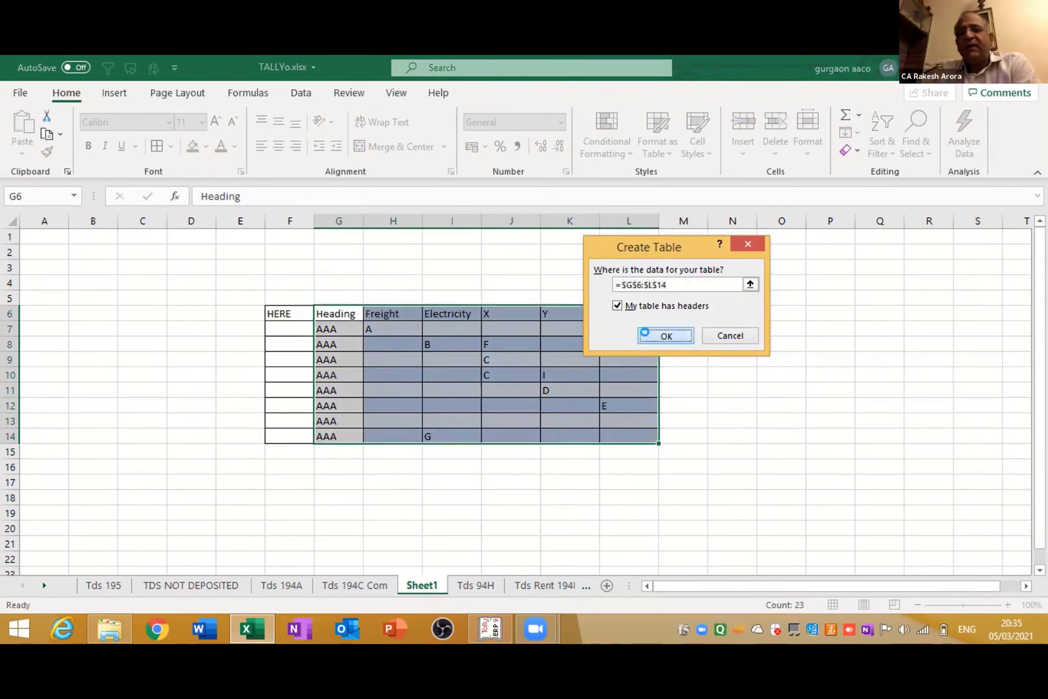
left_click(645, 333)
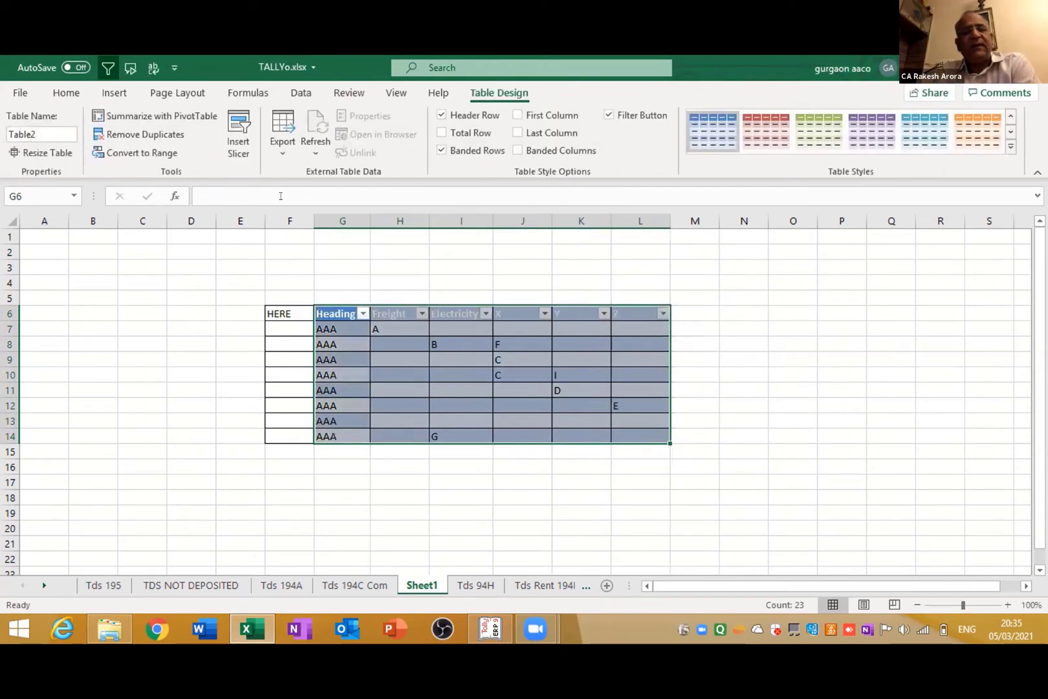
Replace the letters in H7 under Freight and I8 under Electricity with the amounts 100 and 200
left_click(396, 310)
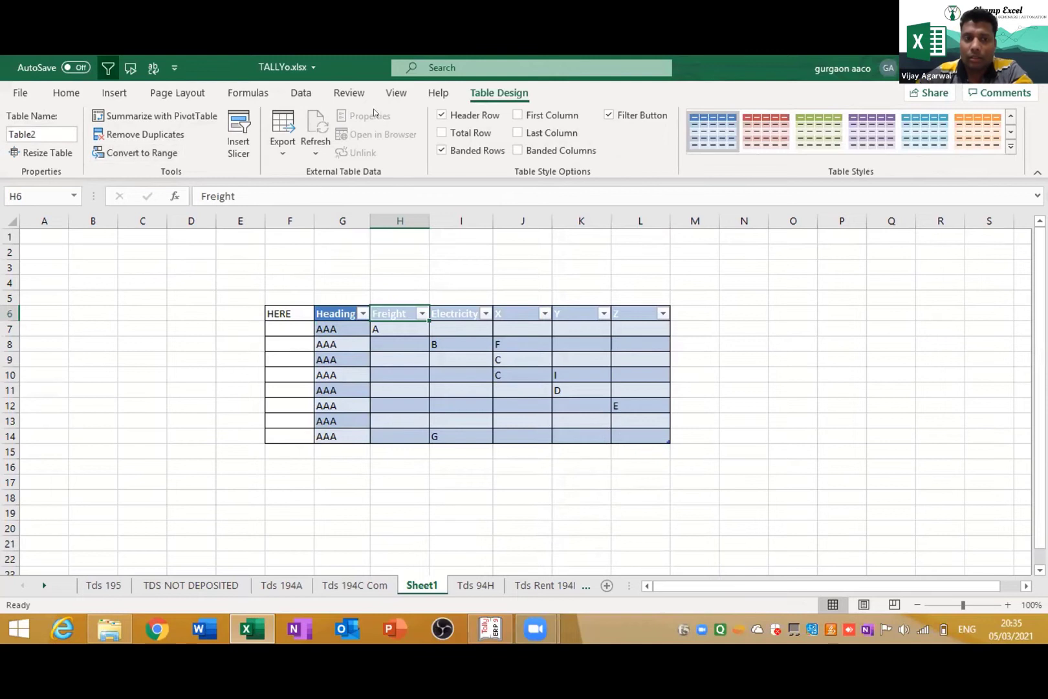
left_click(298, 87)
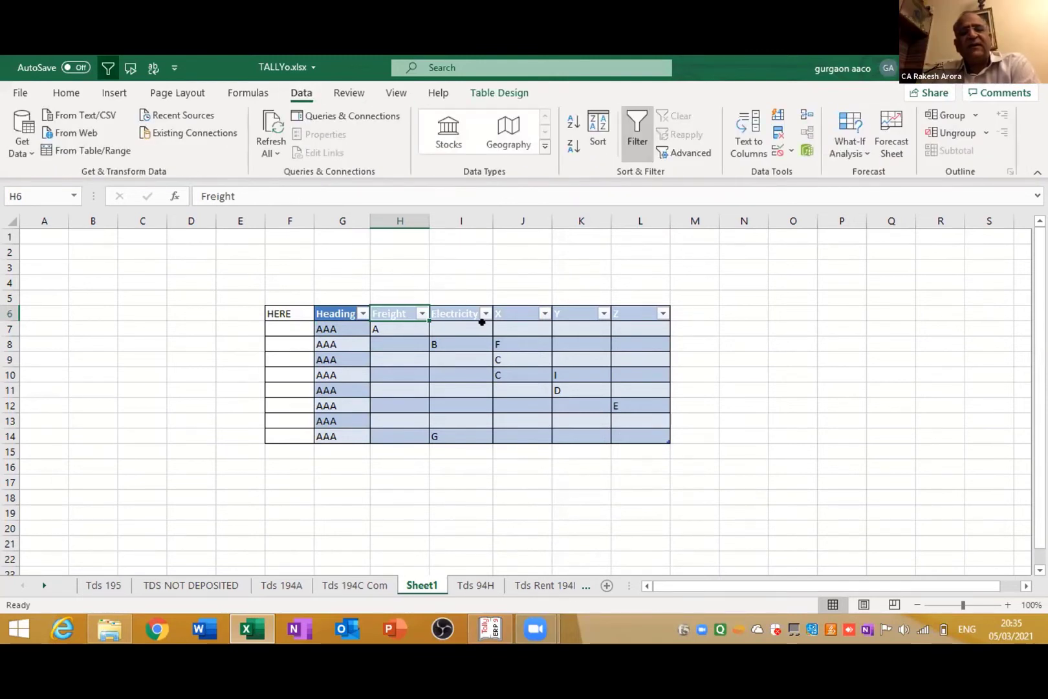
left_click(402, 328)
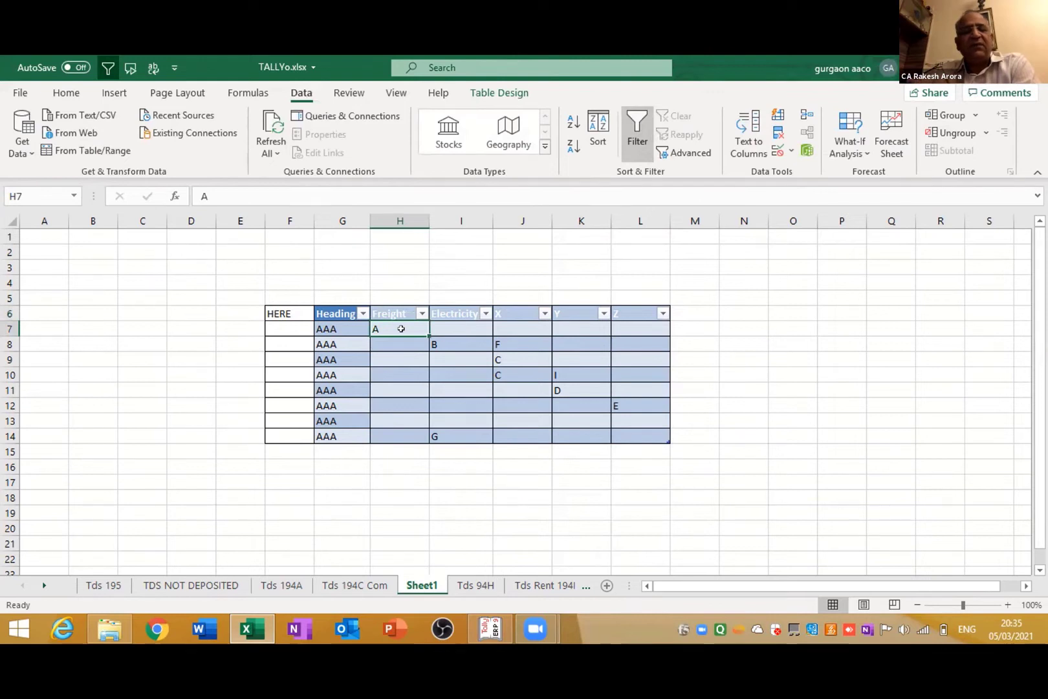
type("100")
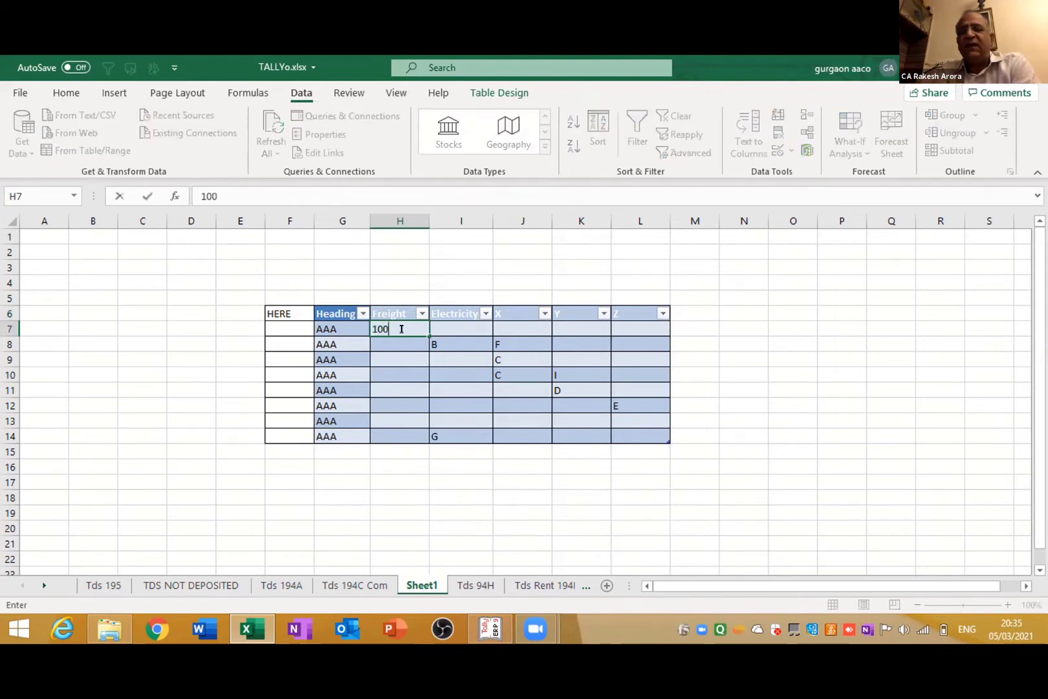
key("Tab")
key("Down")
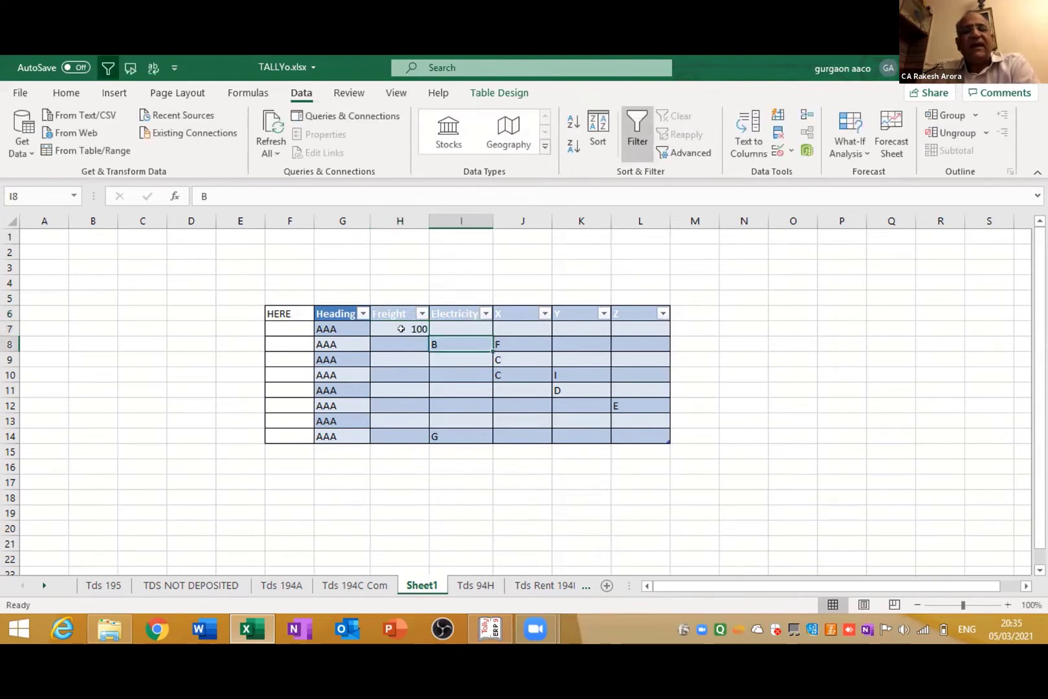
type("200")
key("Tab")
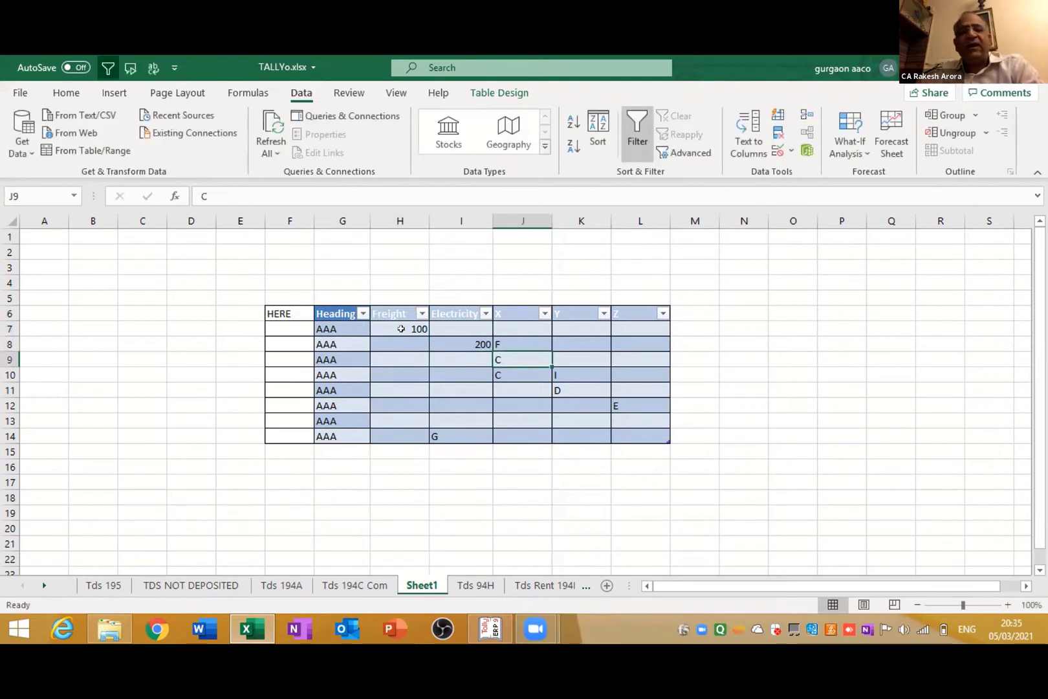
Replace the letters in J8, J9 and J10 under X with the amounts 150, 100 and 200
key("Tab")
key("Down")
key("Left")
key("Left")
key("Up")
key("Right")
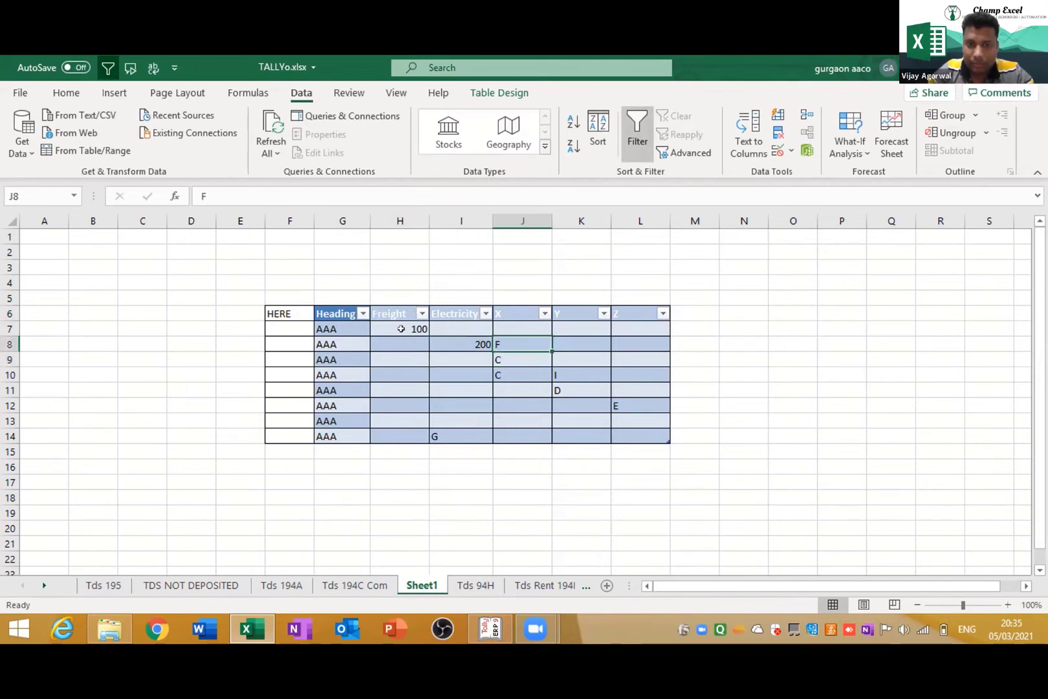
type("150")
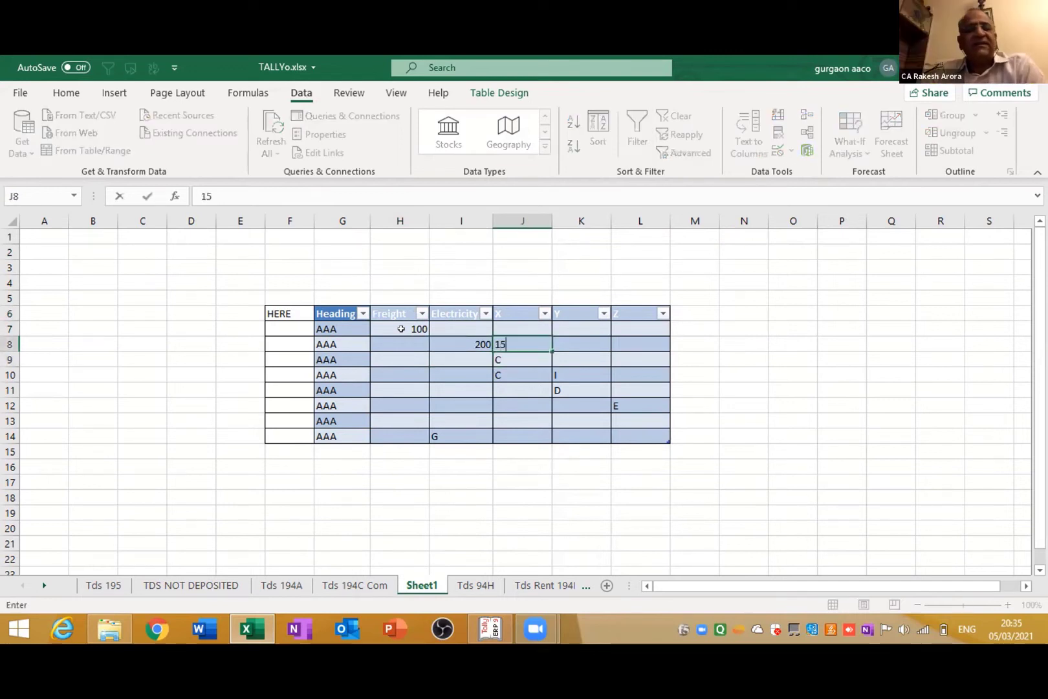
key("Return")
key("Return")
key("Up")
type("100")
key("Return")
type("200")
key("Return")
Replace the letters under Y with amounts, entering 500 in K11 and 400 in K10
key("Right")
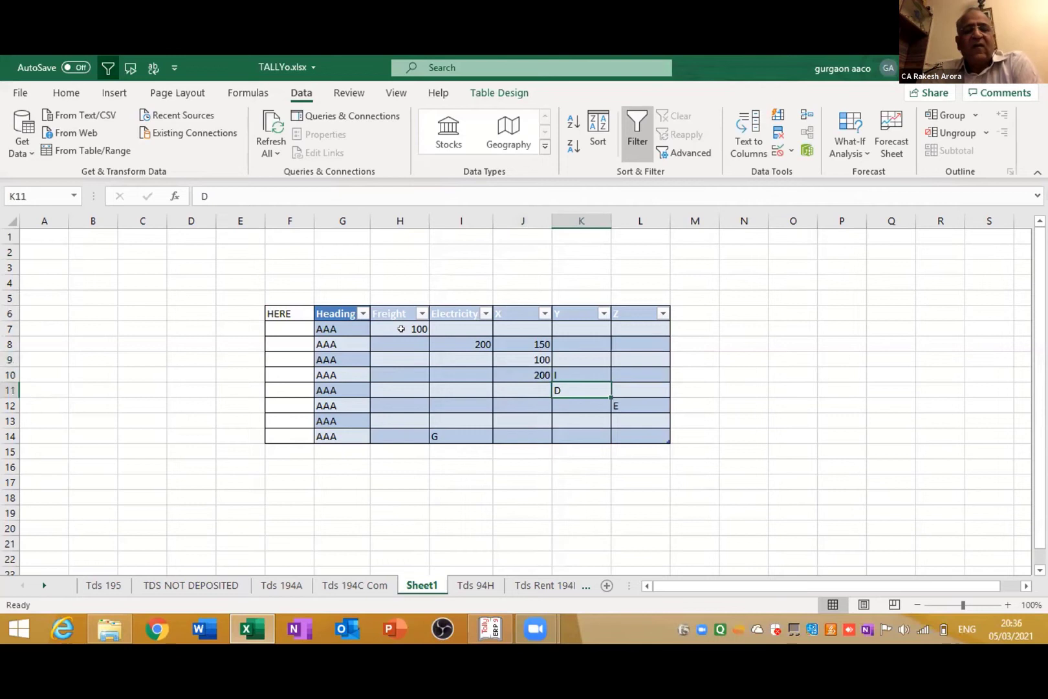
type("500")
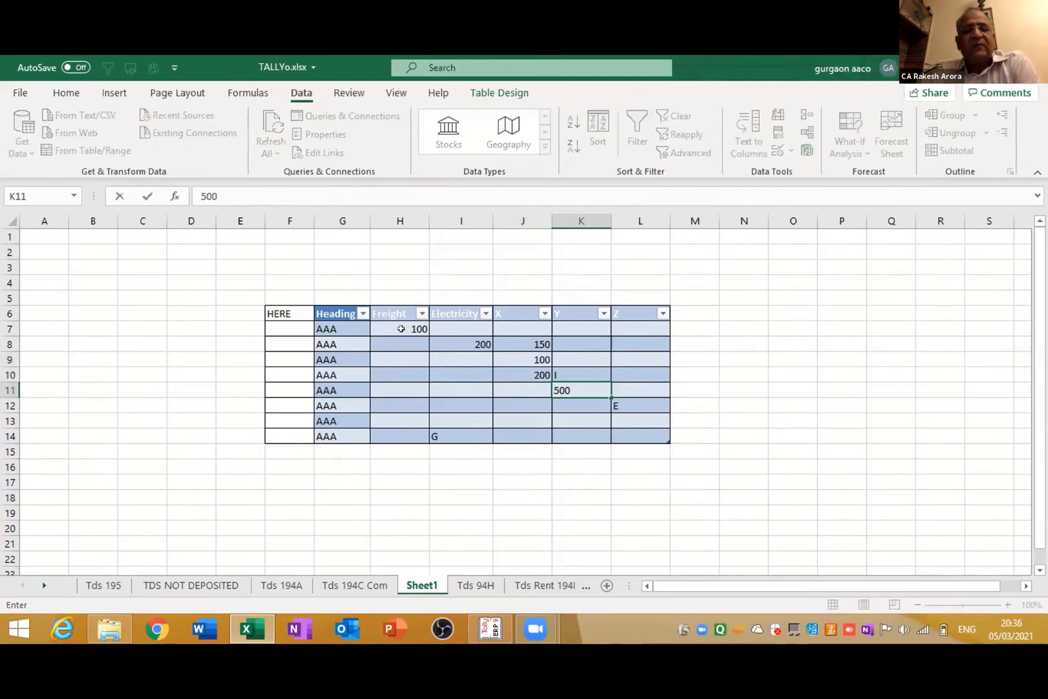
key("Up")
type("400")
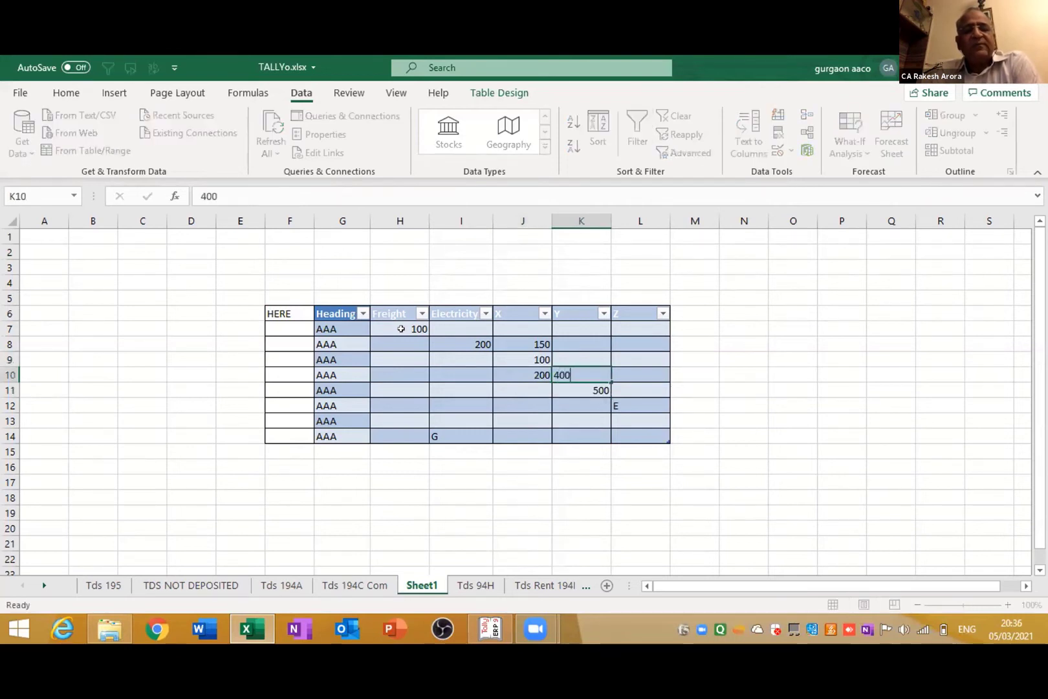
key("Return")
Replace the remaining letters with amounts, entering 200 in L12 under Z and 120 in I14 under Electricity
key("Right")
key("Down")
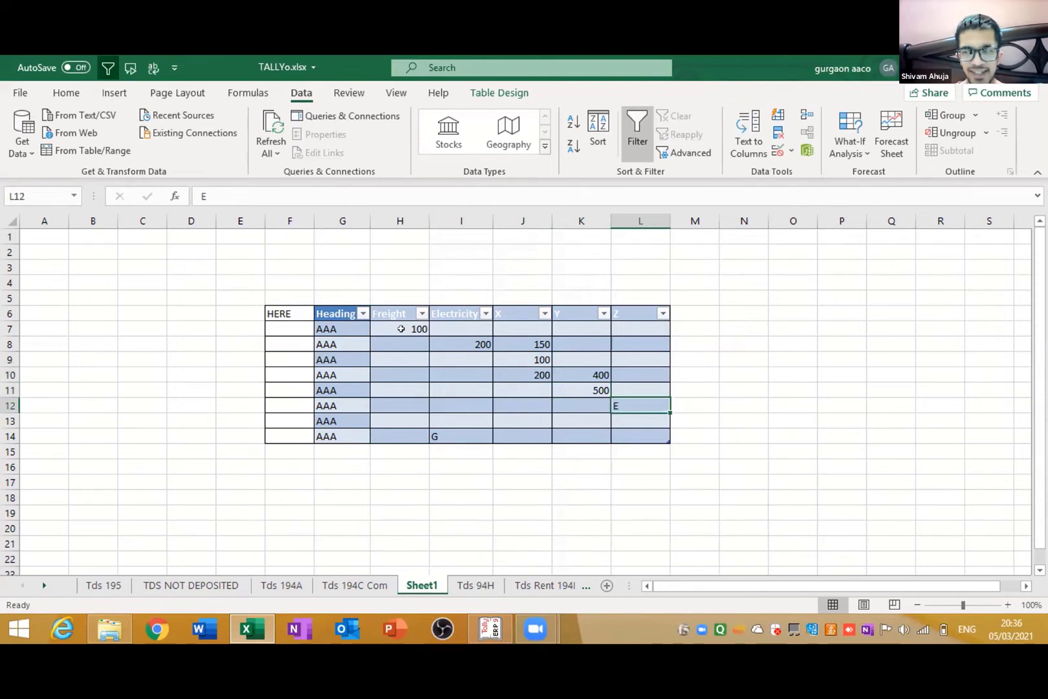
type("200")
key("Return")
key("Left")
key("Left")
key("Left")
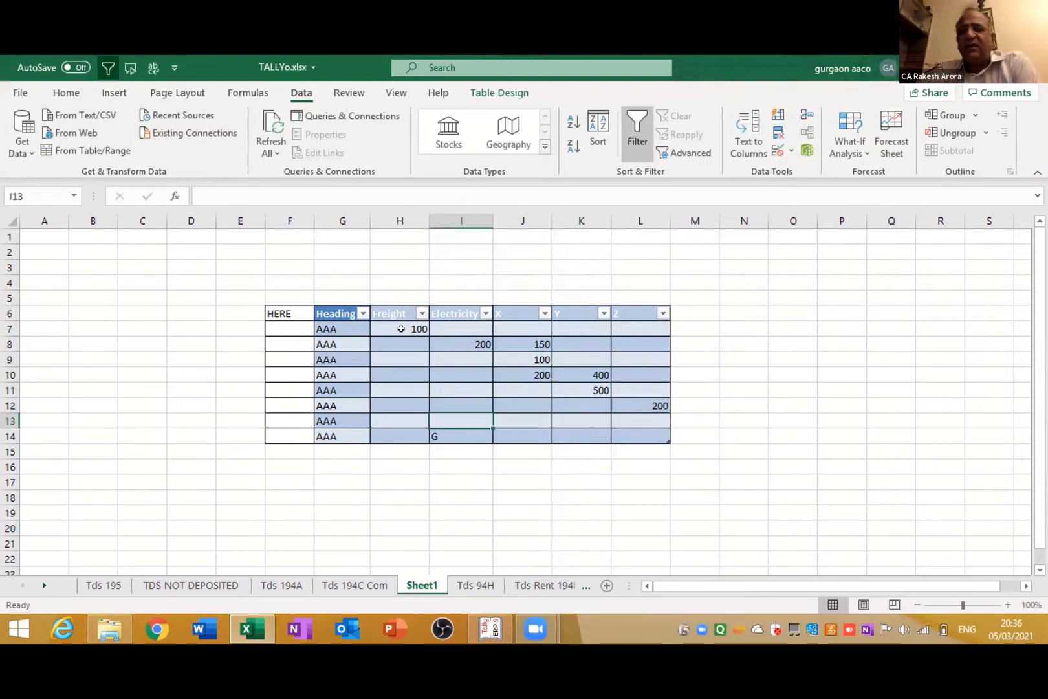
key("Down")
type("120")
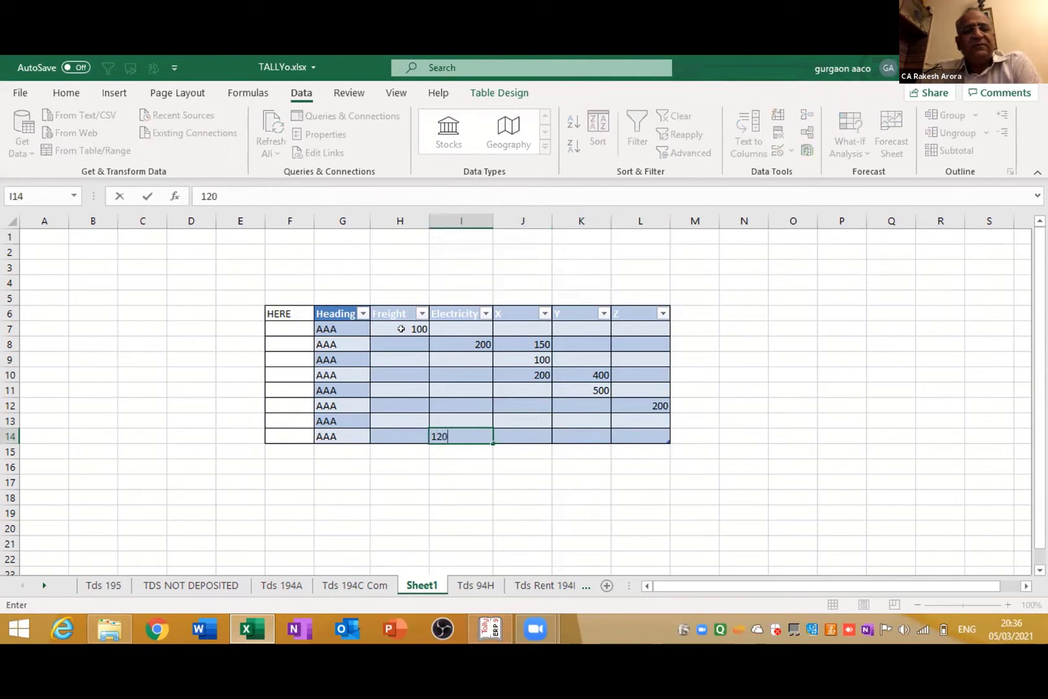
key("Left")
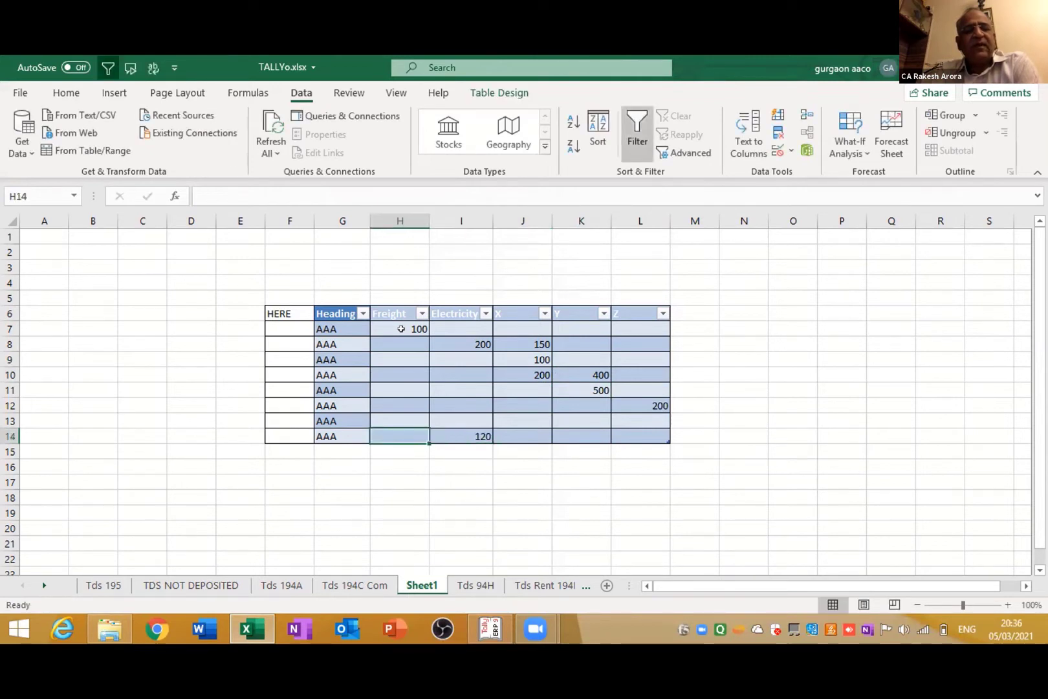
Load the table into the Power Query Editor, then close the editor and discard the query
left_click(105, 148)
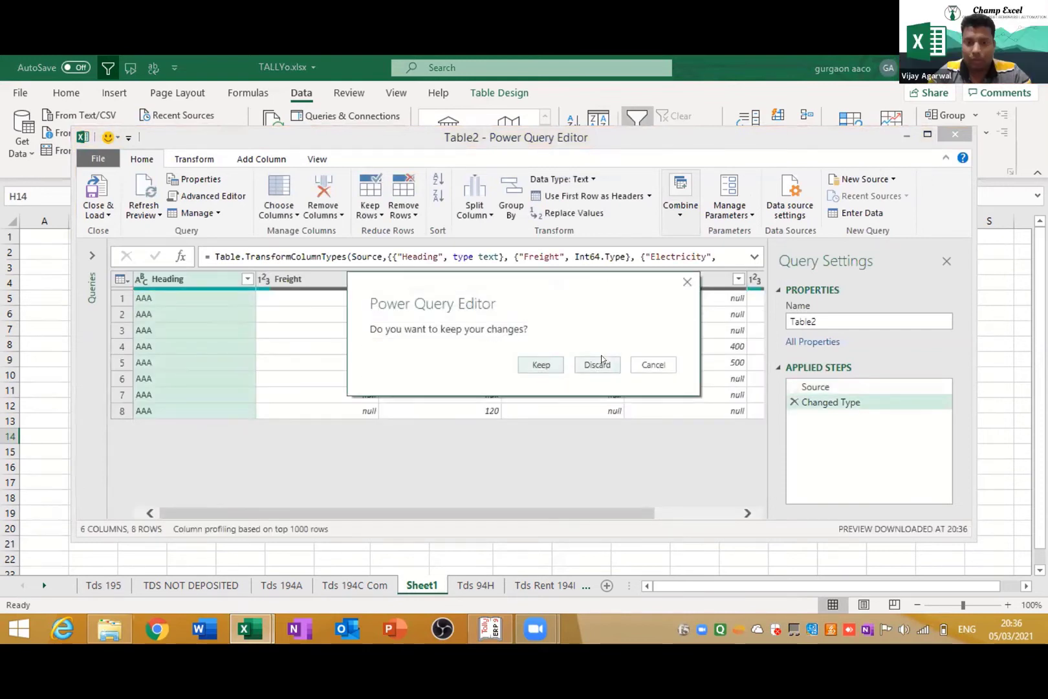
left_click(596, 365)
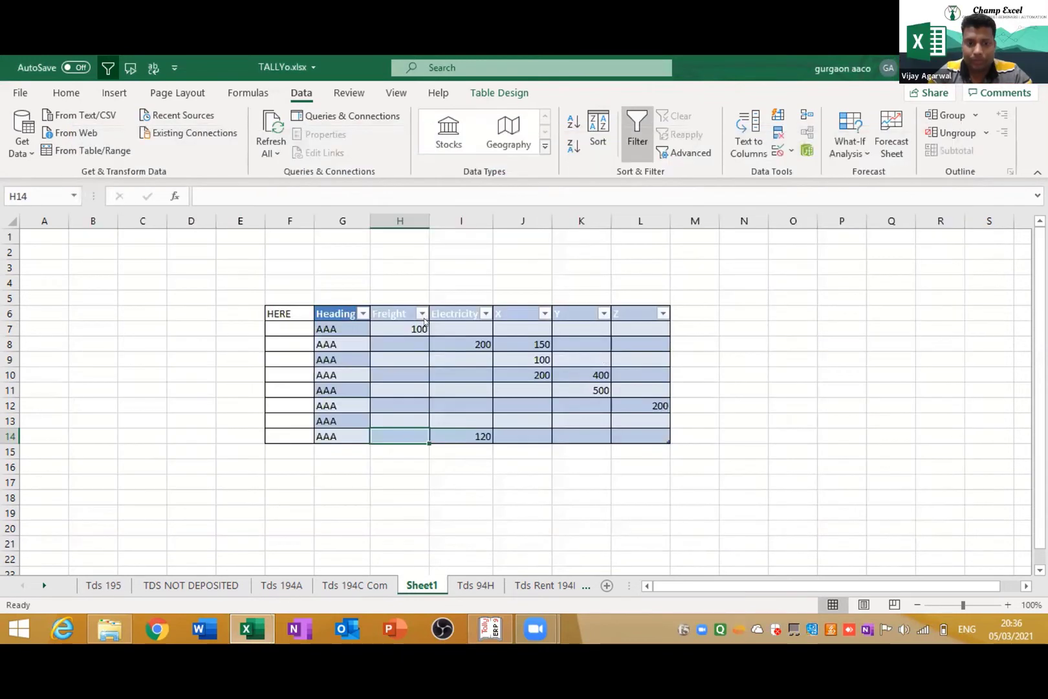
Replace the AAA in G7, the first cell under Heading, with the date 1-3 (01-Mar)
left_click(329, 320)
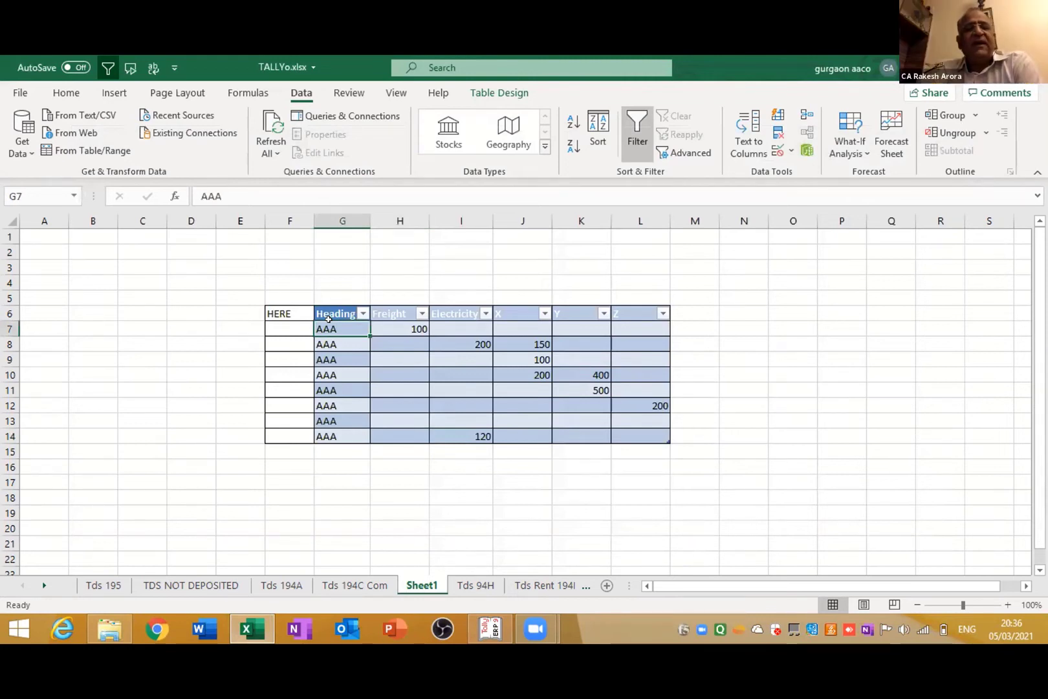
type("1-3")
key("ctrl+Return")
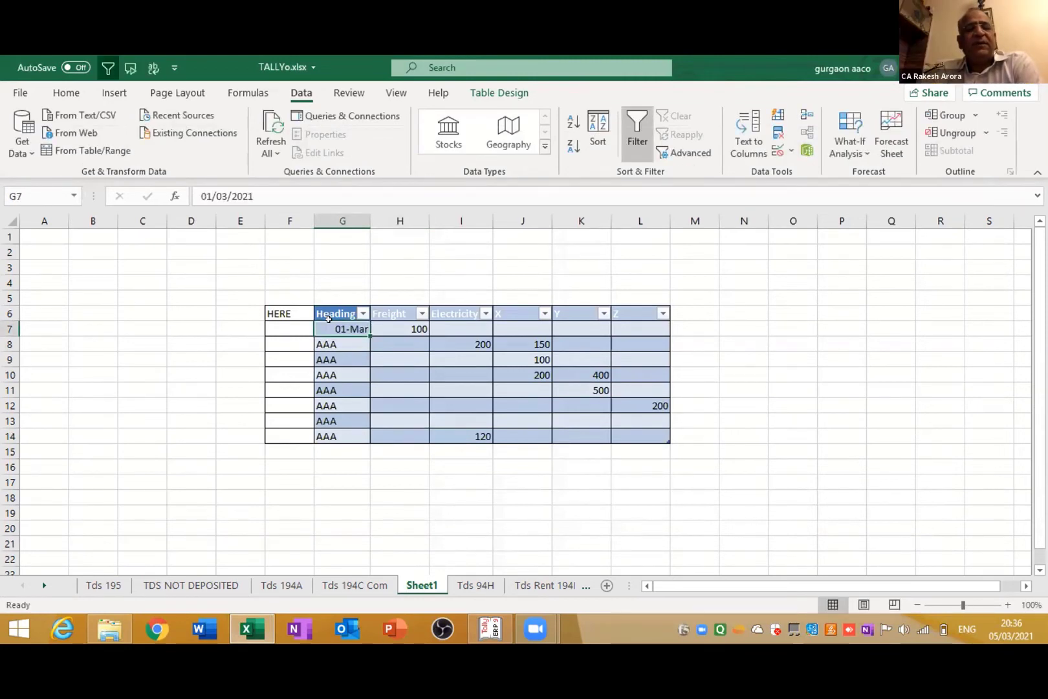
Rename the table's Heading column header in G6 to date
left_click(329, 319)
type("date")
key("Return")
Replace the remaining AAA entries in G8:G14 with consecutive dates, using the formula =G7+1 copied down the column
key("Down")
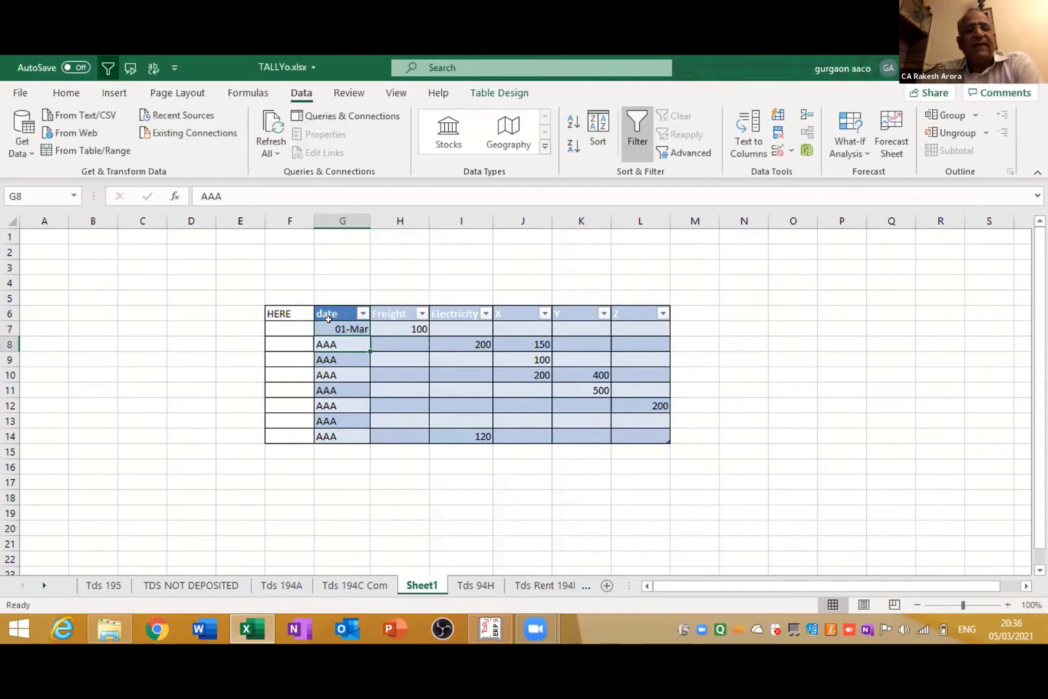
type("=G7+1")
key("ctrl+Return")
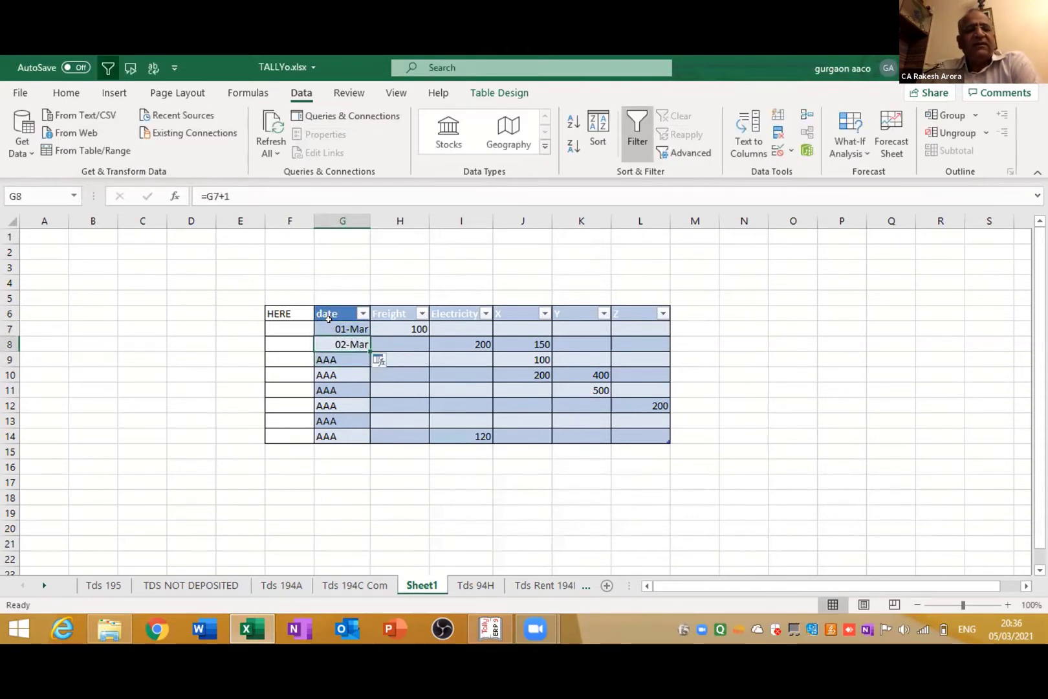
key("ctrl+c")
key("Down")
key("ctrl+shift+Down")
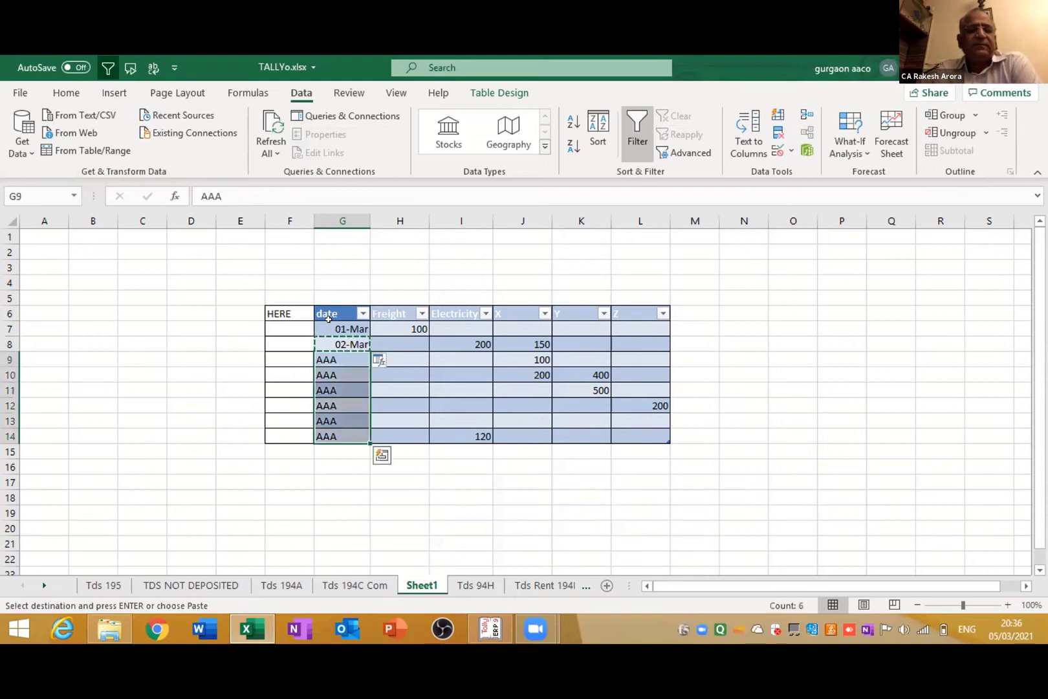
key("Return")
key("Up")
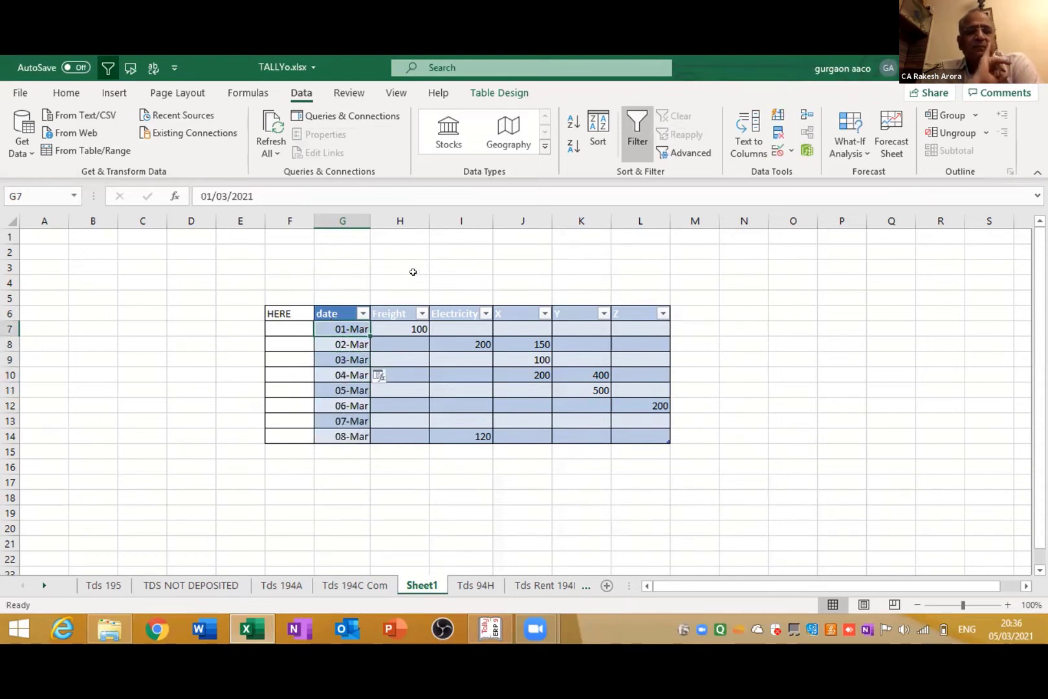
Unpivot every column except date in Power Query and load the result to a new worksheet
left_click(91, 148)
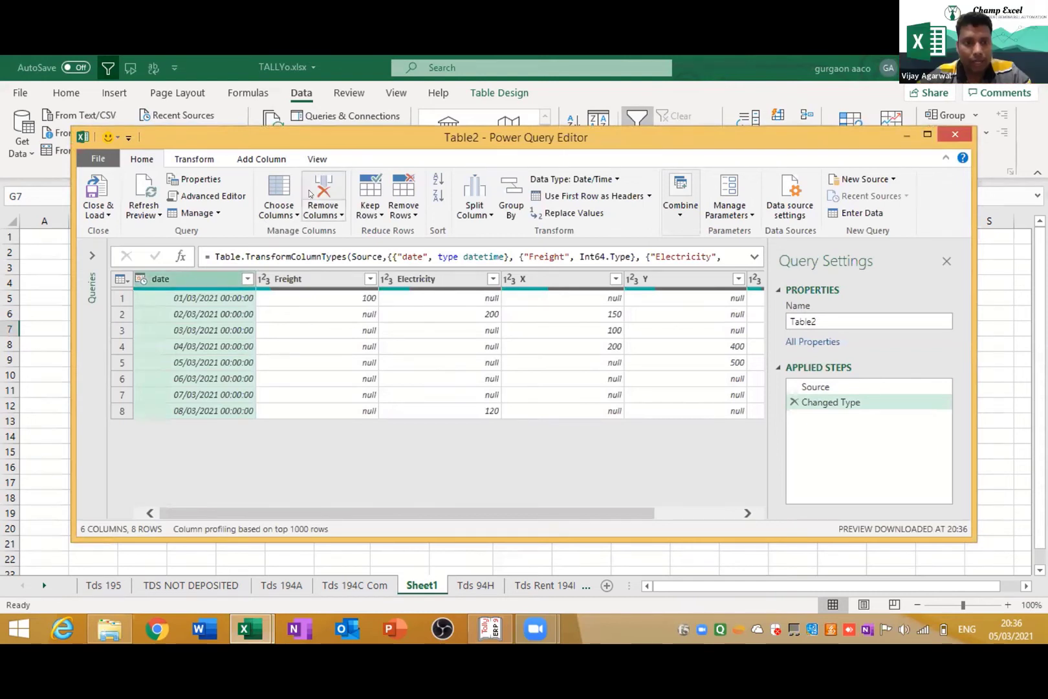
right_click(214, 283)
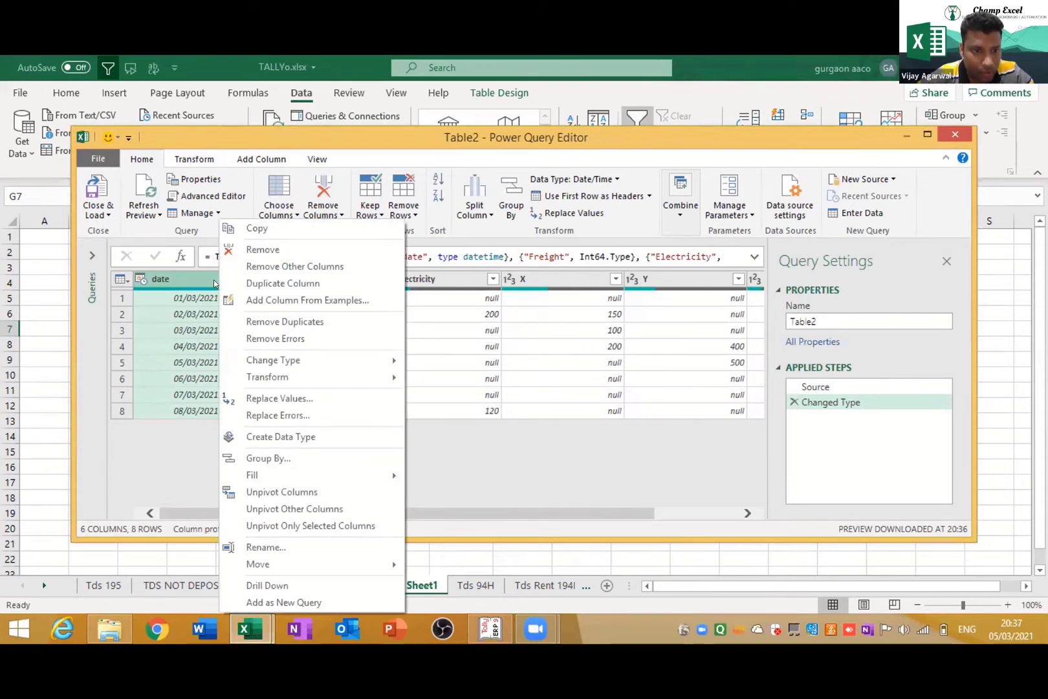
left_click(288, 508)
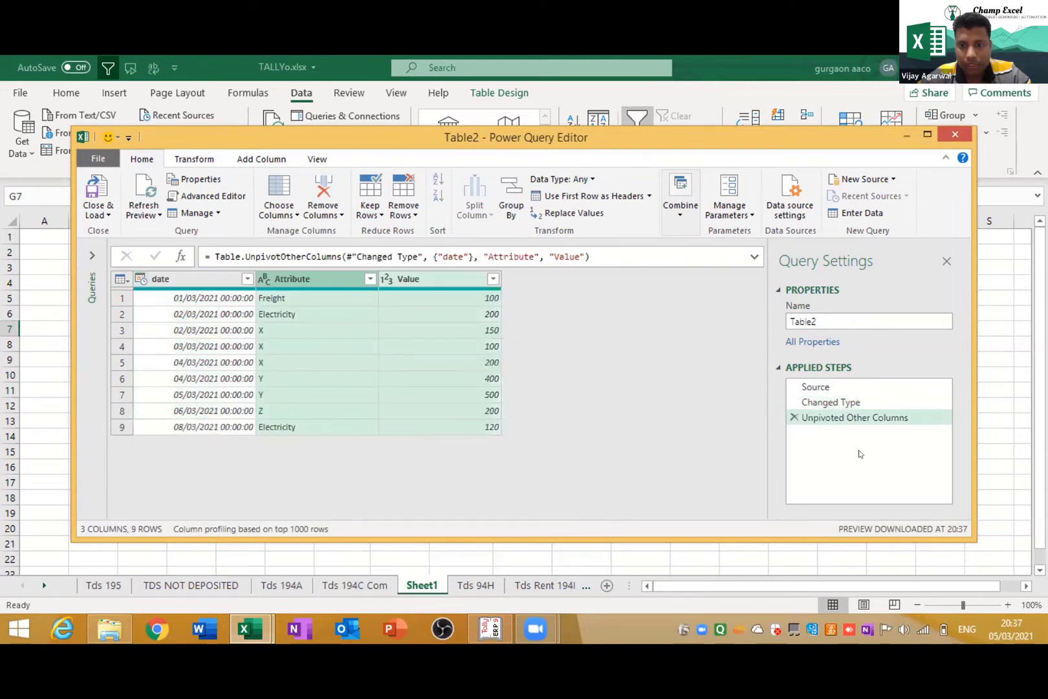
left_click(100, 211)
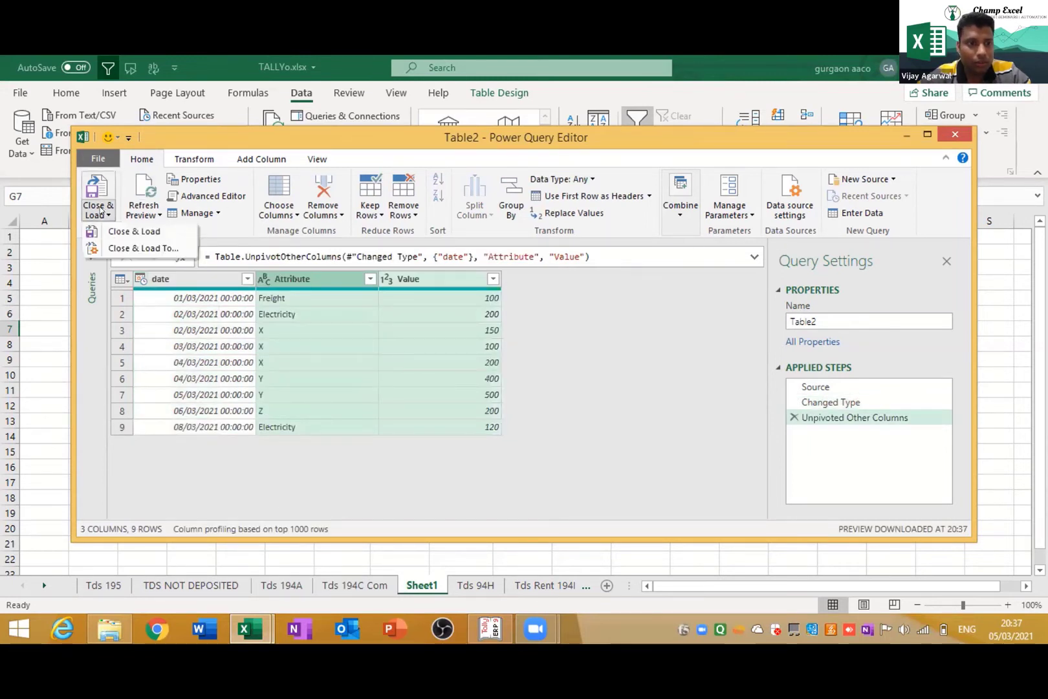
left_click(103, 232)
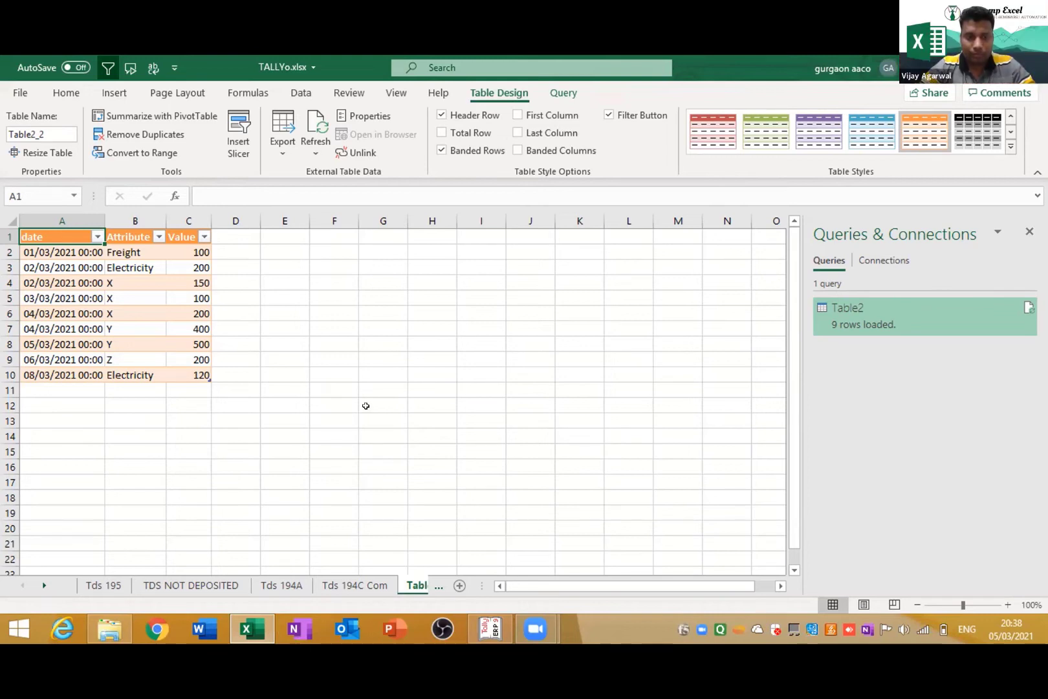
Return to Sheet1 and load the date table into the Power Query Editor as a second query
left_click(363, 586)
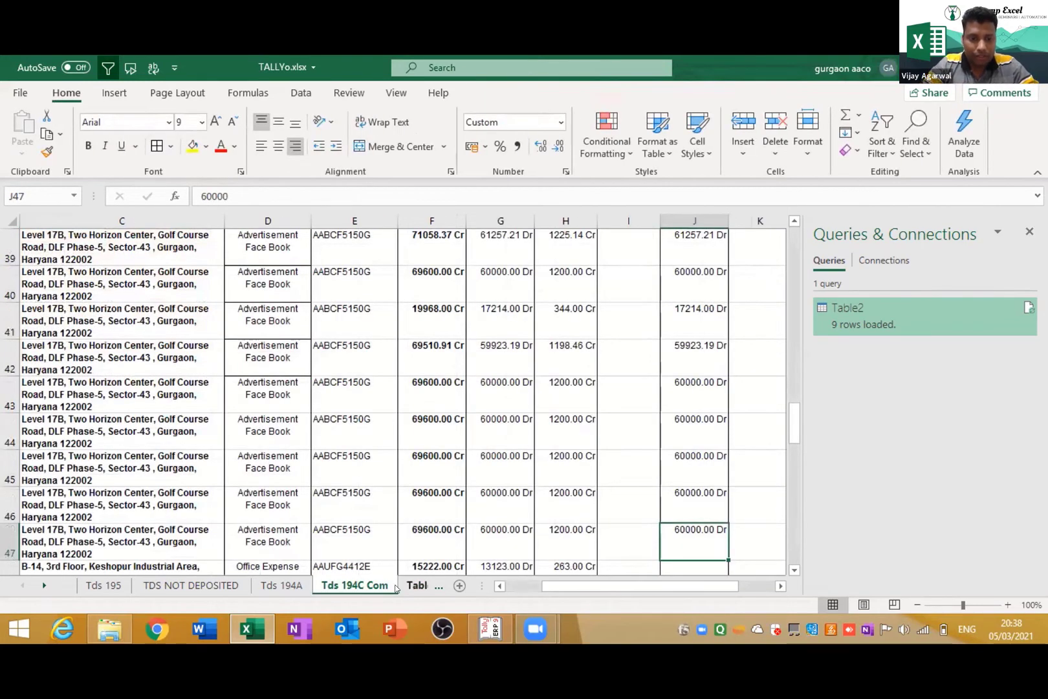
left_click(396, 587)
left_click(396, 586)
key("Up")
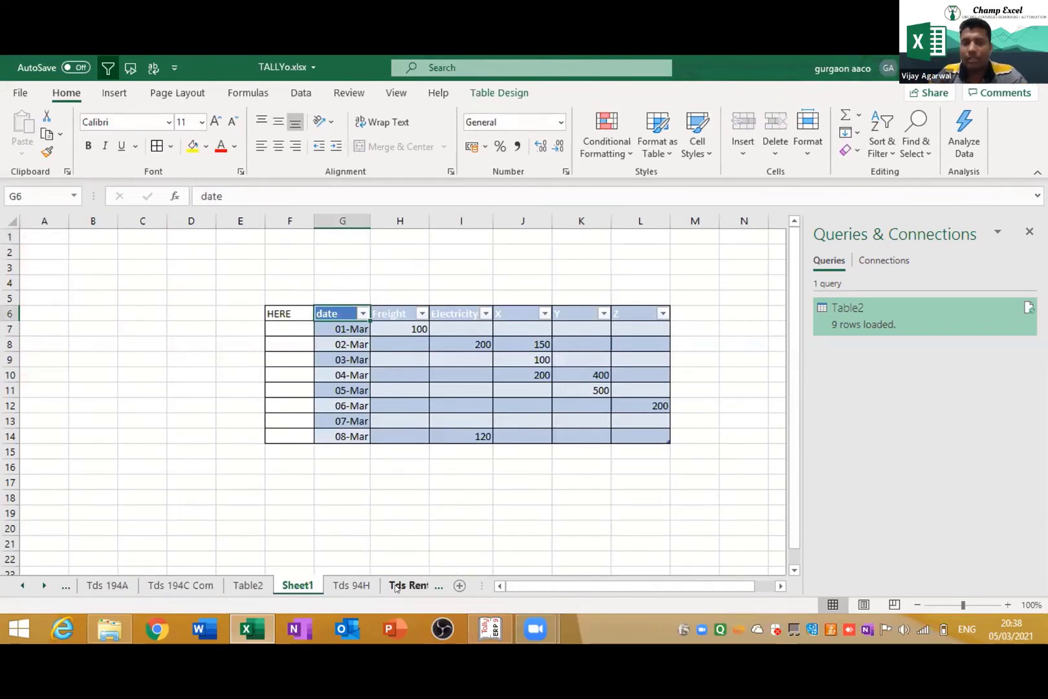
key("Right")
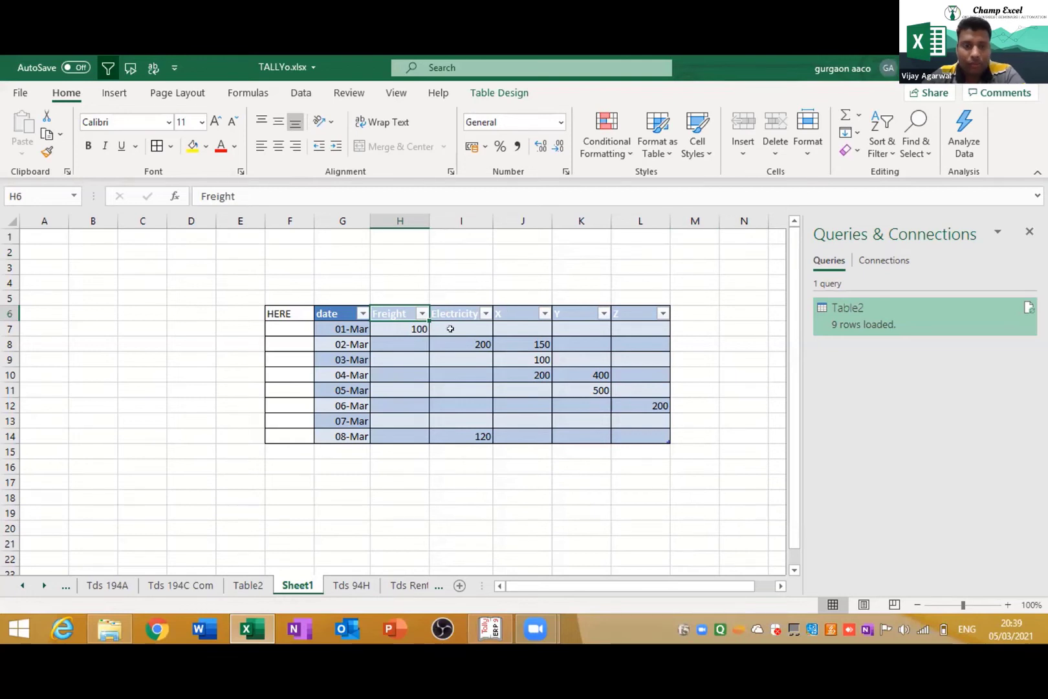
left_click(350, 336)
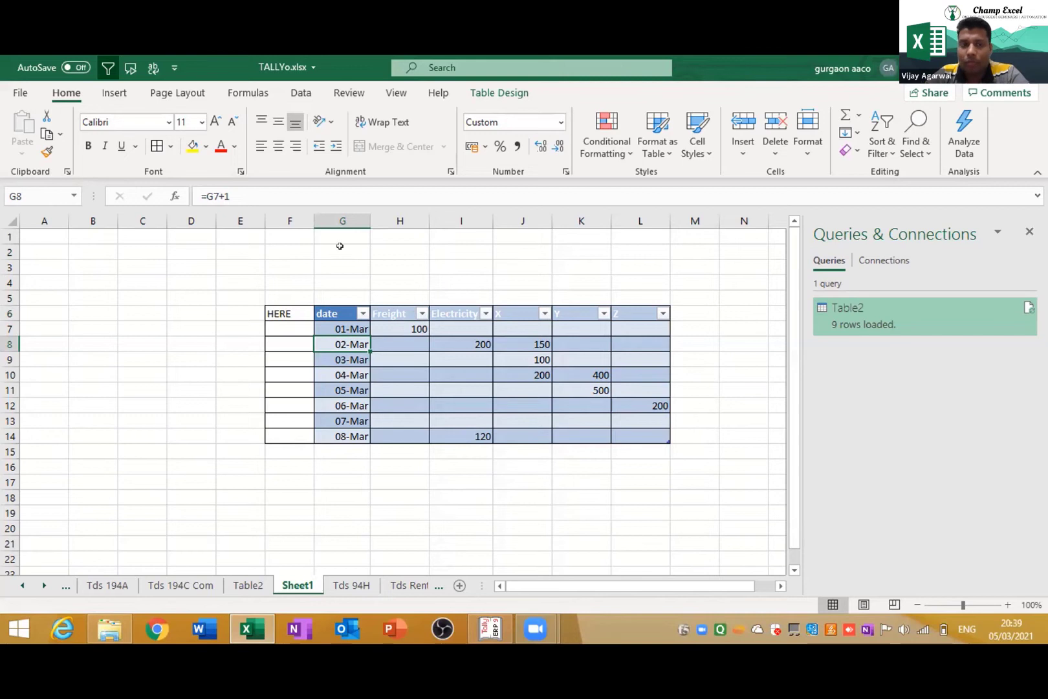
left_click(301, 95)
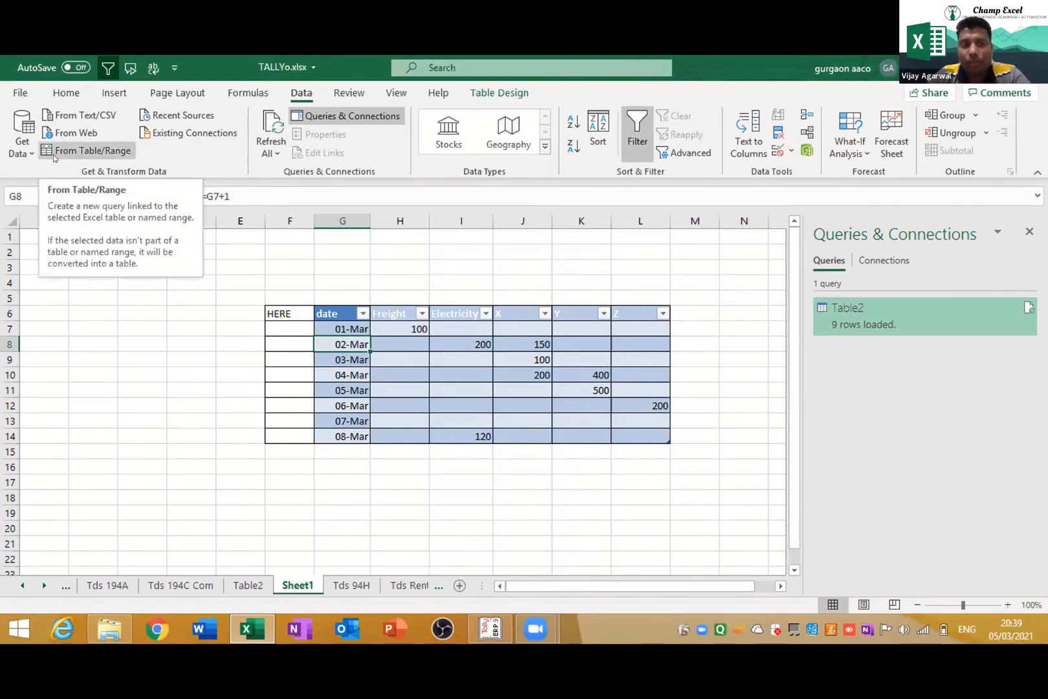
left_click(105, 157)
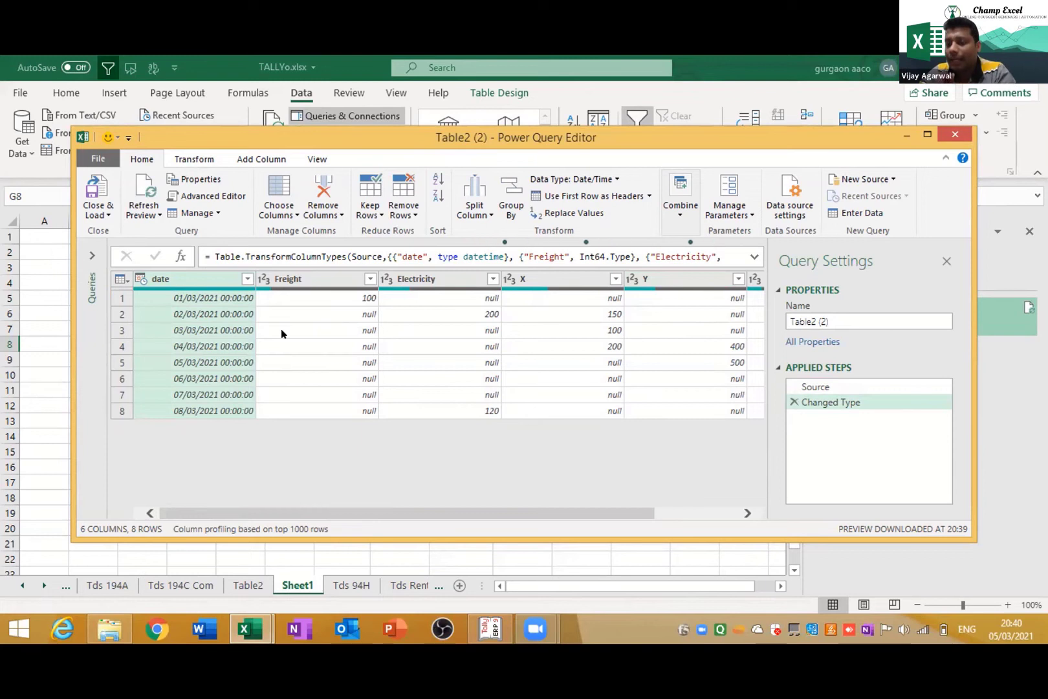
Apply Unpivot Other Columns to the second query's date column and load it to another worksheet
right_click(196, 281)
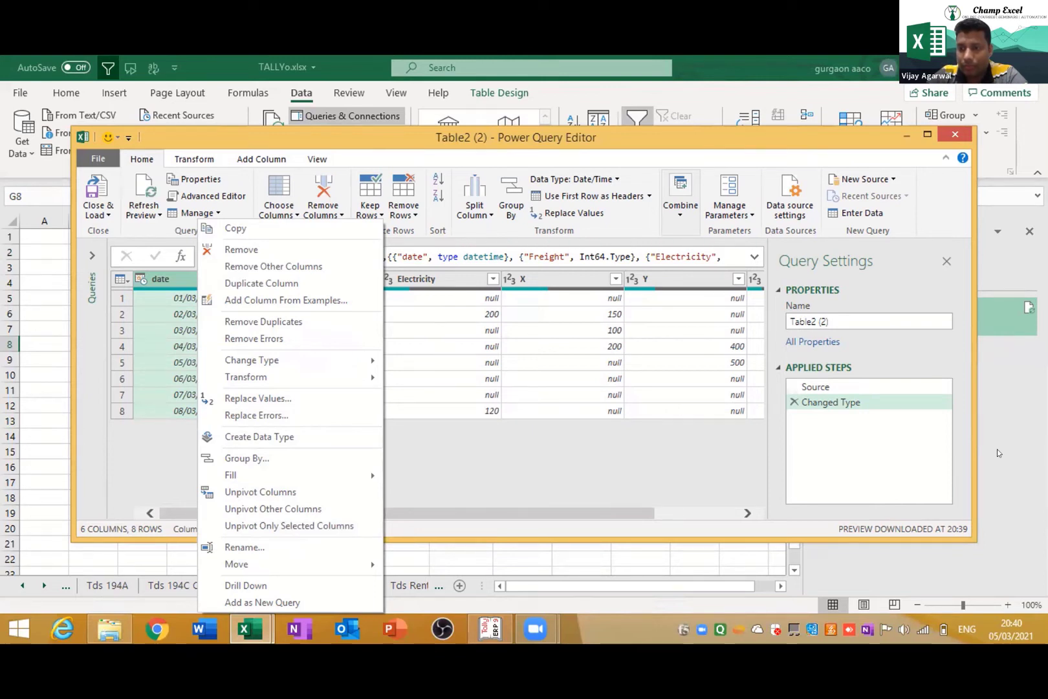
left_click(284, 509)
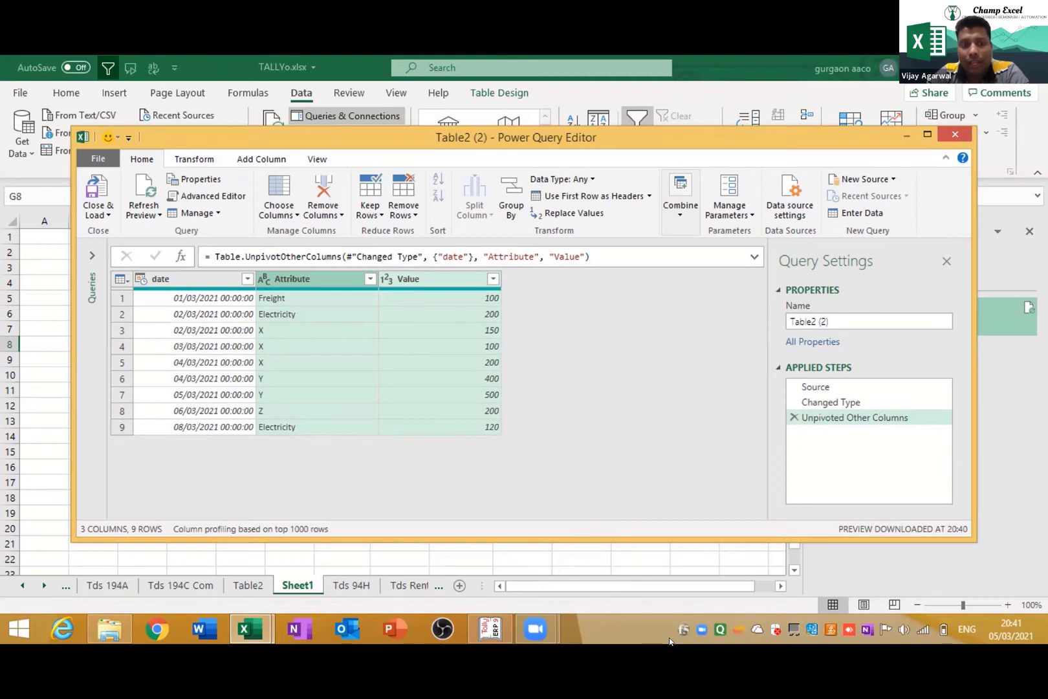
left_click(97, 214)
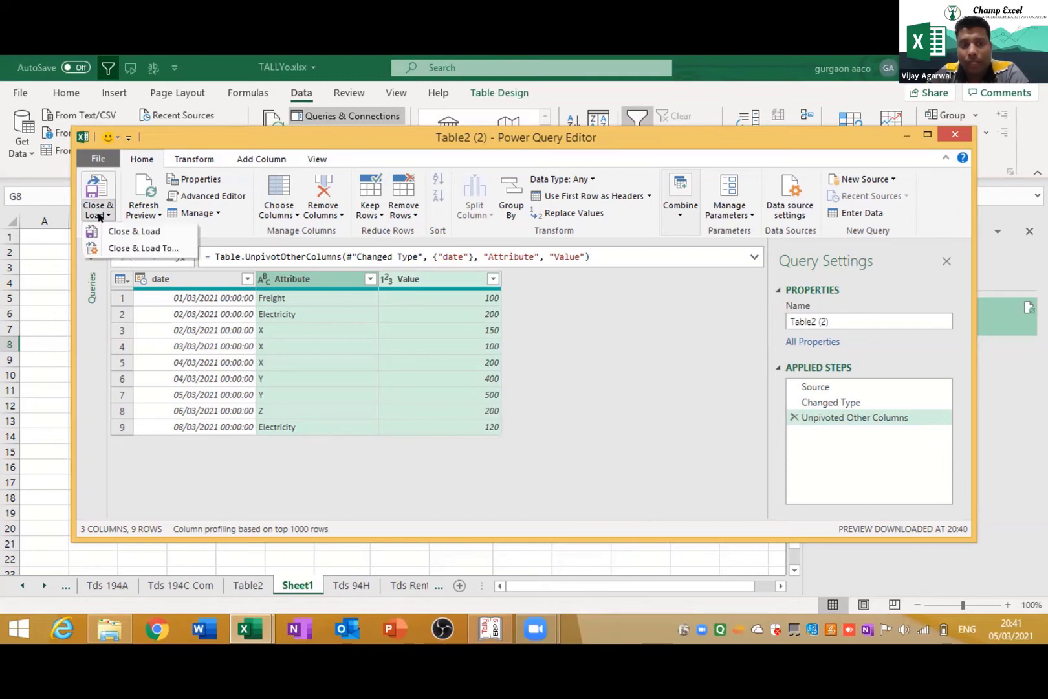
left_click(128, 232)
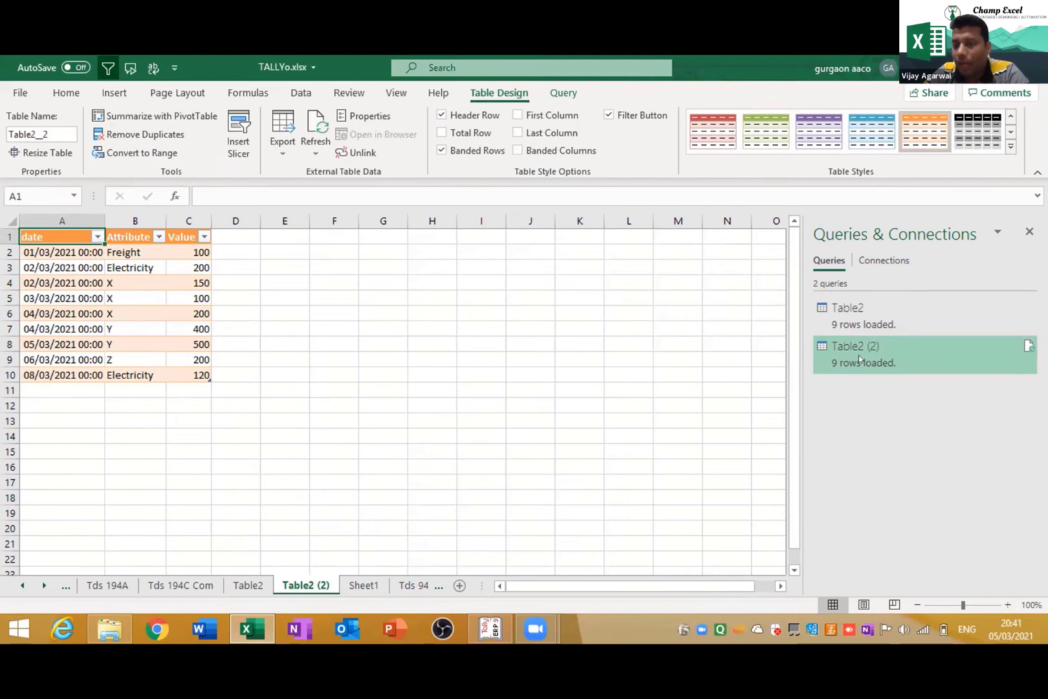
mouse_move(858, 356)
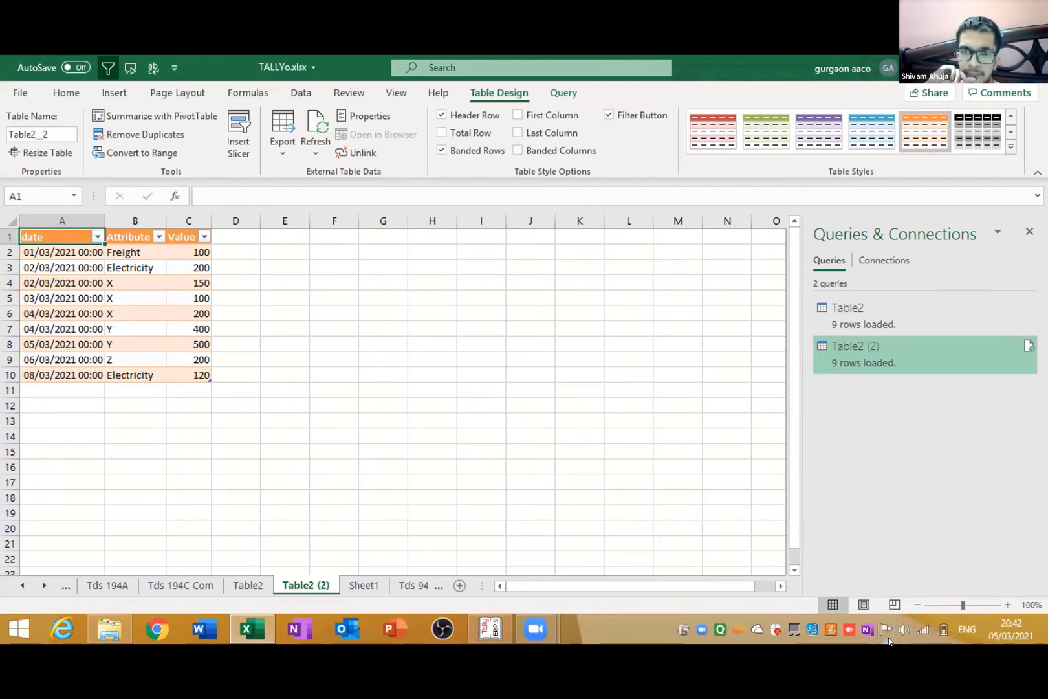
Return to Sheet1 and rename the X column header in J6 to Wages
left_click(248, 584)
left_click(351, 579)
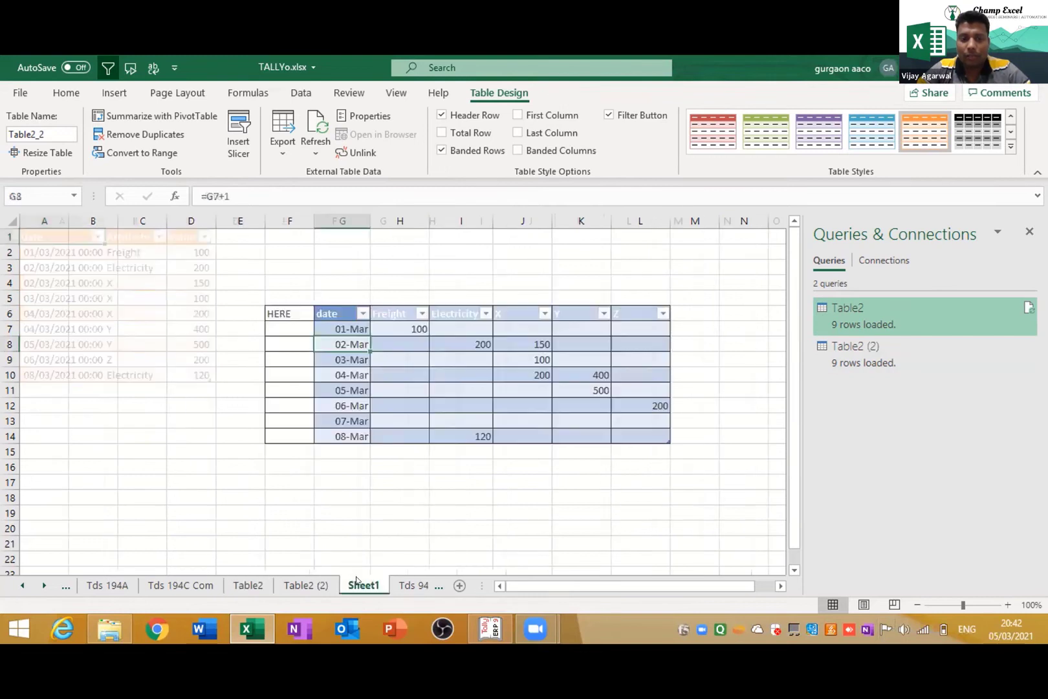
left_click(512, 306)
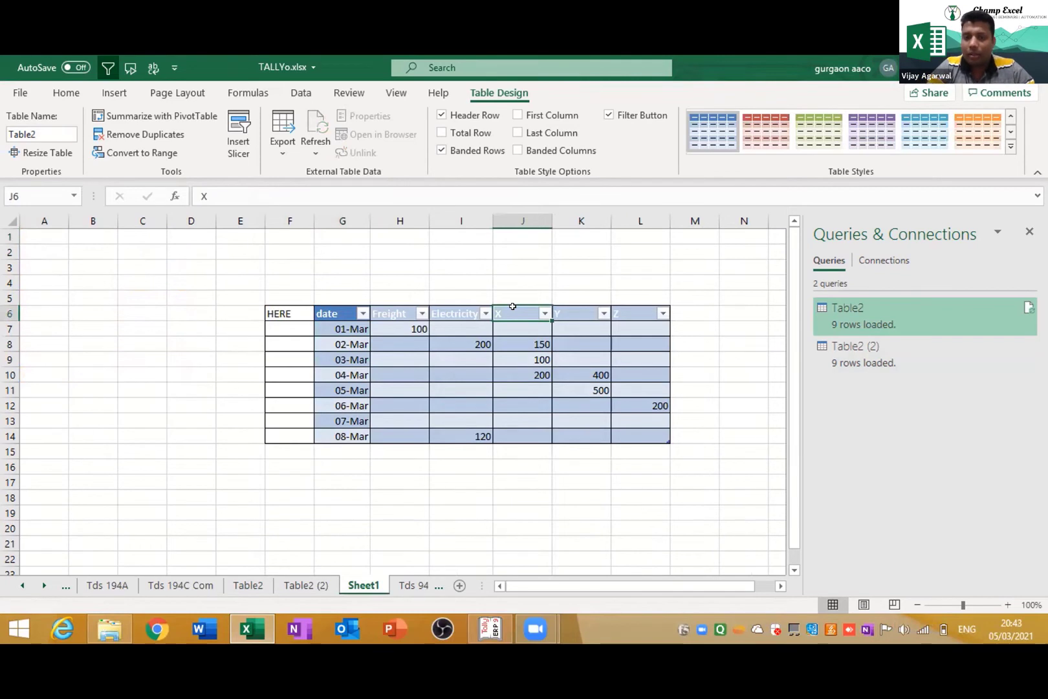
type("Wages")
key("Return")
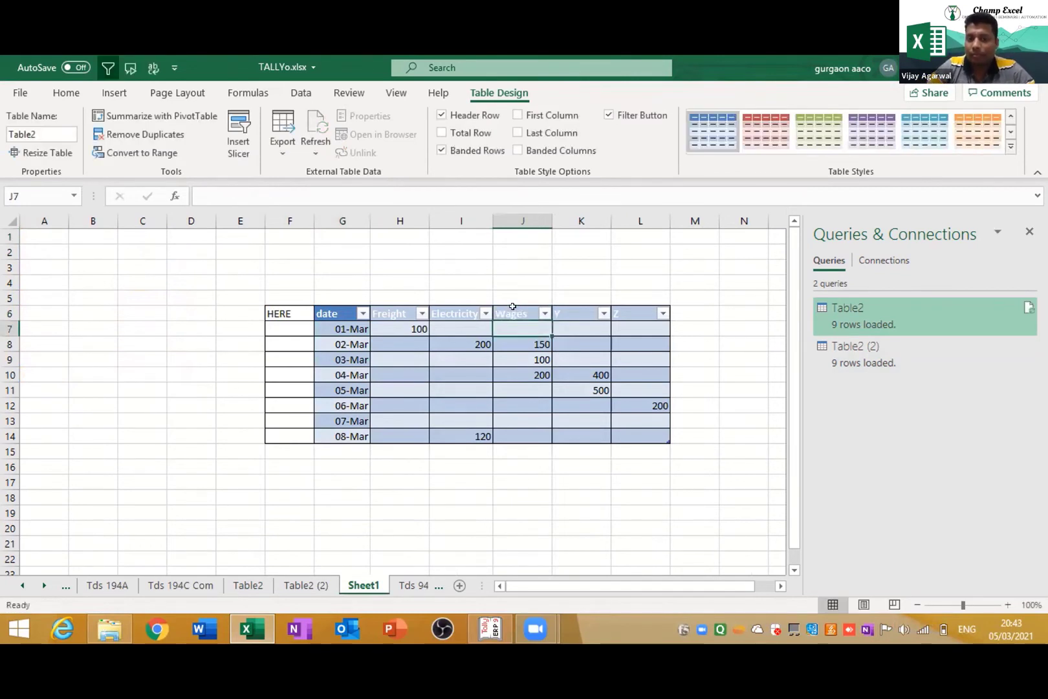
Add amounts to the Wages column, entering 200 in J7 and 400 in J12
type("200")
key("Return")
key("Return")
key("Return")
key("Return")
key("Return")
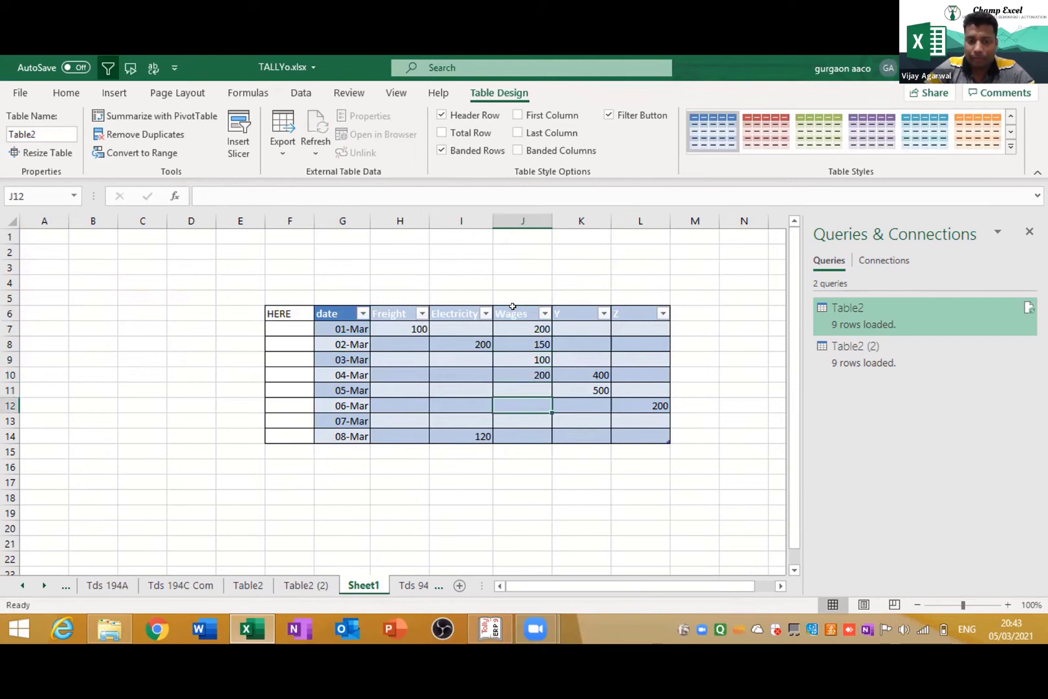
type("400")
key("Return")
Extend the table with row 15 by filling the date formula down to G15 and entering 200 under Freight
key("Left")
key("Left")
key("Left")
key("Down")
key("Left")
key("Left")
key("Down")
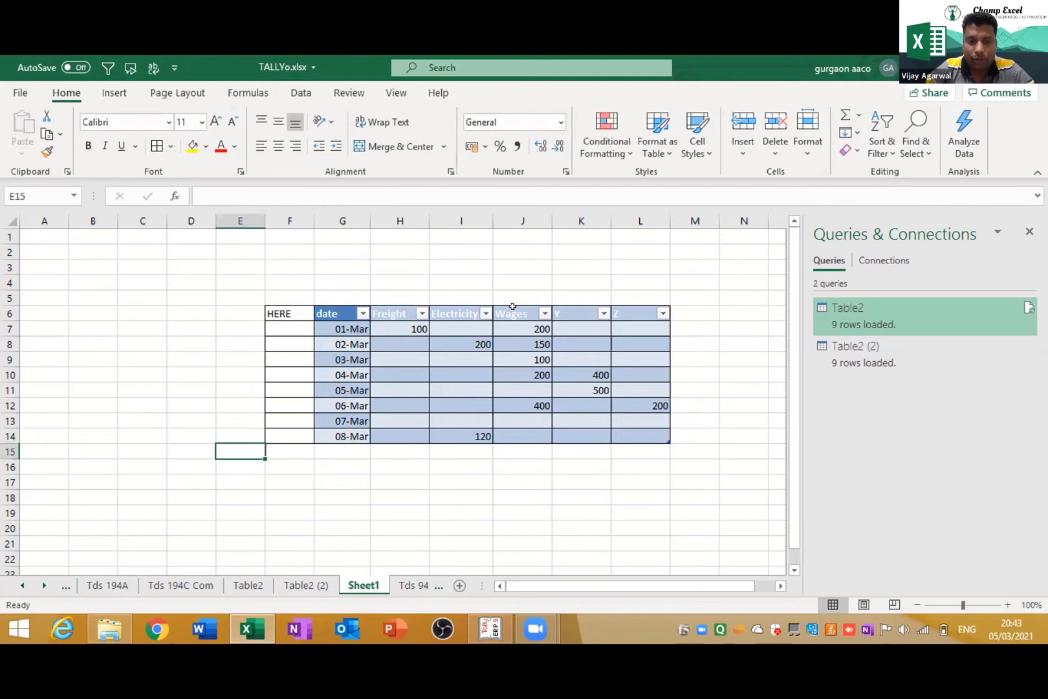
key("Right")
key("Right")
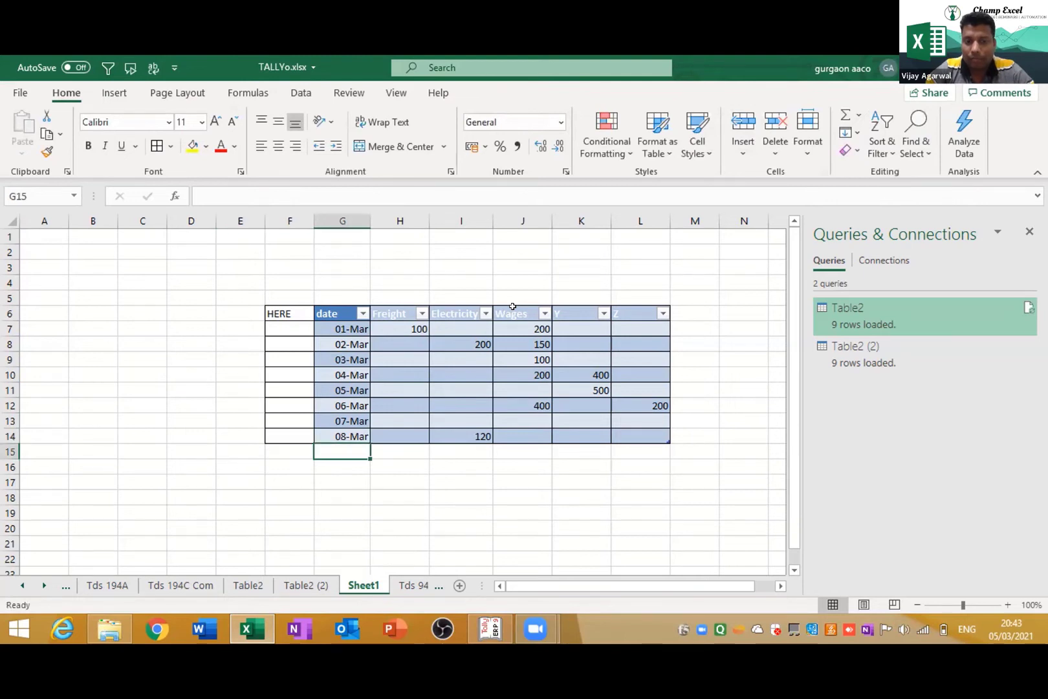
key("ctrl+d")
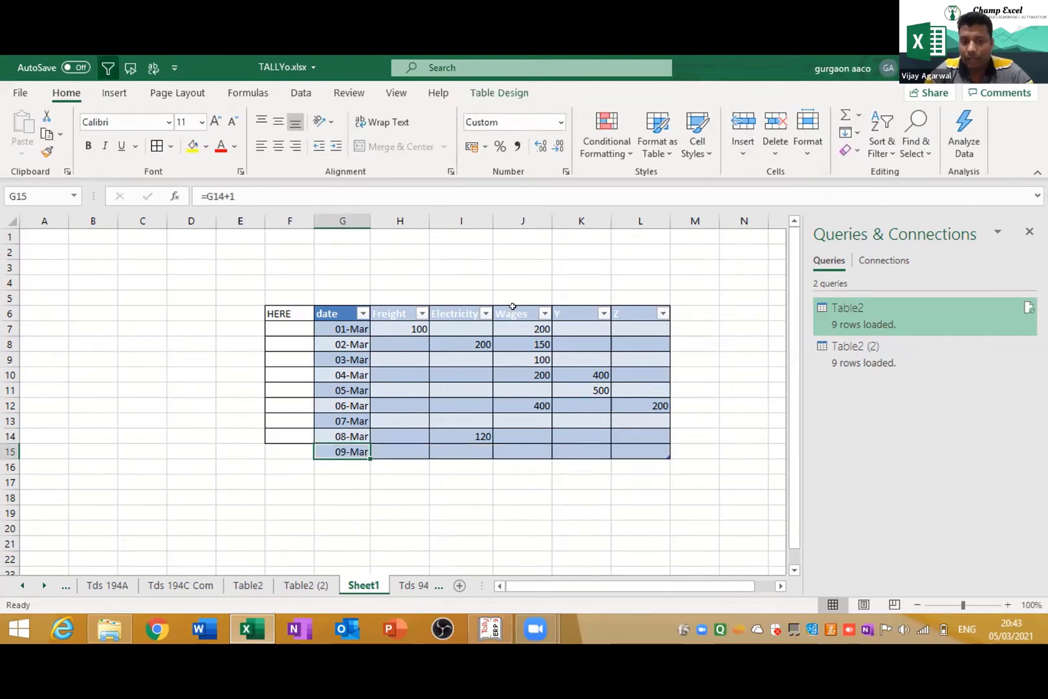
key("Right")
type("200")
key("Return")
Delete the Y column from the table
key("Right")
key("Right")
key("Right")
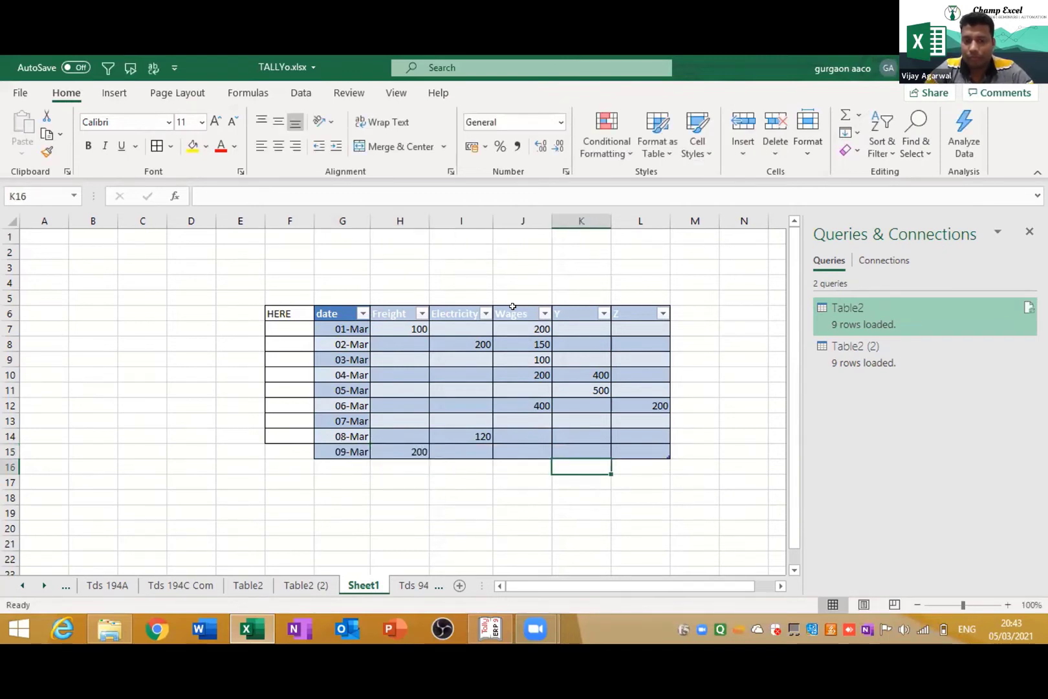
key("Right")
key("Up")
key("Up")
key("Left")
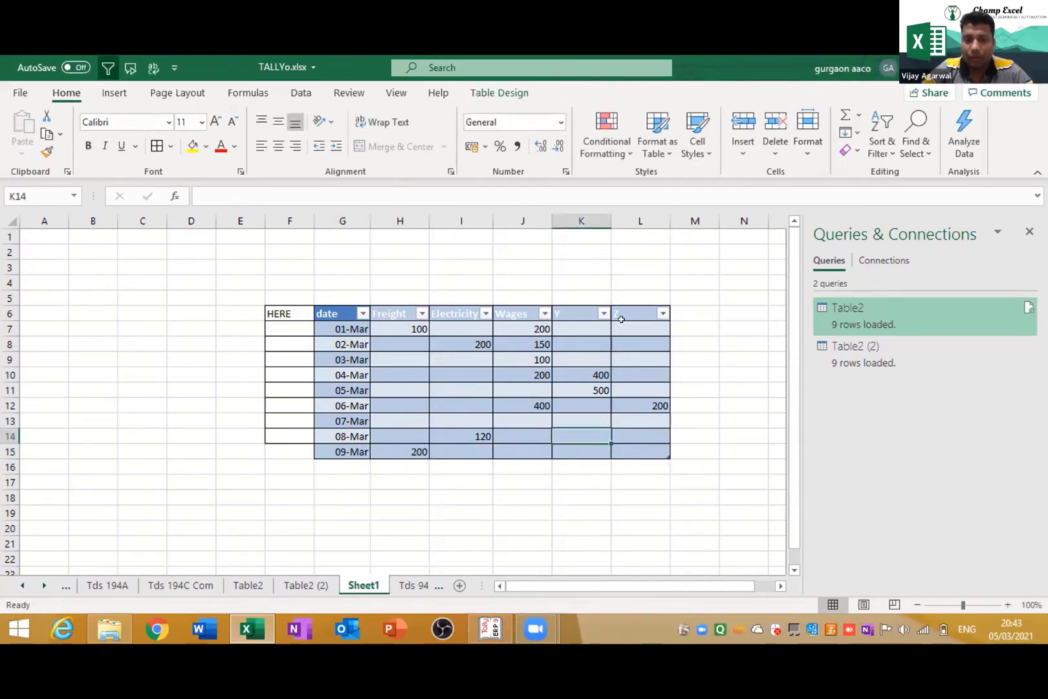
left_click(584, 297)
key("ctrl+minus")
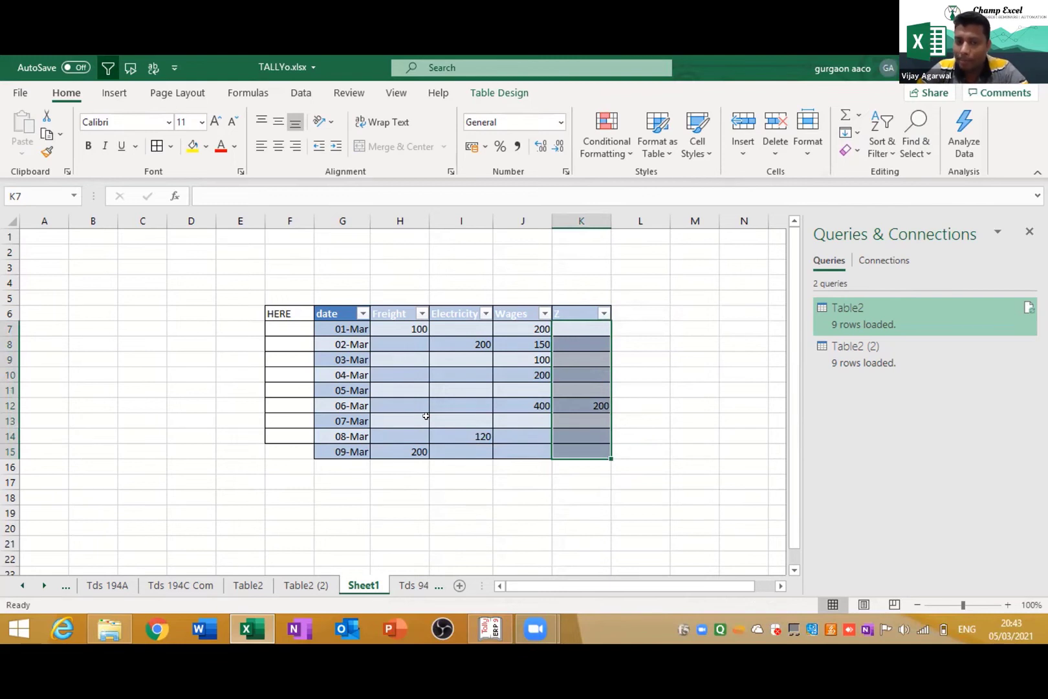
Try to refresh the Table2 (2) query on its output sheet, then return to Sheet1
left_click(299, 586)
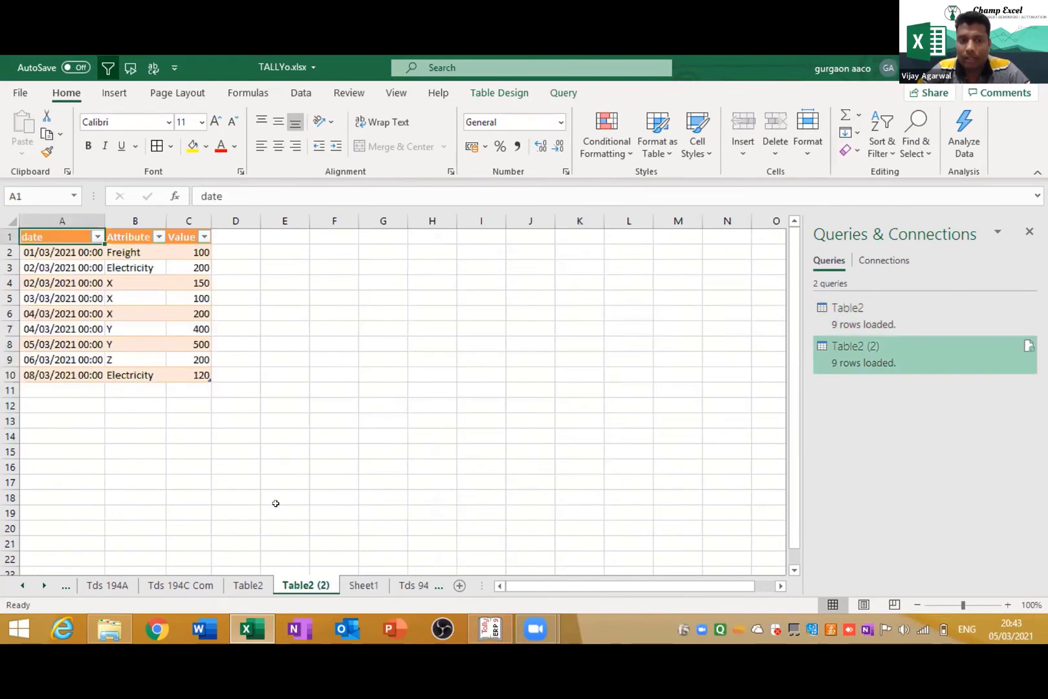
left_click(1028, 345)
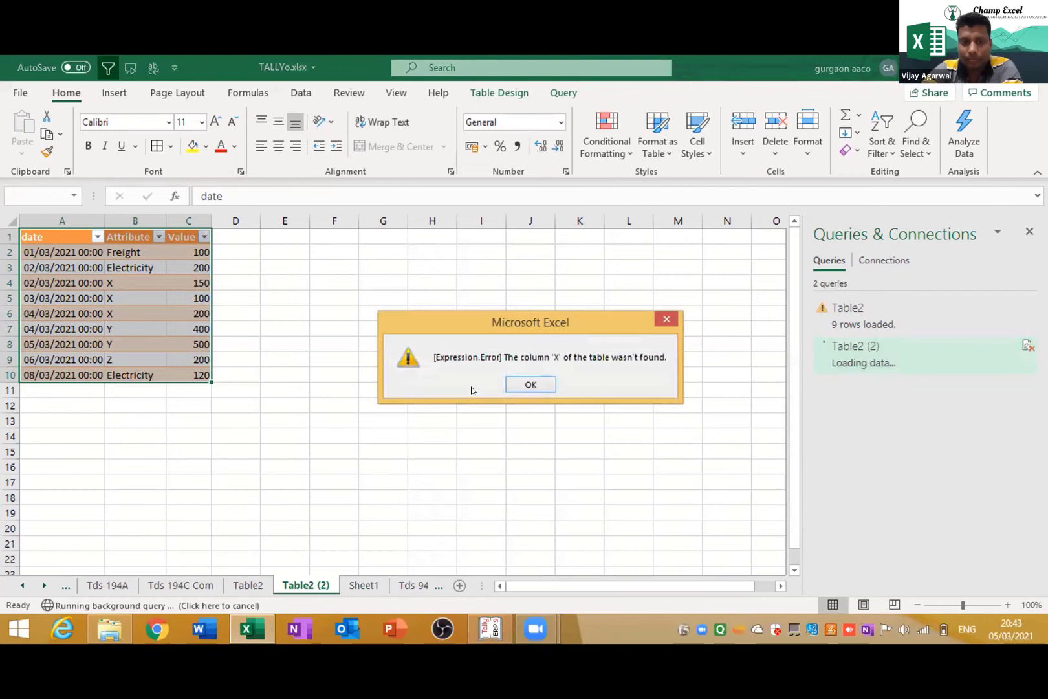
left_click(509, 381)
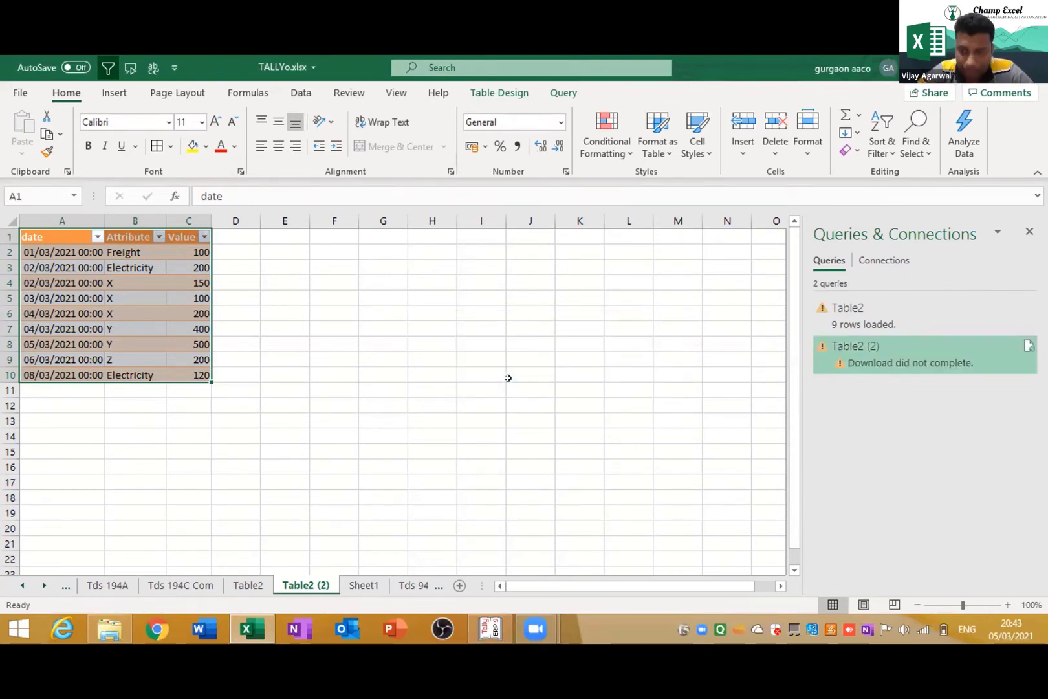
left_click(508, 378)
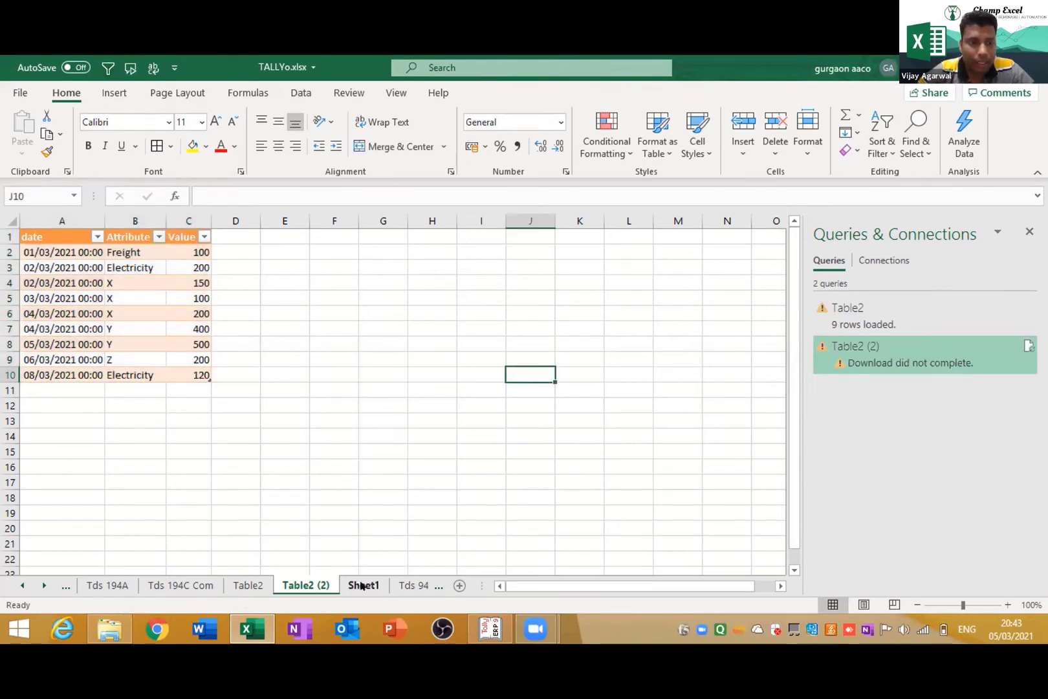
left_click(362, 585)
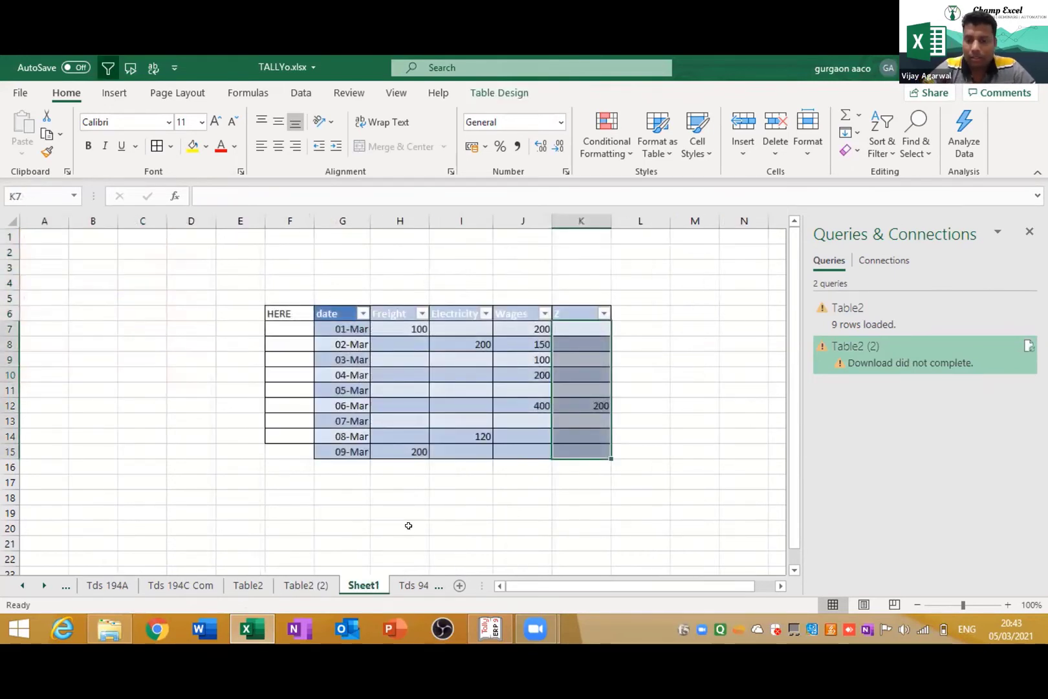
Undo the deletion of the Y column on Sheet1 and try to refresh the Table2 (2) query on its output sheet
key("ctrl+Page_Down")
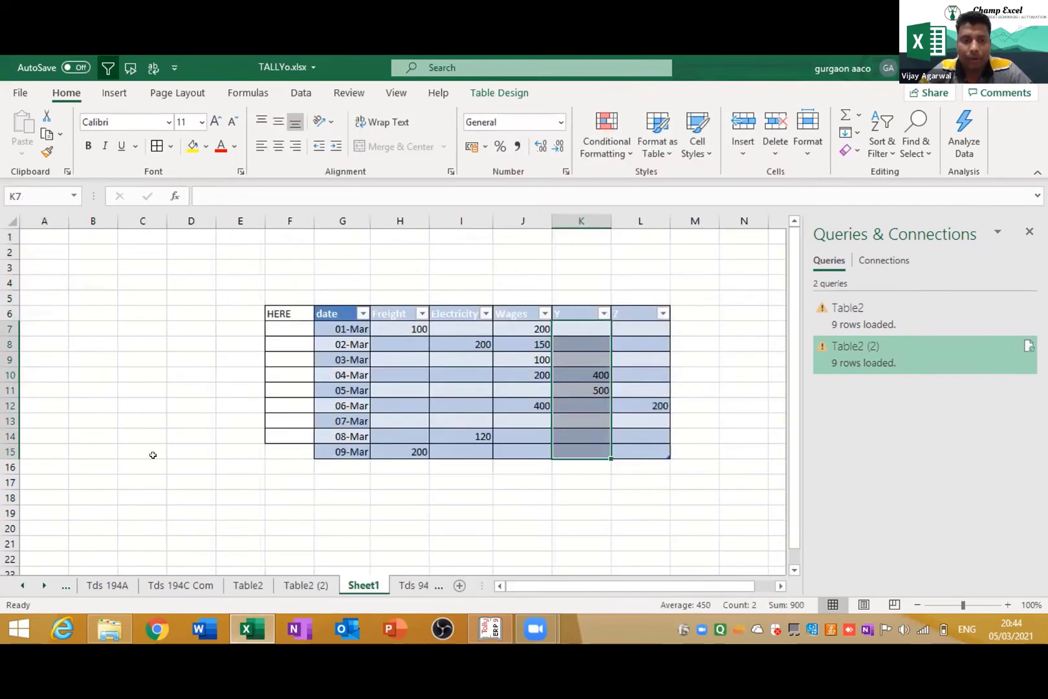
left_click(306, 585)
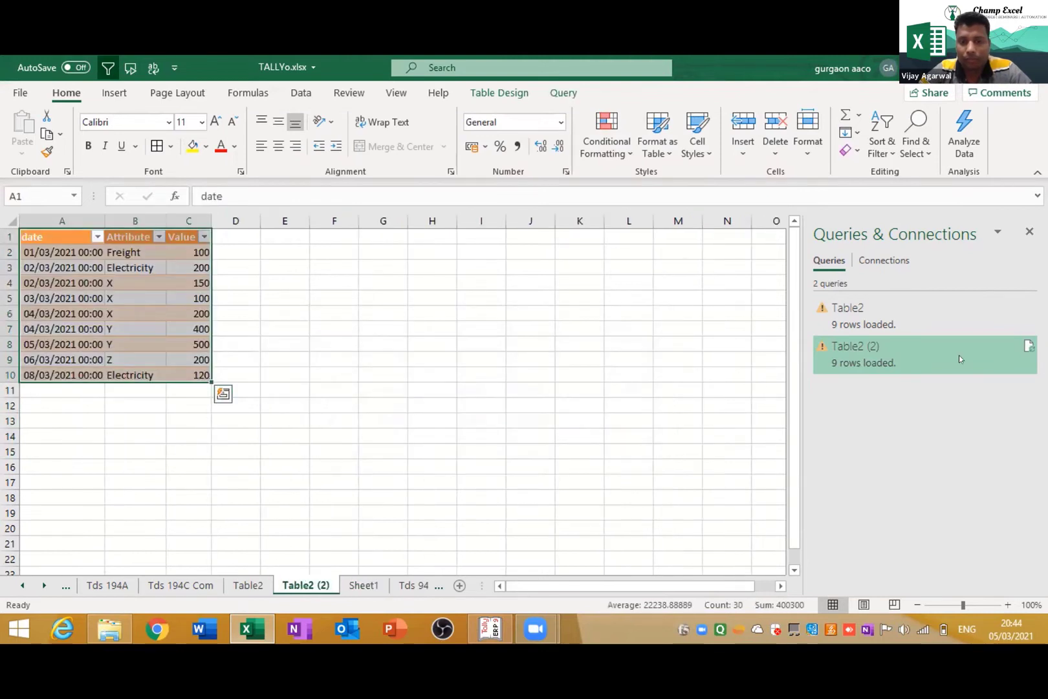
left_click(1027, 345)
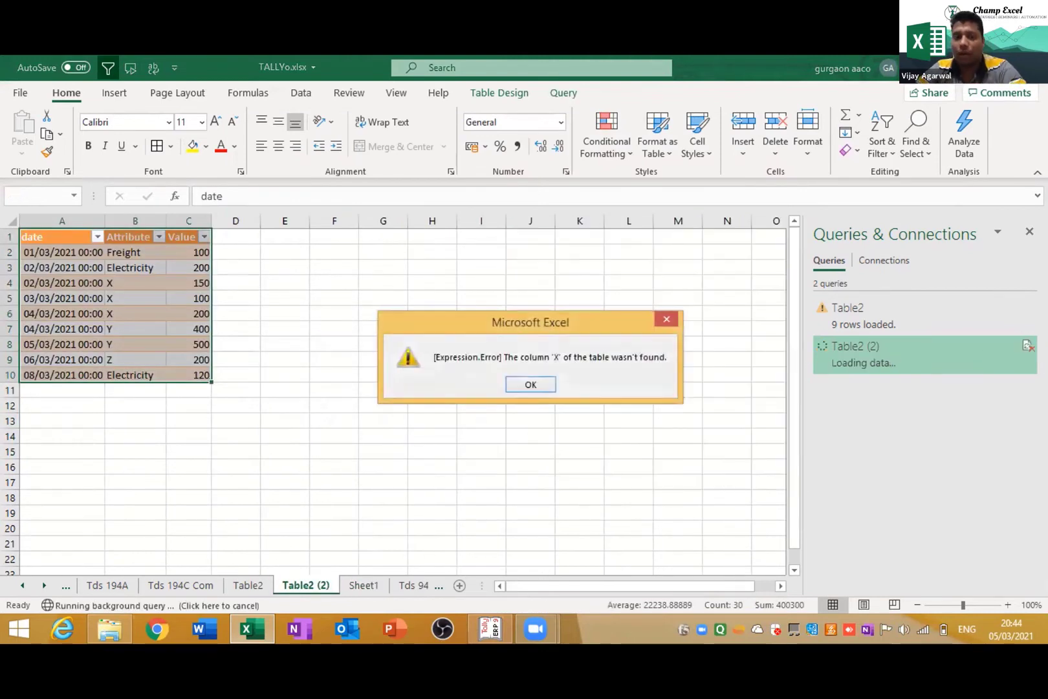
left_click(542, 384)
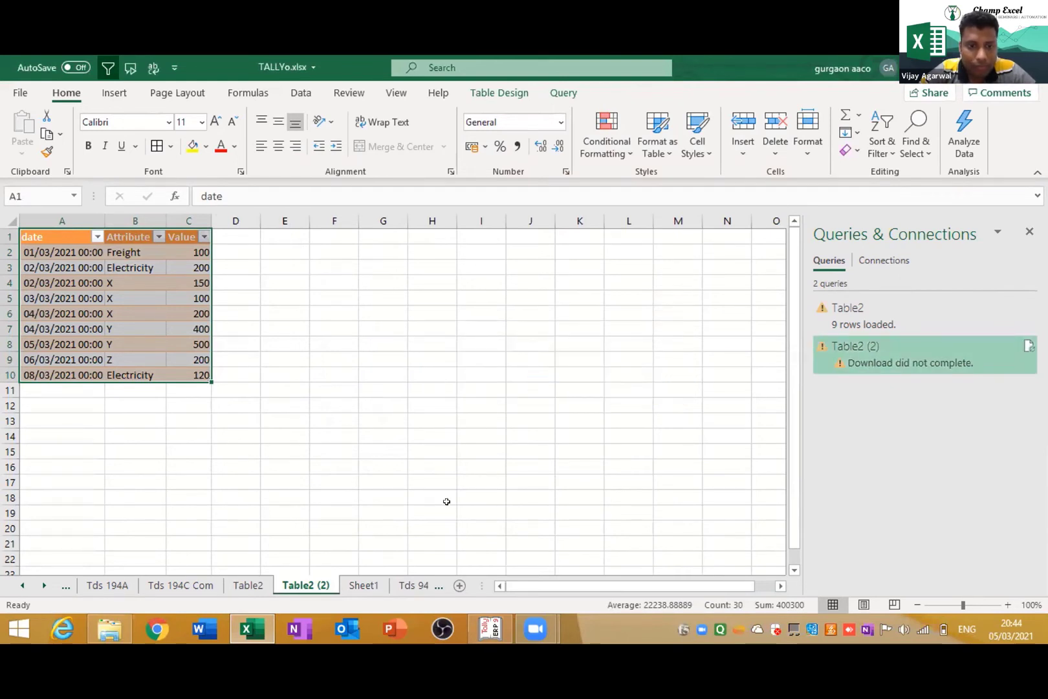
Rename the Wages header in J6 on Sheet1 as X and refresh the Table2 (2) query
left_click(375, 587)
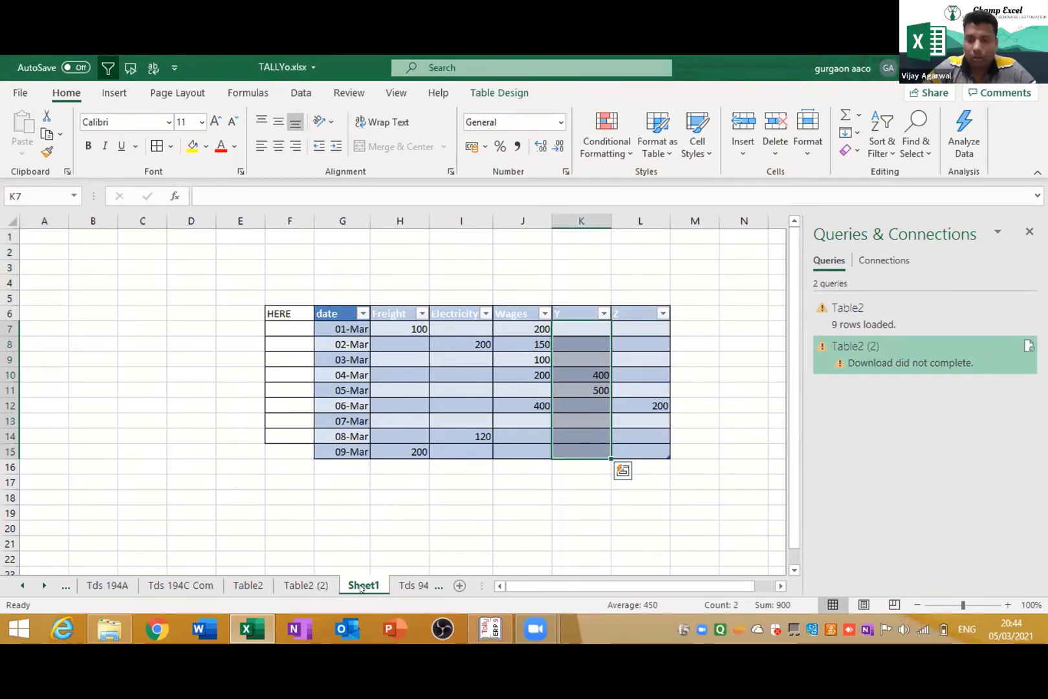
key("Left")
key("Up")
type("X")
key("Return")
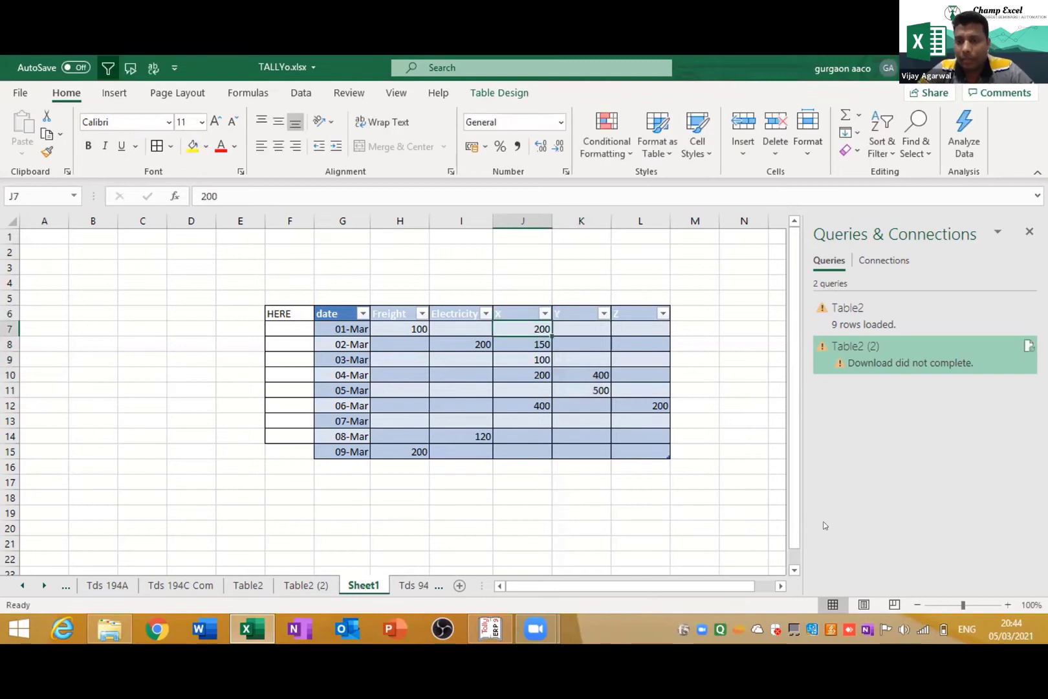
left_click(1027, 347)
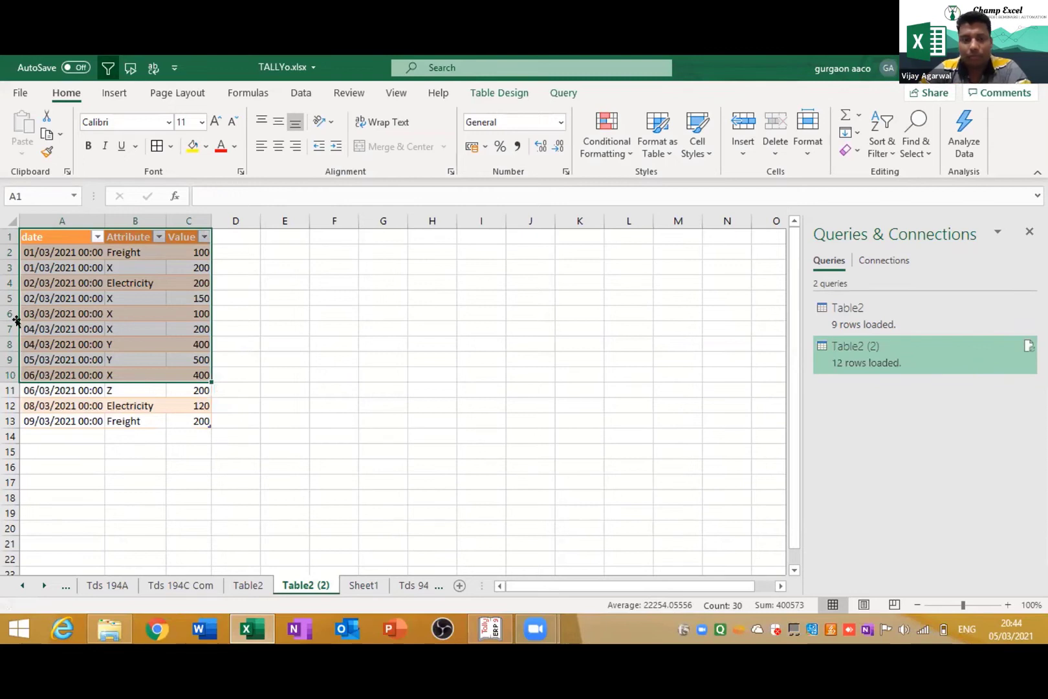
left_click(65, 390)
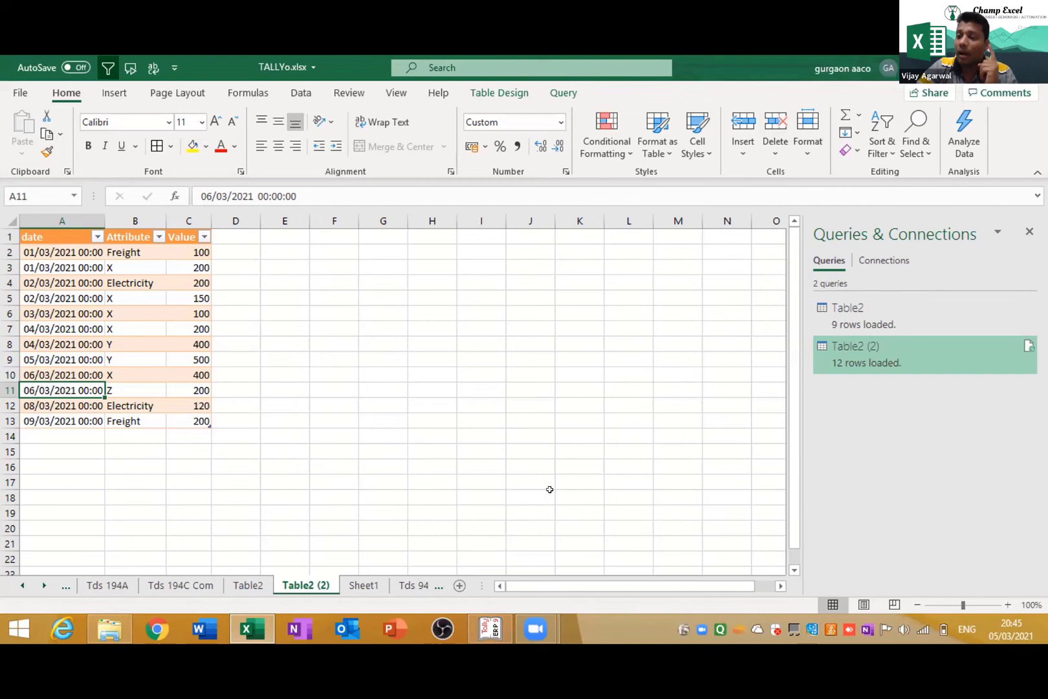
key("alt+Tab")
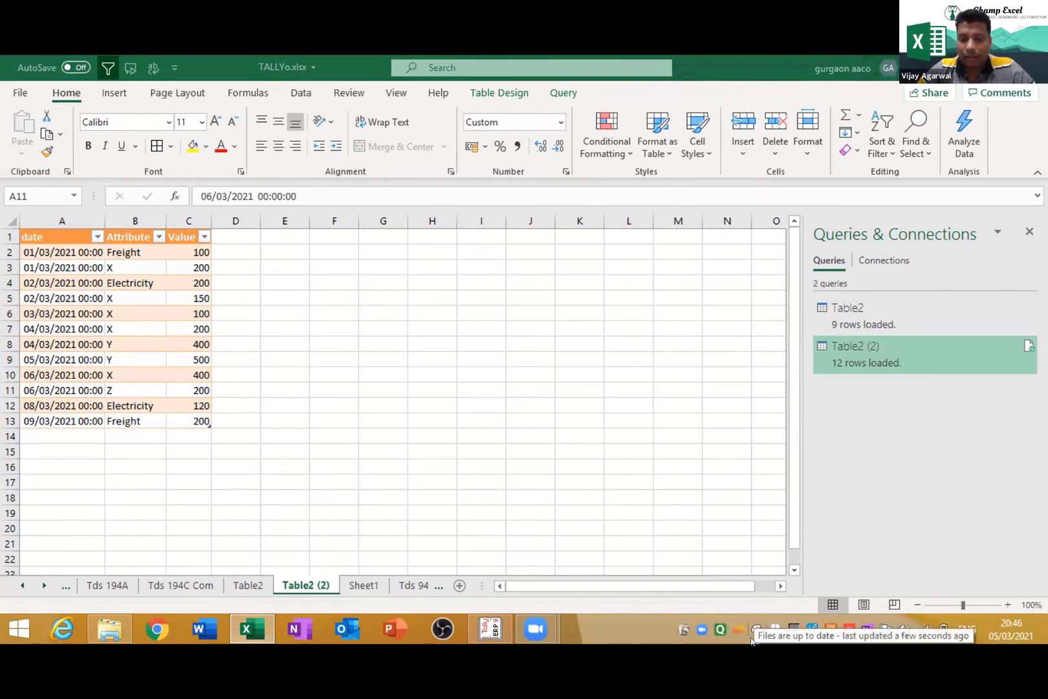
mouse_move(482, 641)
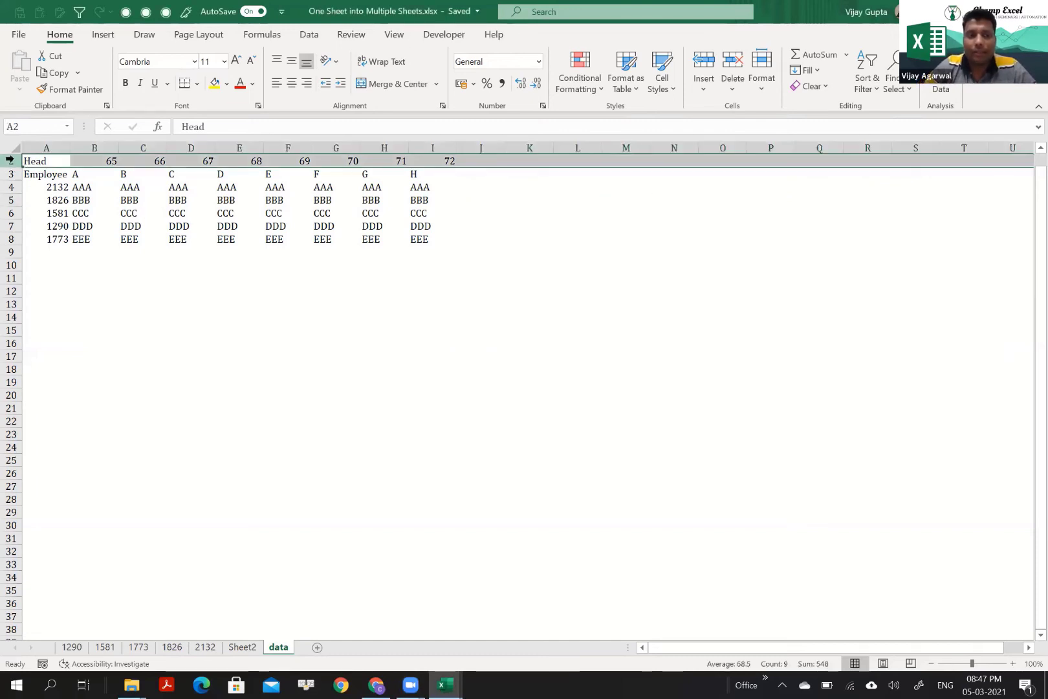
Examine the header rows 2 and 3, the Employee ID list and each employee's values on the data sheet
left_click(10, 159)
key("shift+Down")
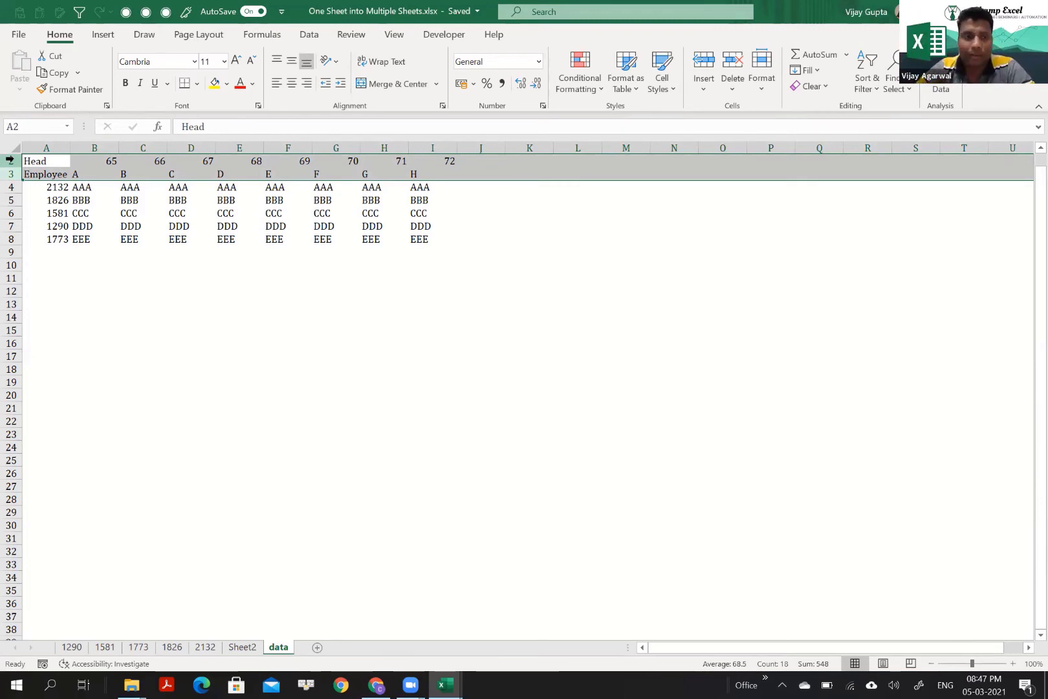
left_click(50, 188)
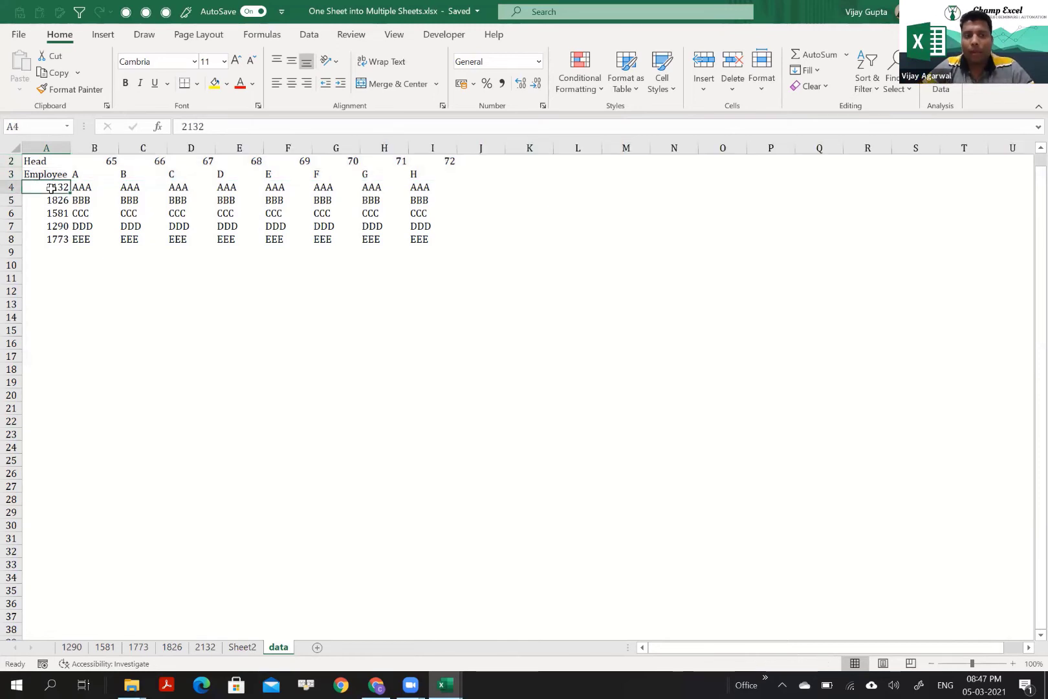
key("ctrl+shift+Down")
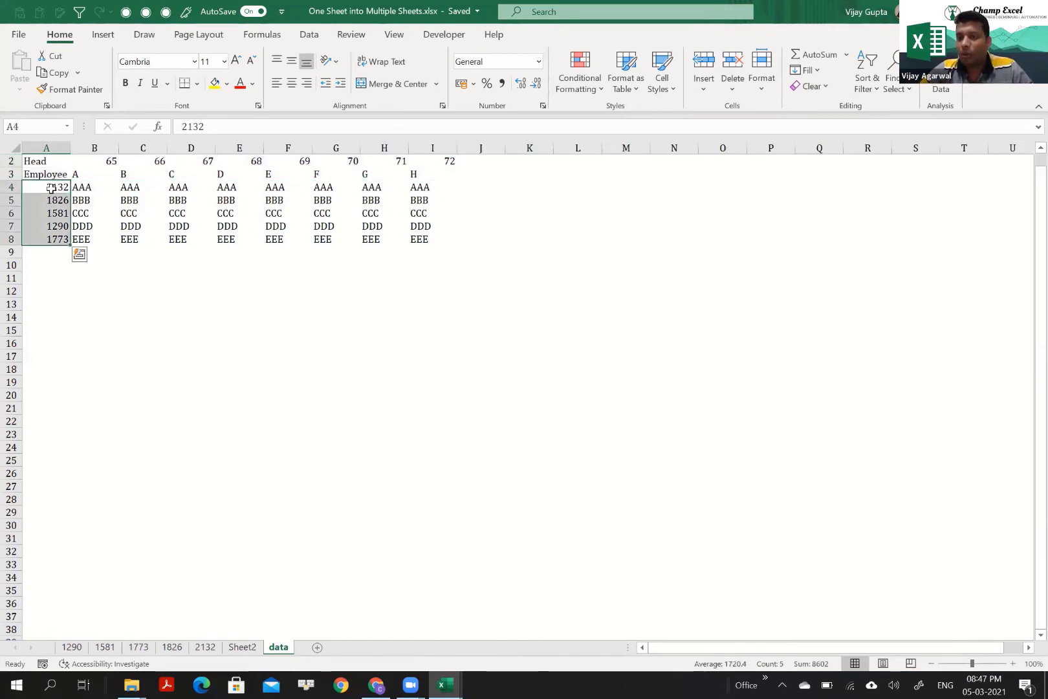
key("Right")
key("Up")
key("Down")
key("Down")
key("Down")
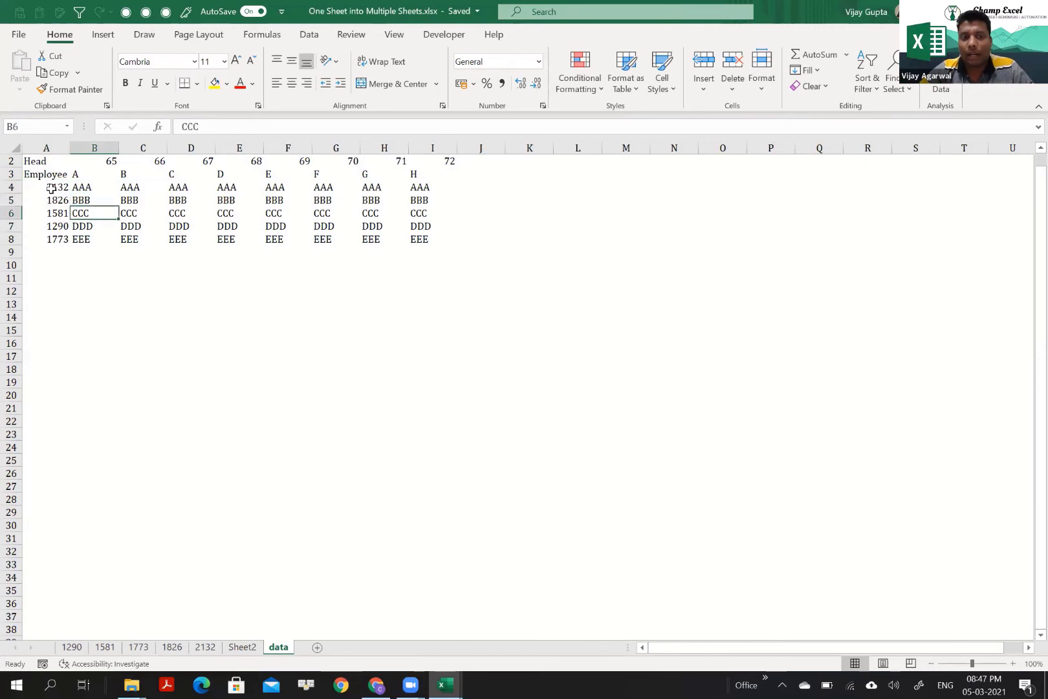
key("Right")
key("Up")
key("Up")
key("Down")
key("Up")
key("Right")
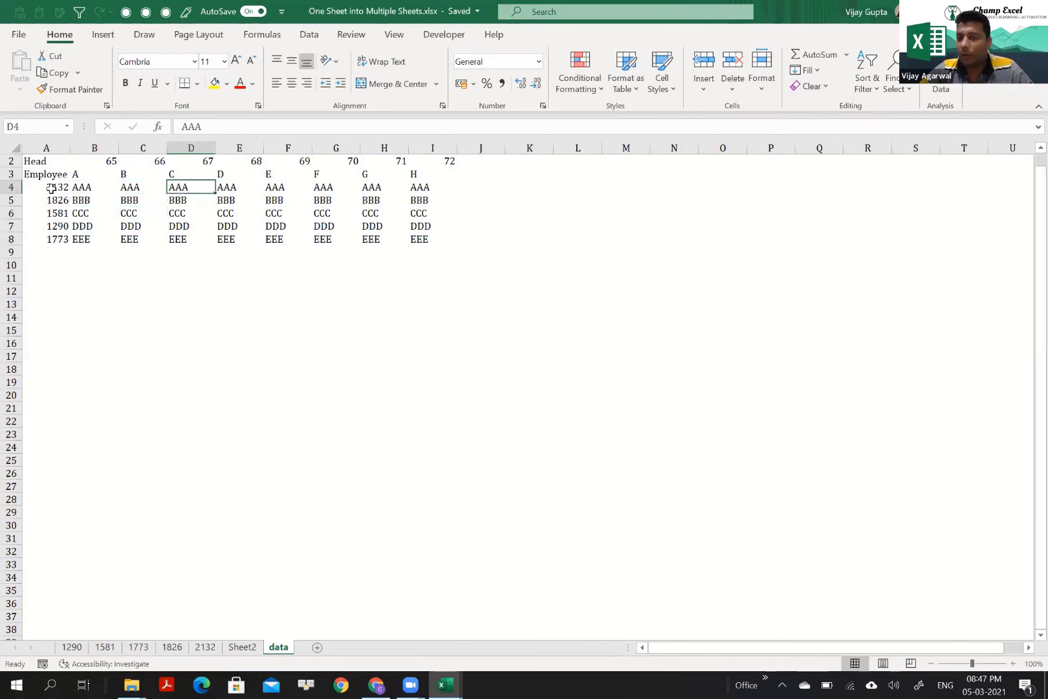
key("Right")
key("Right")
key("Right")
key("Right")
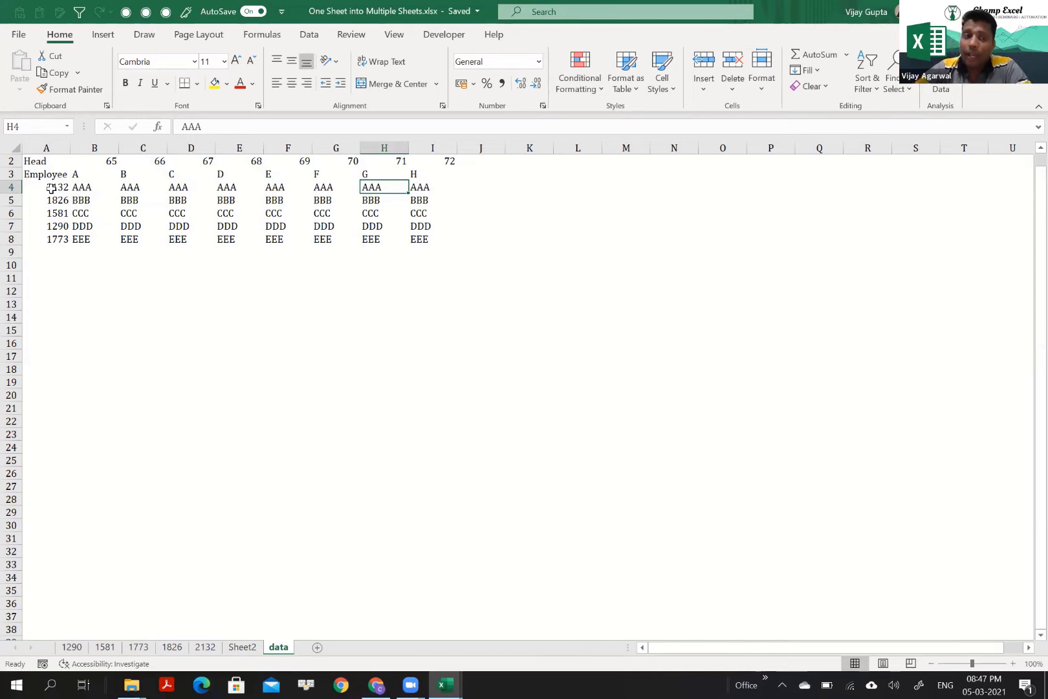
left_click(50, 187)
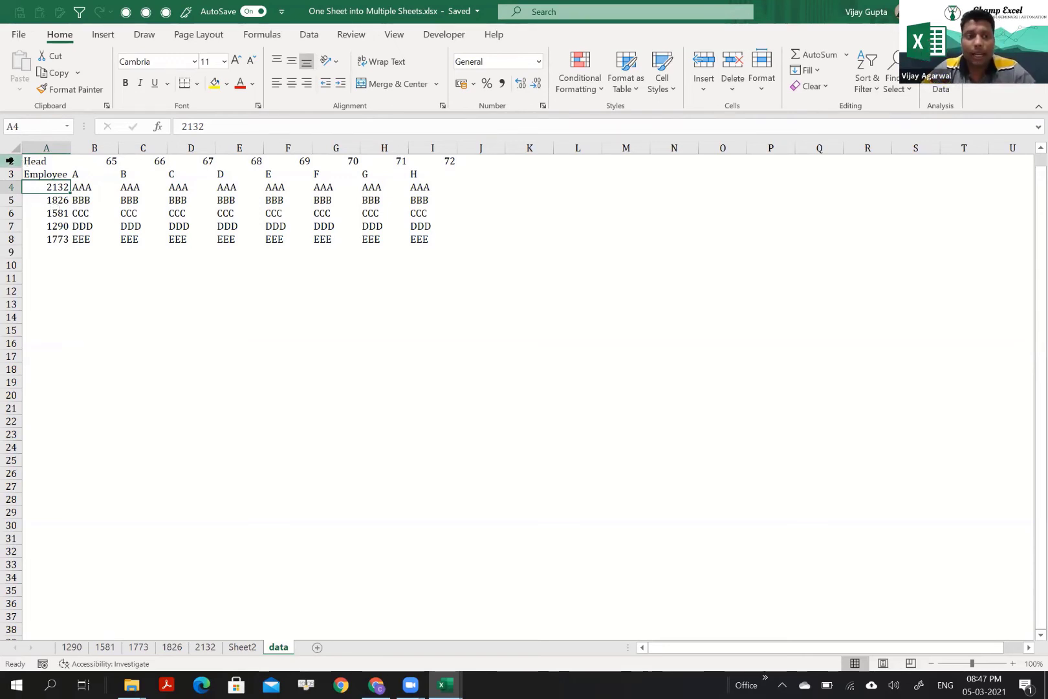
left_click_drag(11, 161, 10, 174)
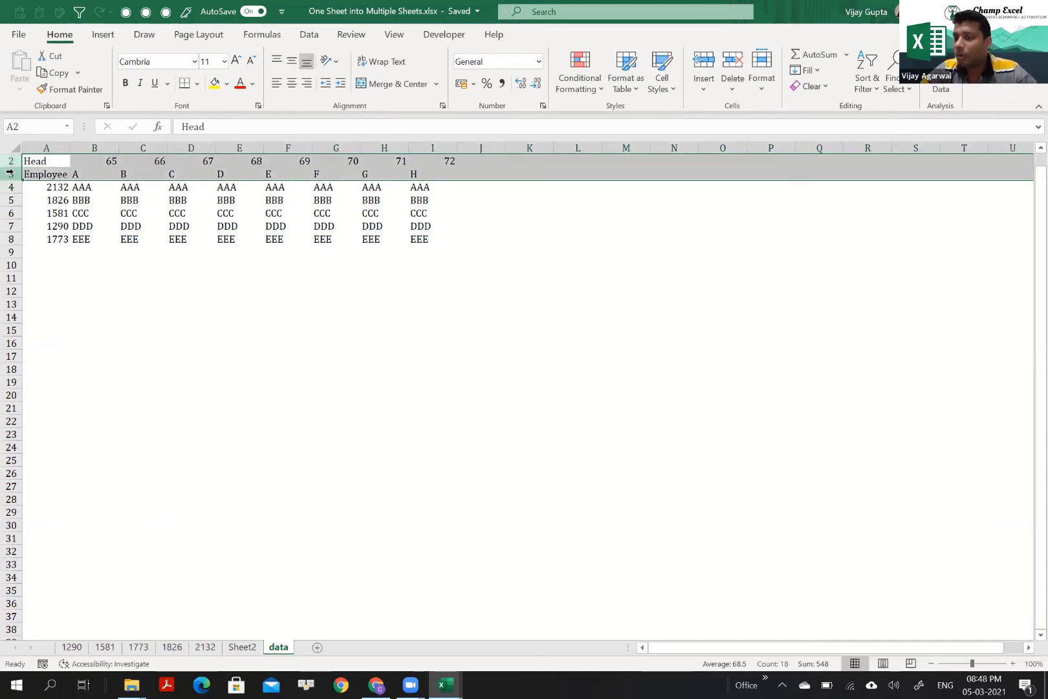
left_click(50, 204)
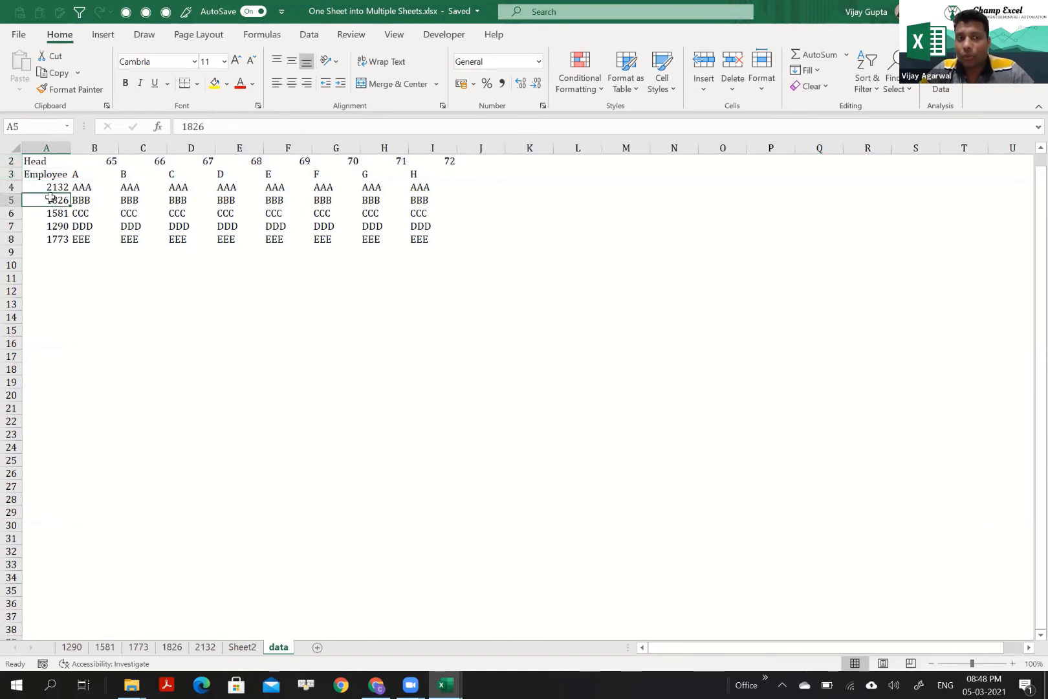
left_click(49, 189)
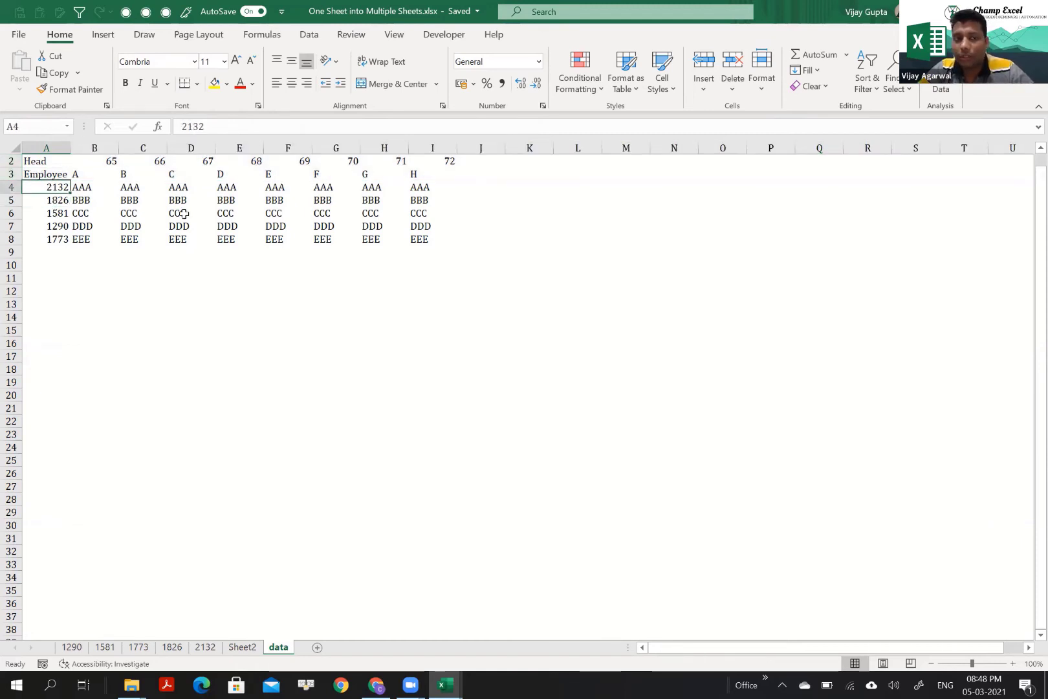
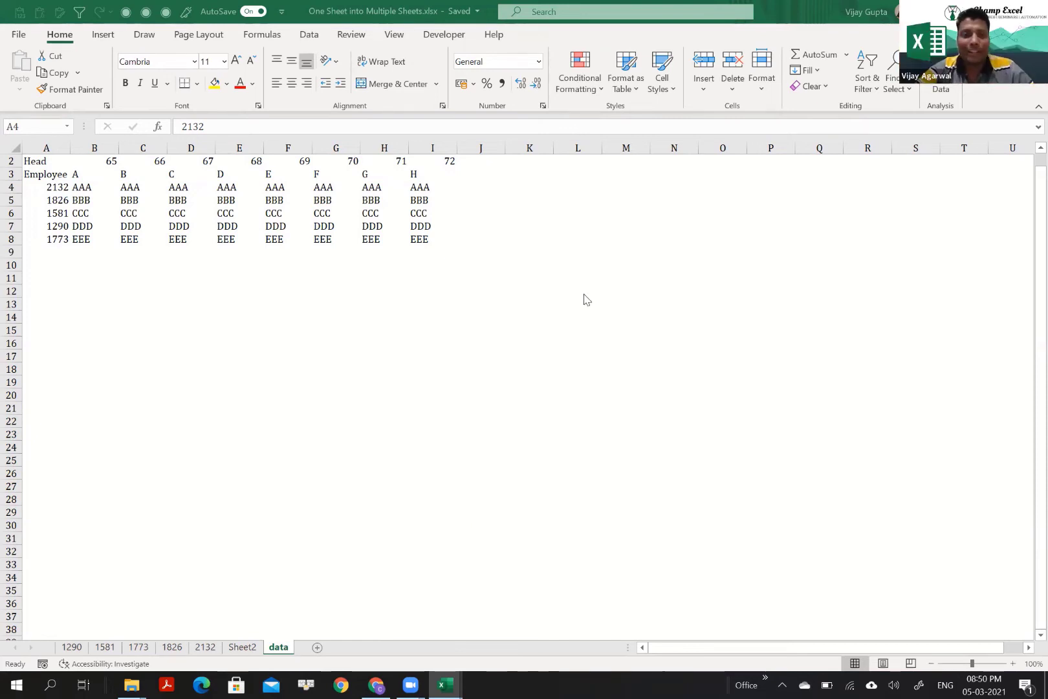
Review column A of the data sheet from the numbered first row through the end of the Employee ID list
key("ctrl+Home")
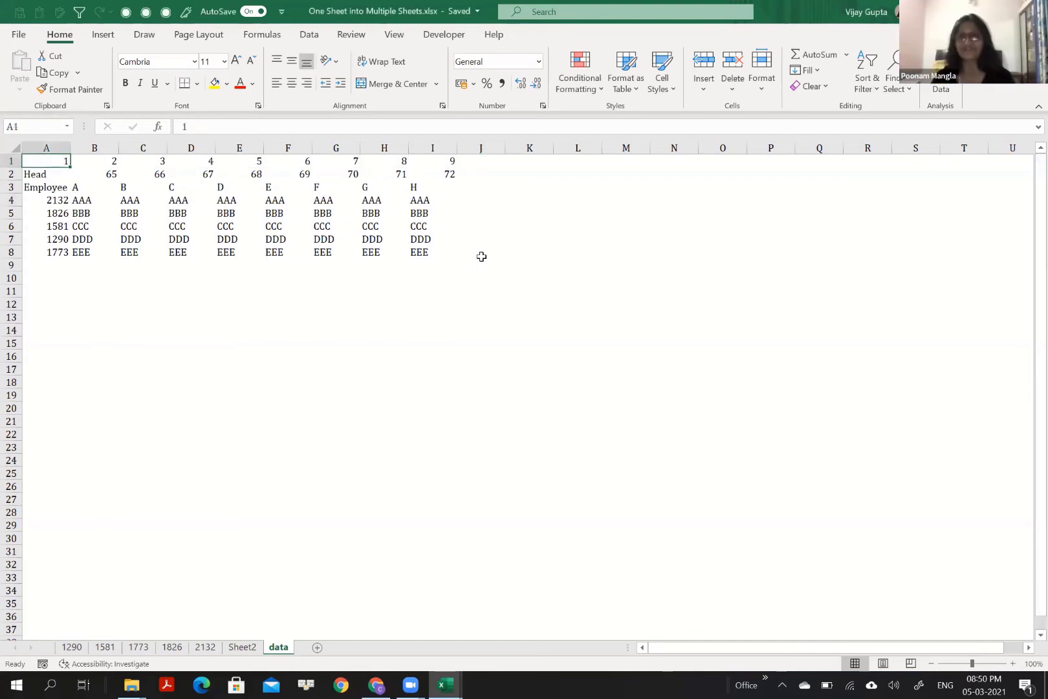
key("Down")
key("ctrl+Down")
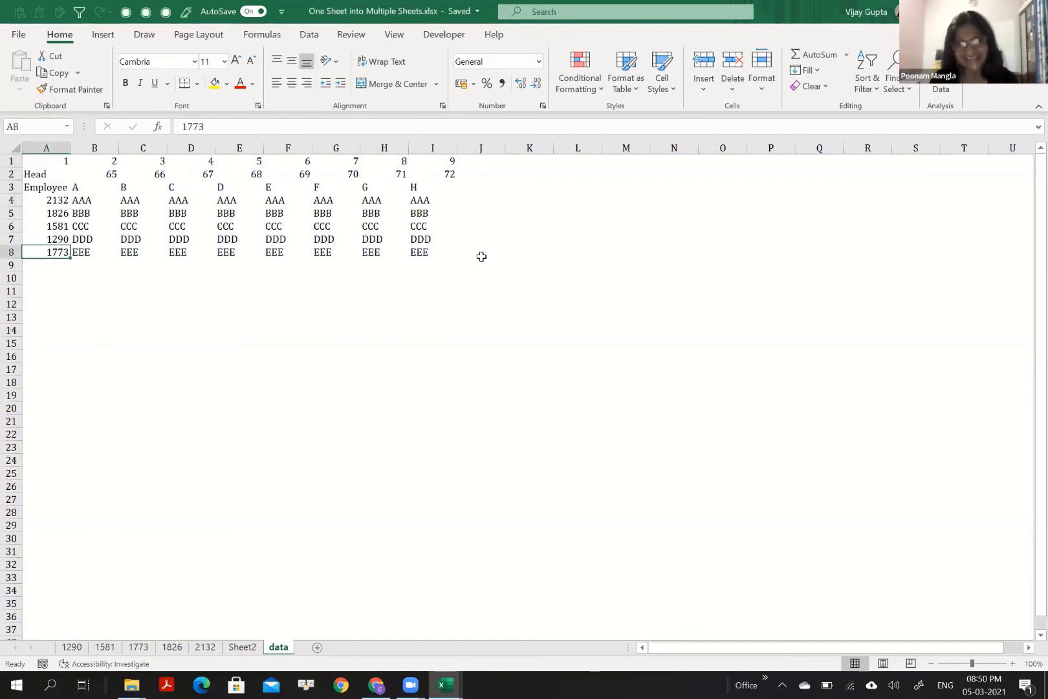
key("ctrl+Down")
key("ctrl+Up")
key("Up")
key("Up")
key("Up")
key("Up")
key("Up")
key("Up")
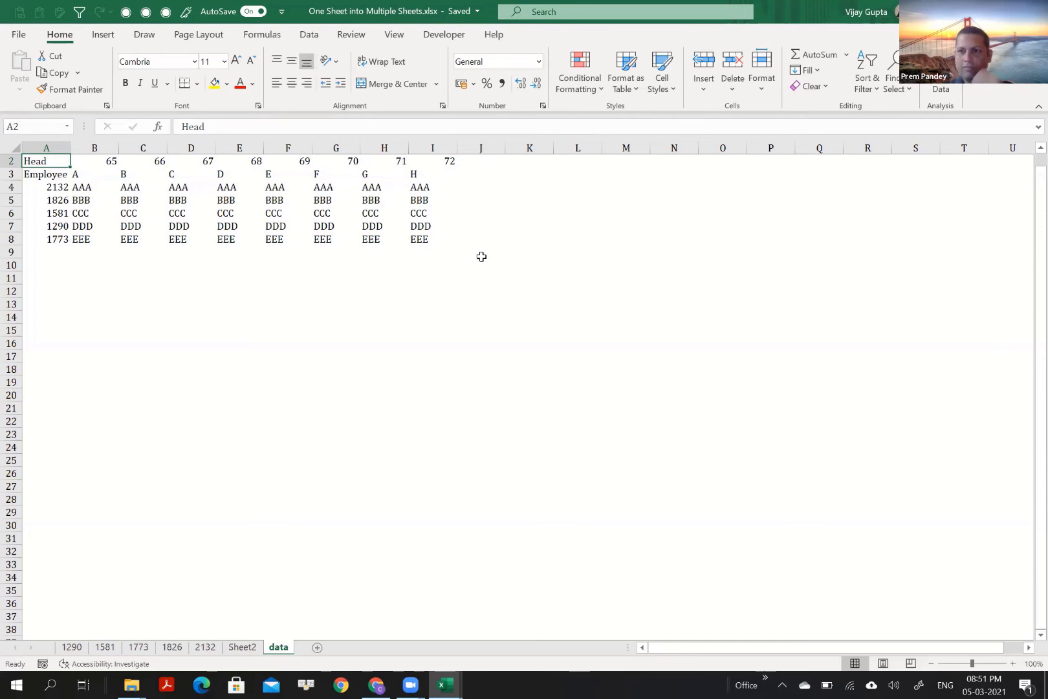
key("Down")
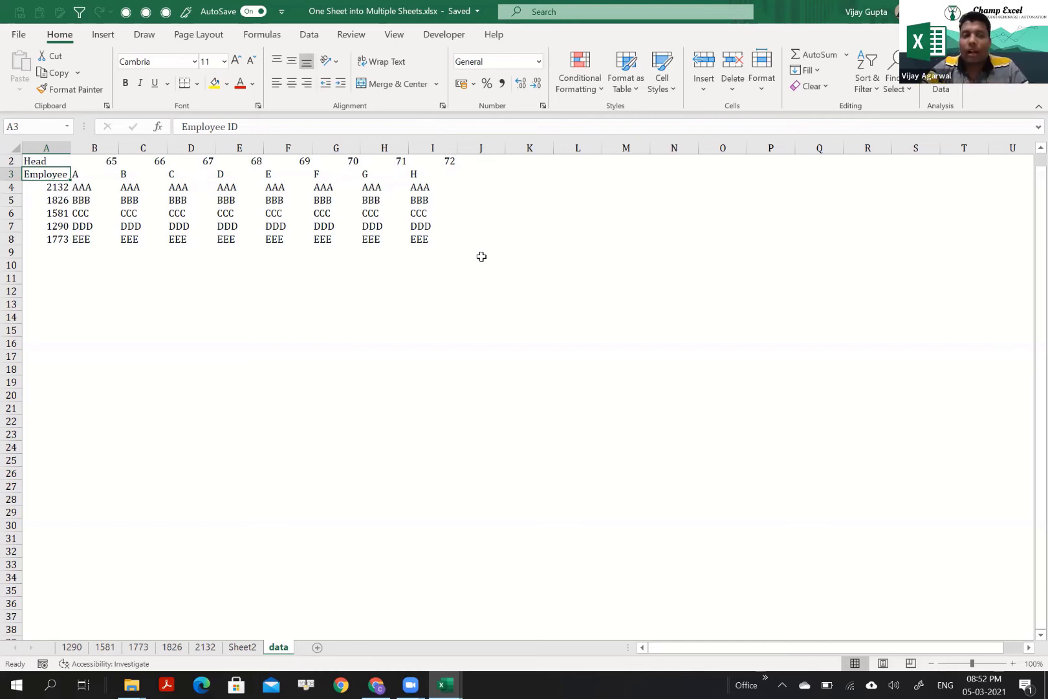
key("ctrl+shift+Down")
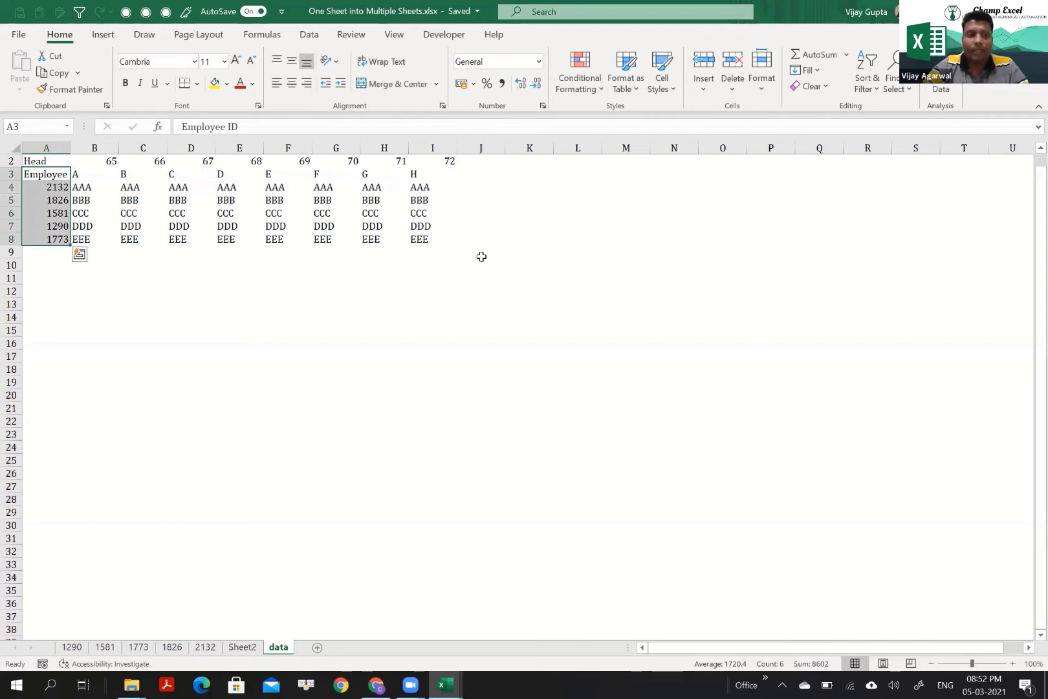
Copy the range A1:I8 from the data sheet and create a new blank workbook
scroll(481, 256, "up", 1)
key("ctrl+Home")
key("ctrl+shift+Right")
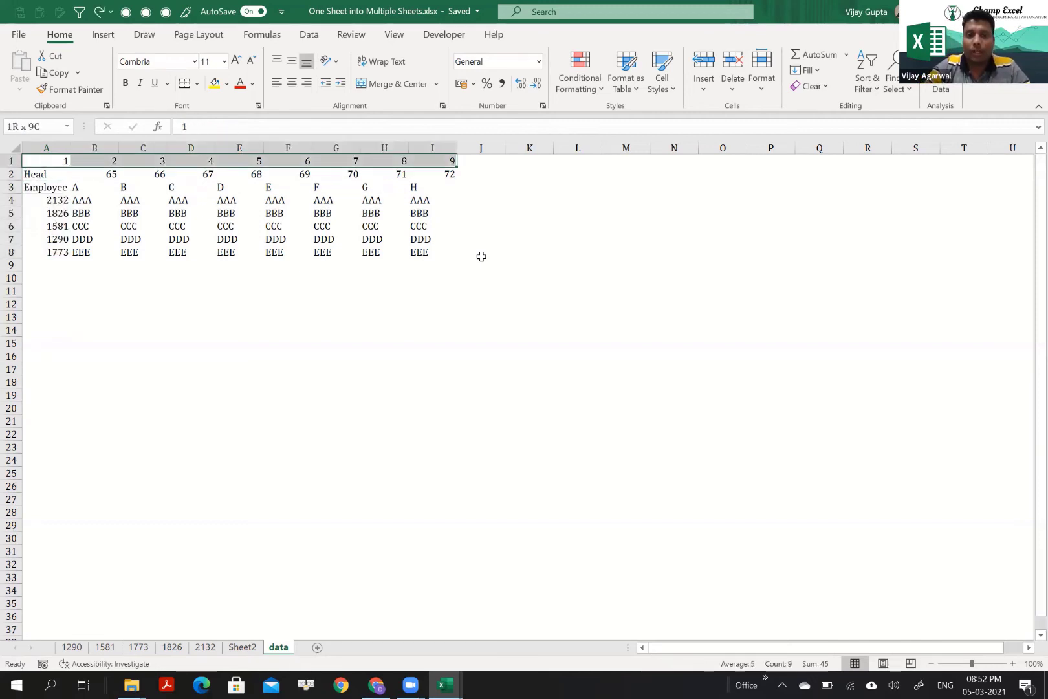
key("ctrl+shift+Down")
key("ctrl+c")
key("ctrl+n")
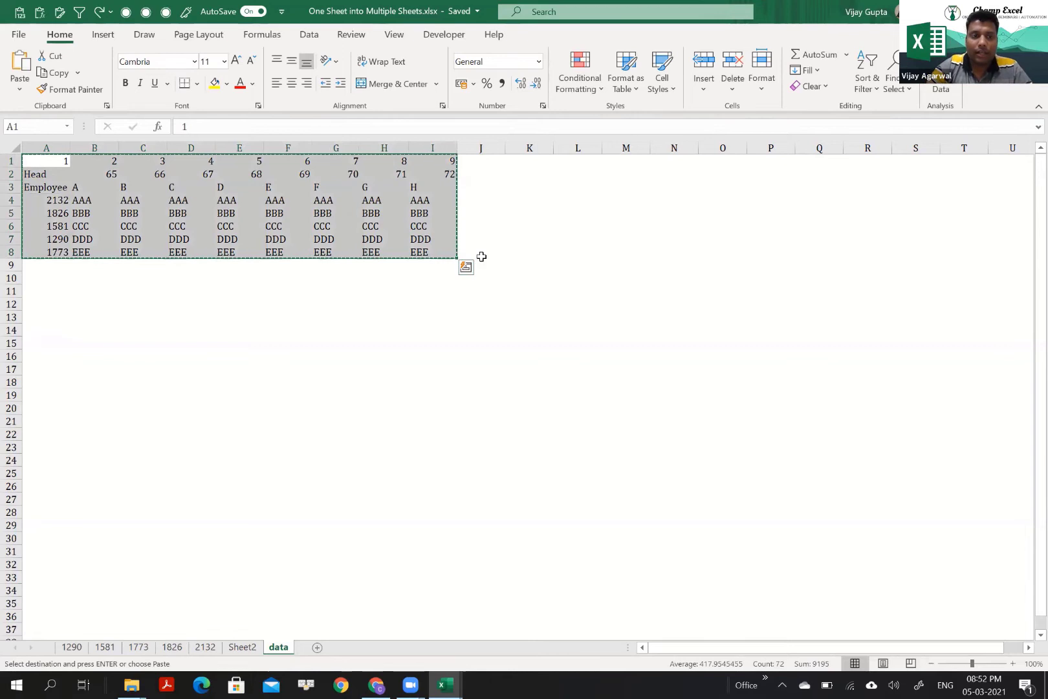
Hide the new workbook's gridlines and paste the copied employee data at A1
key("alt+w")
key("v")
key("g")
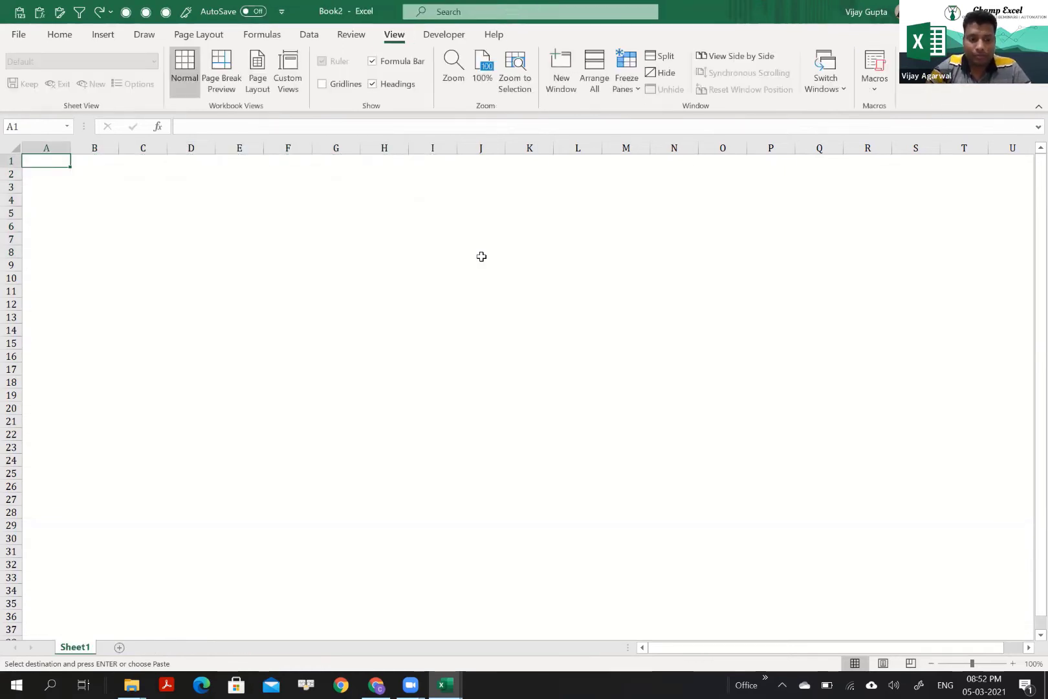
key("ctrl+v")
key("Down")
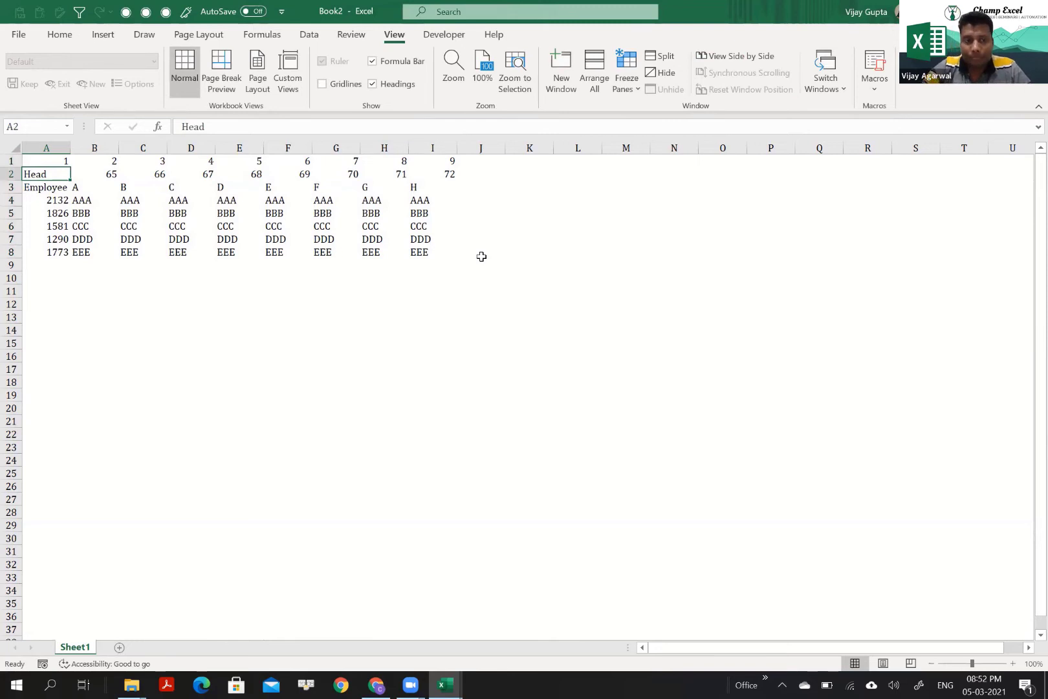
Create a PivotTable on a new worksheet from the Employee ID column, range A3:A8 of Sheet1
key("Up")
key("ctrl+shift+Down")
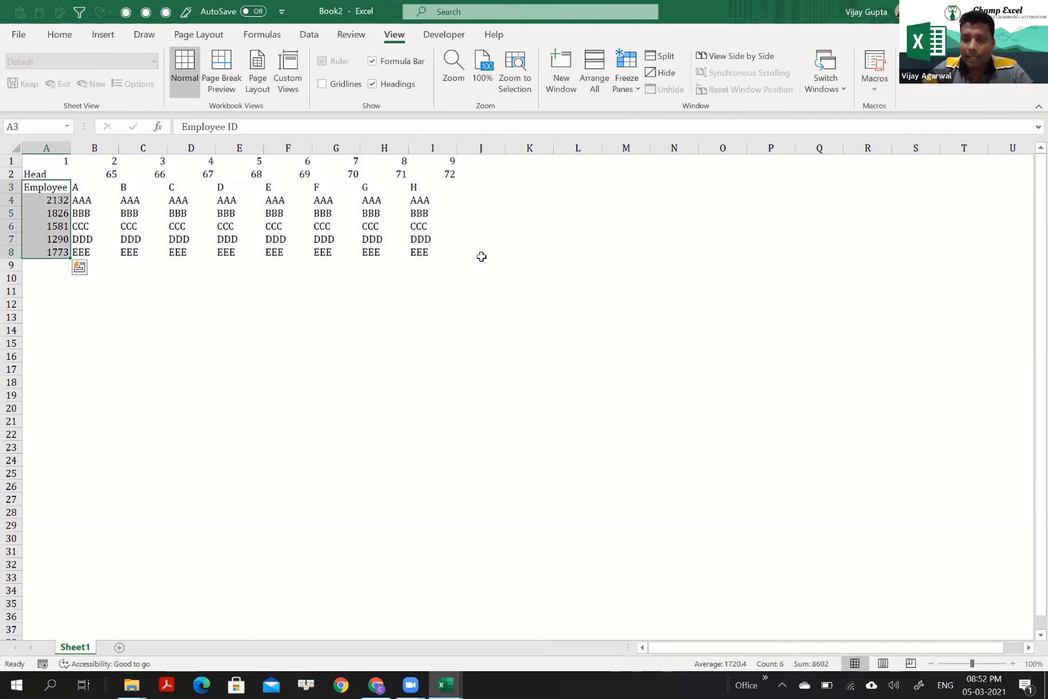
key("alt+n")
key("v")
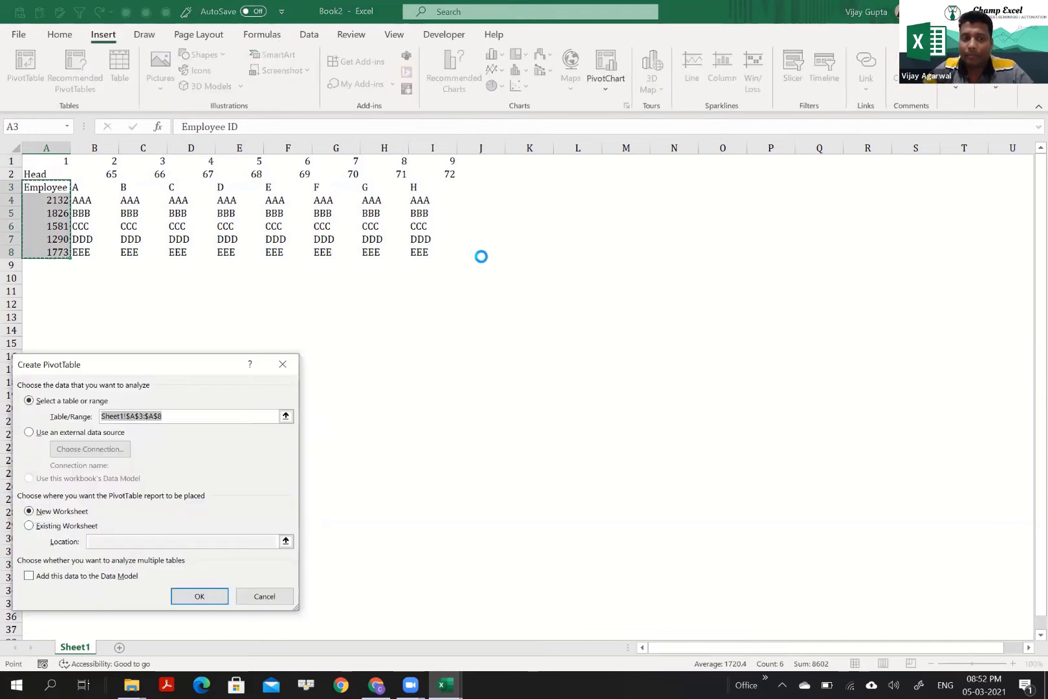
key("Return")
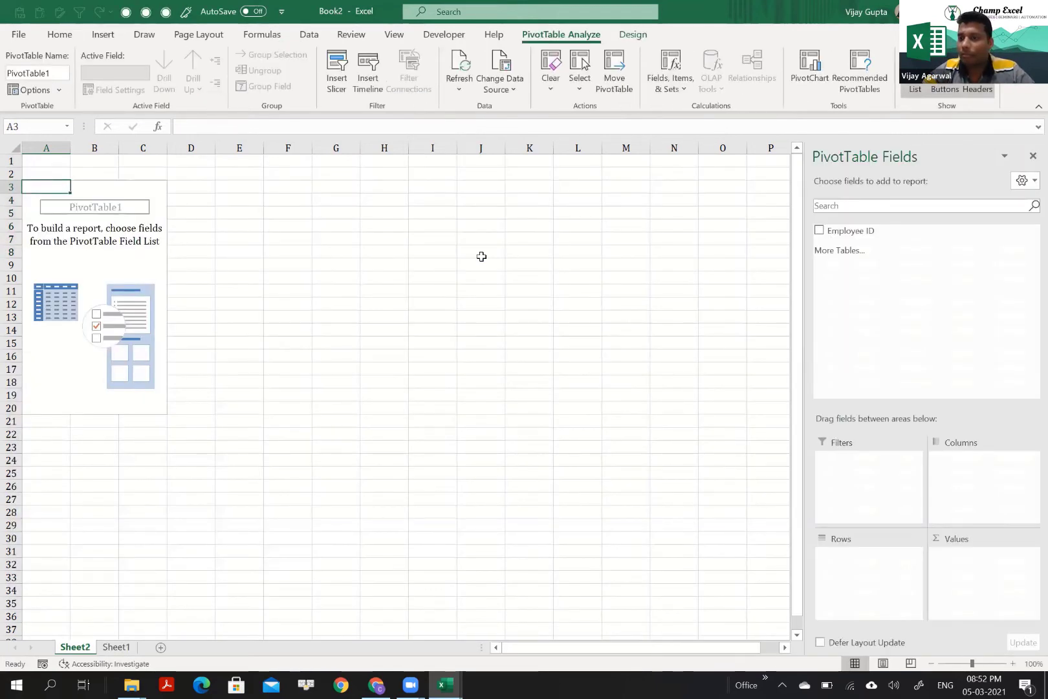
Place the Employee ID field in the PivotTable's Filters area and look over its filter items
left_click_drag(844, 231, 847, 467)
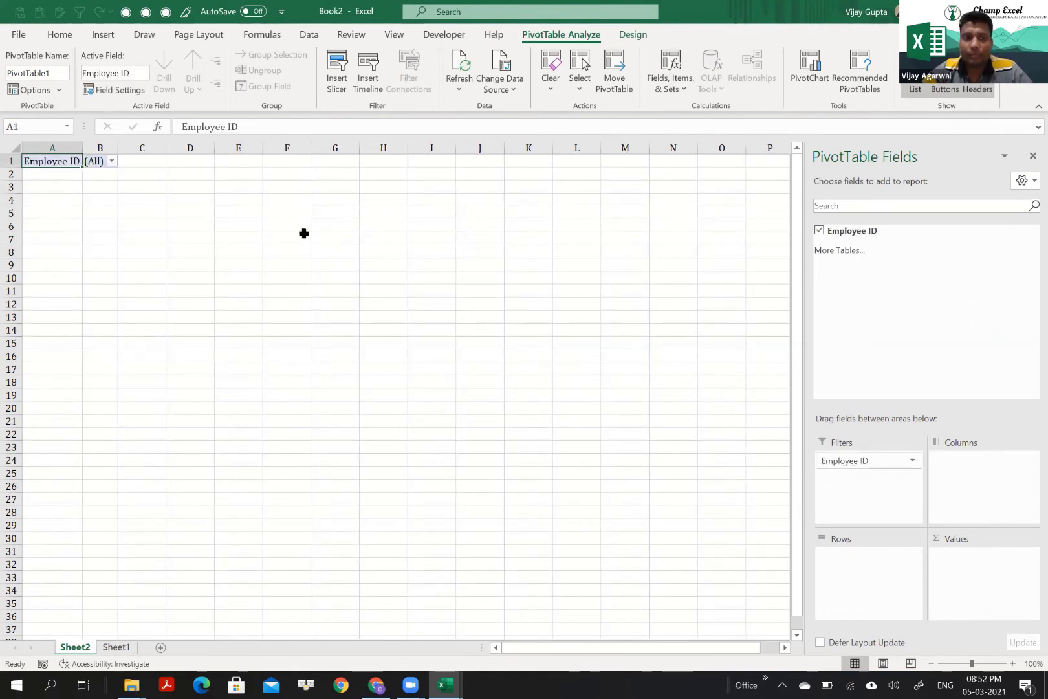
left_click(111, 162)
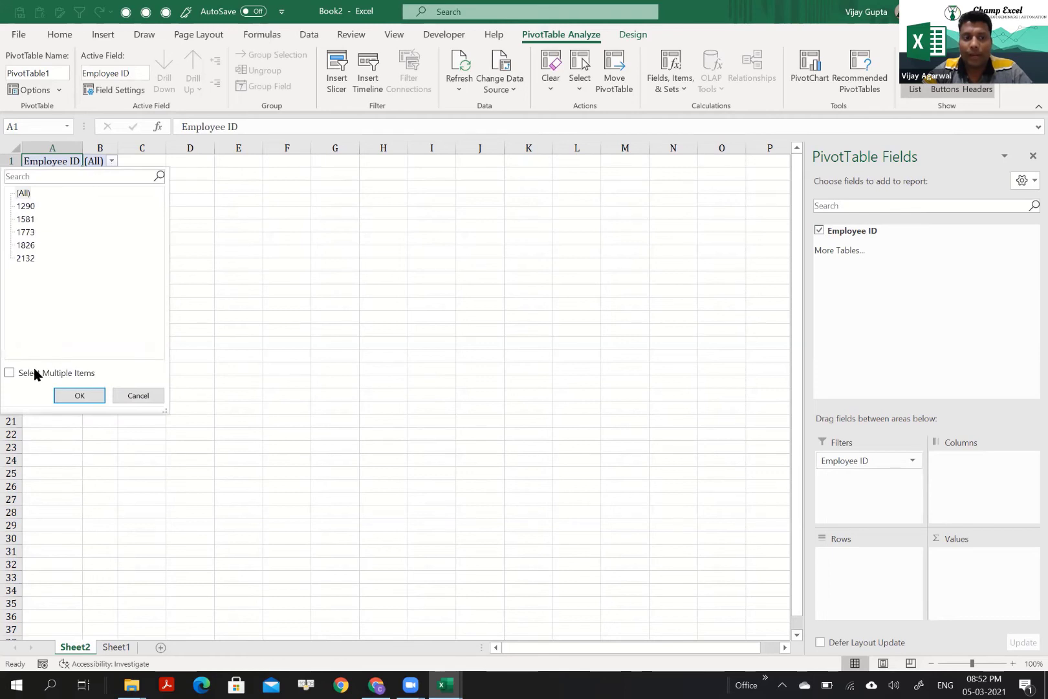
left_click(94, 164)
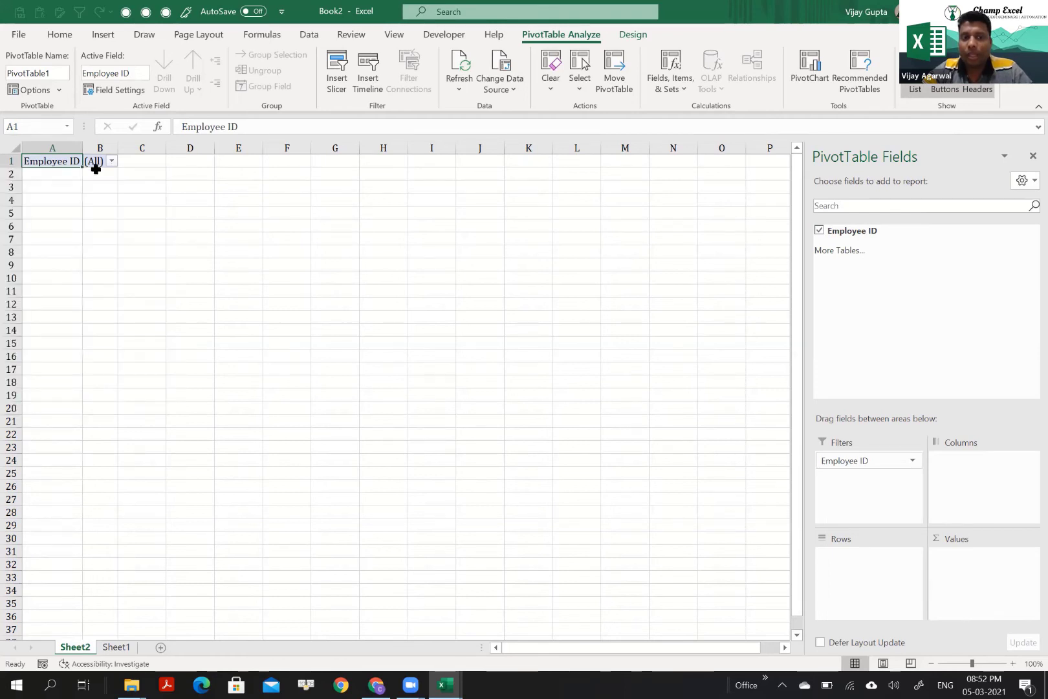
left_click(96, 162)
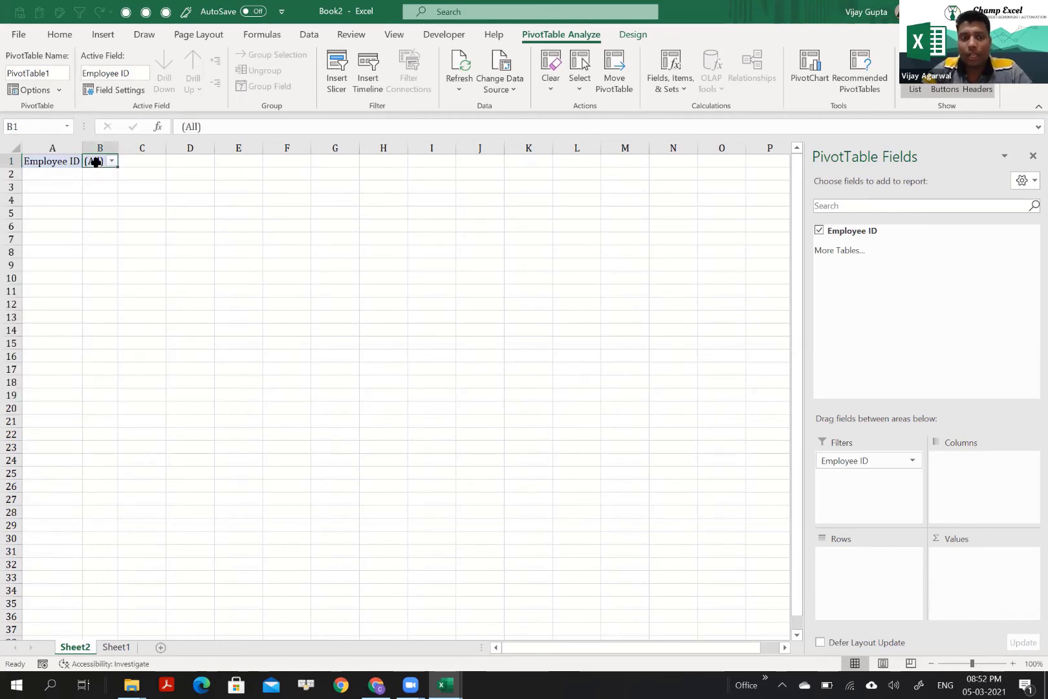
right_click(96, 162)
left_click(74, 123)
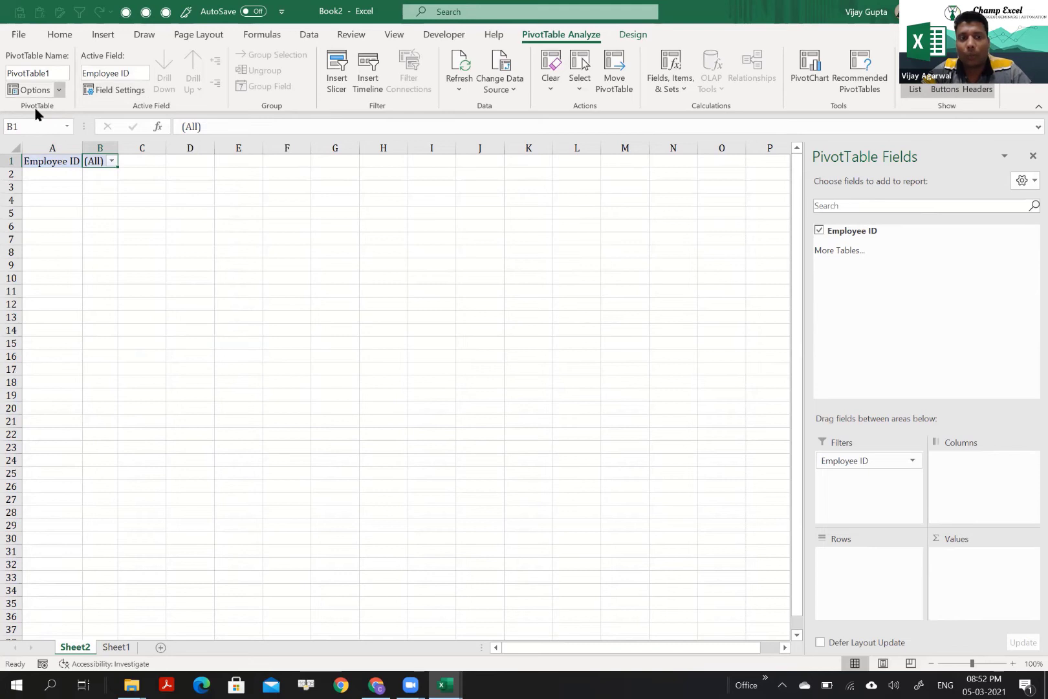
Generate a separate worksheet for every Employee ID with Show Report Filter Pages
left_click(59, 90)
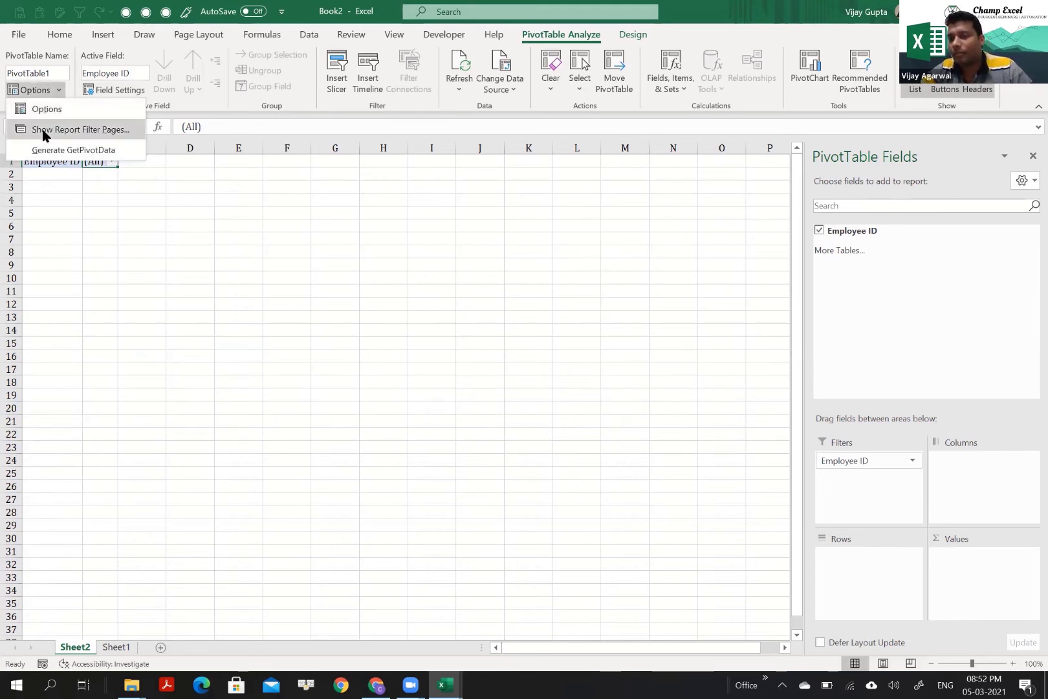
left_click(45, 134)
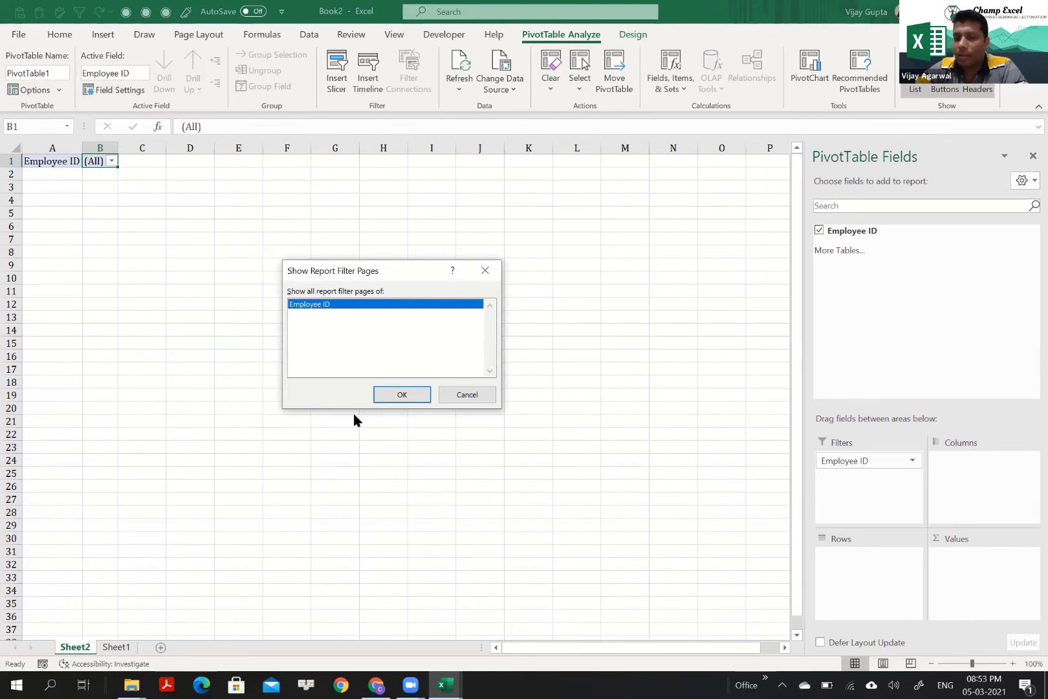
left_click(416, 391)
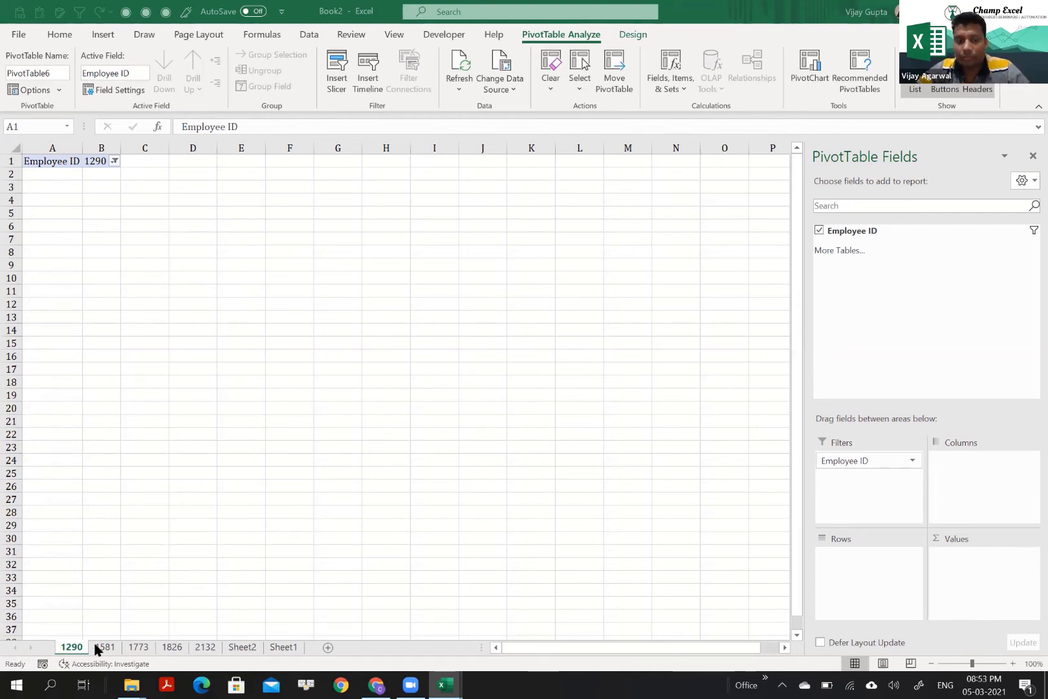
Compare the Employee ID list on Sheet1 with the items of the PivotTable filter on Sheet2
left_click(233, 649)
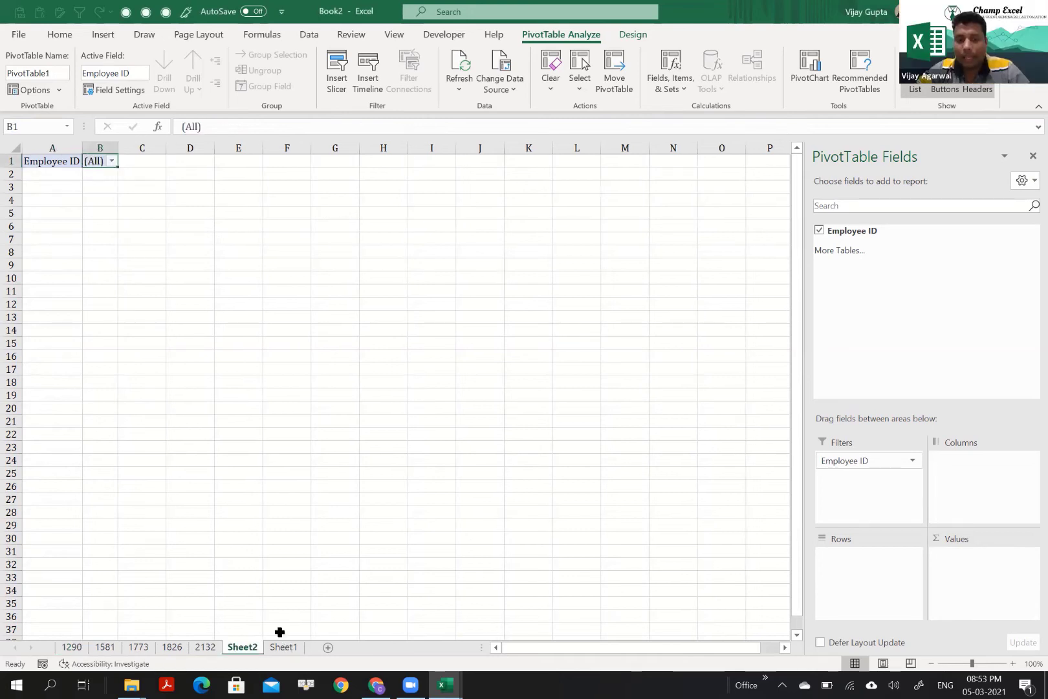
key("ctrl+Page_Down")
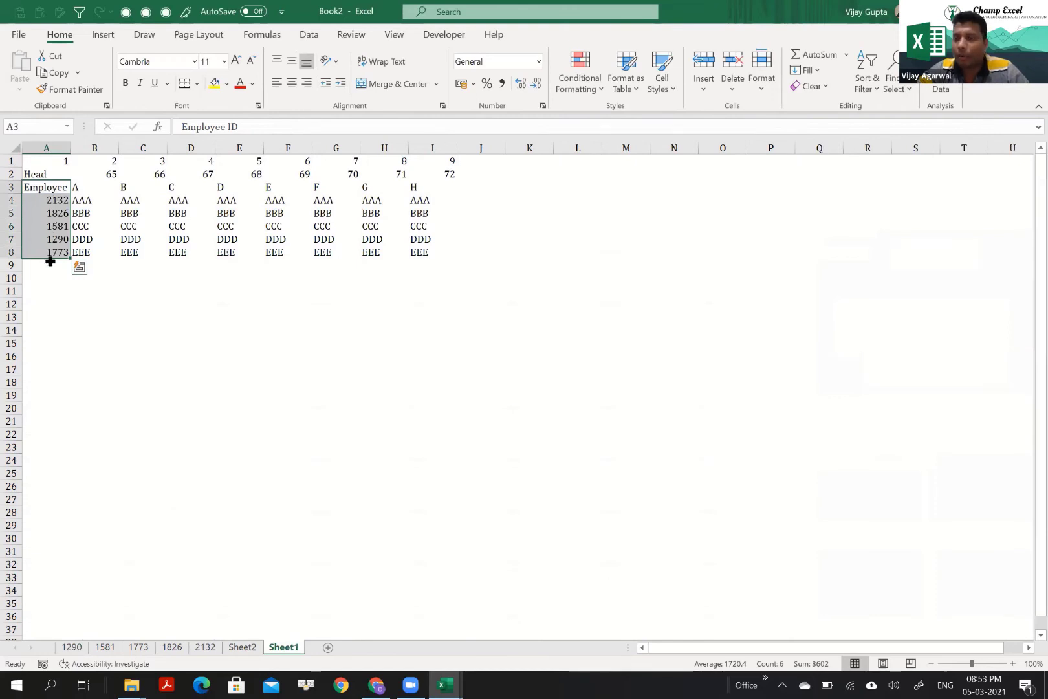
left_click(252, 647)
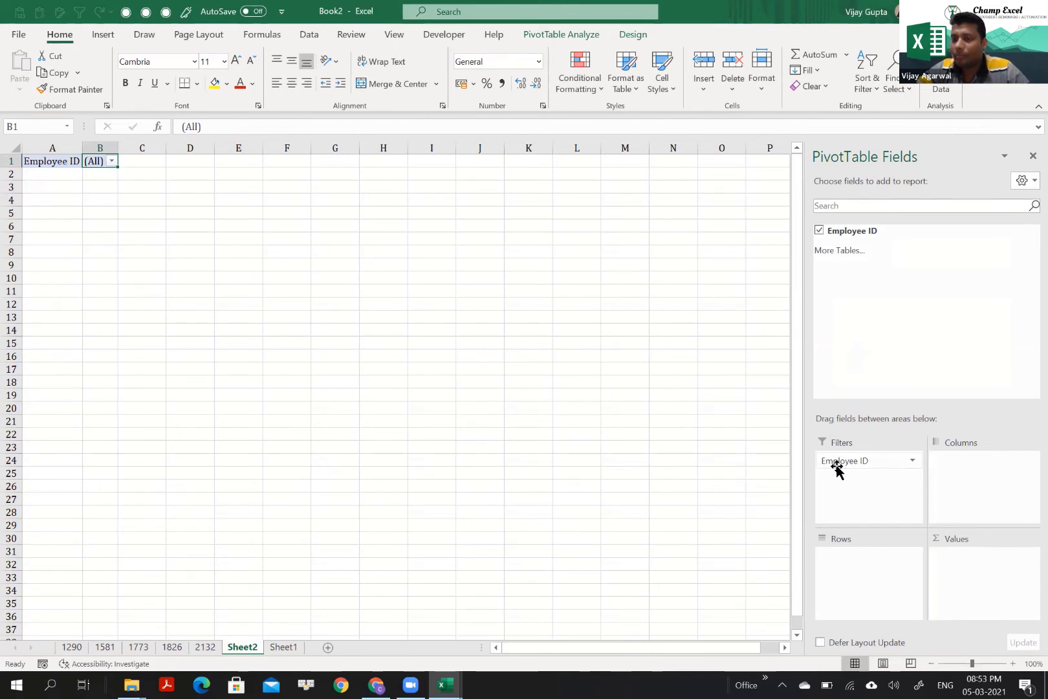
left_click(112, 161)
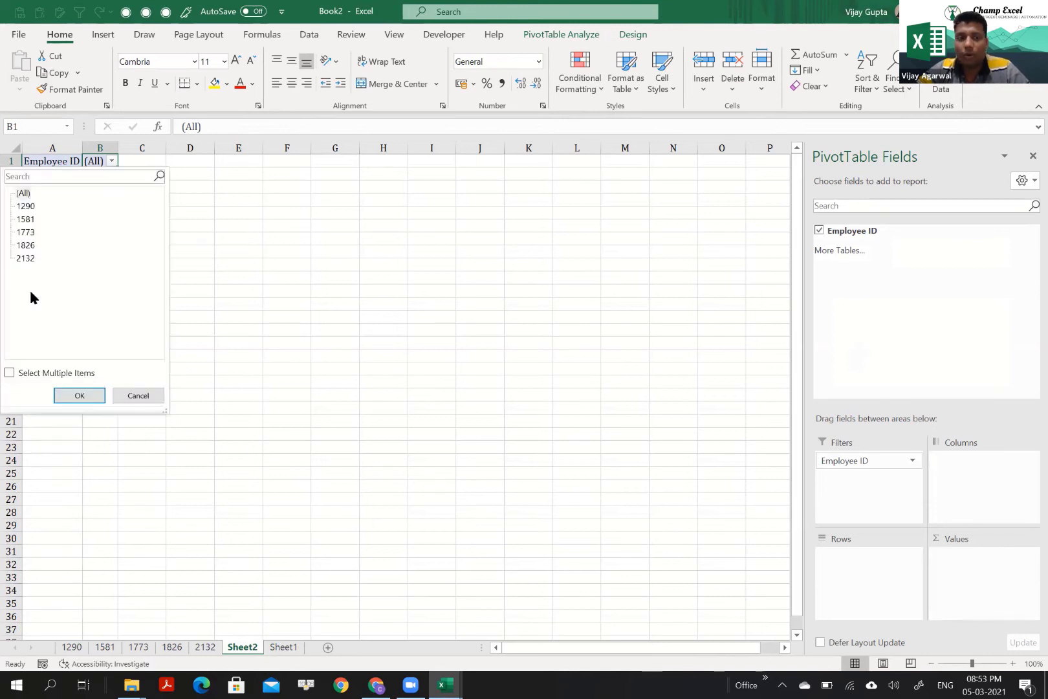
left_click(170, 364)
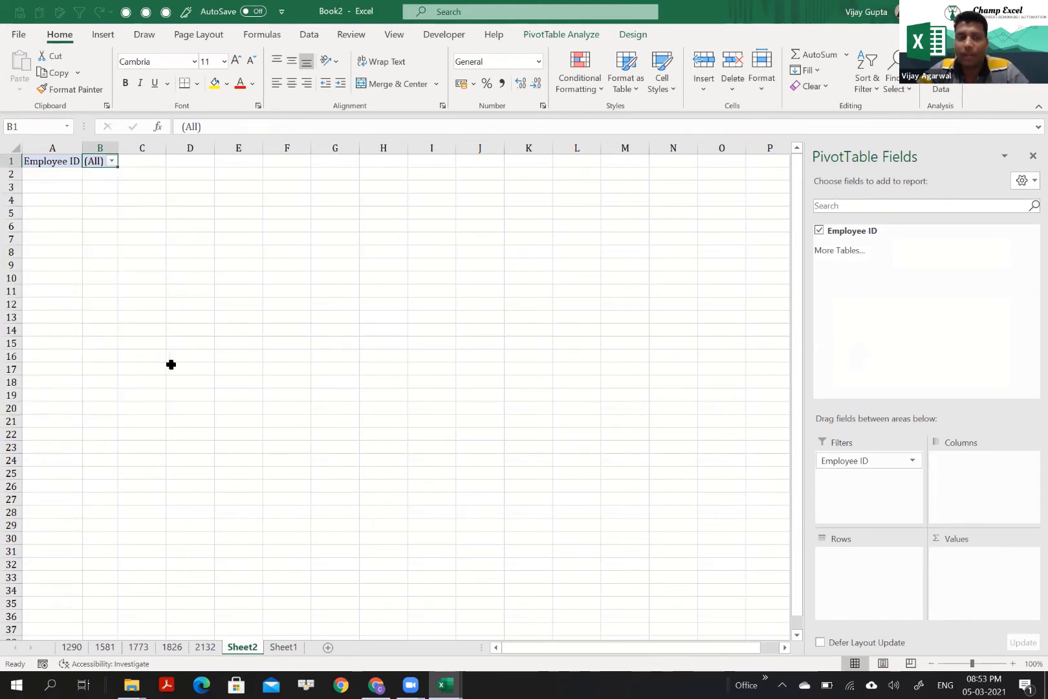
left_click(576, 40)
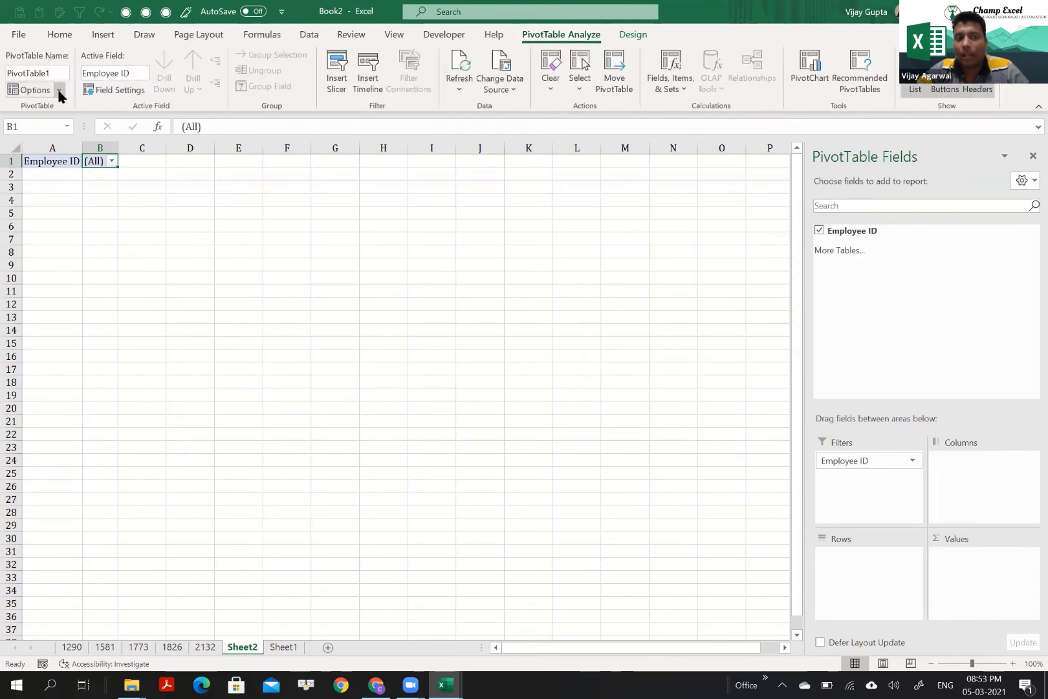
left_click(59, 90)
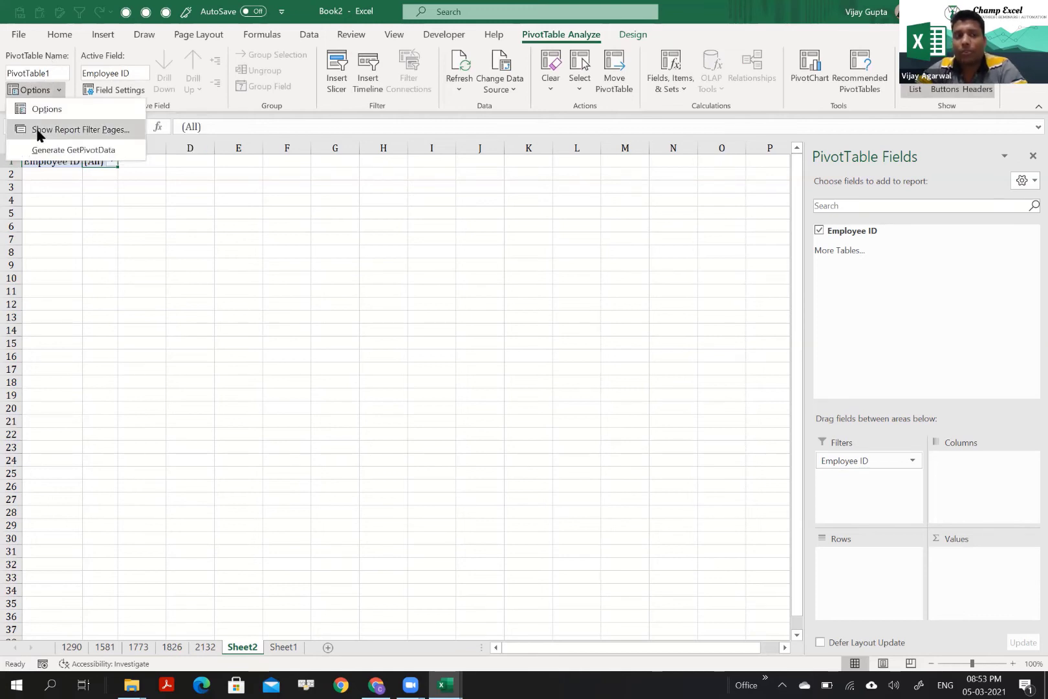
left_click(116, 134)
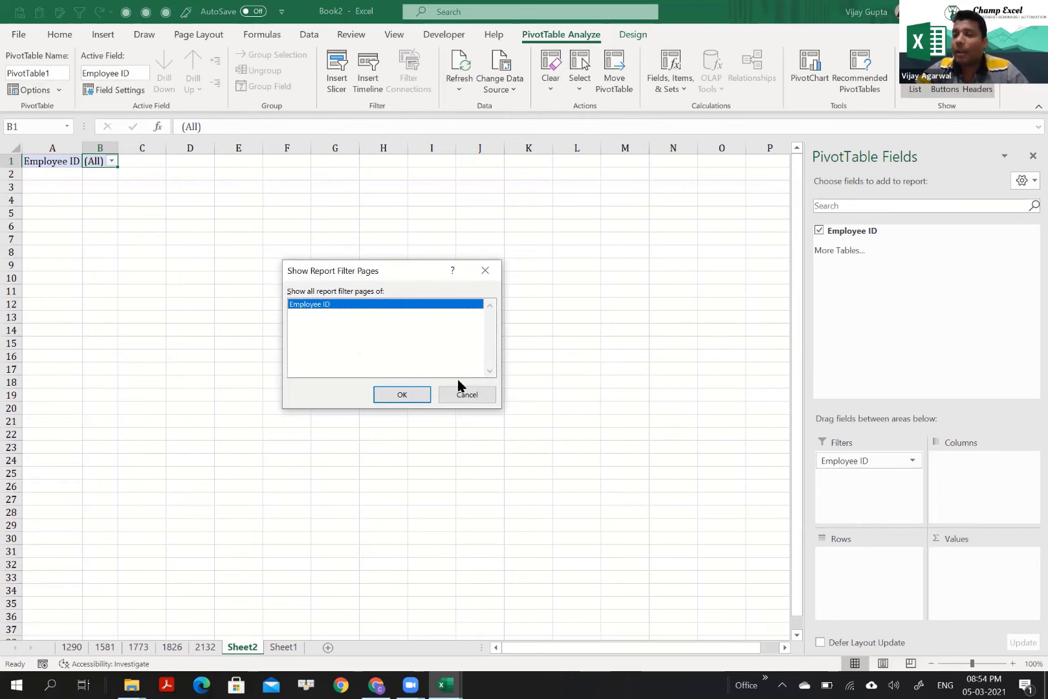
left_click(463, 396)
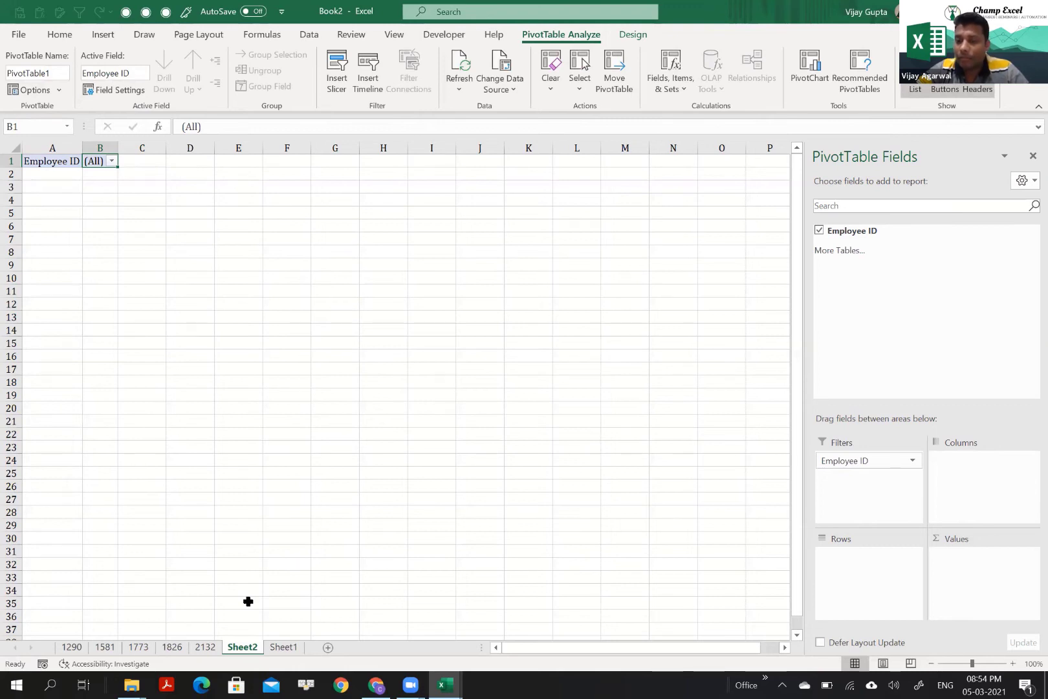
Go through the generated employee worksheets one after another up to the last one before Sheet2
right_click(31, 648)
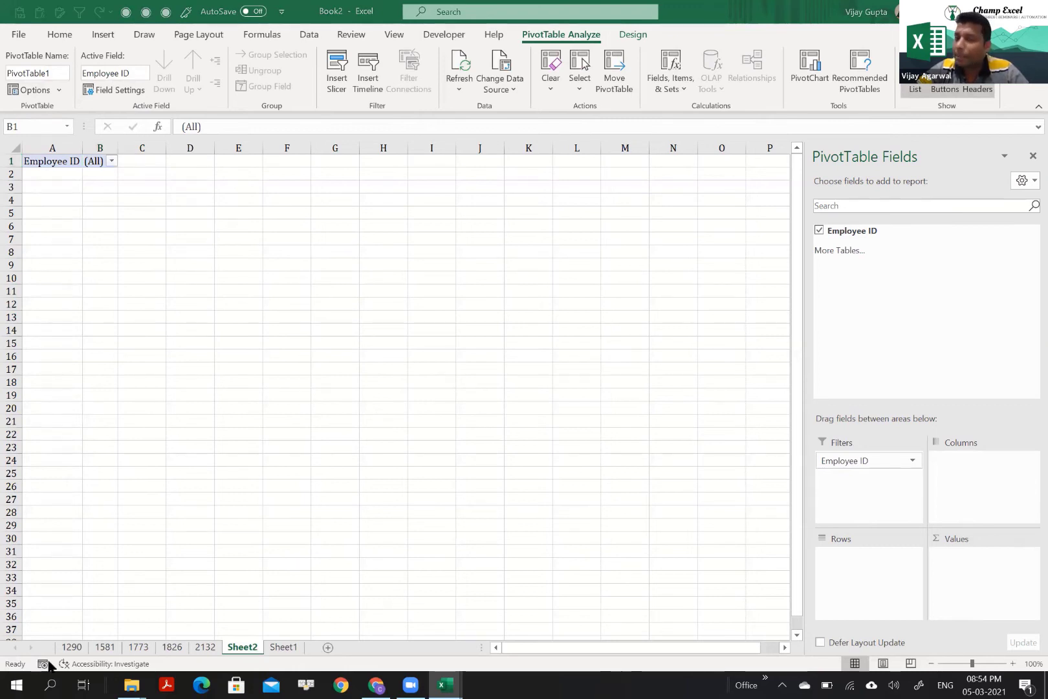
left_click(83, 649)
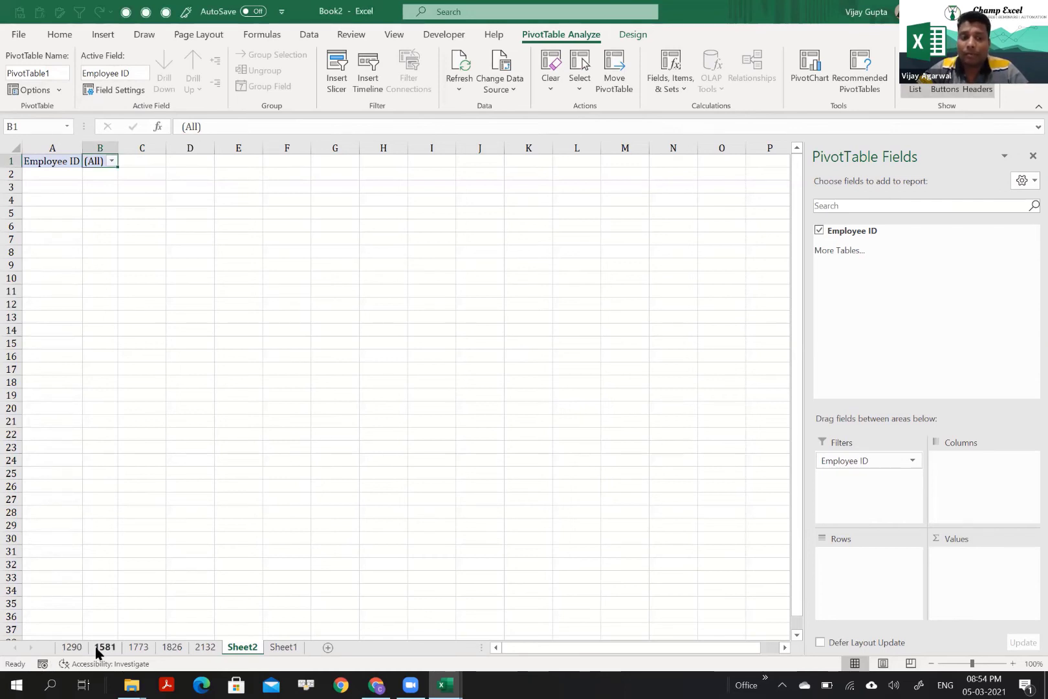
left_click(98, 647)
left_click(138, 647)
left_click(170, 647)
left_click(206, 648)
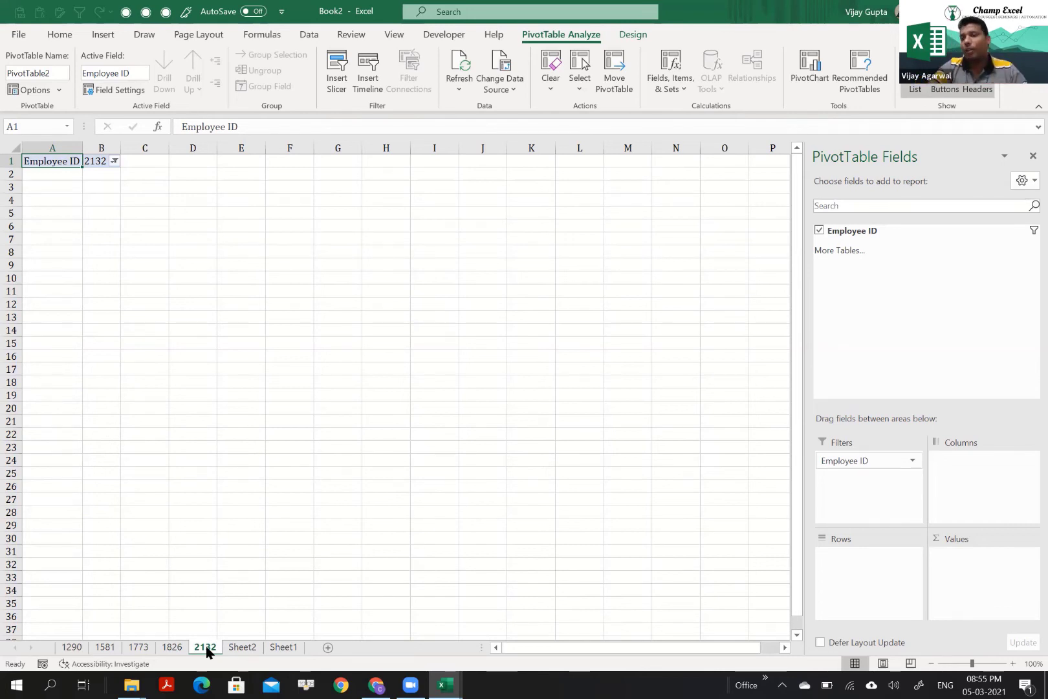
Group all five employee worksheets and replace their PivotTables with plain values by copying all cells and pasting them as values
left_click(75, 650)
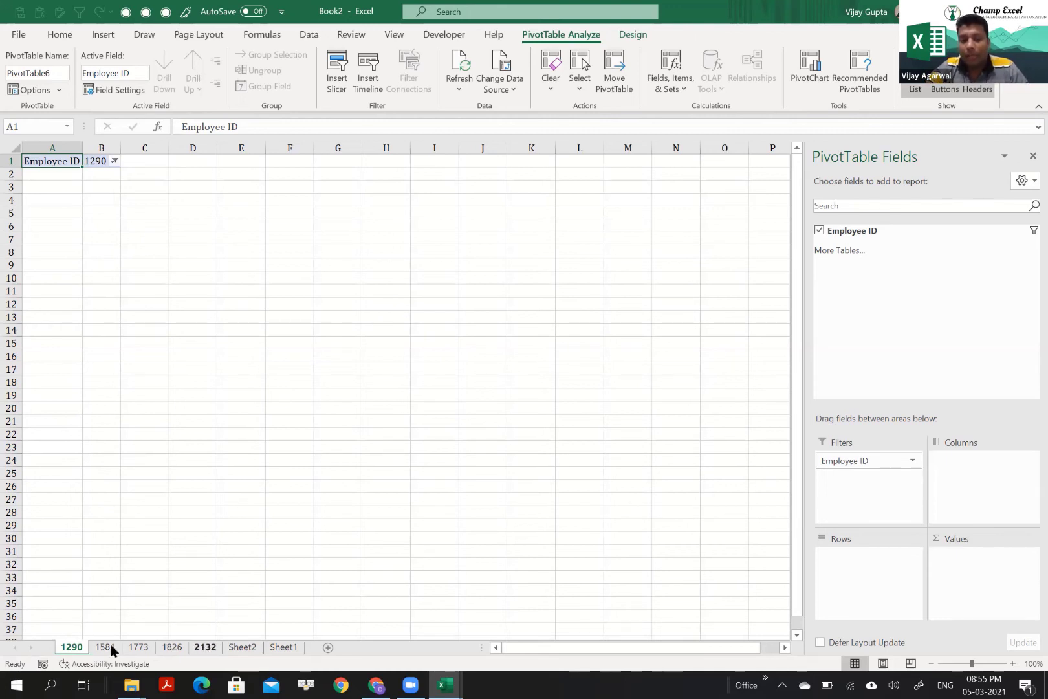
left_click(206, 649, "shift")
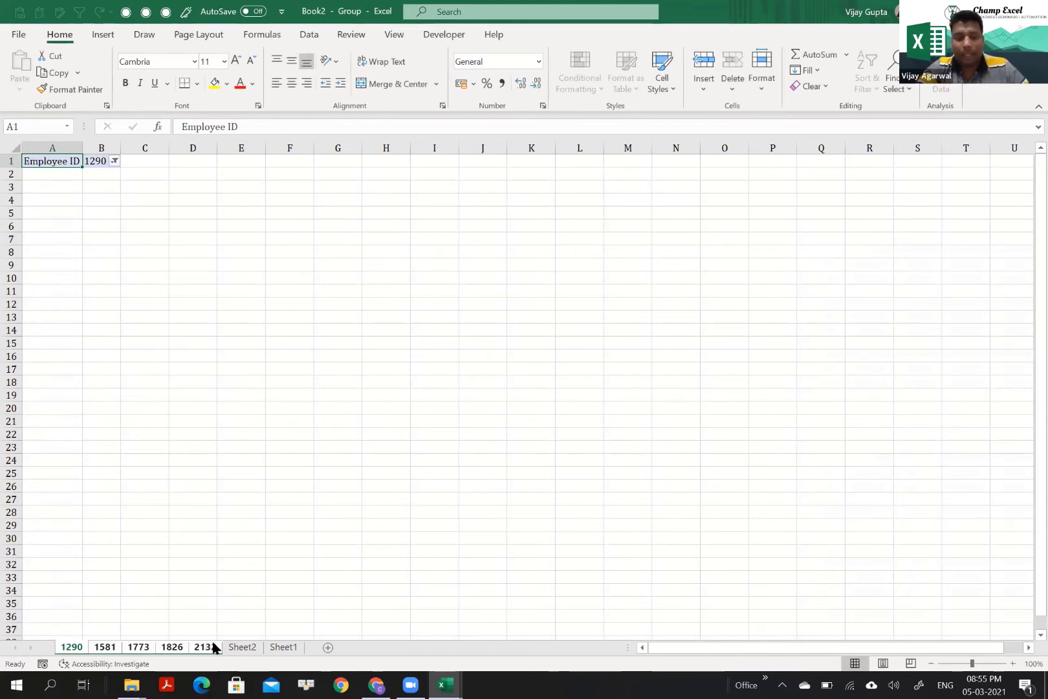
key("ctrl+a")
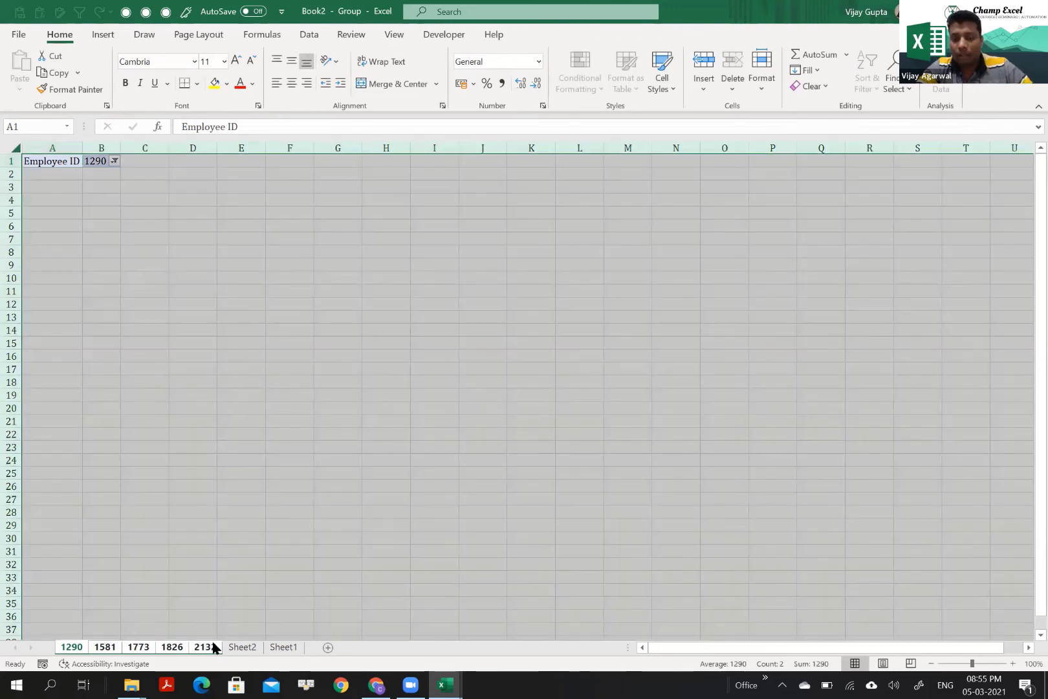
key("ctrl+c")
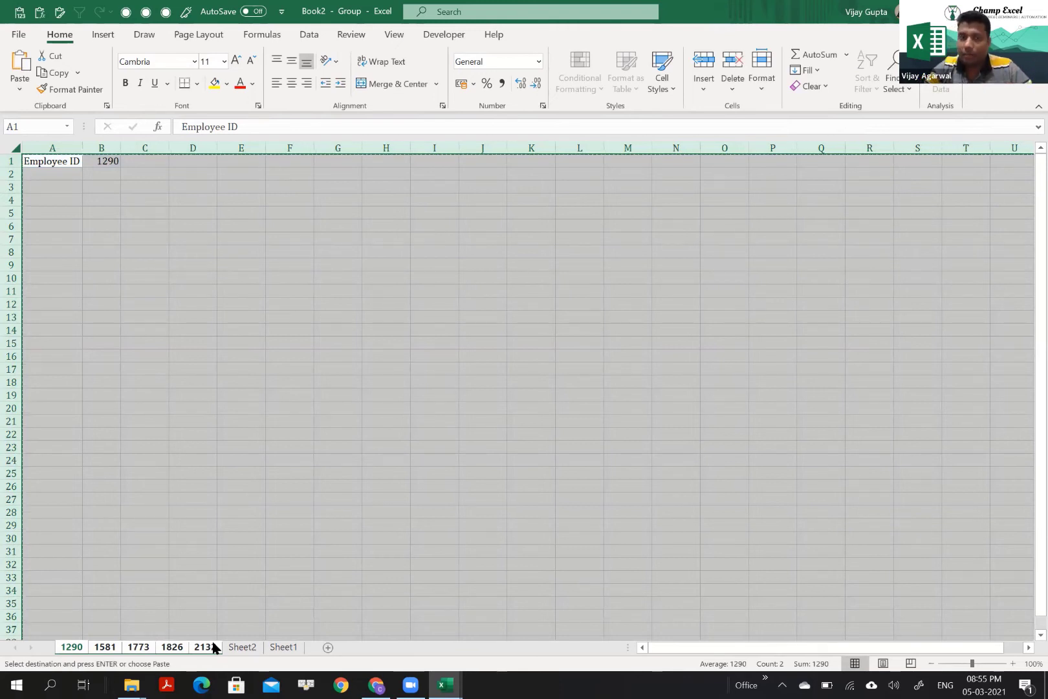
key("Right")
key("Left")
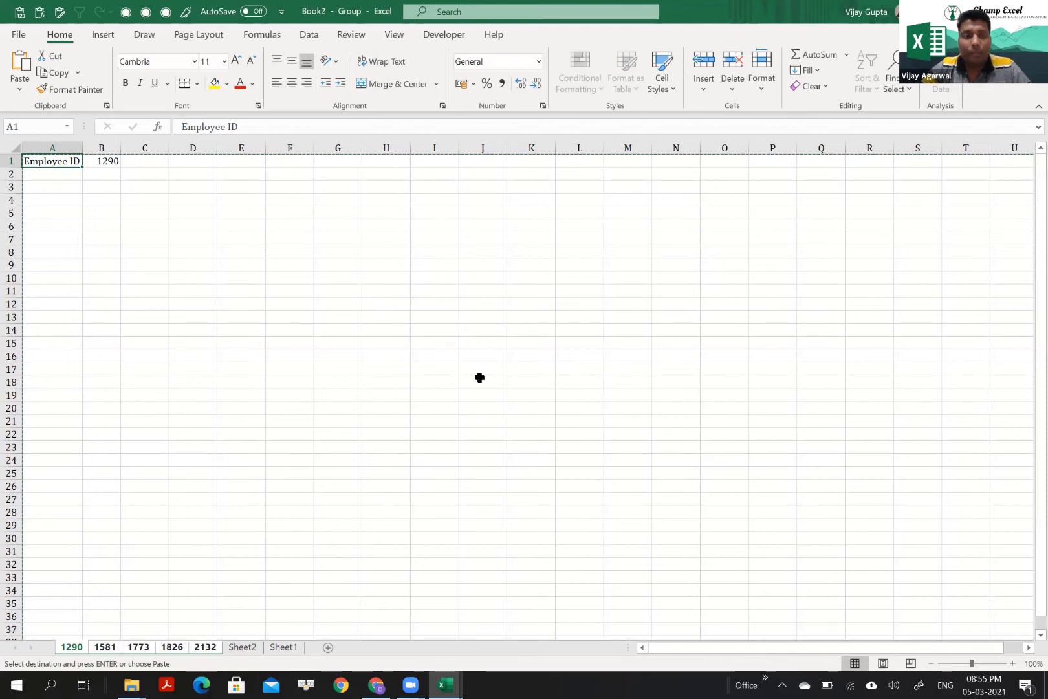
left_click(44, 177)
type("=")
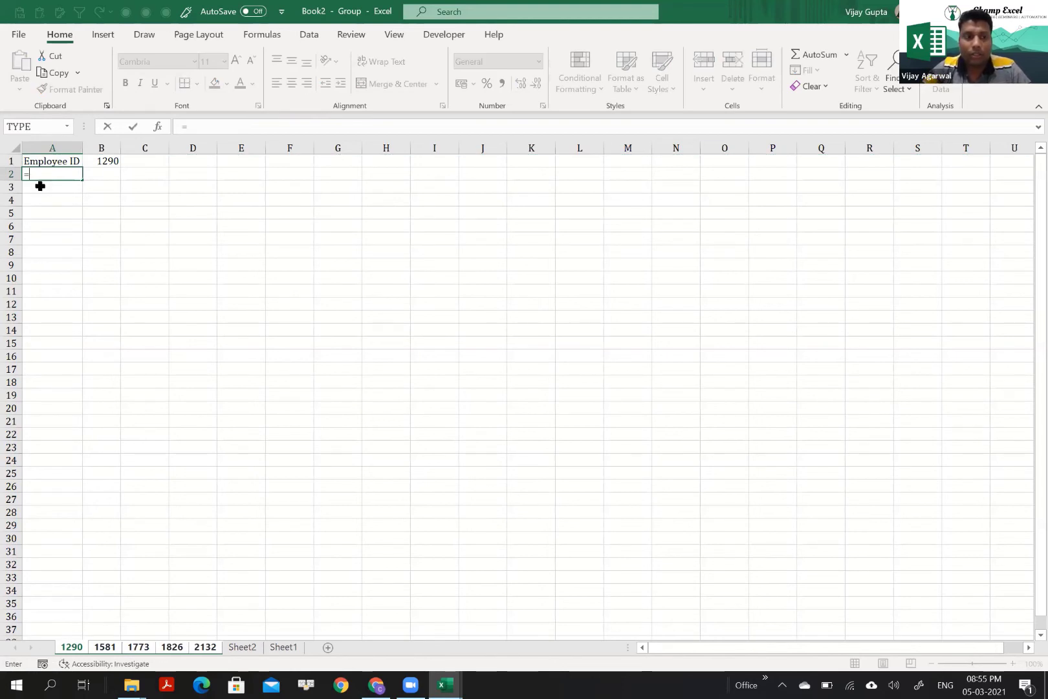
key("Escape")
Enter the formula =Sheet1!A2 in cell A3 of the grouped employee sheets
left_click(40, 186)
type("=")
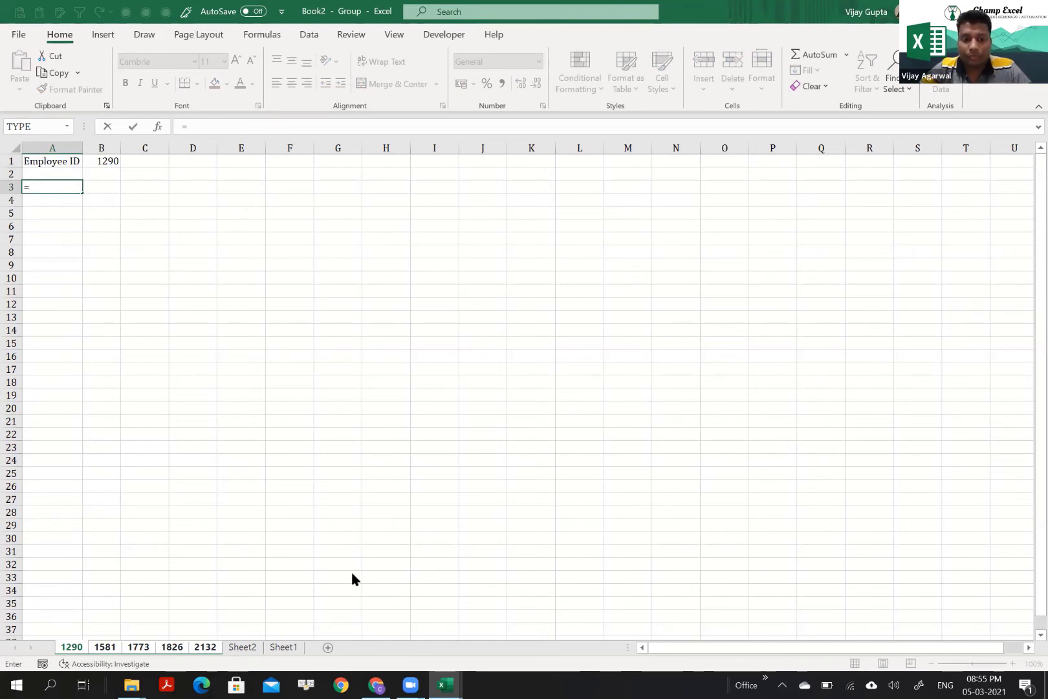
left_click(279, 644)
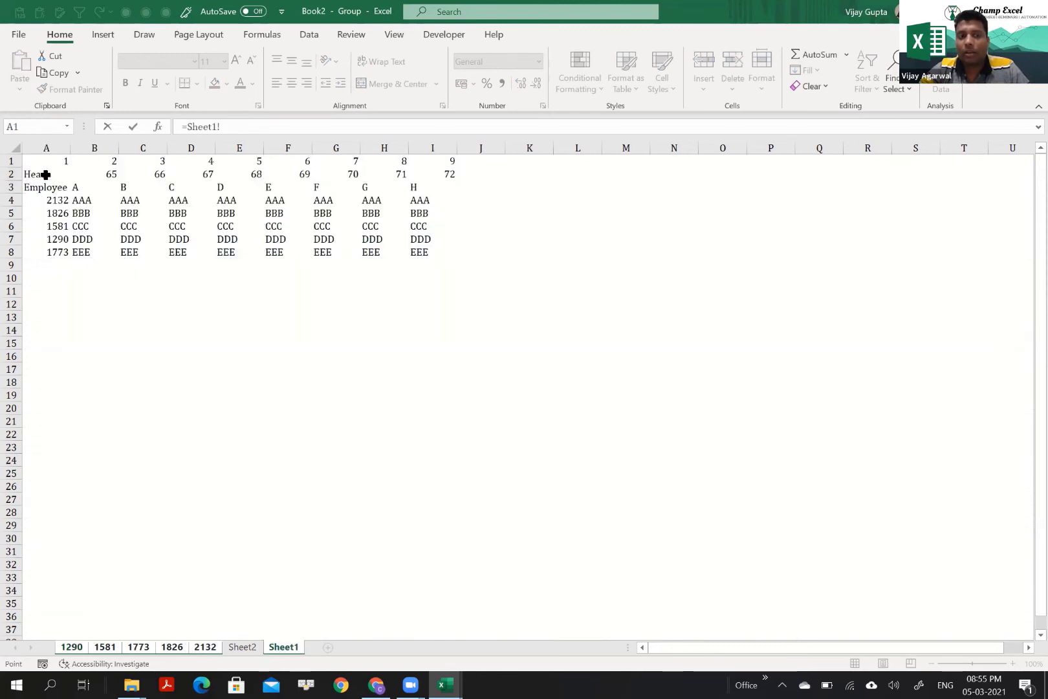
left_click(45, 175)
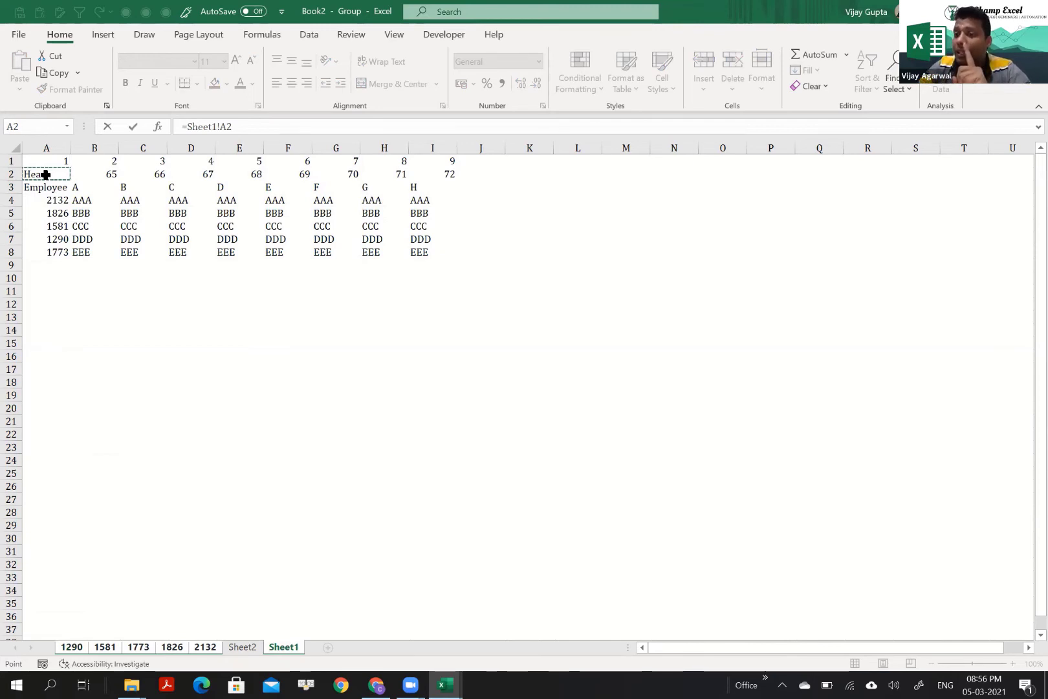
key("Return")
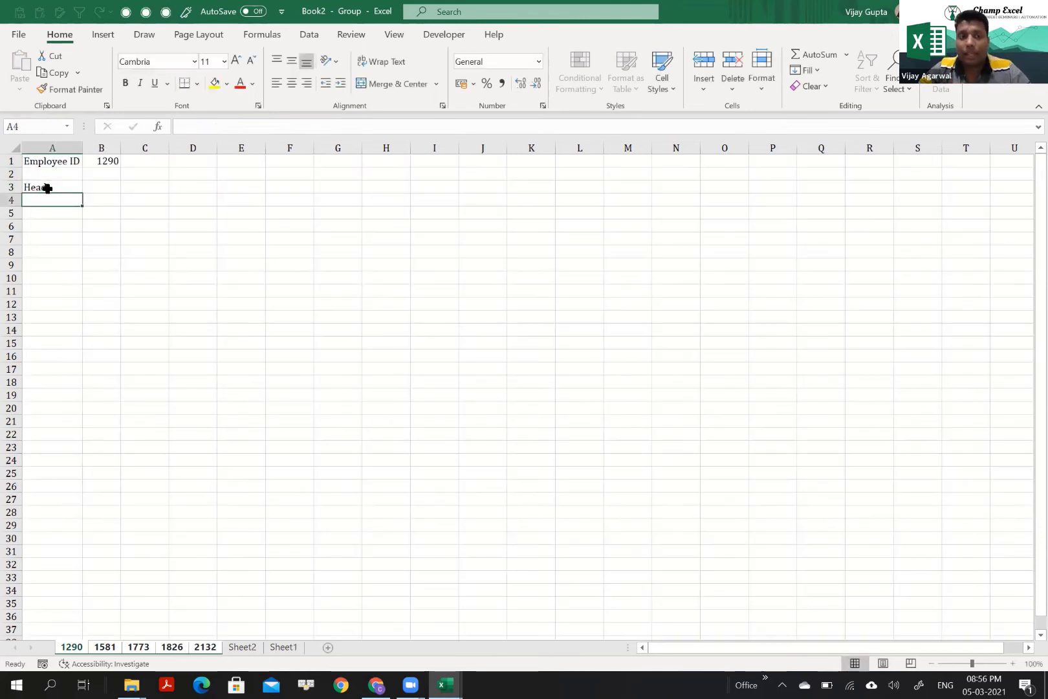
Copy the formula in A3 across the range A3:G4 of the grouped sheets
left_click(48, 187)
double_click(49, 188)
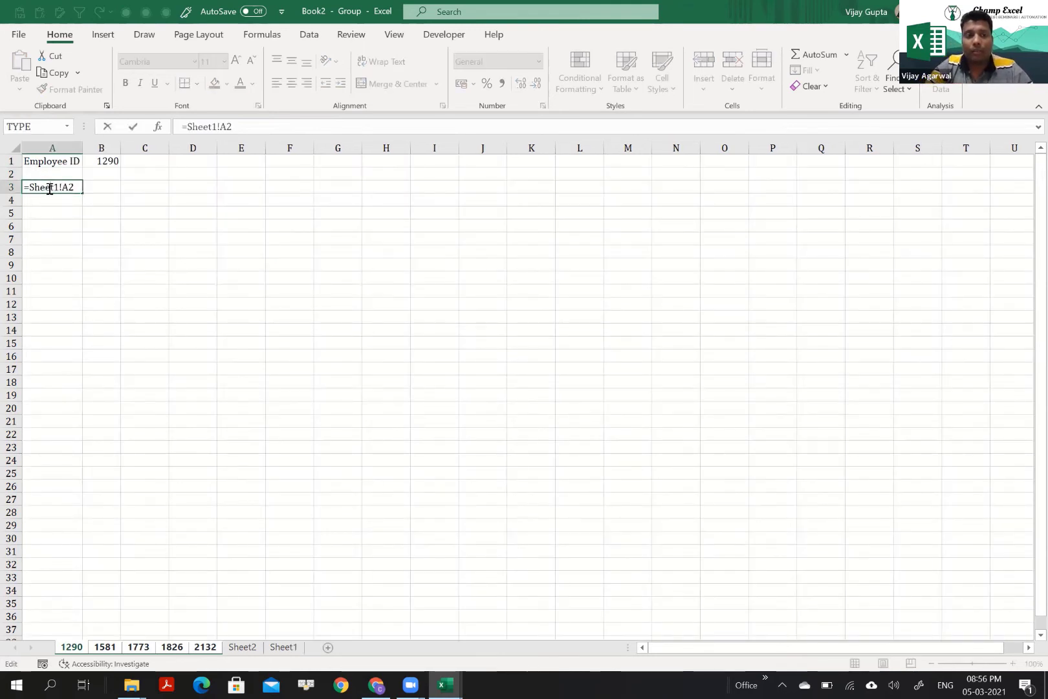
key("Escape")
key("ctrl+c")
key("shift+Right")
key("shift+Down")
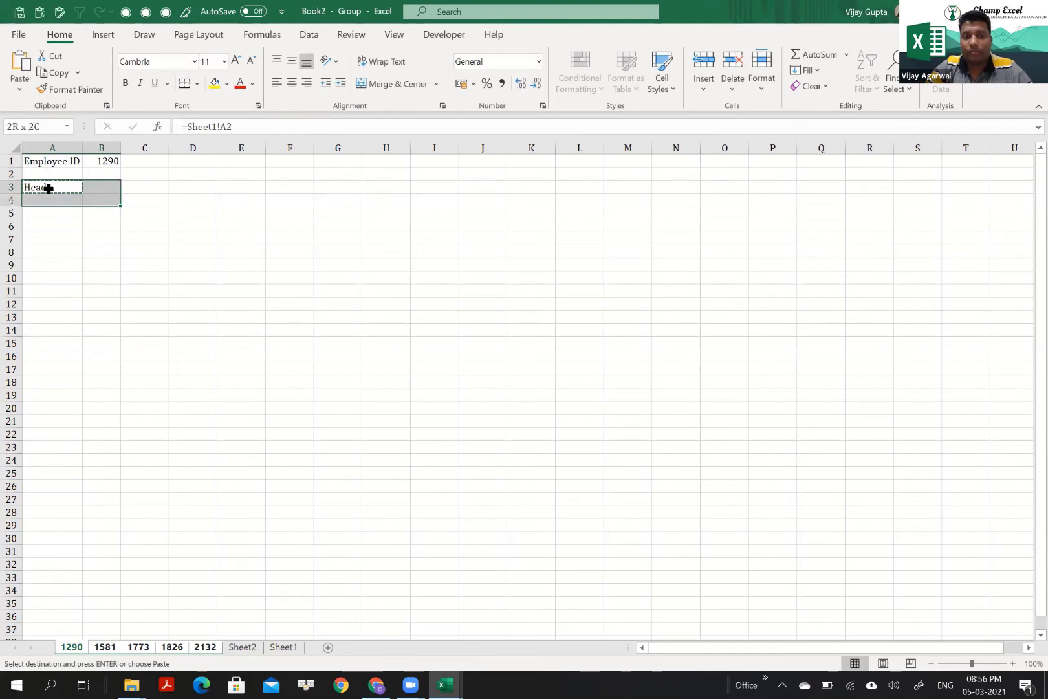
key("shift+Right")
key("shift+Right")
key("shift+Right")
key("shift+Right")
key("shift+Right")
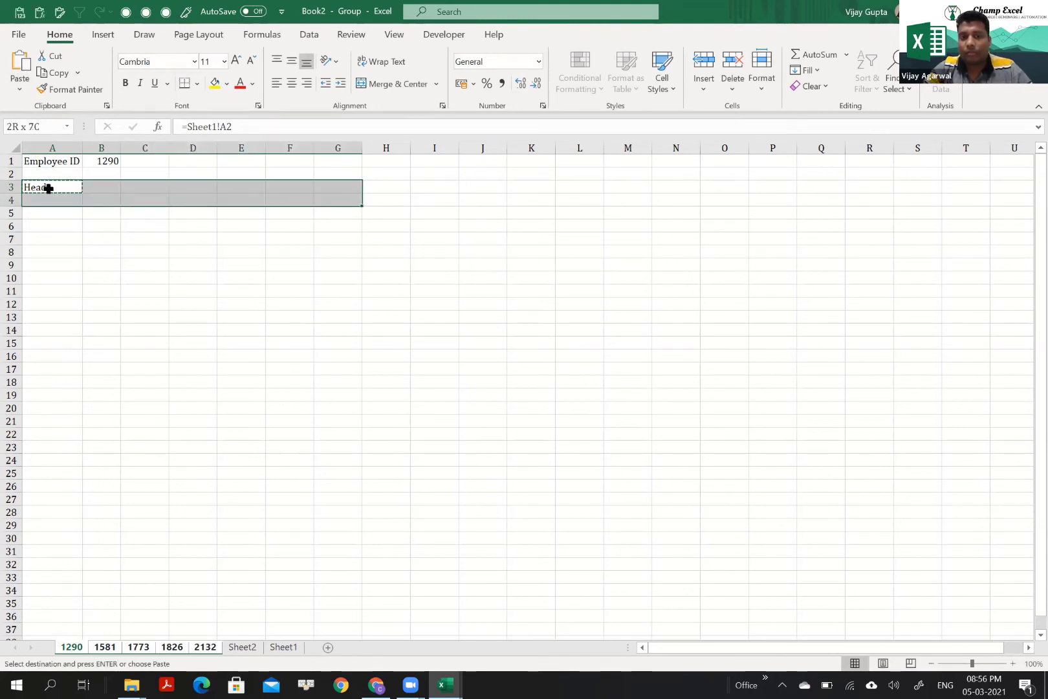
key("Return")
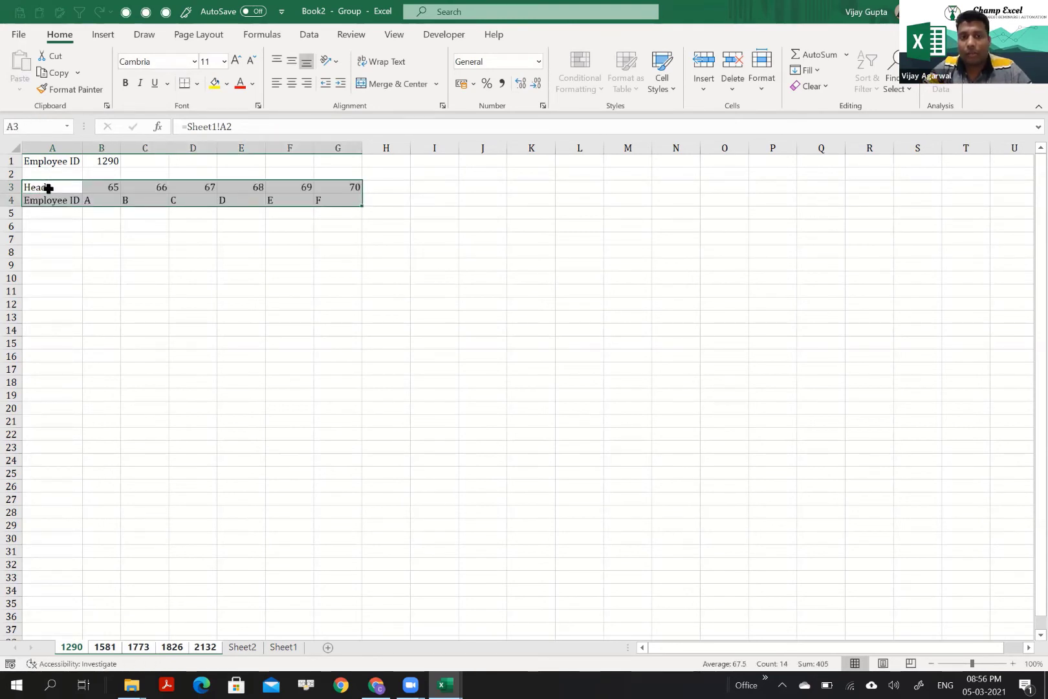
Copy the formulas in G3:G4 into H3:I4 on the grouped employee sheets
key("ctrl+Right")
key("shift+Down")
key("ctrl+c")
key("Right")
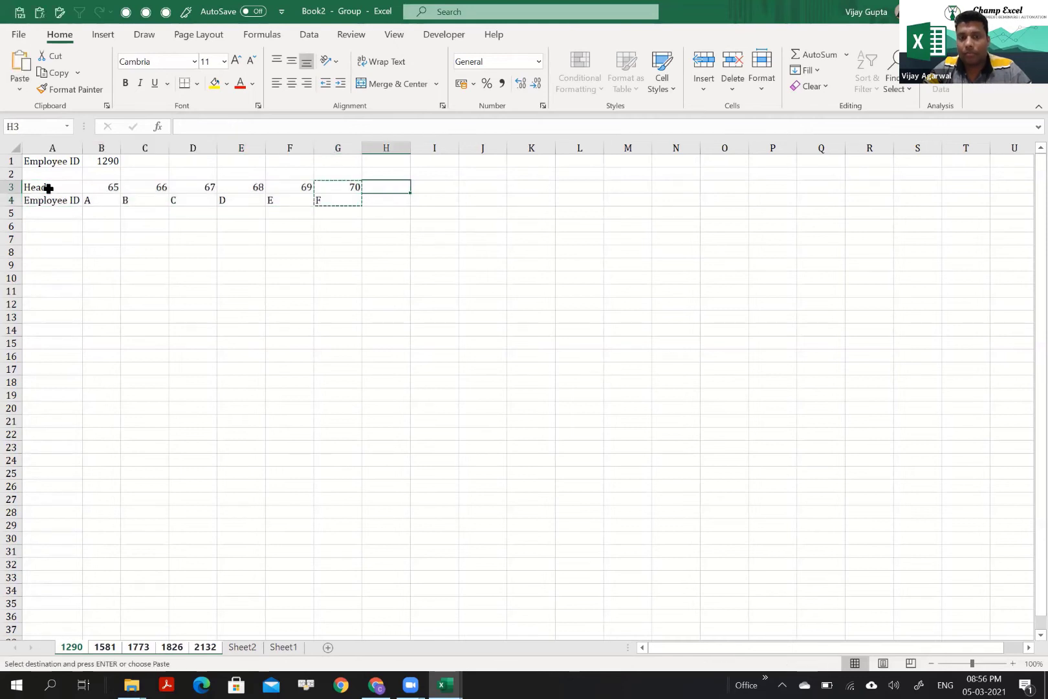
key("shift+Right")
key("Return")
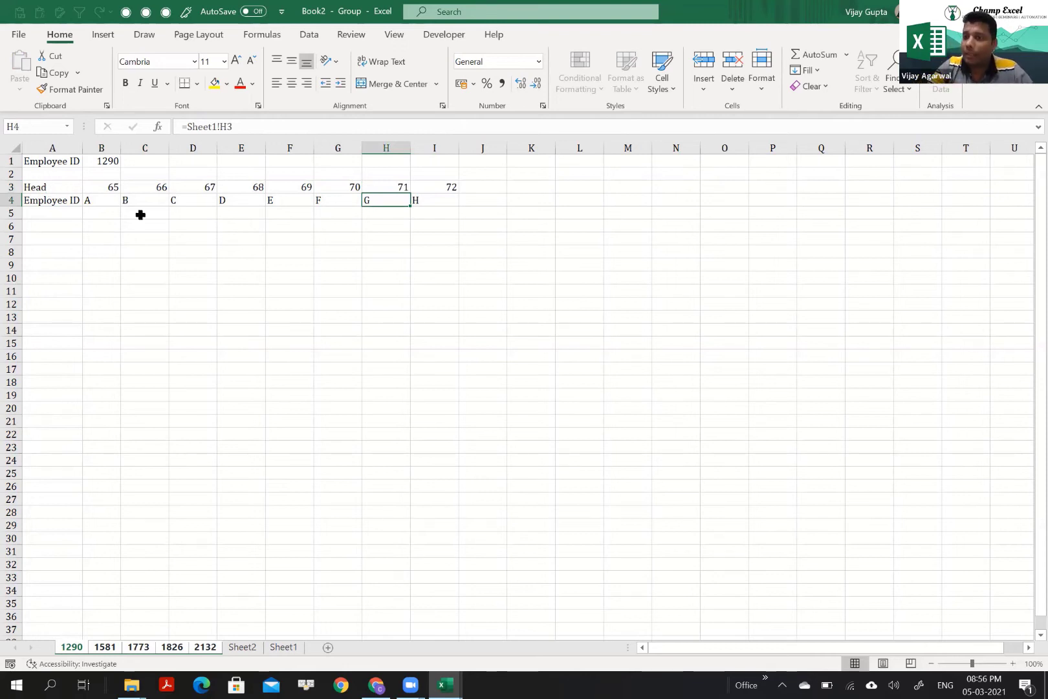
Check the copied header rows on the employee sheets, ungrouping them and going through each one up to the last before Sheet2
left_click(106, 647)
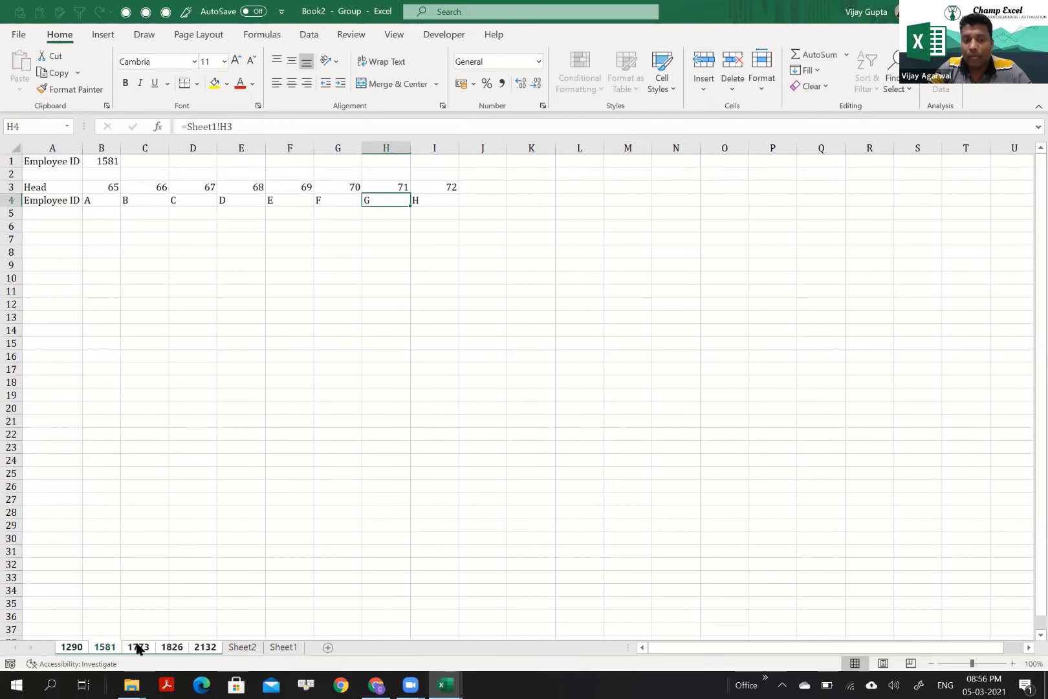
left_click(172, 647)
left_click(242, 647)
left_click(78, 648)
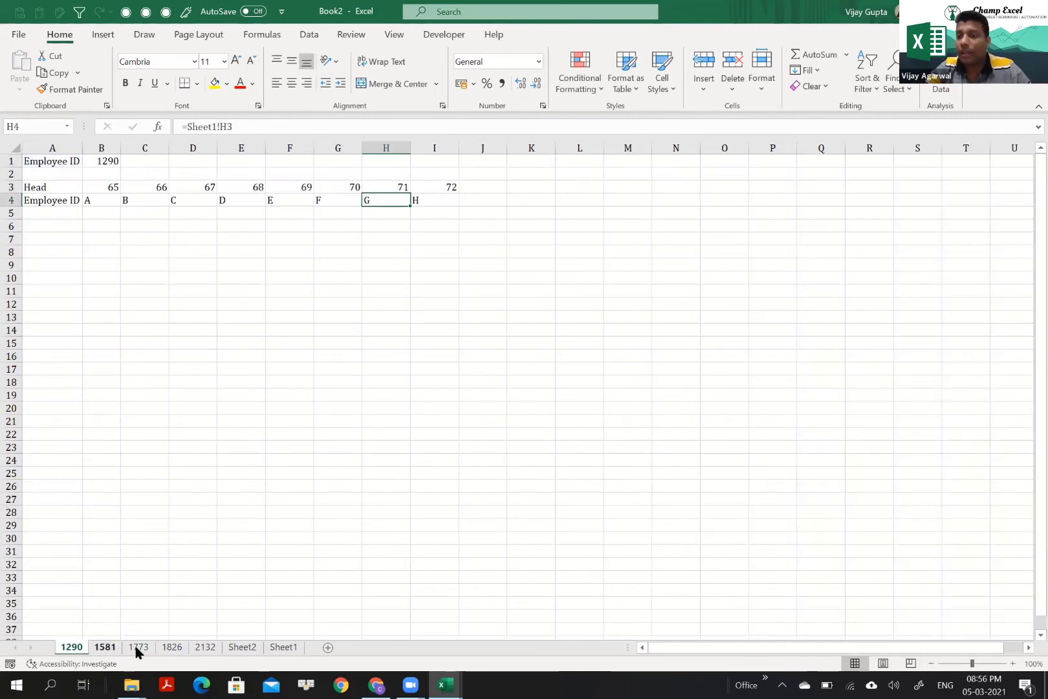
left_click(138, 648)
left_click(175, 648)
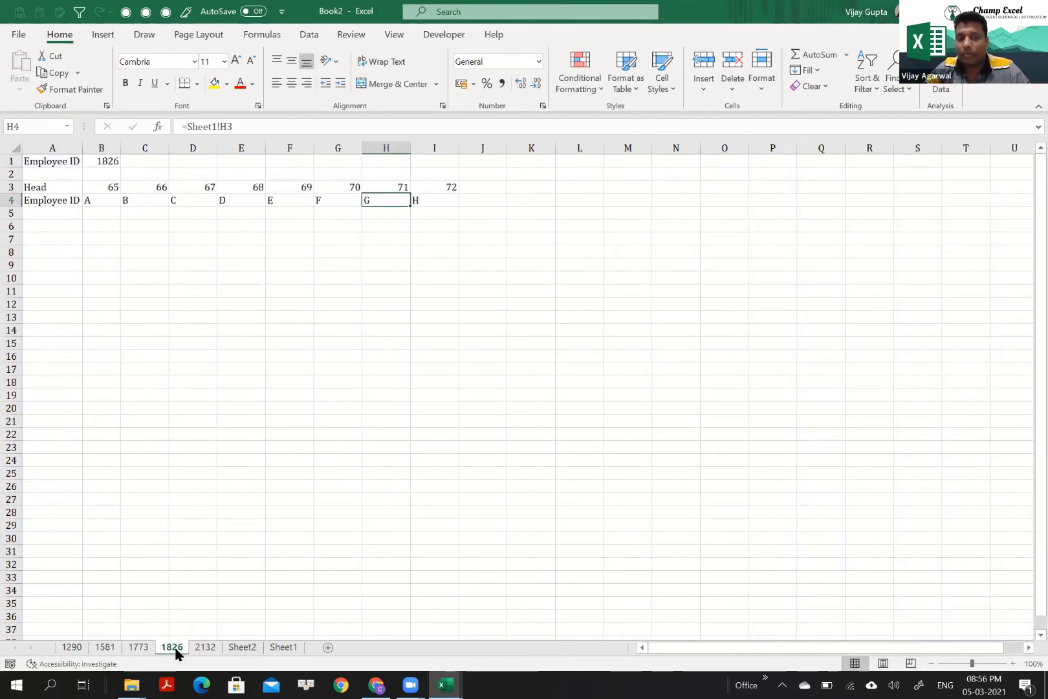
left_click(220, 648)
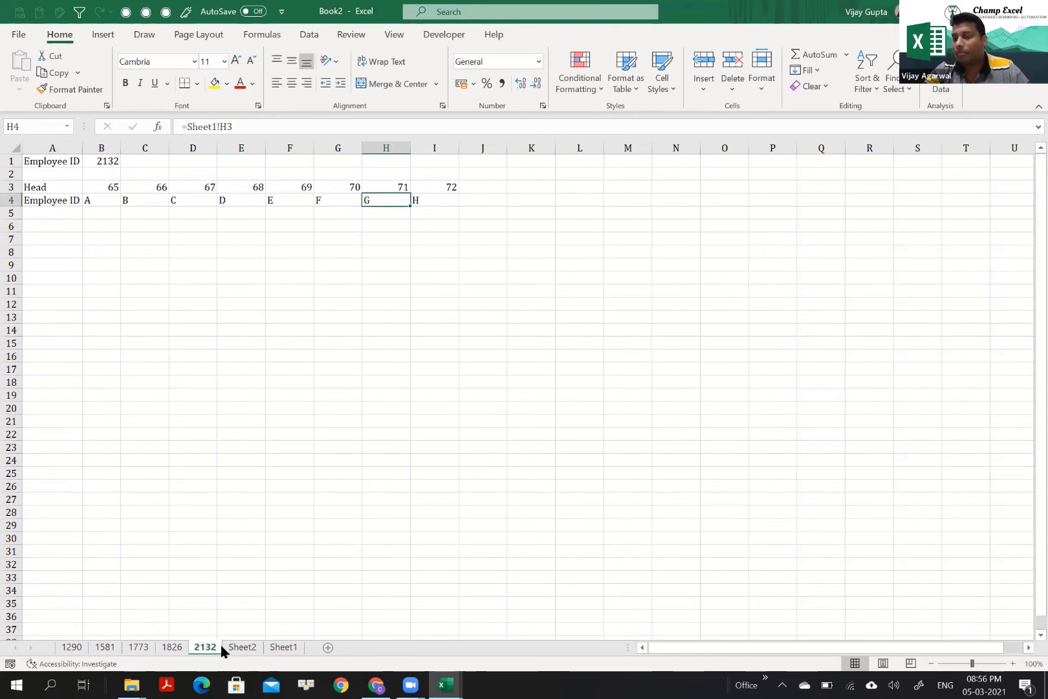
Regroup all five employee sheets and start a FILTER formula in A5 with Sheet1!A4:I8 as its array
left_click(76, 646)
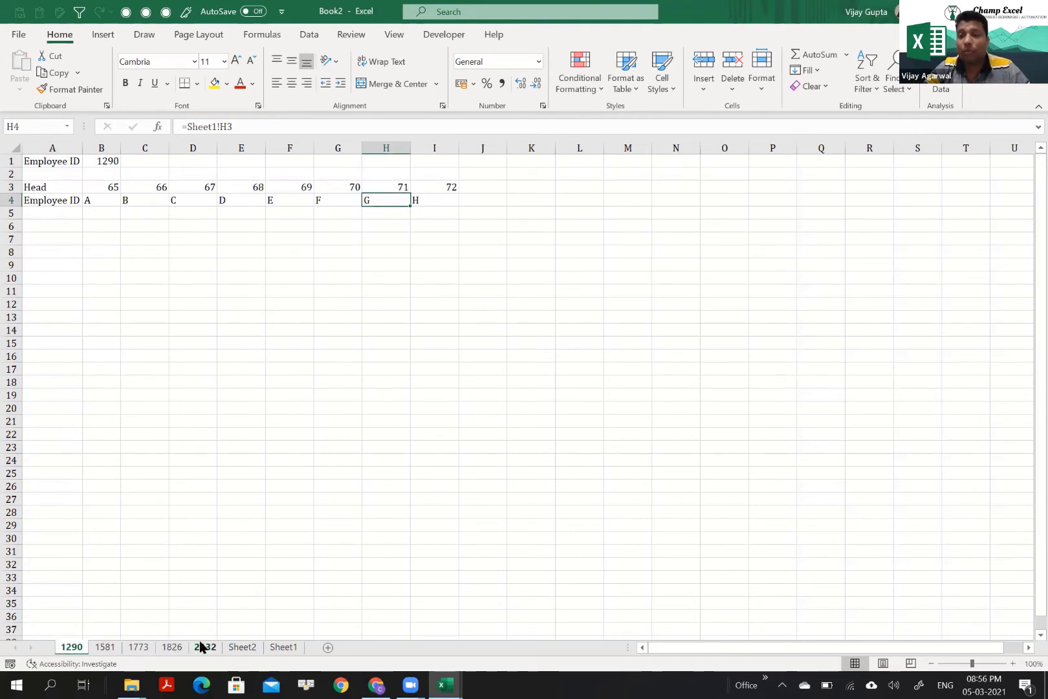
left_click(201, 646, "shift")
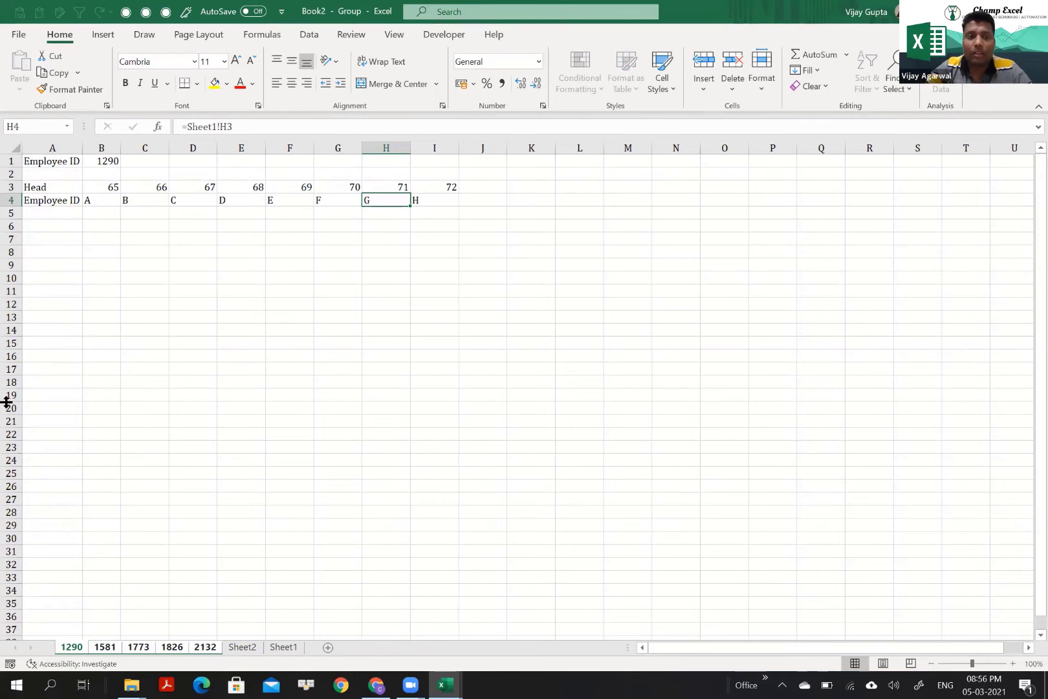
left_click(47, 213)
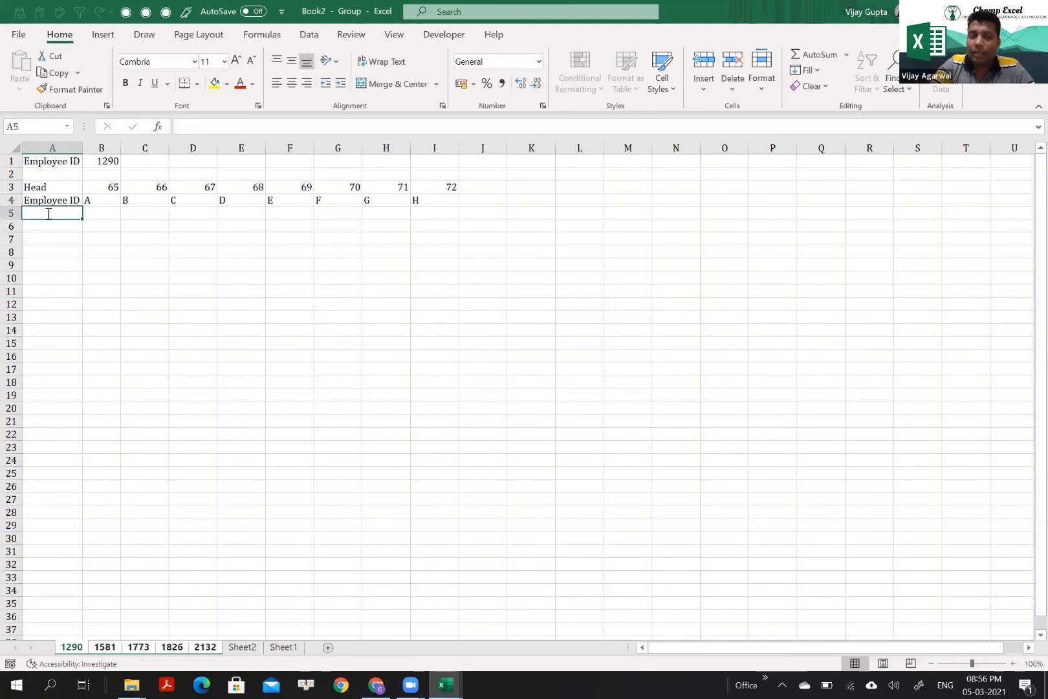
type("=fil")
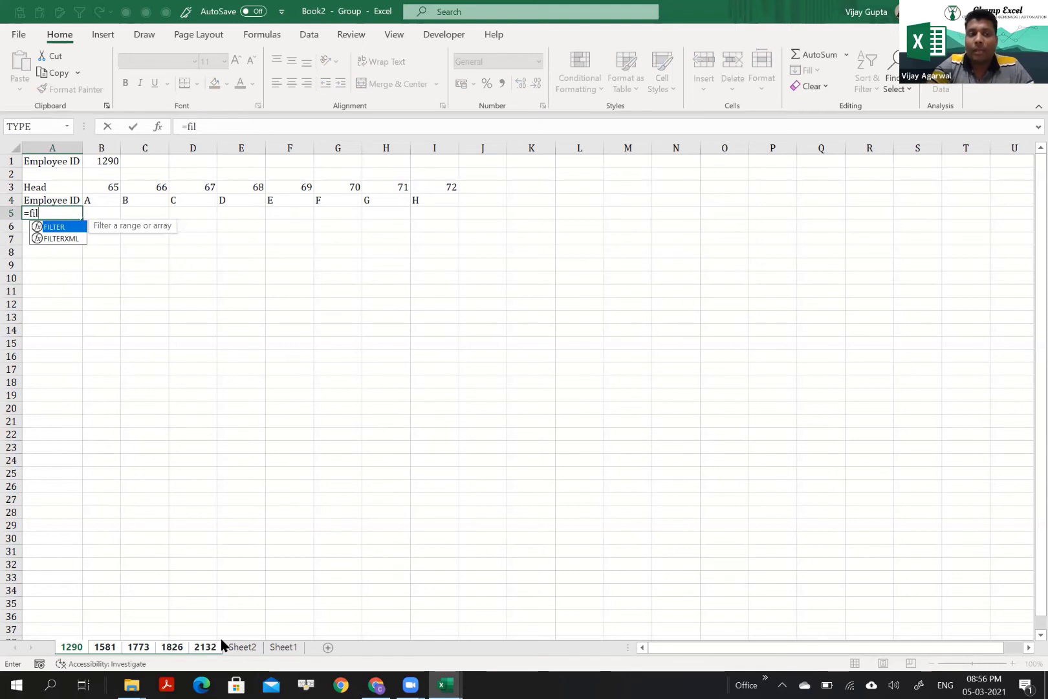
key("Tab")
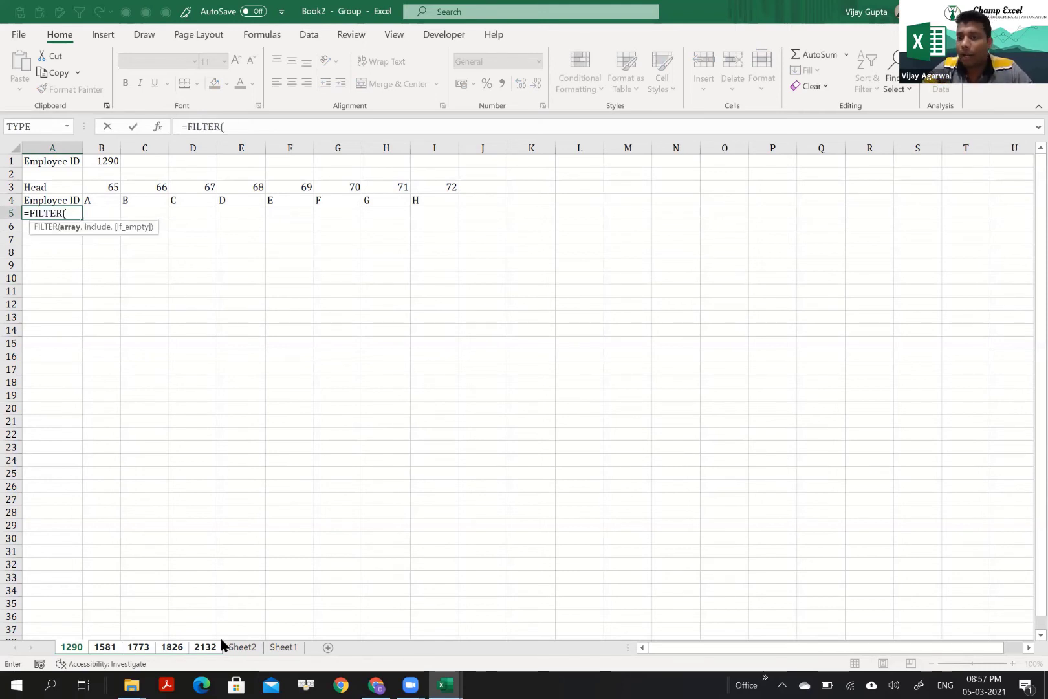
left_click(285, 647)
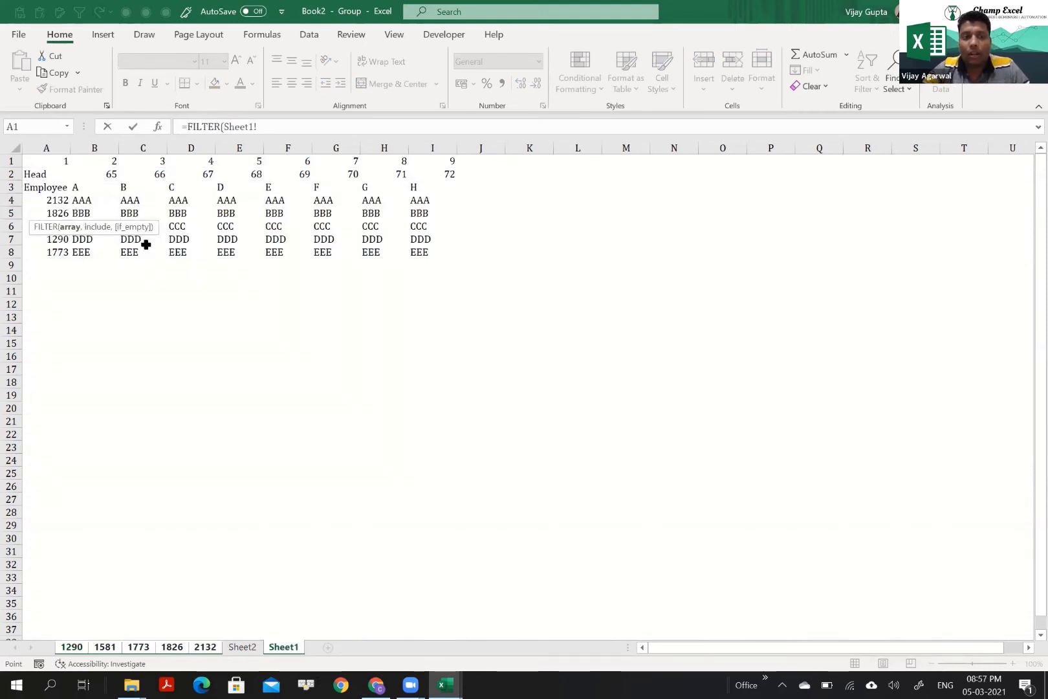
left_click_drag(279, 246, 418, 251)
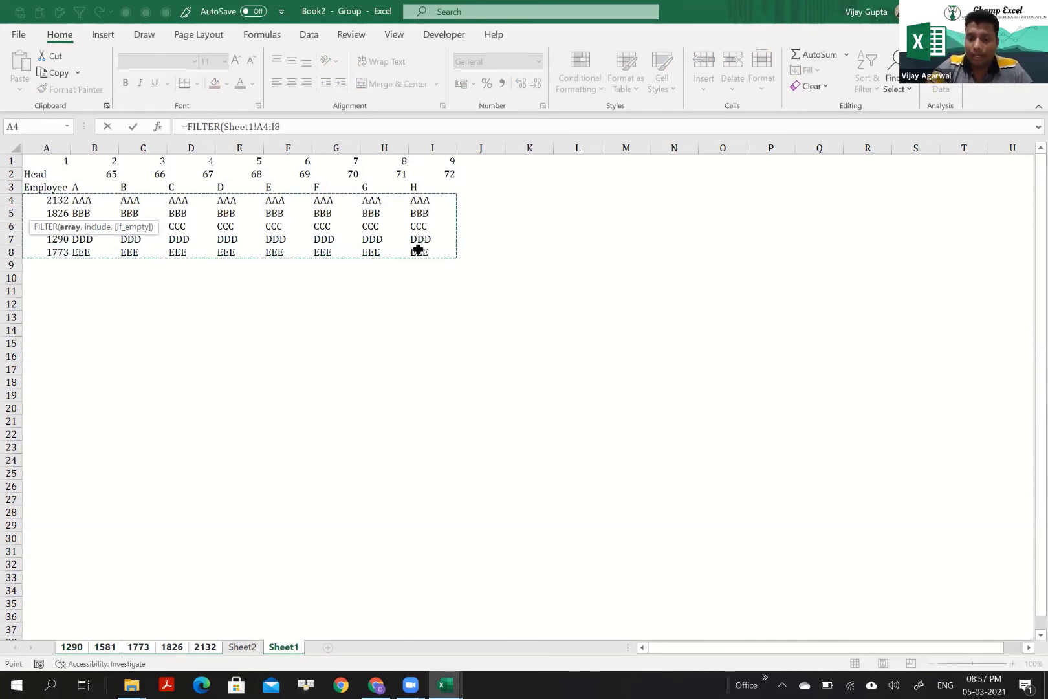
type(",")
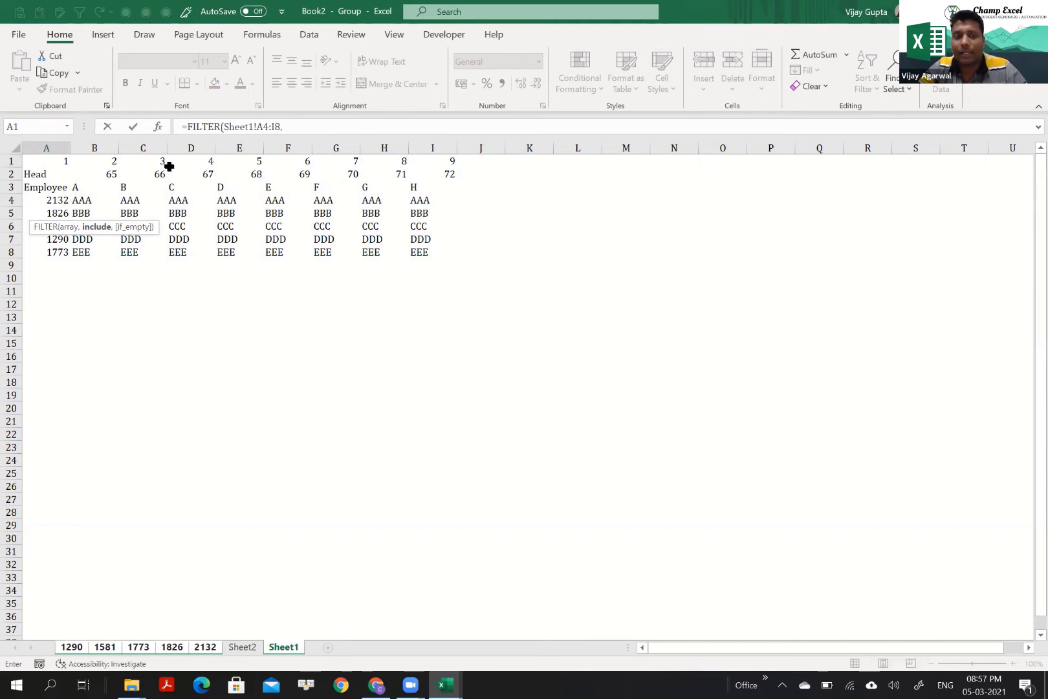
key("Escape")
left_click(291, 643)
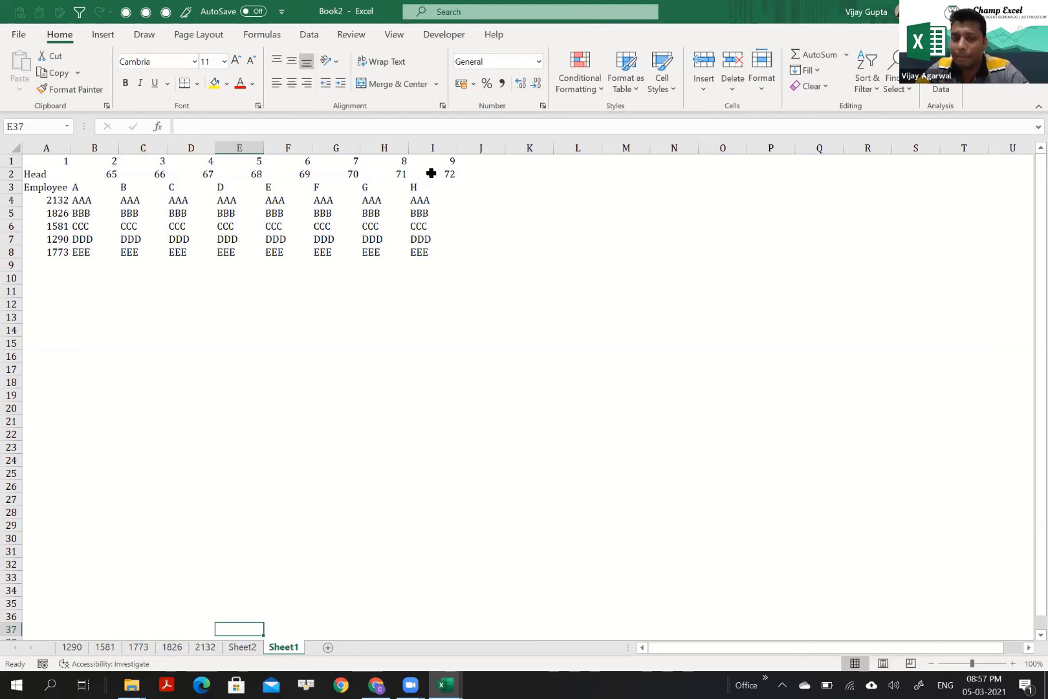
Group the five employee sheets and fill A2:I2 with the number series 1 to 9
left_click(75, 649)
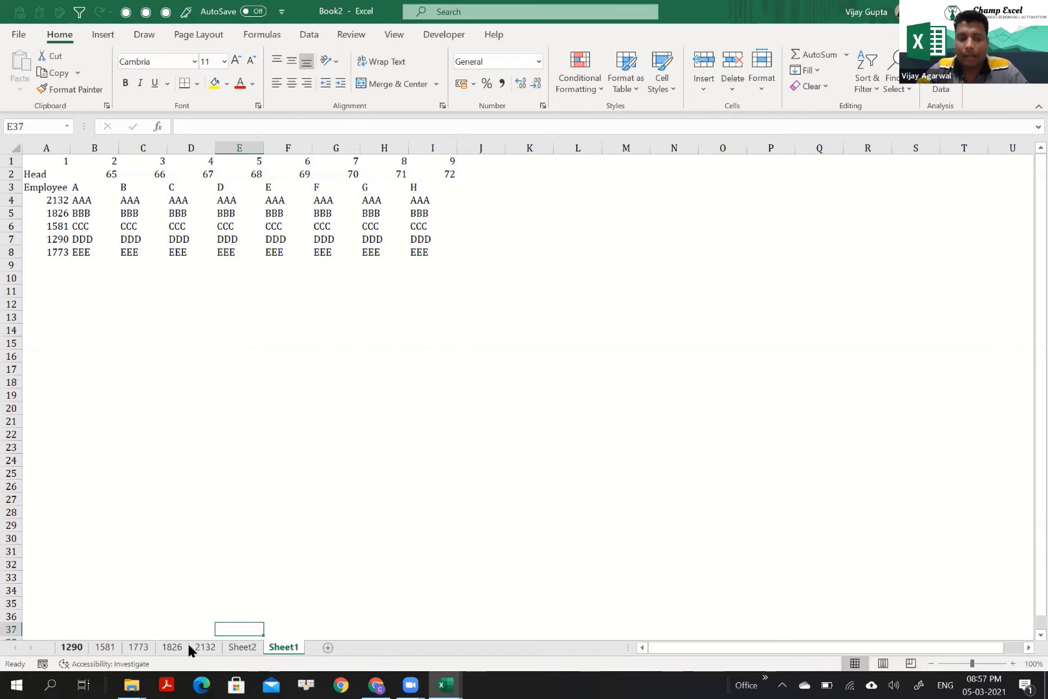
left_click(207, 648, "shift")
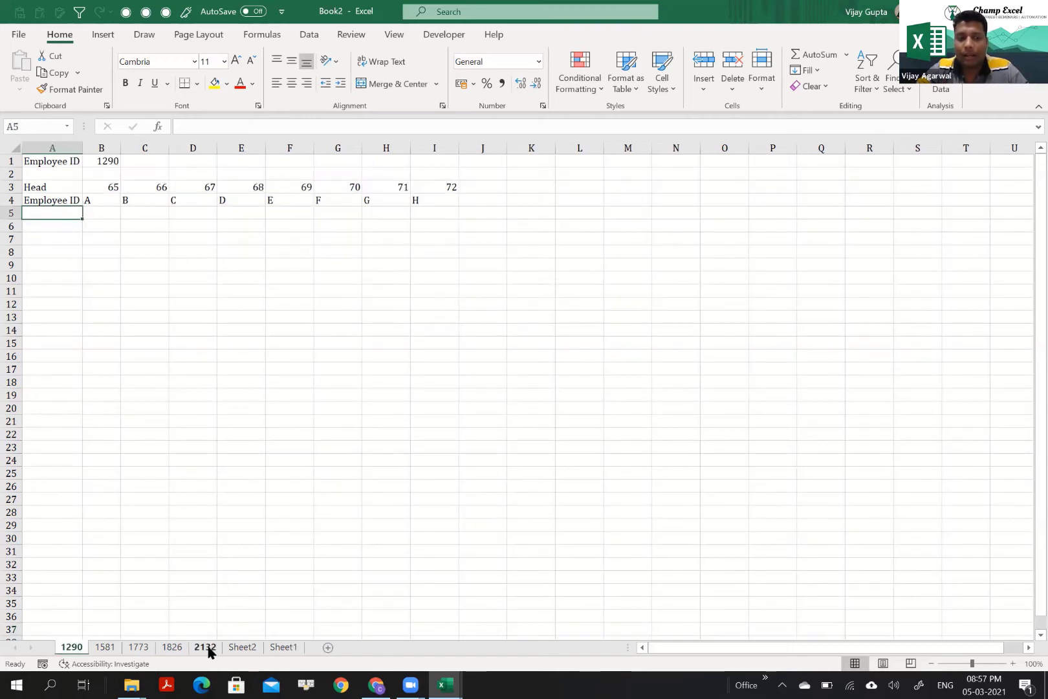
left_click(80, 176)
type("1")
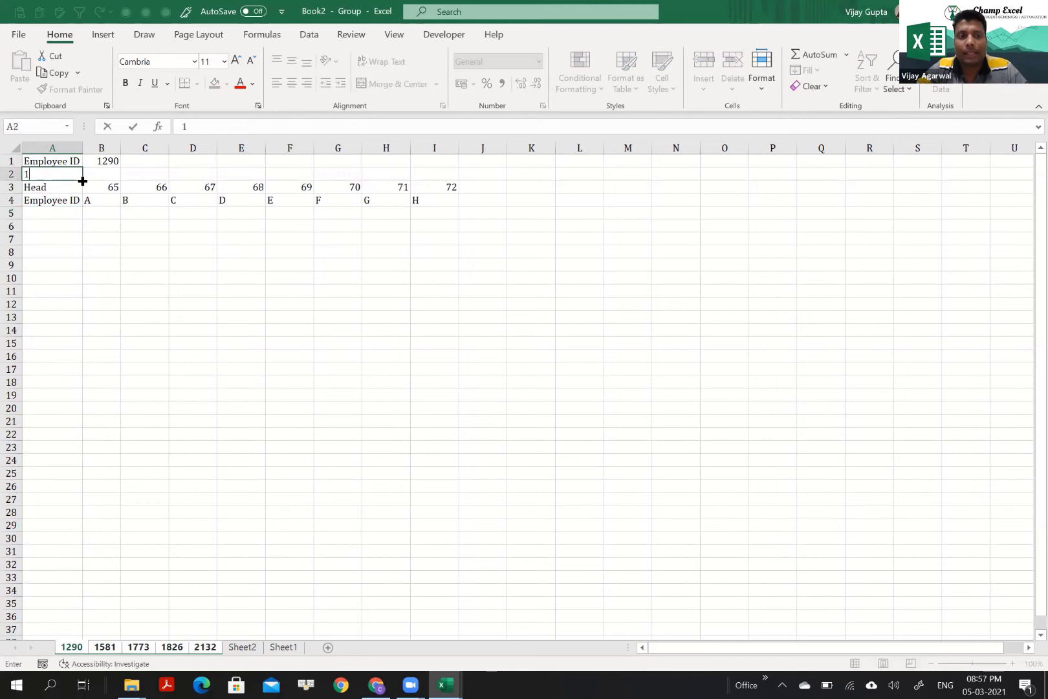
left_click(354, 174, "shift")
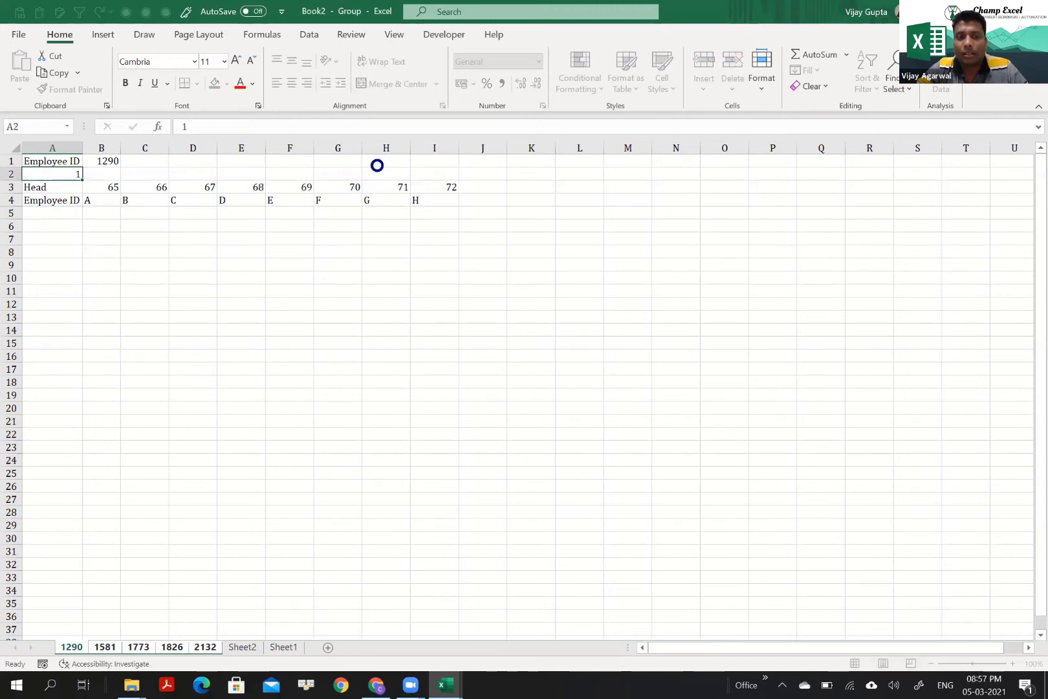
key("ctrl+z")
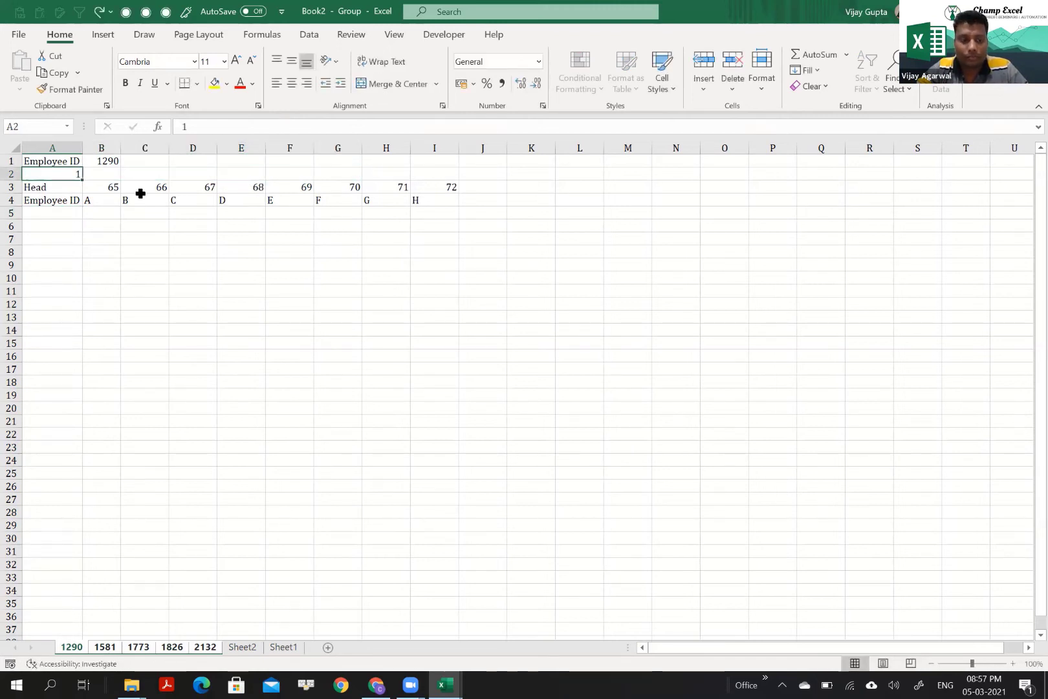
left_click_drag(81, 180, 451, 168)
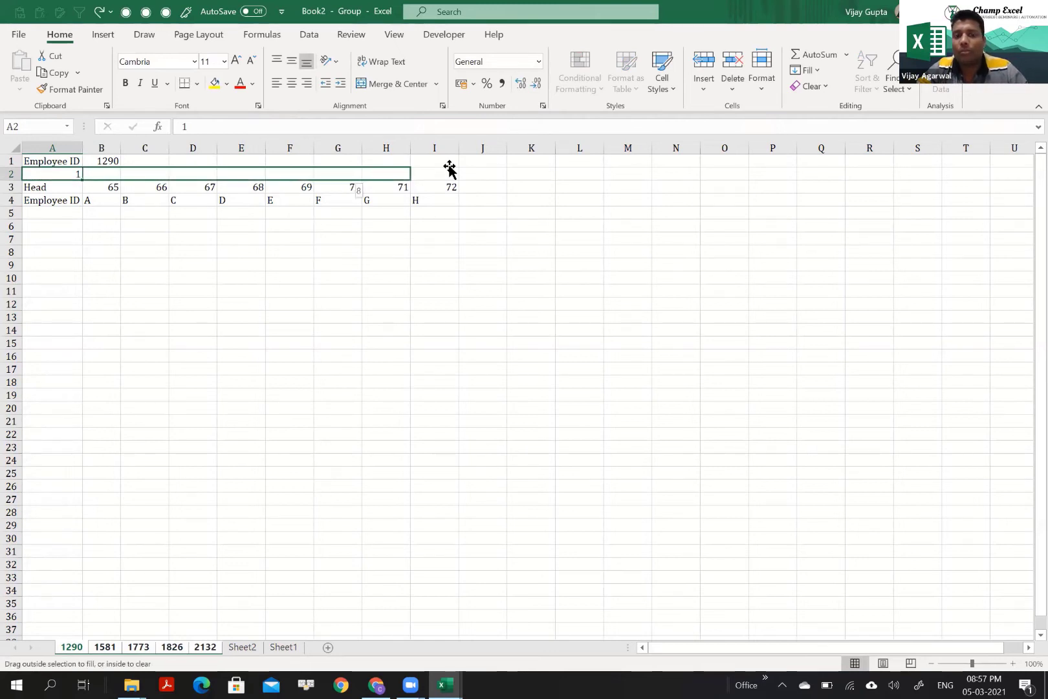
left_click(58, 211)
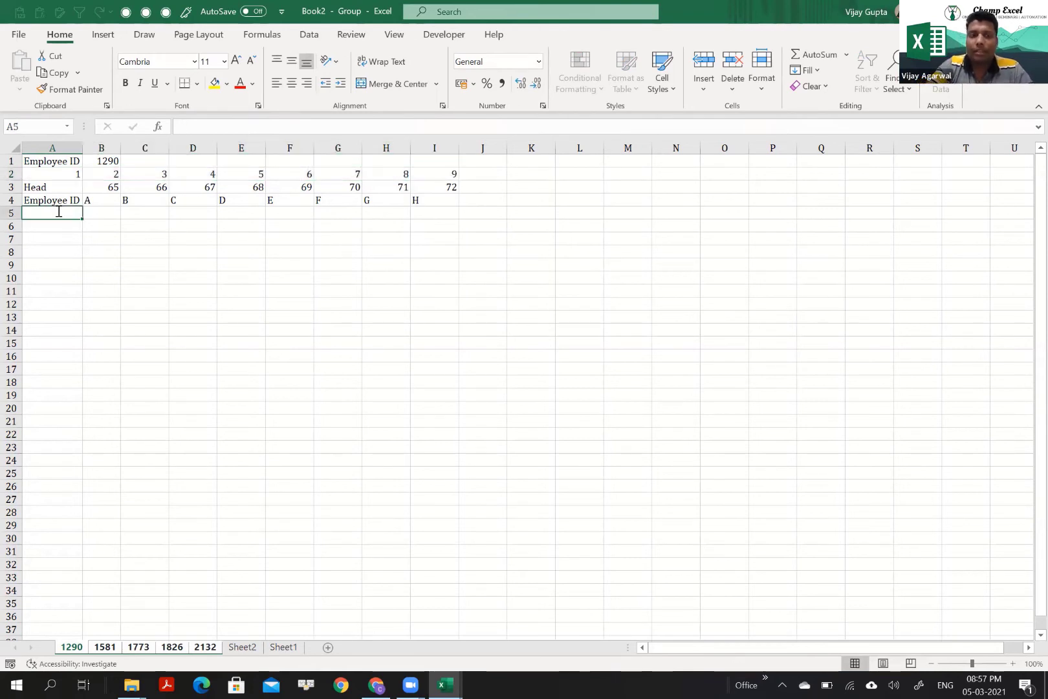
type("=FILTER(")
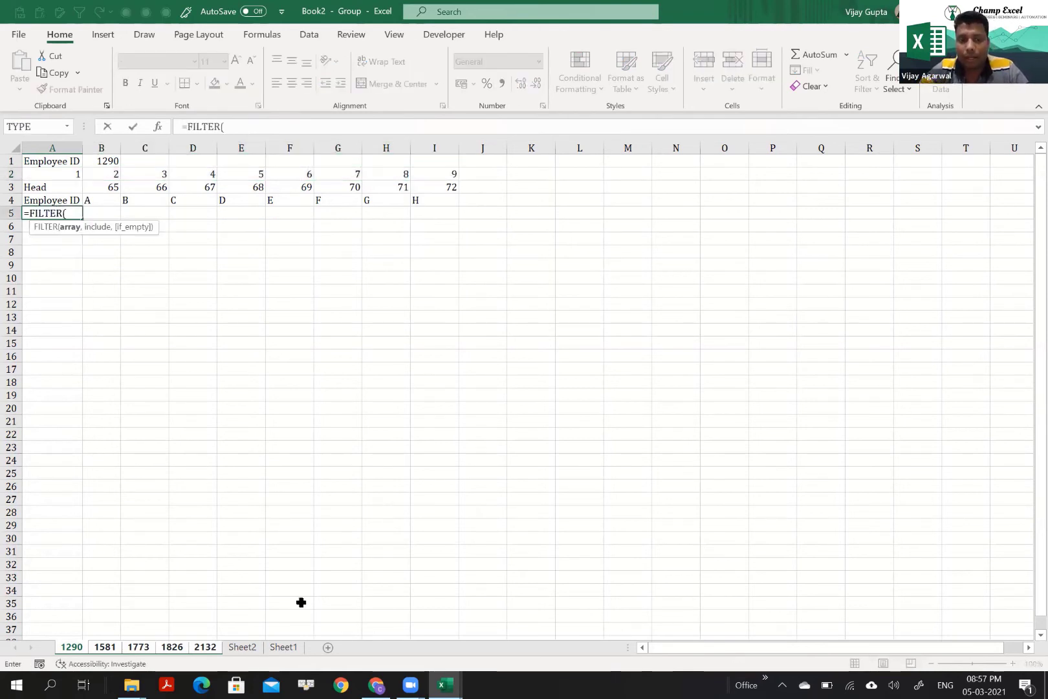
left_click(285, 647)
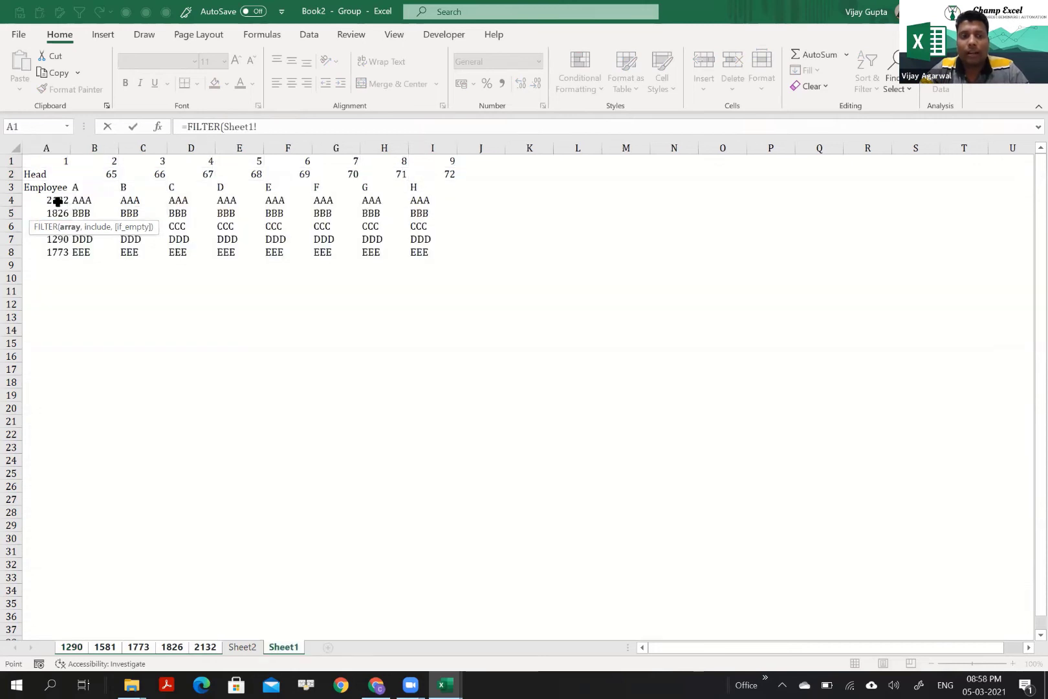
left_click_drag(50, 201, 416, 251)
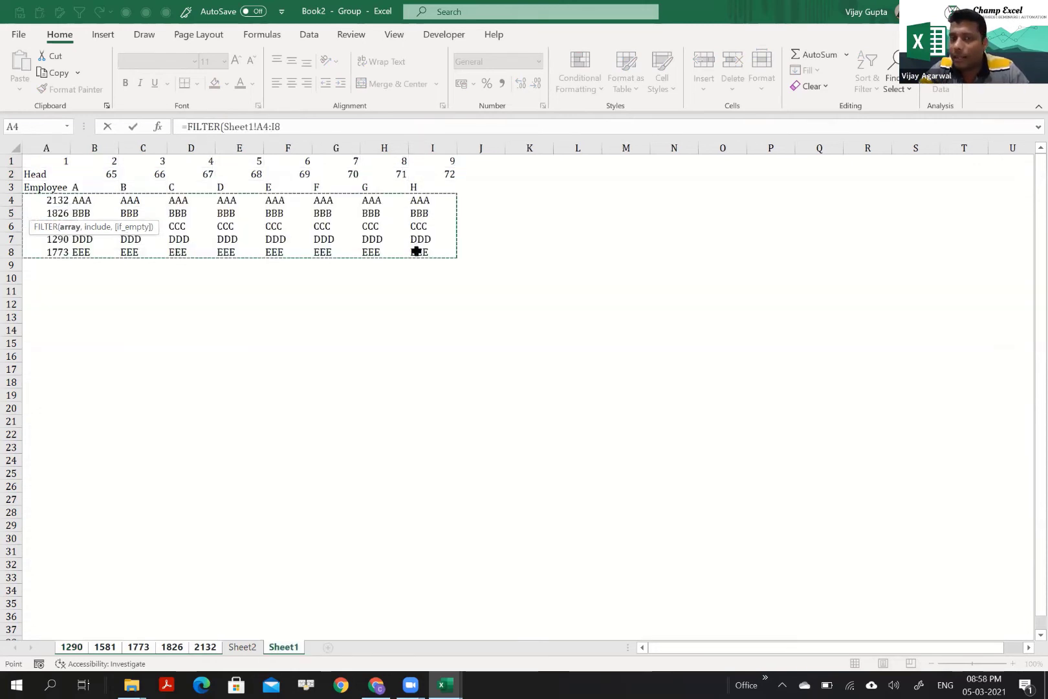
type(",")
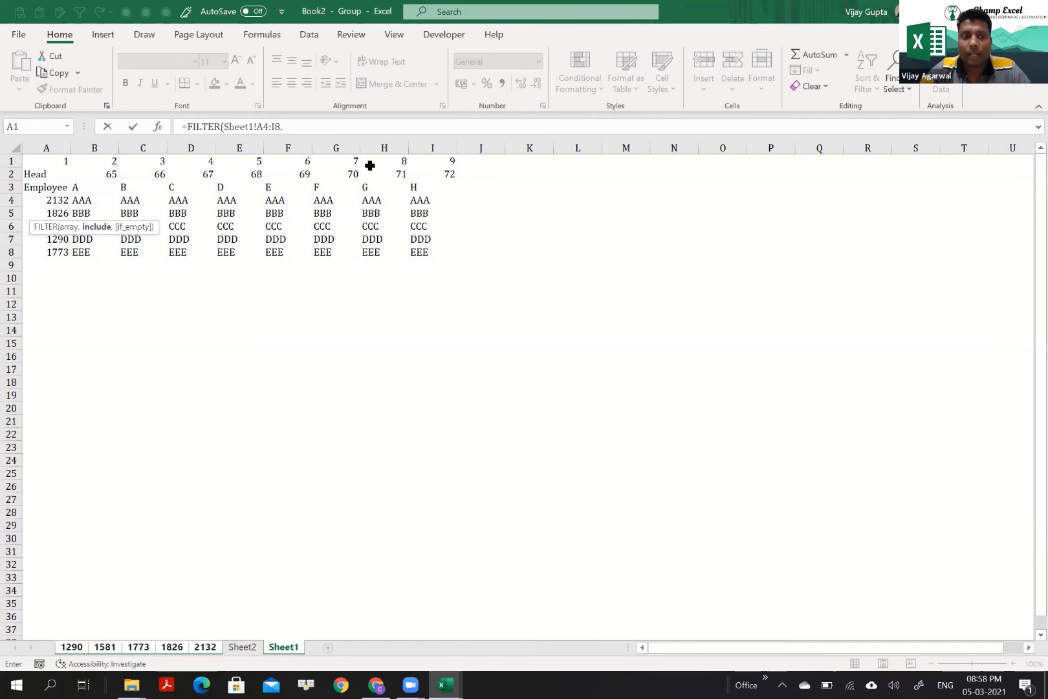
left_click_drag(61, 160, 432, 159)
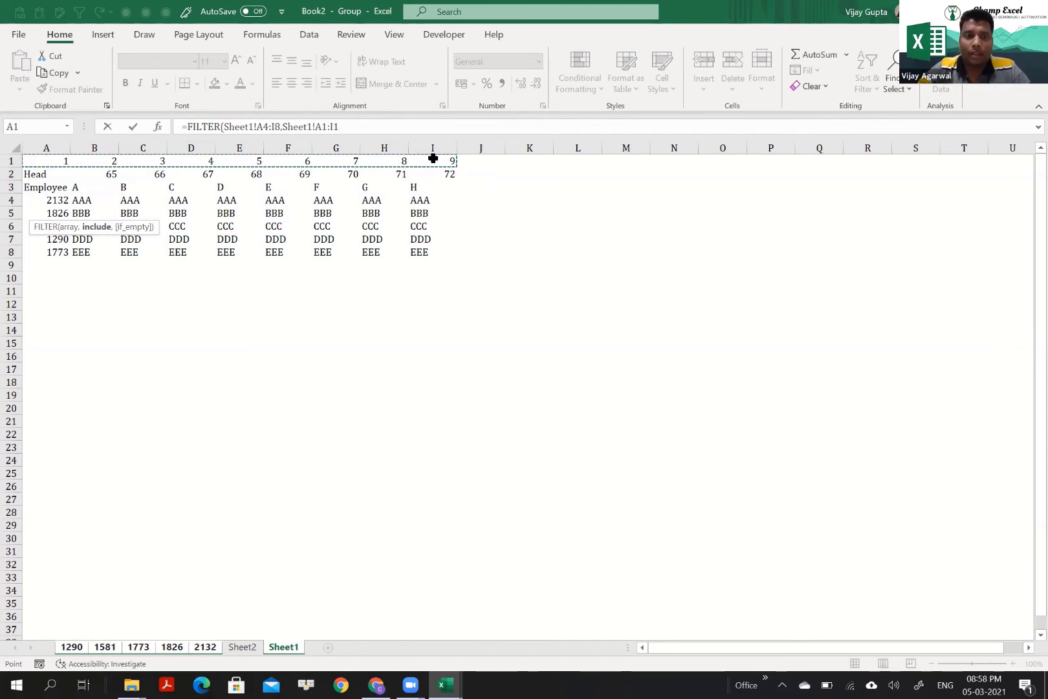
left_click(357, 133)
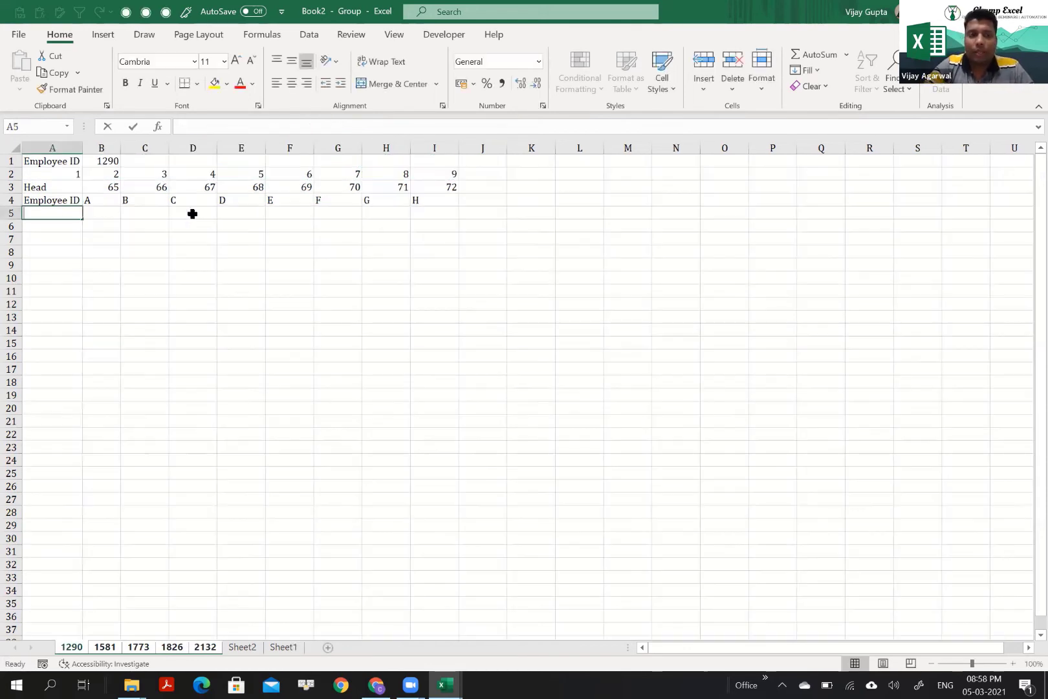
In A5 of the grouped sheets, build a FILTER formula with Sheet1!A4:I8 as the array, followed by Sheet1!A4:A8 and cell B1
type("=filt")
key("Tab")
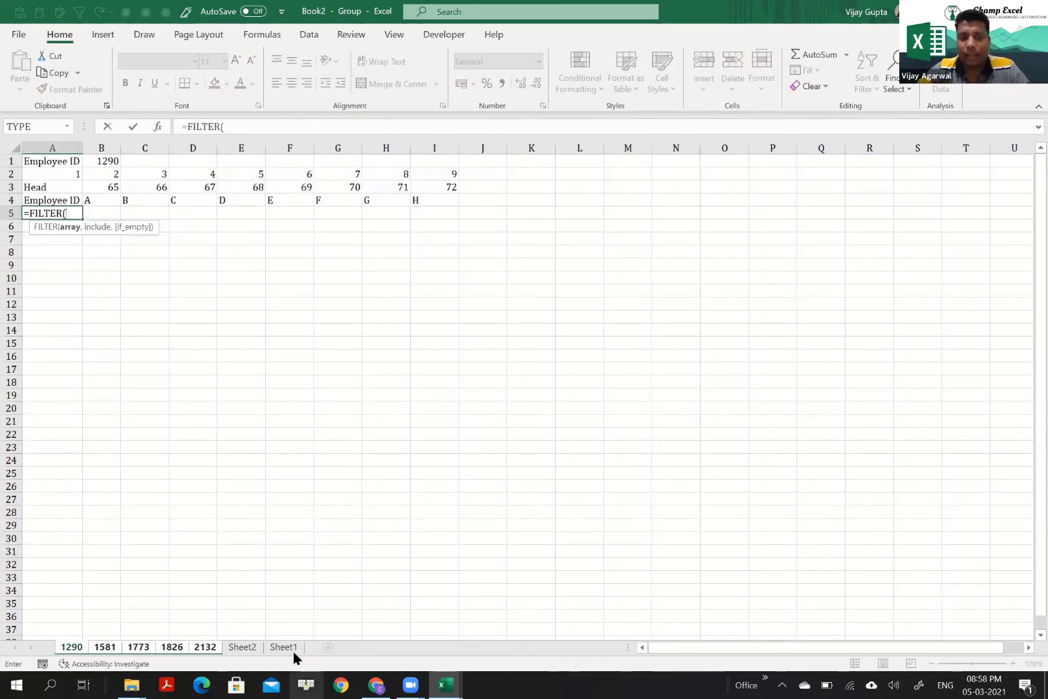
left_click(283, 647)
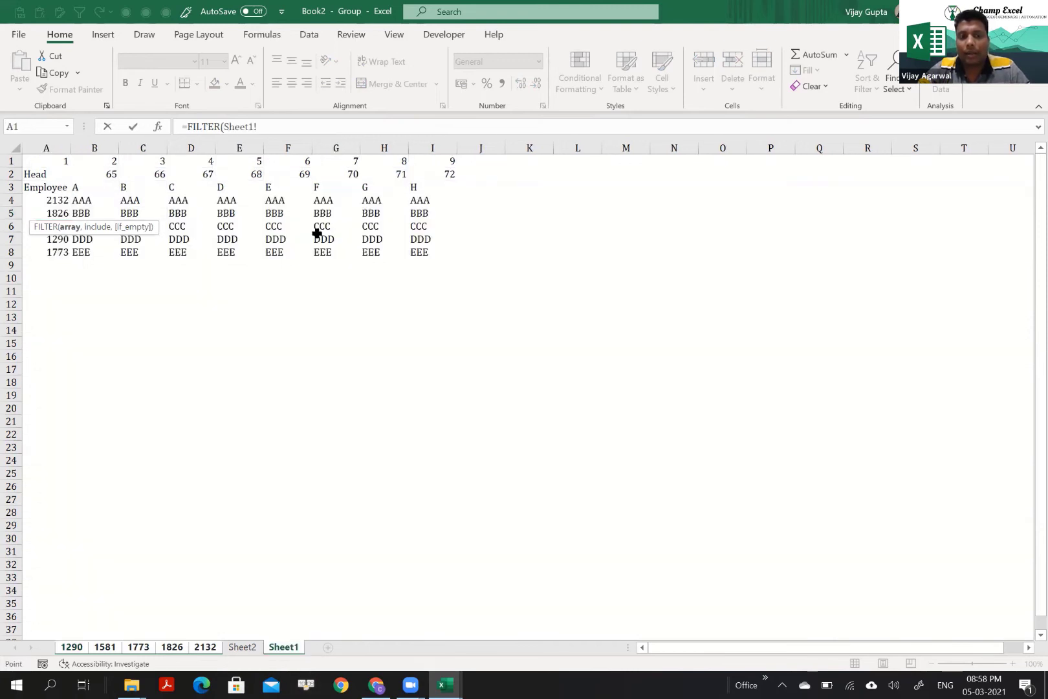
left_click_drag(376, 252, 416, 254)
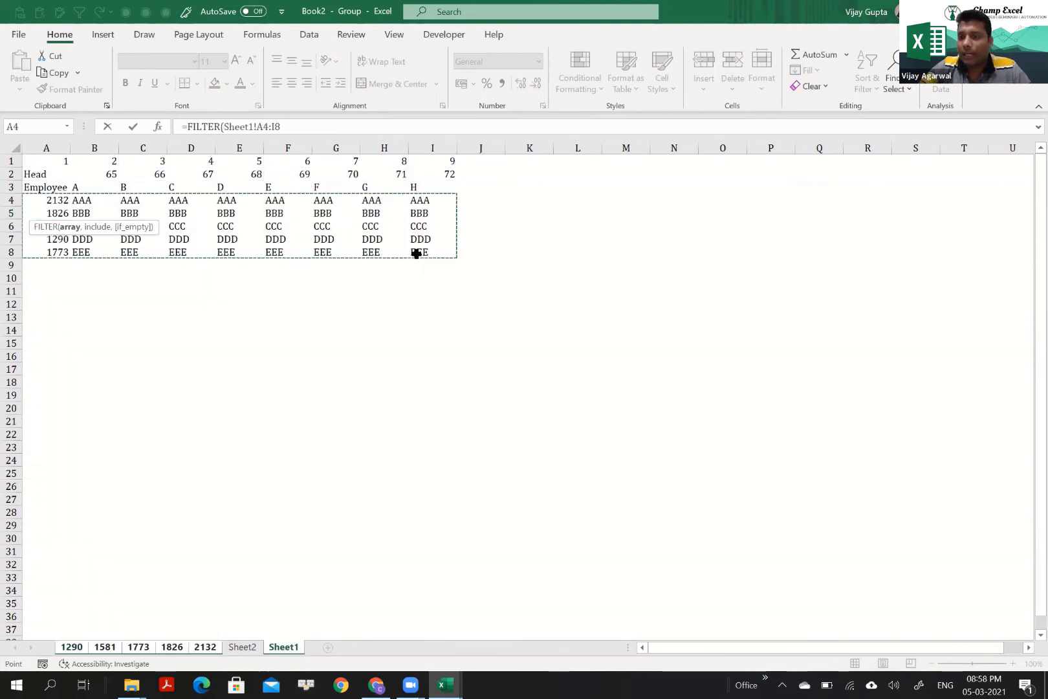
type(",")
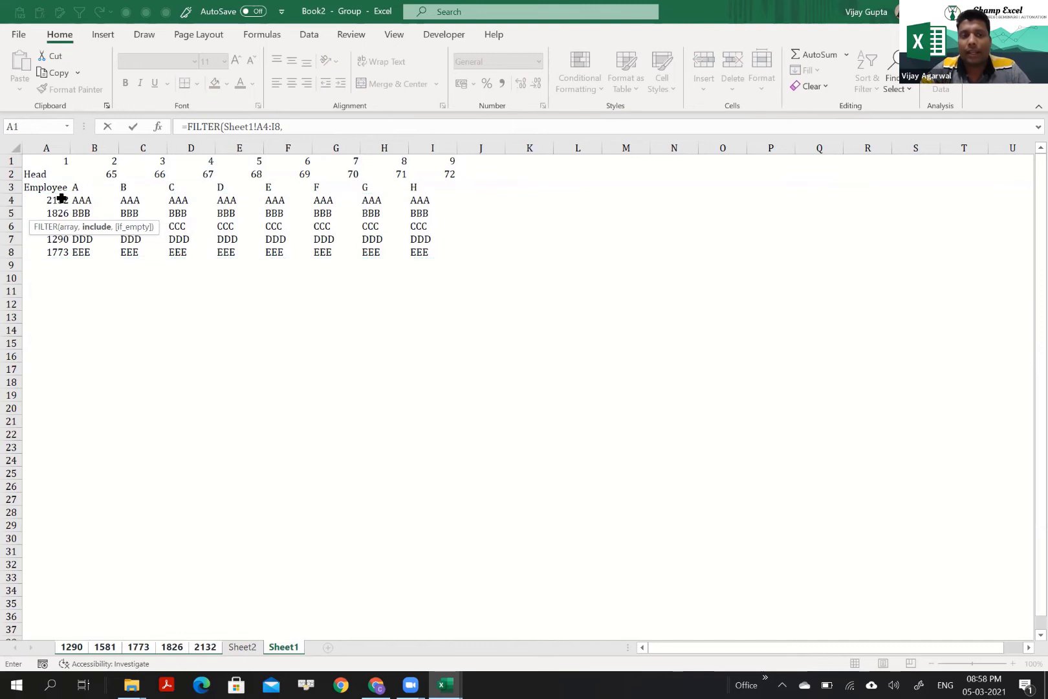
left_click_drag(58, 199, 65, 251)
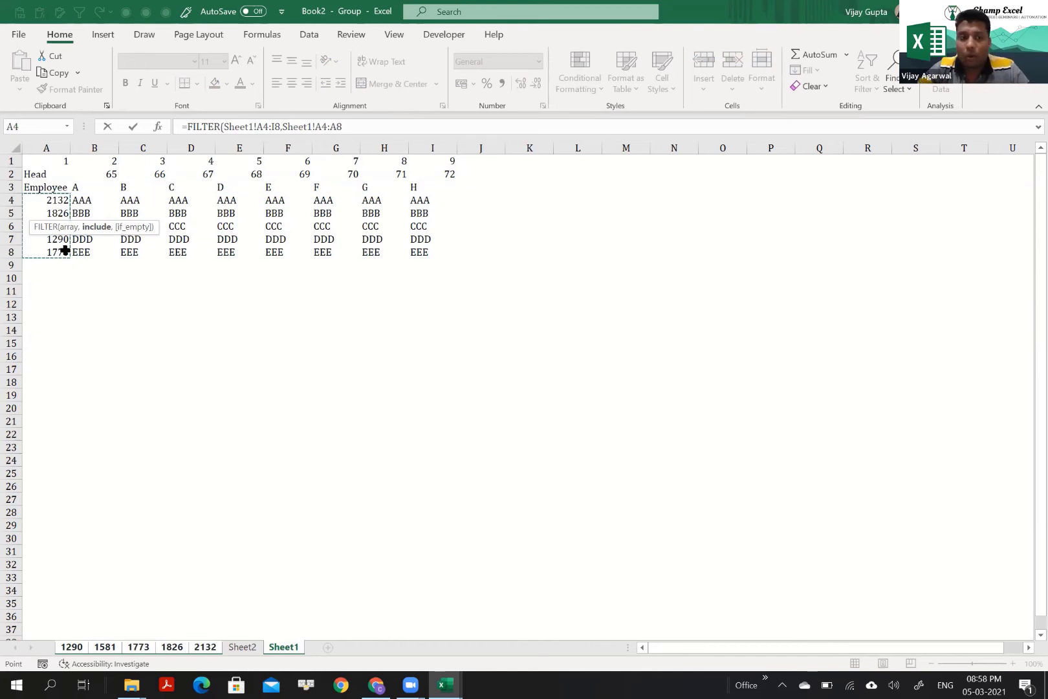
type(",")
left_click(71, 647)
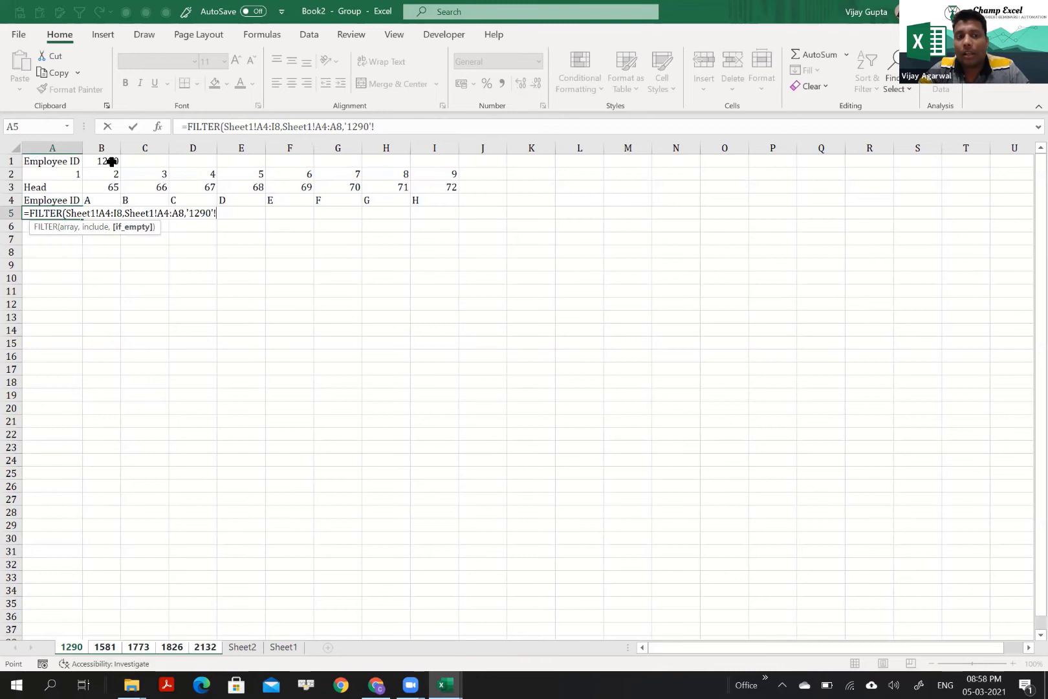
left_click(106, 161)
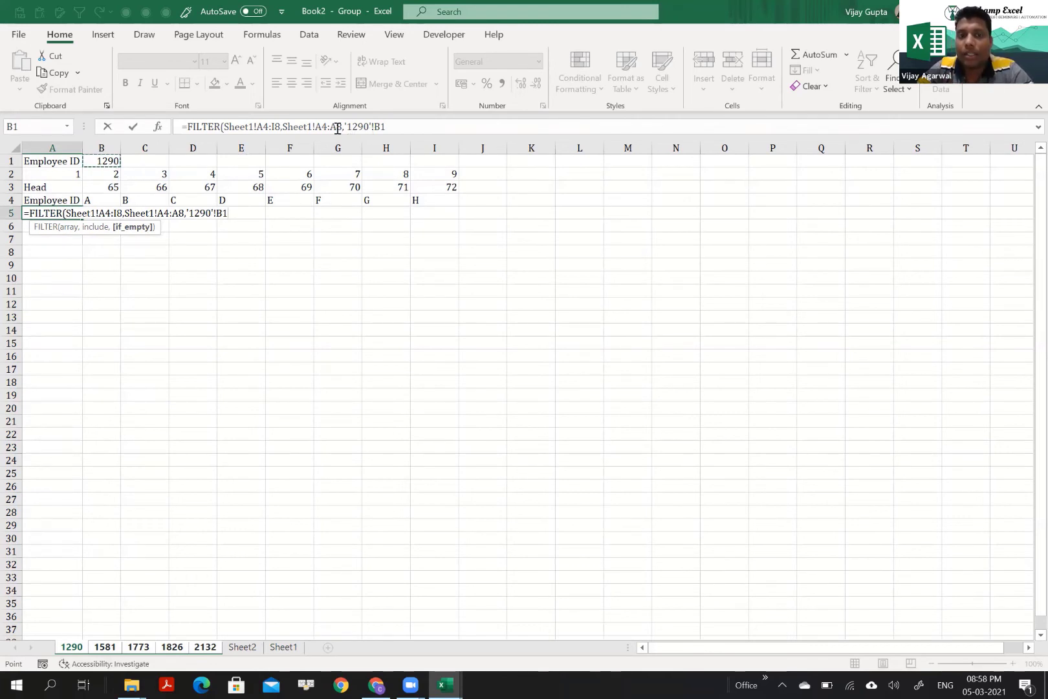
Remove the sheet name before B1 and complete the formula in A5 as =FILTER(Sheet1!A4:I8,Sheet1!A4:A8,B1)
left_click(375, 126)
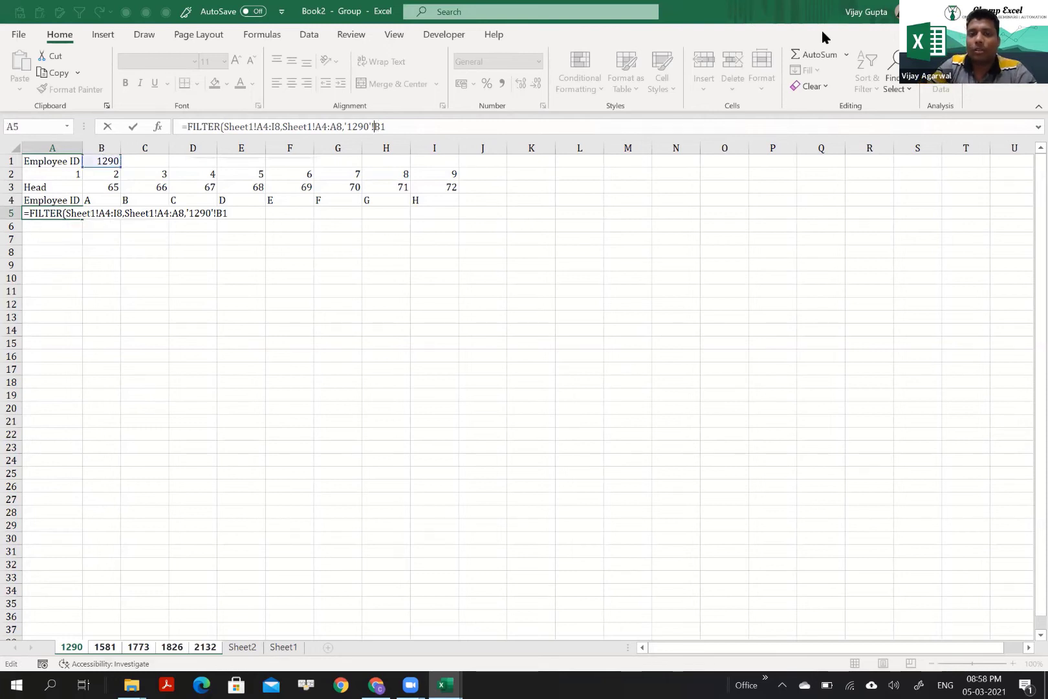
key("BackSpace")
key("BackSpace")
key("BackSpace")
key("BackSpace")
key("BackSpace")
key("BackSpace")
key("BackSpace")
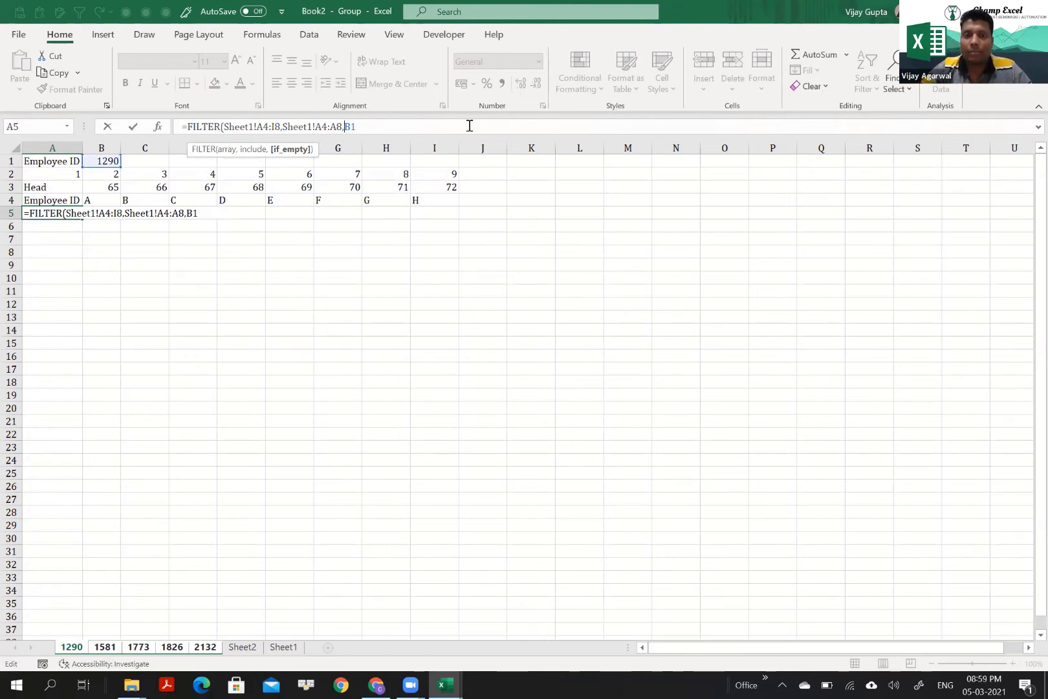
type(")")
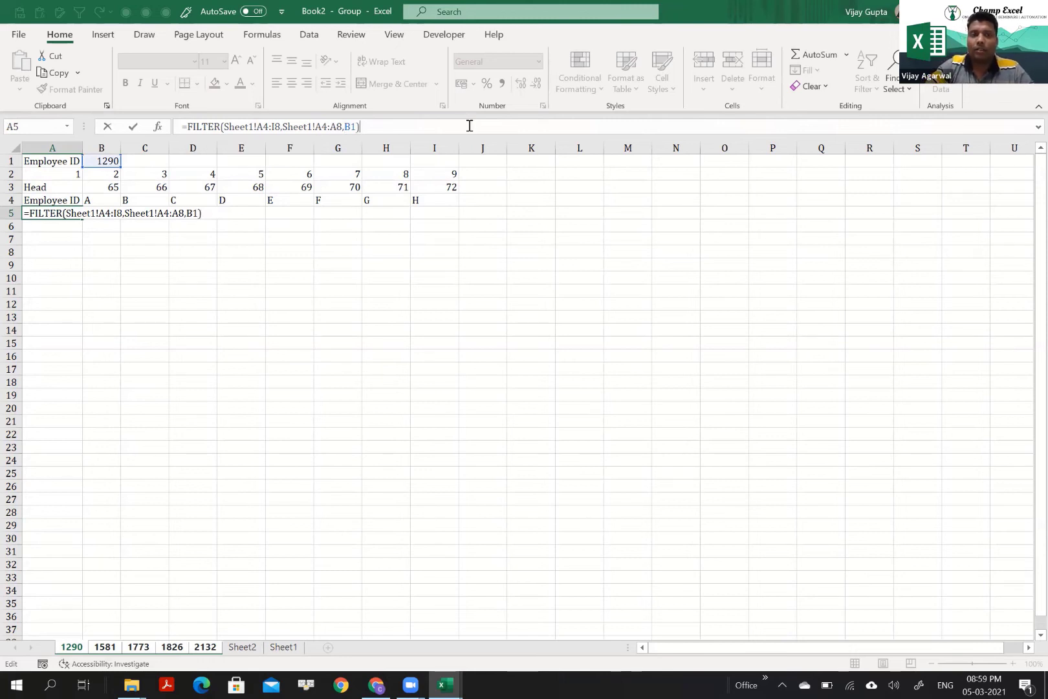
key("Return")
key("Return")
key("Up")
key("Up")
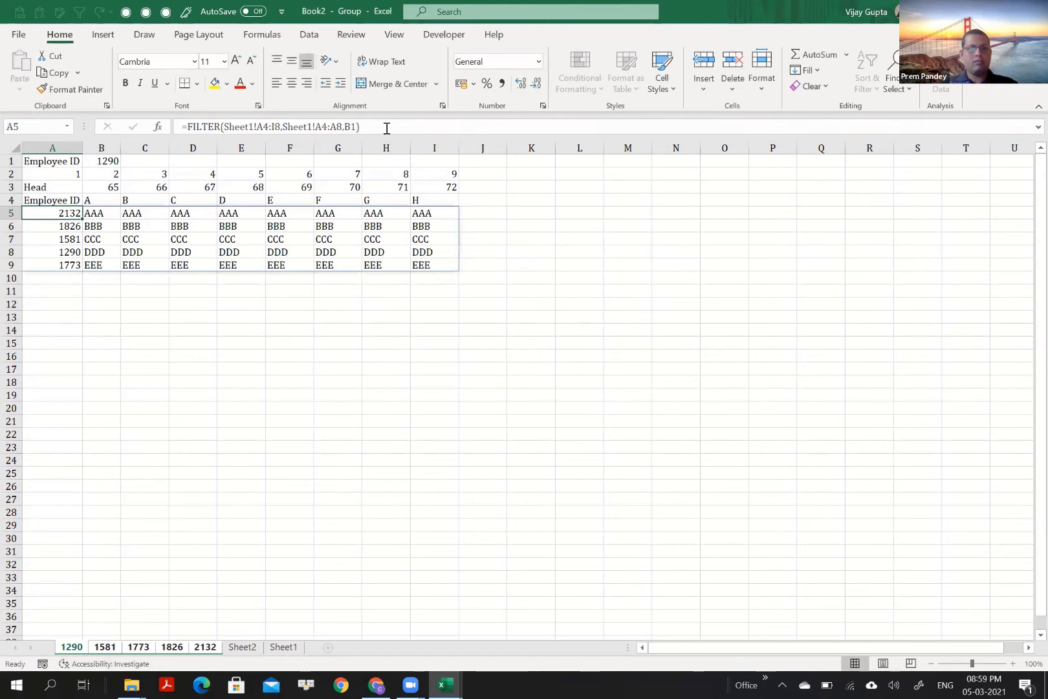
Change the FILTER criterion in A5 to Sheet1!A4:A8=B1
left_click(347, 127)
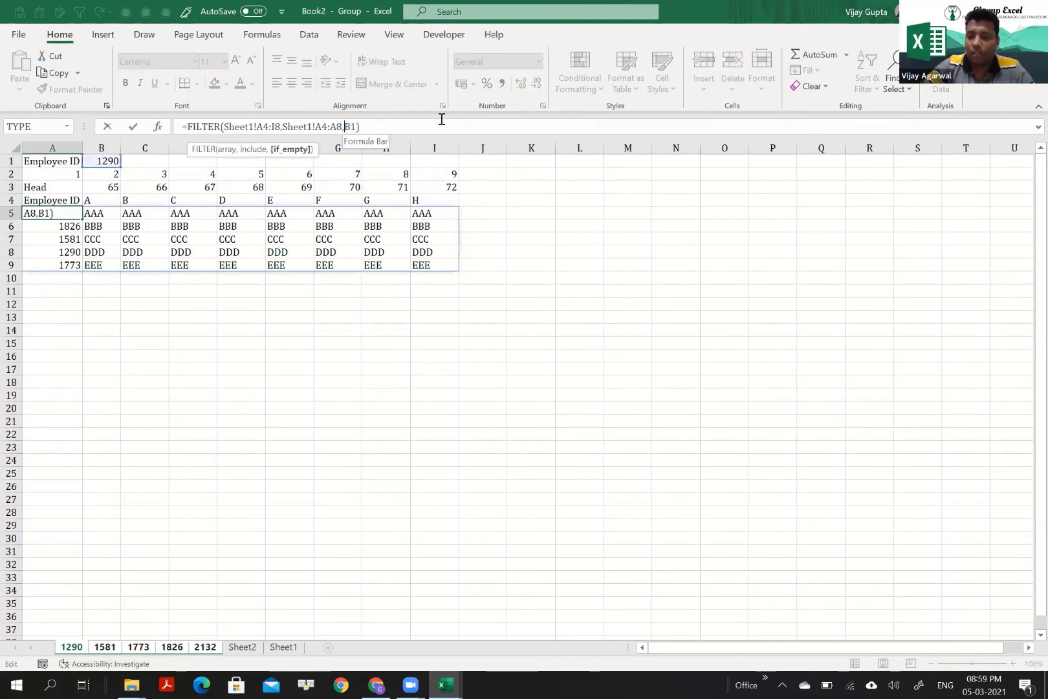
key("BackSpace")
type("=")
key("Return")
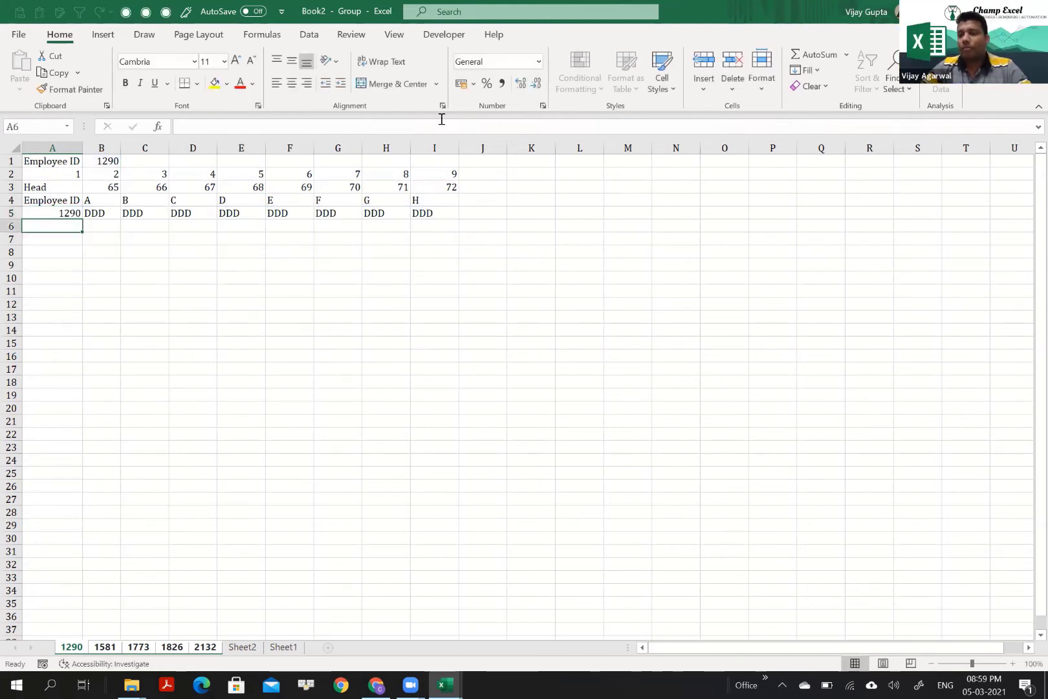
Ungroup the sheets and examine the filtered employee row on each employee sheet
left_click(240, 647, "ctrl")
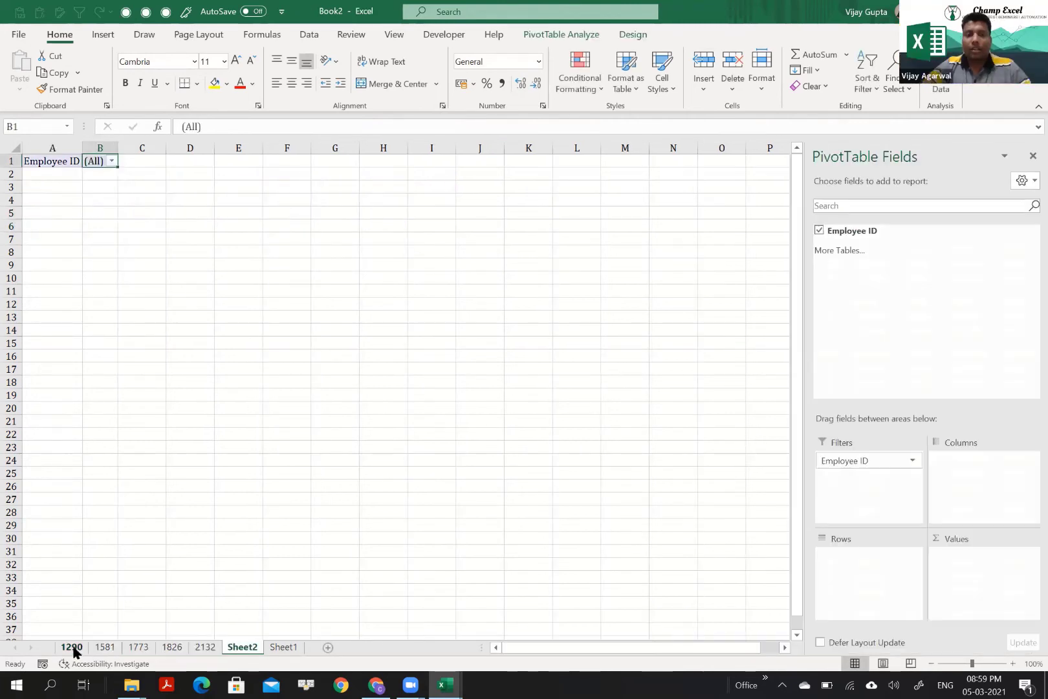
left_click(73, 647)
key("ctrl+shift+Page_Down")
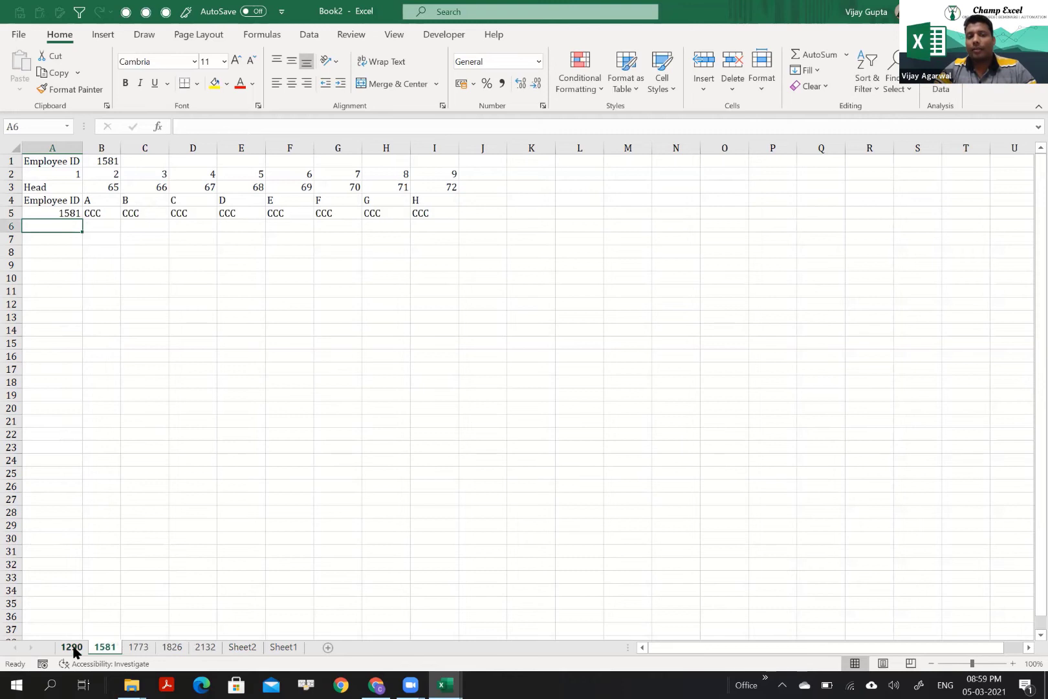
key("ctrl+Page_Down")
key("ctrl+Page_Down")
key("ctrl+Page_Down")
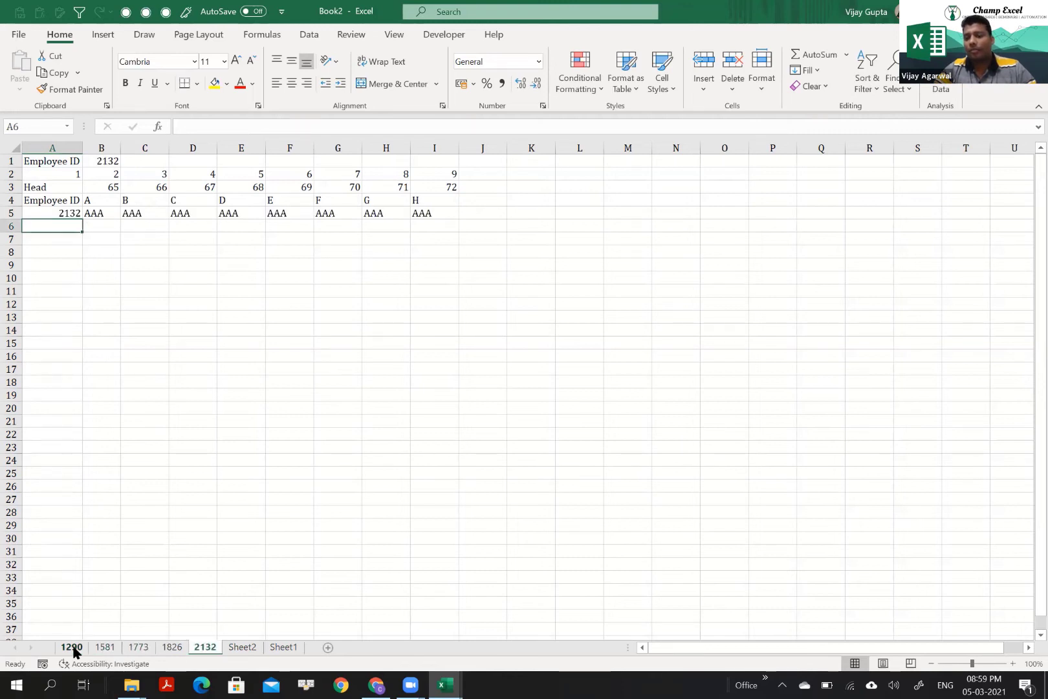
key("ctrl+Page_Up")
key("ctrl+Page_Up")
key("ctrl+Page_Up")
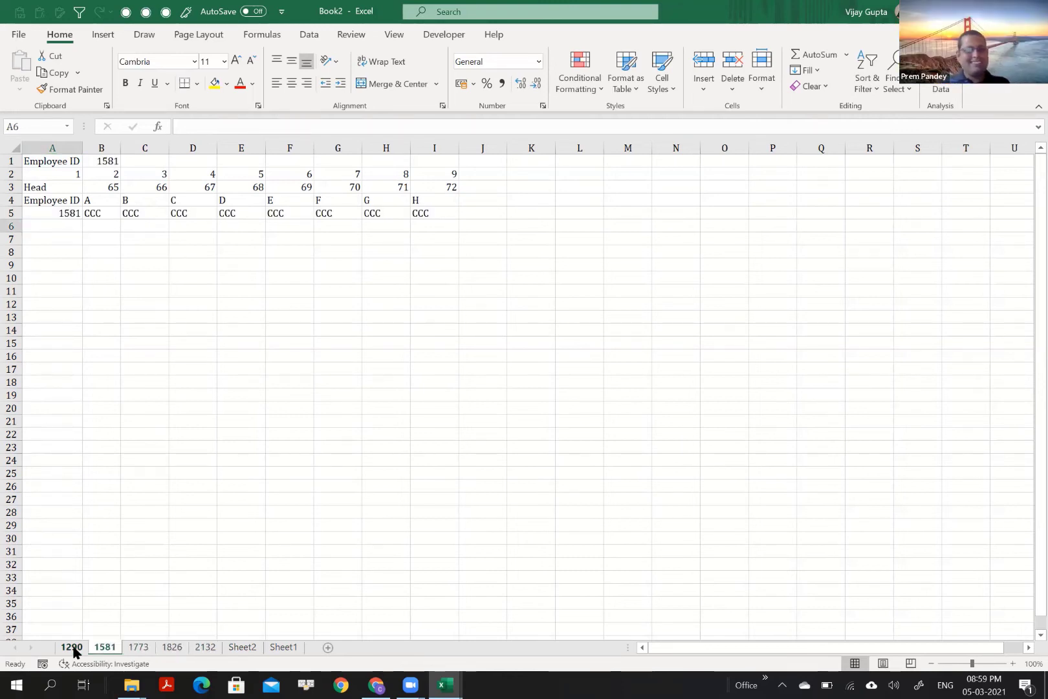
key("ctrl+Page_Down")
key("ctrl+Page_Down")
key("ctrl+Page_Down")
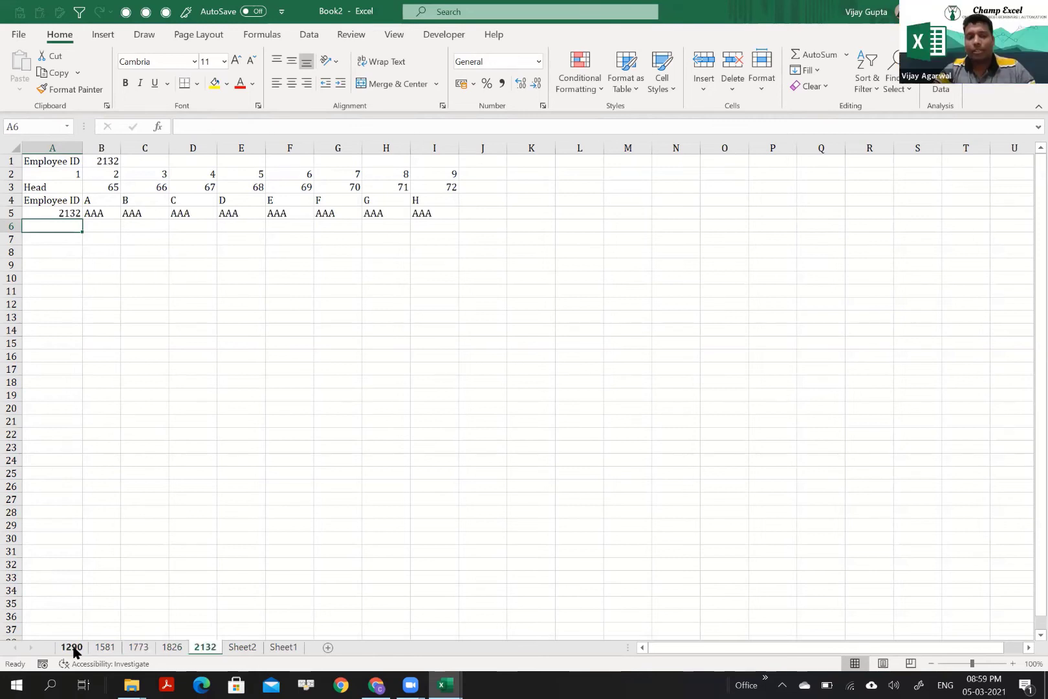
On Sheet1, fill the employee ID from A4 down into A5
key("ctrl+Page_Down")
key("ctrl+Page_Down")
key("ctrl+Left")
key("Up")
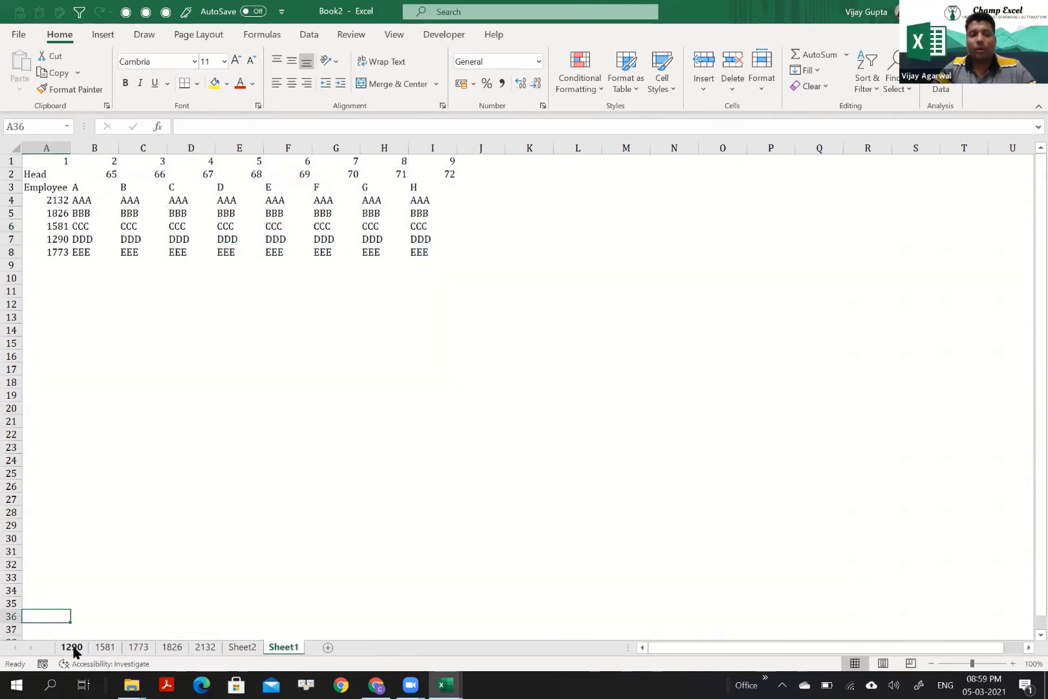
key("ctrl+Up")
key("Up")
key("Up")
key("Up")
key("ctrl+d")
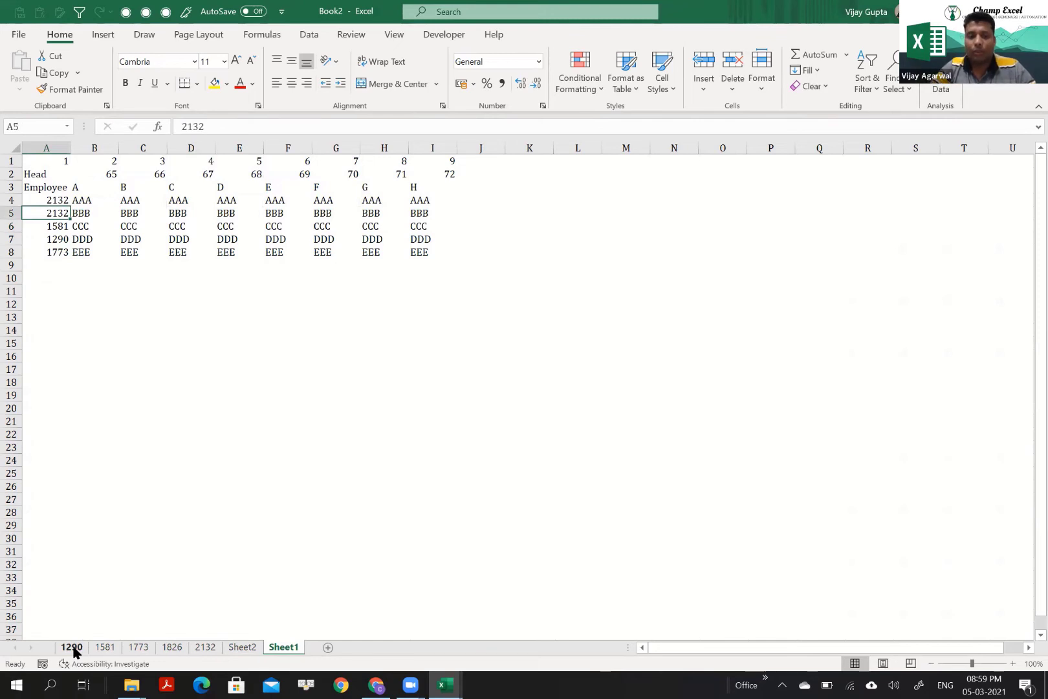
Examine the FILTER results on the last two employee sheets and return to Sheet1
key("ctrl+Page_Up")
key("ctrl+Page_Up")
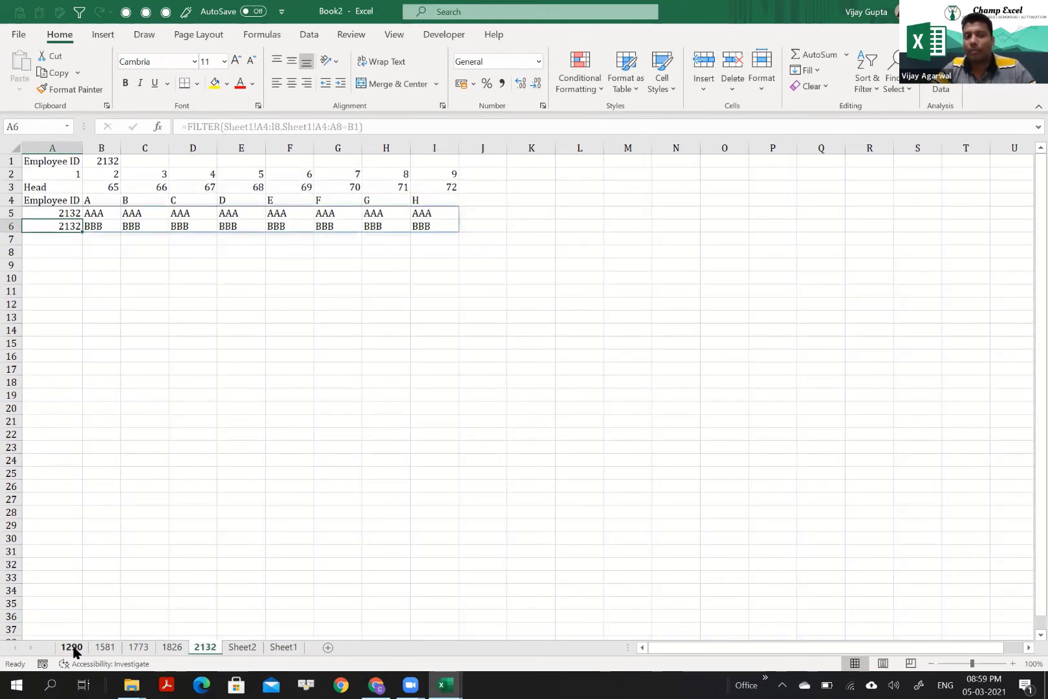
key("Up")
key("ctrl+Page_Up")
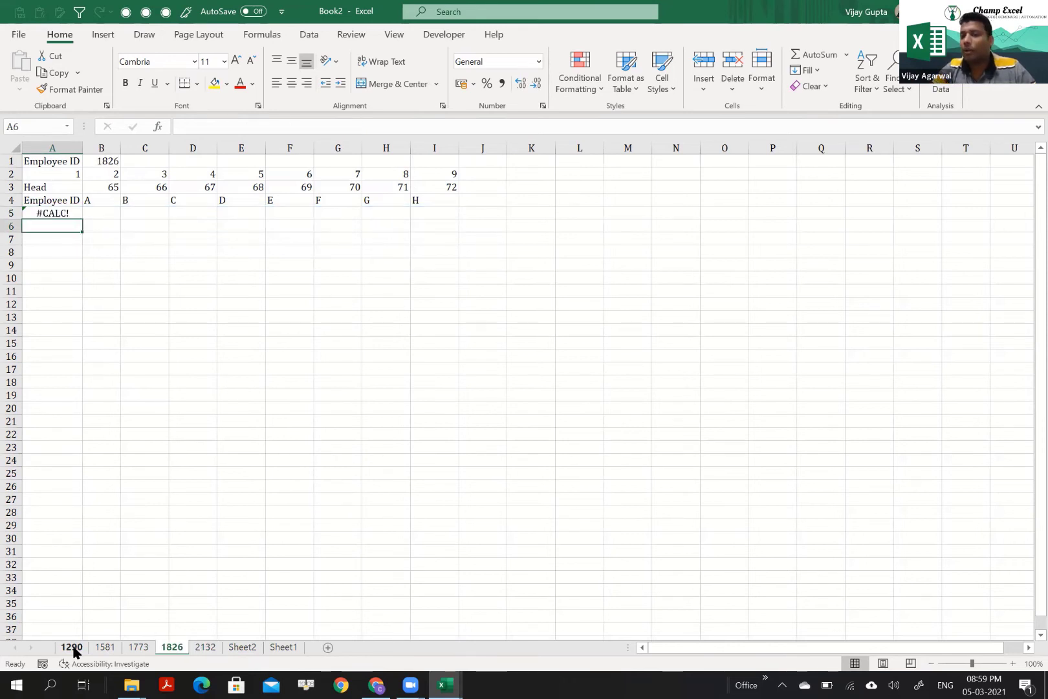
key("Up")
key("Up")
key("ctrl+Page_Down")
key("ctrl+Page_Down")
key("ctrl+Page_Down")
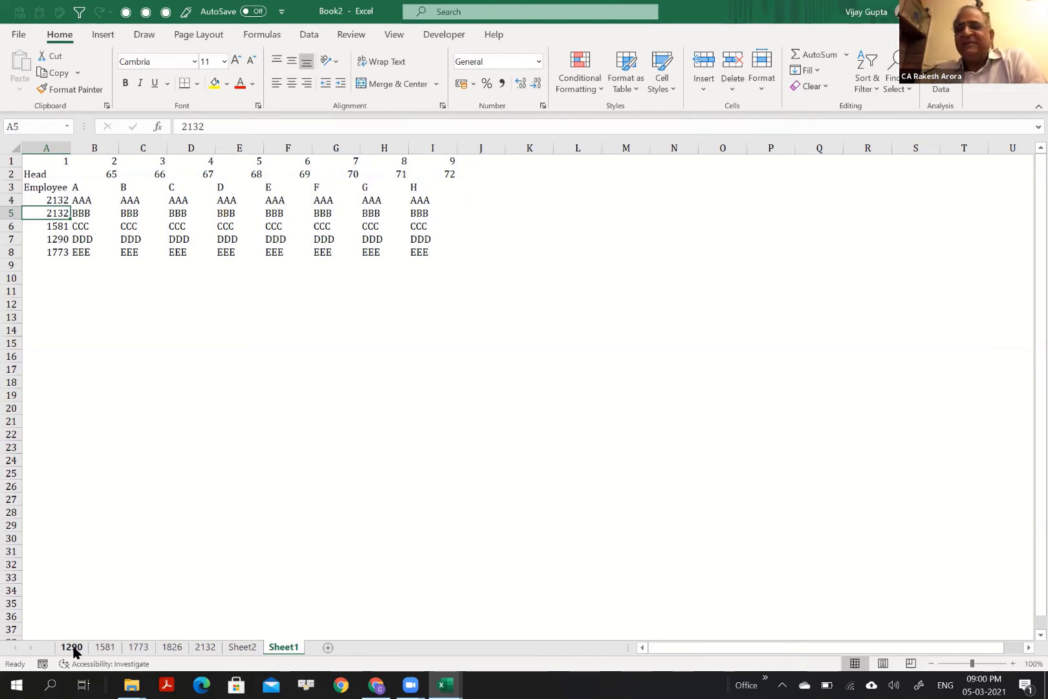
Group all five employee sheets and copy them into a new workbook
left_click(72, 647)
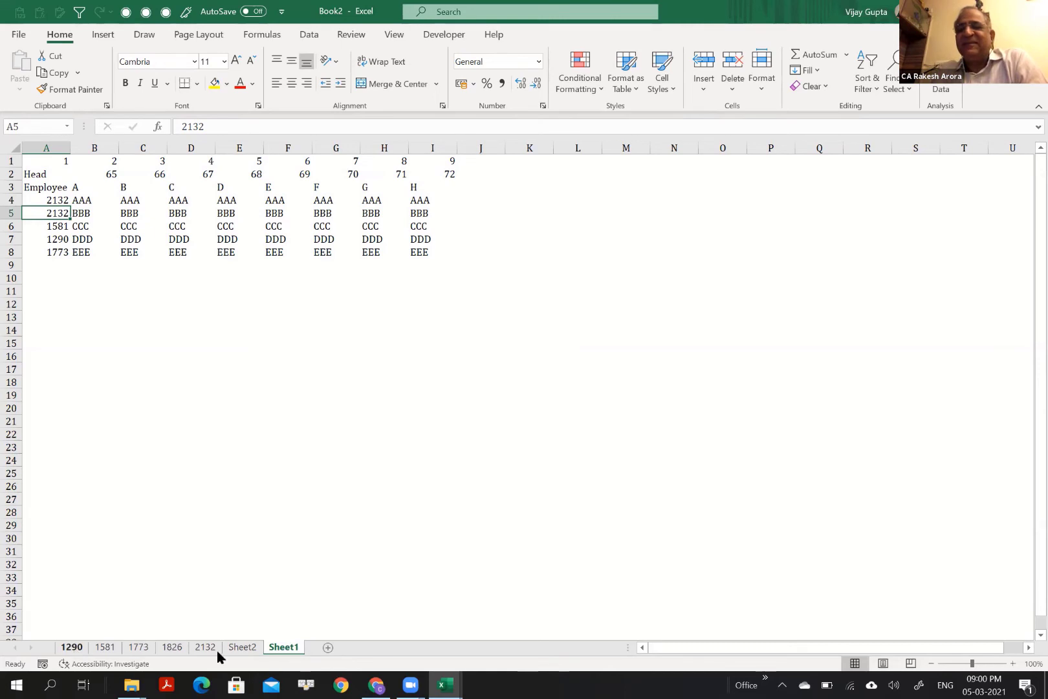
left_click(214, 649, "shift")
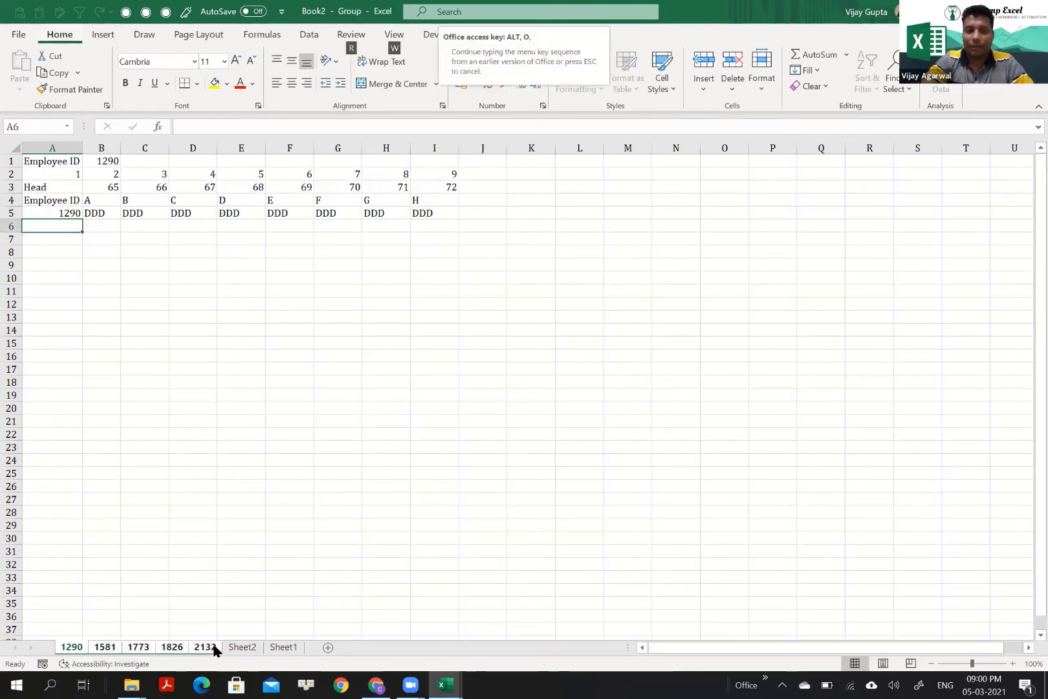
key("alt+e")
key("m")
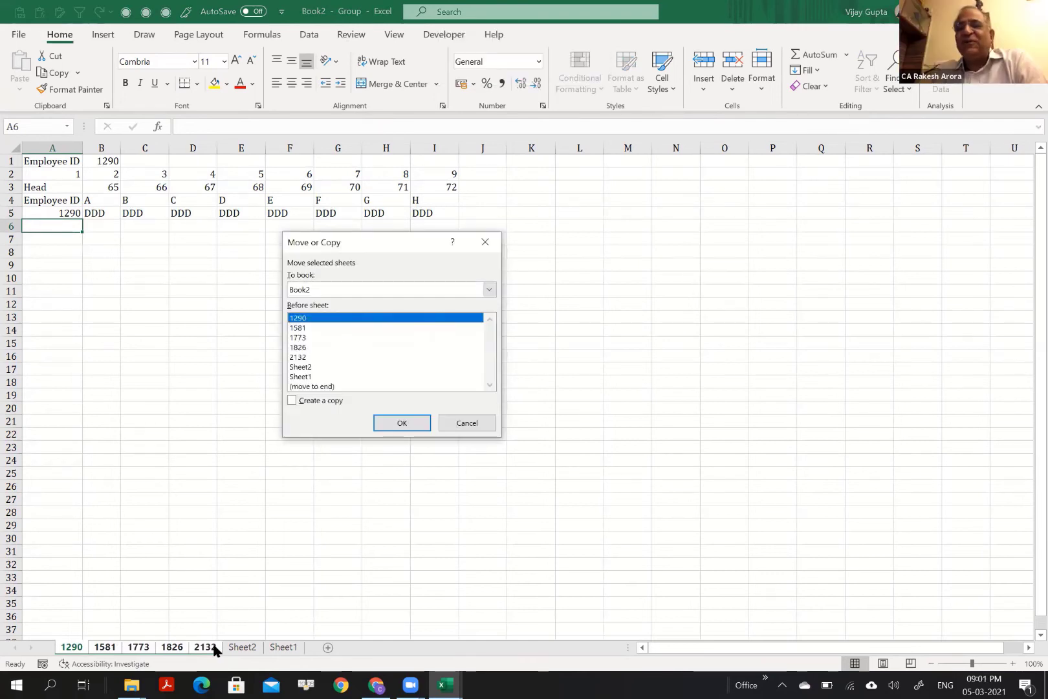
key("alt+c")
key("alt+t")
key("Home")
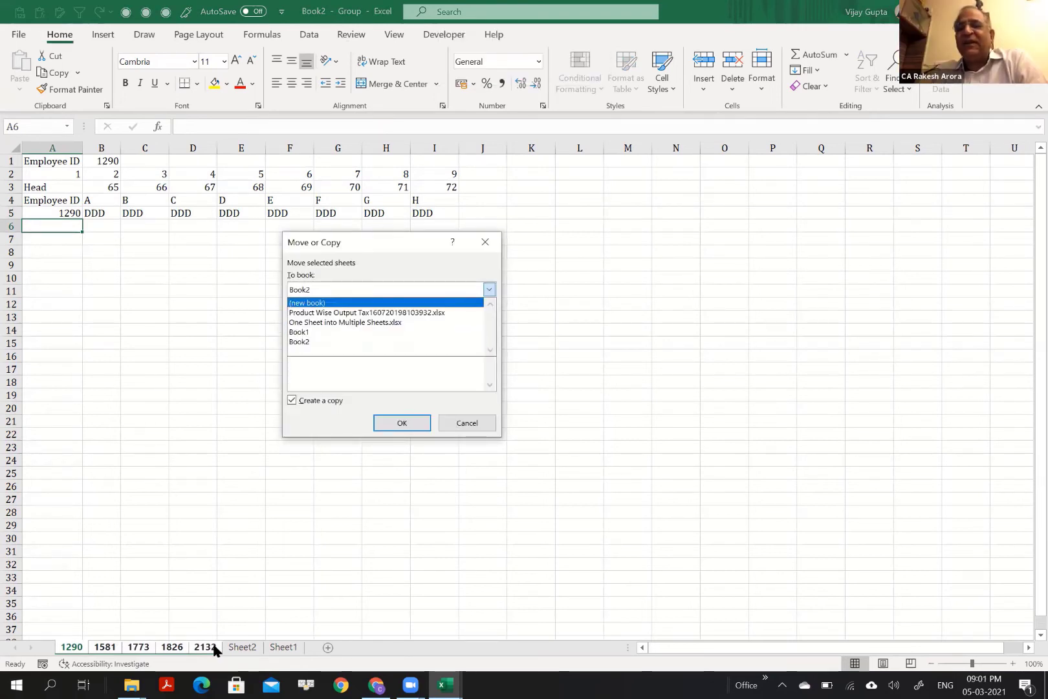
key("Return")
key("Return")
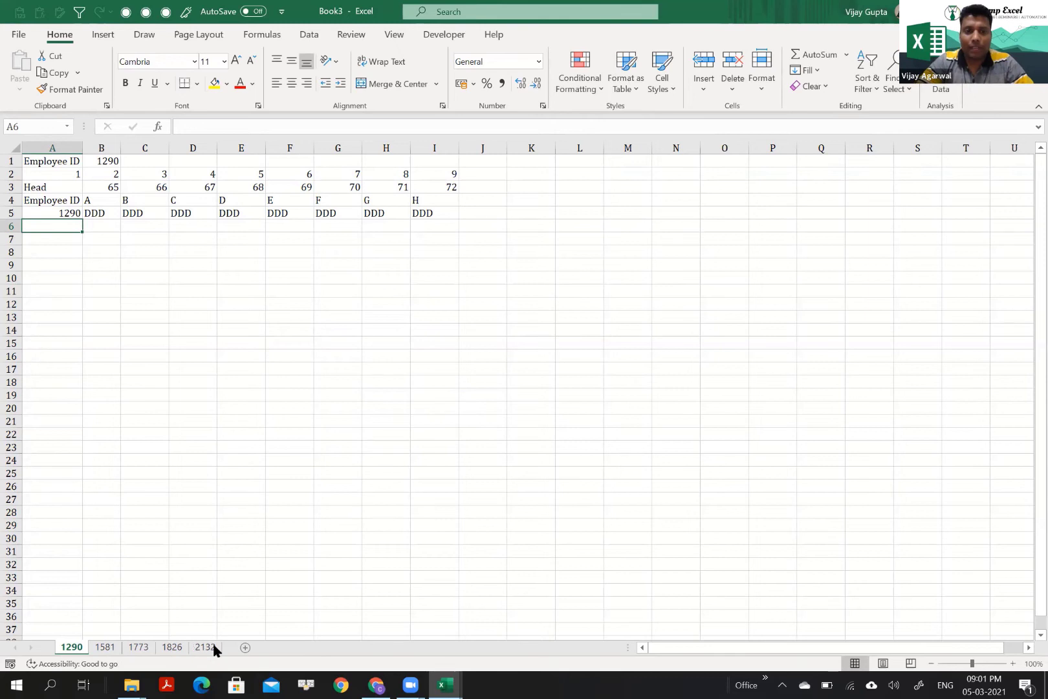
Close the new workbook without saving and ungroup the employee sheets in Book2 by displaying Sheet2
key("ctrl+w")
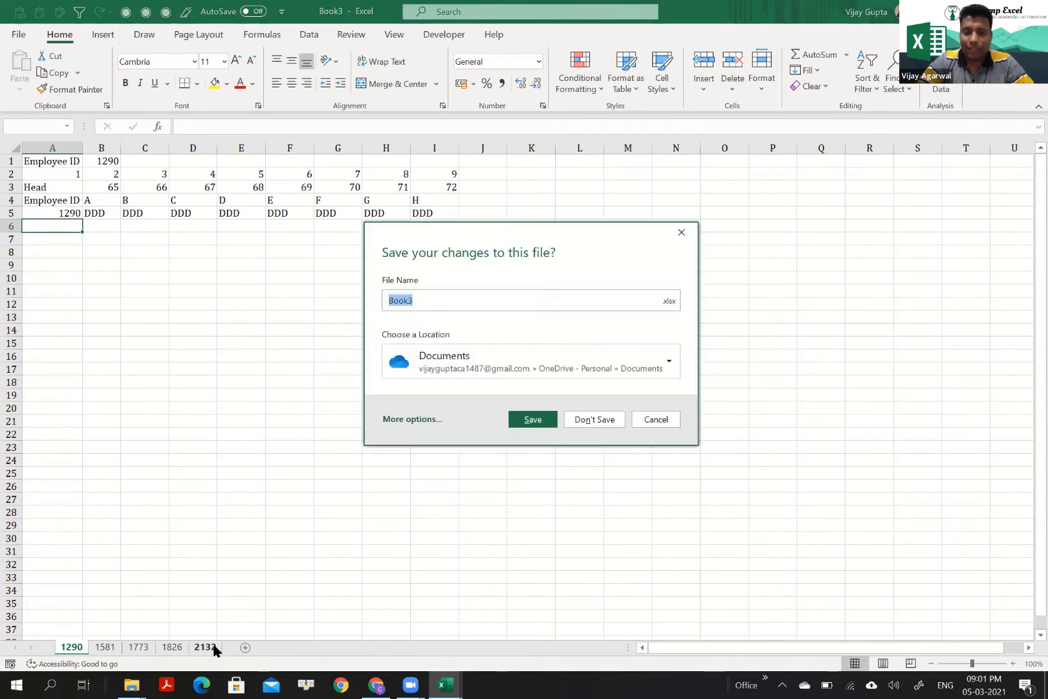
key("n")
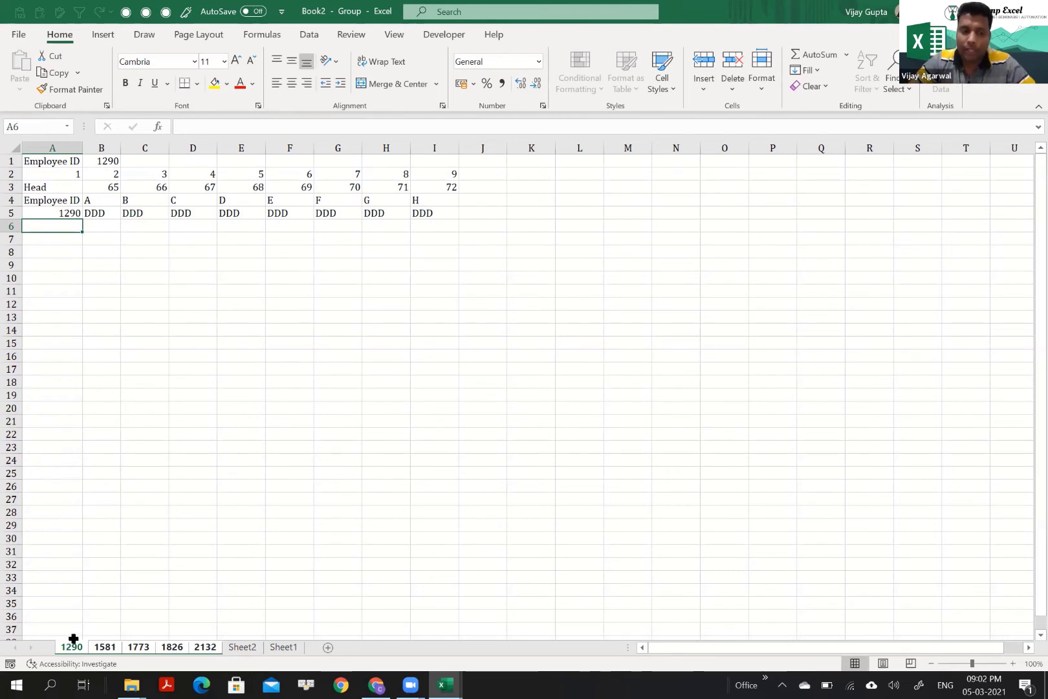
left_click(233, 649)
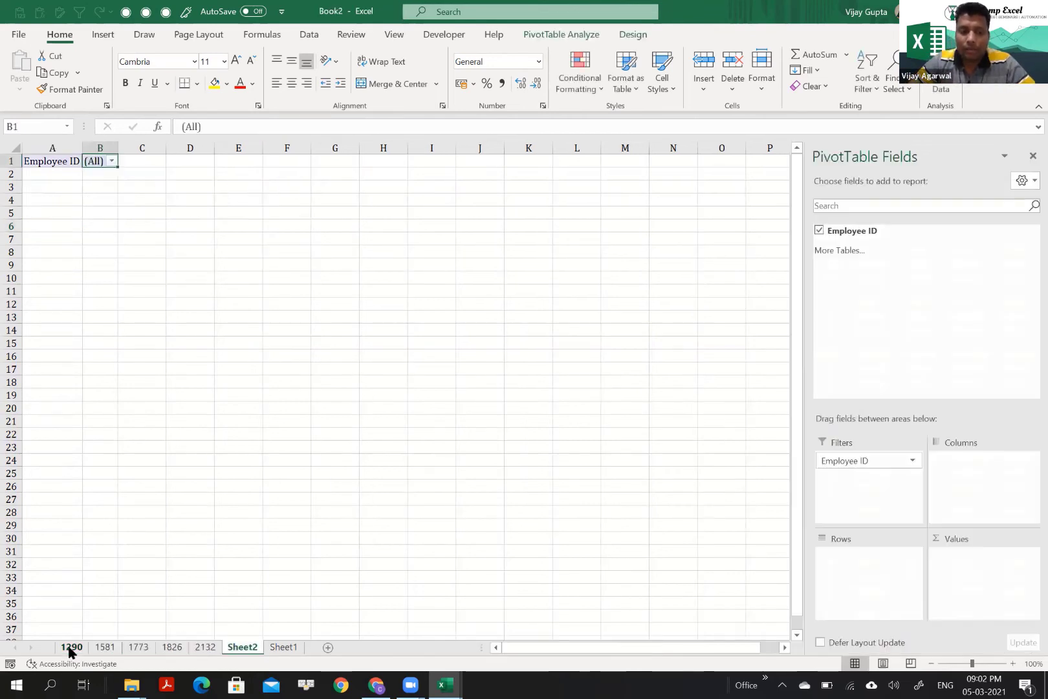
Select the first through last employee sheets again and create a copy of them in a new book
left_click(71, 647)
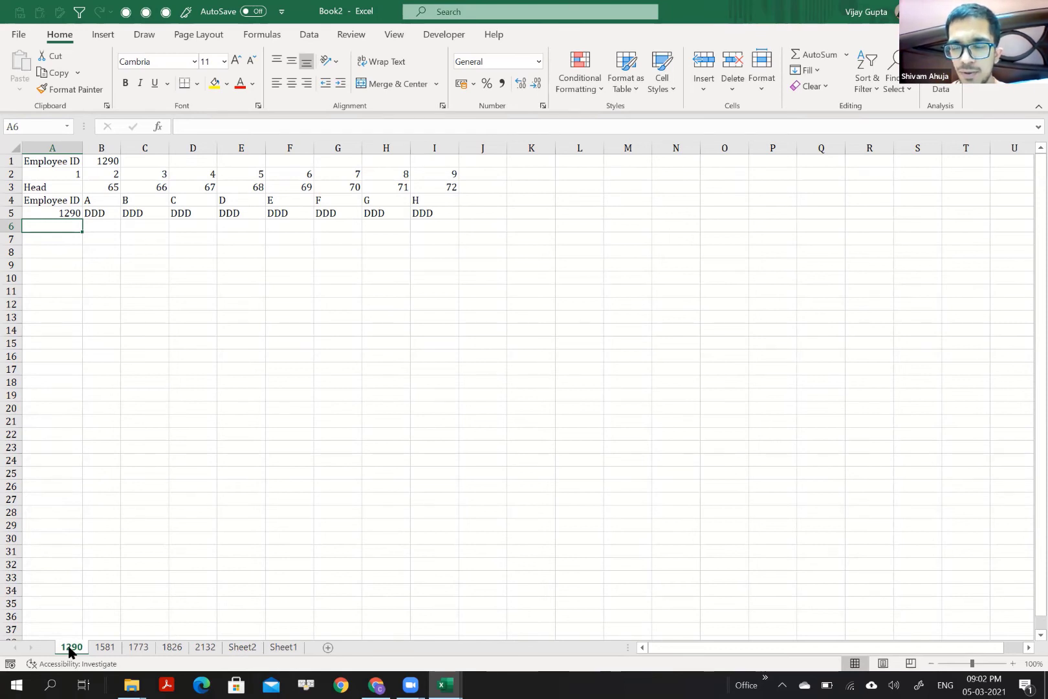
left_click(206, 647, "shift")
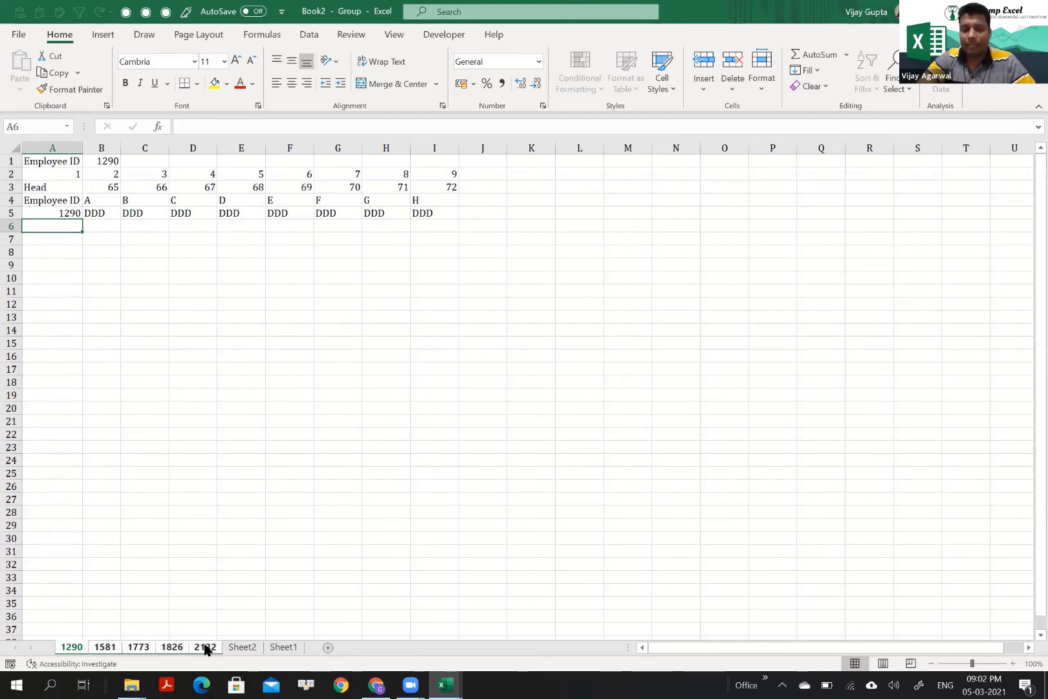
key("alt+e")
key("m")
key("alt+c")
key("alt+t")
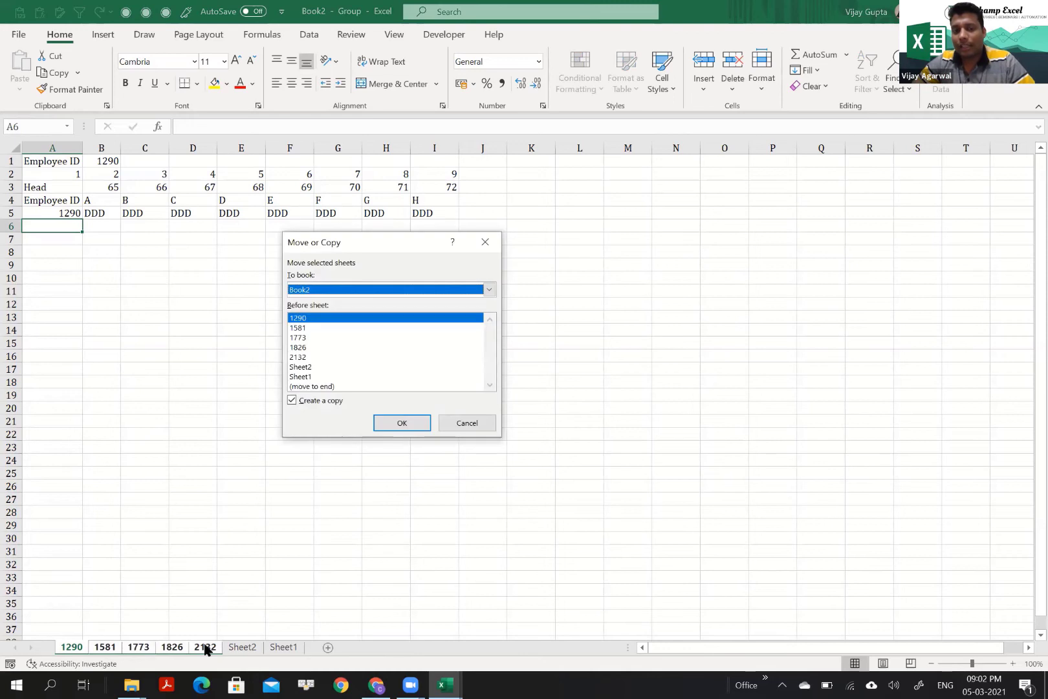
key("Home")
key("Return")
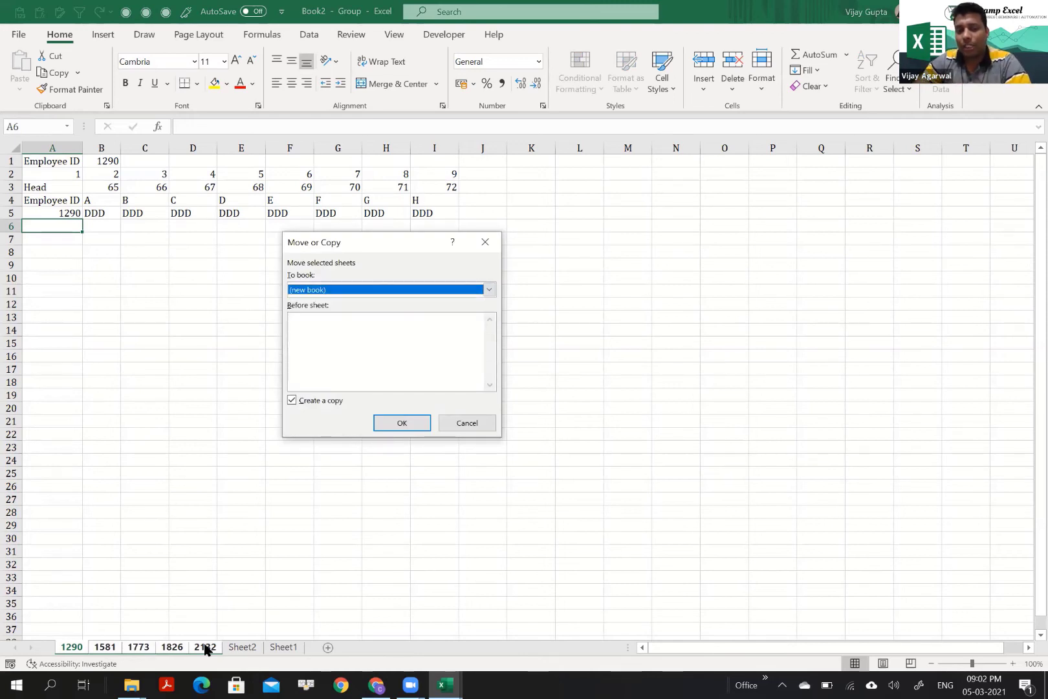
key("Return")
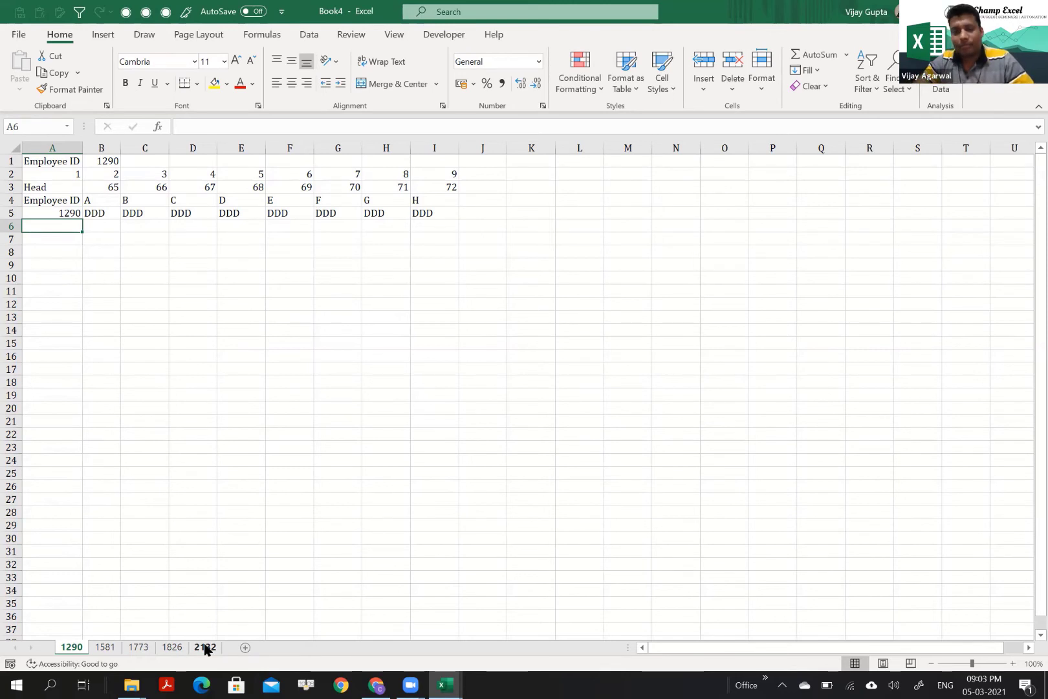
Delete the third employee sheet from the copied workbook
key("ctrl+Page_Down")
key("ctrl+Page_Down")
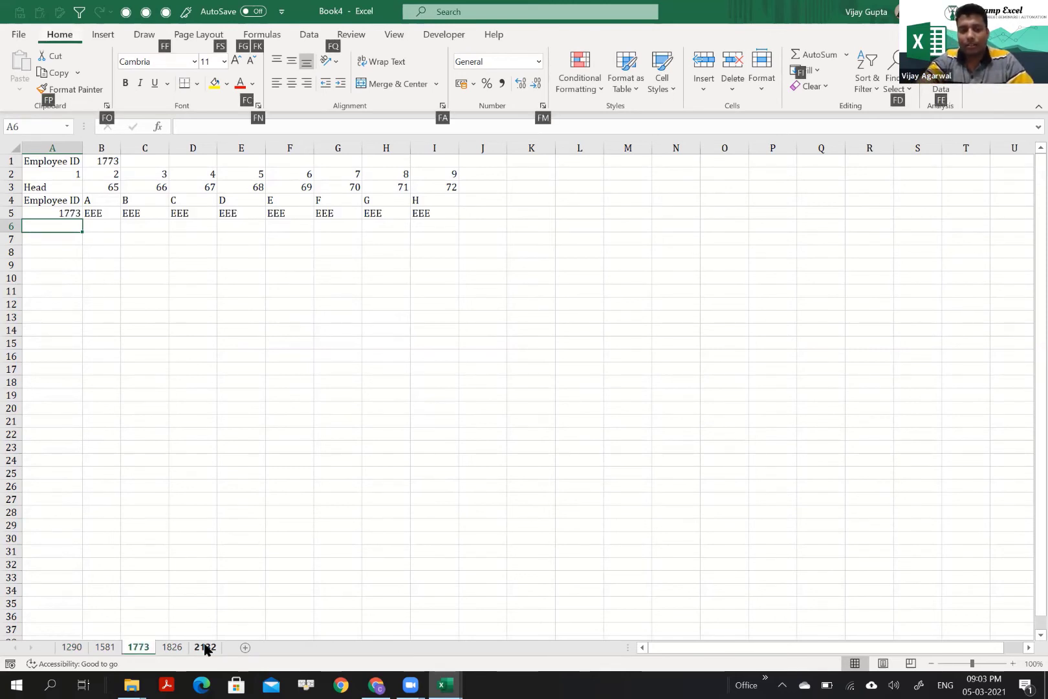
key("alt+h")
key("d")
key("s")
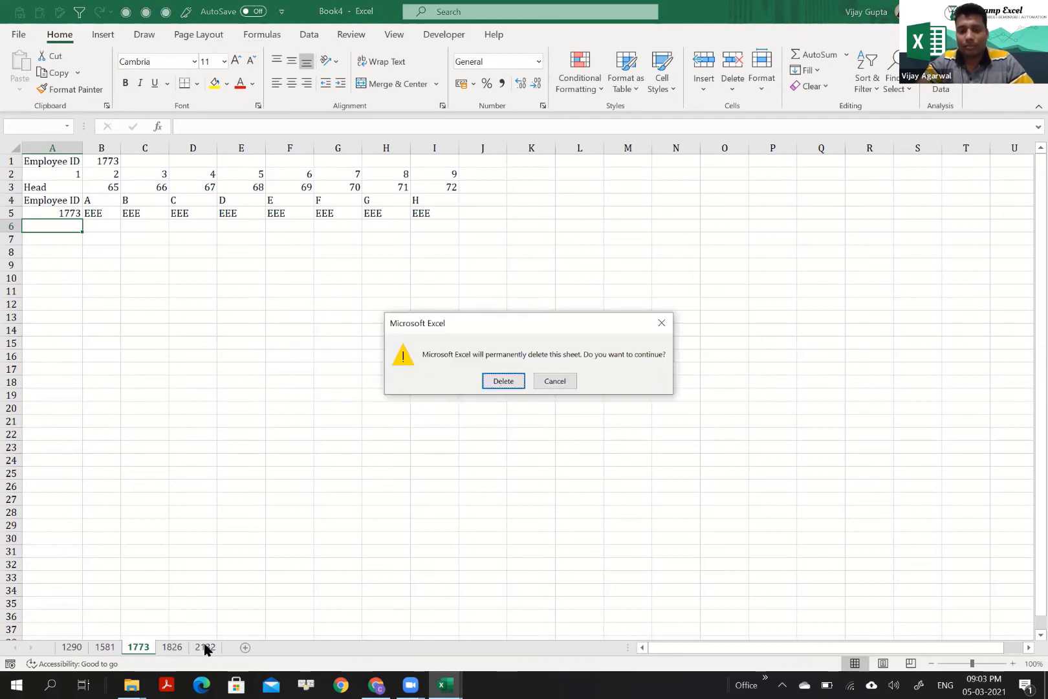
key("Return")
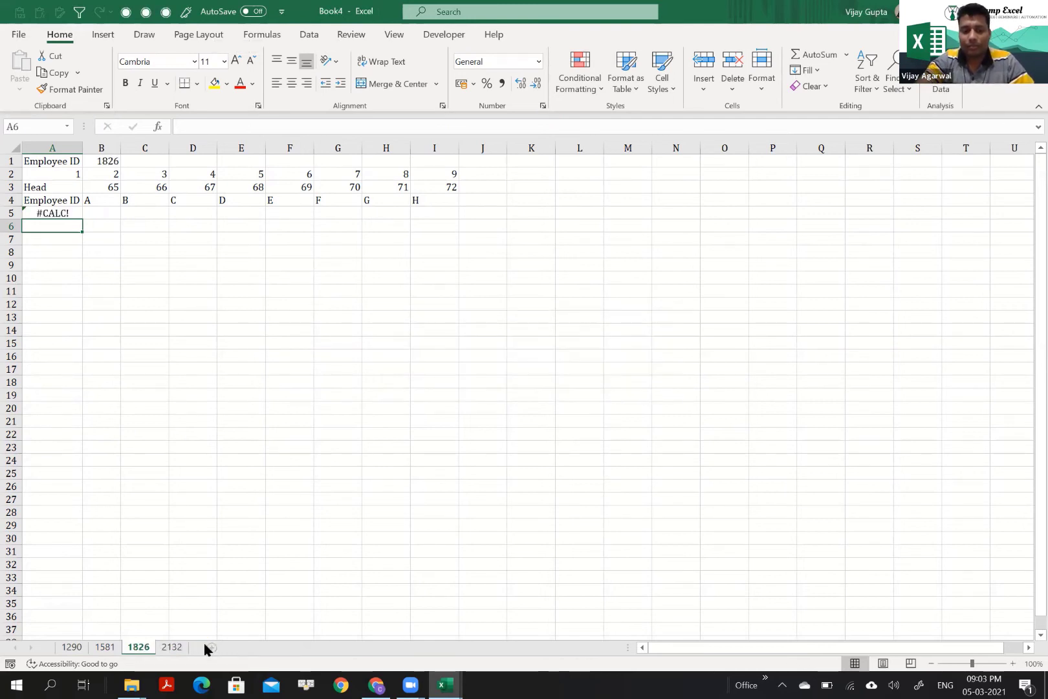
Close the copied workbook without saving its changes and switch to Sheet2 in Book2
key("alt+space")
type("c")
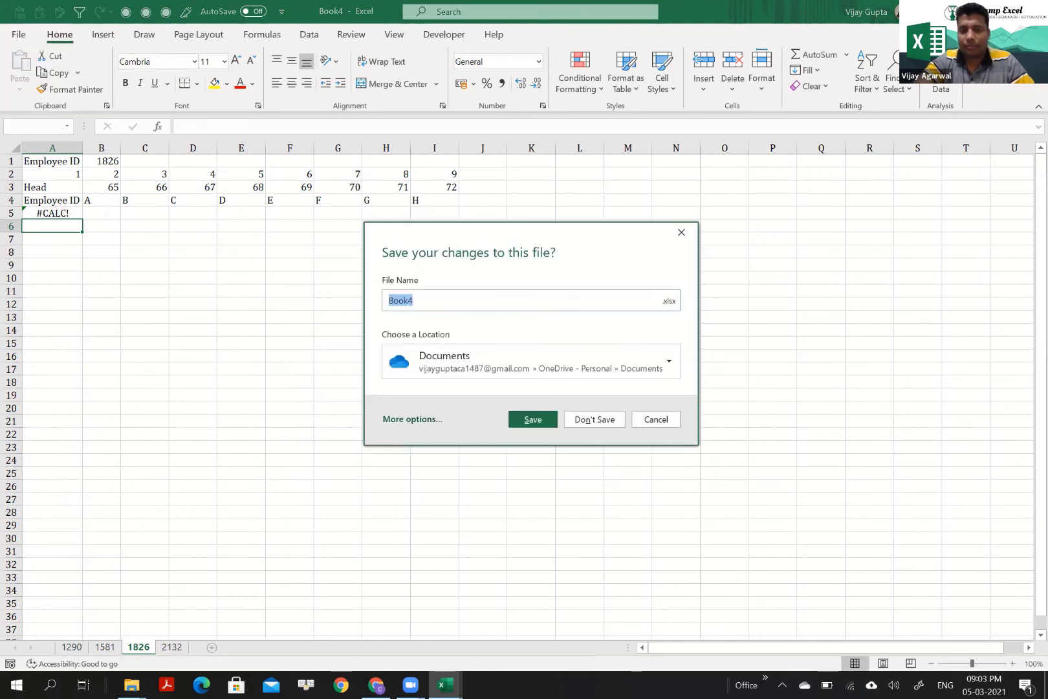
type("n")
key("alt+n")
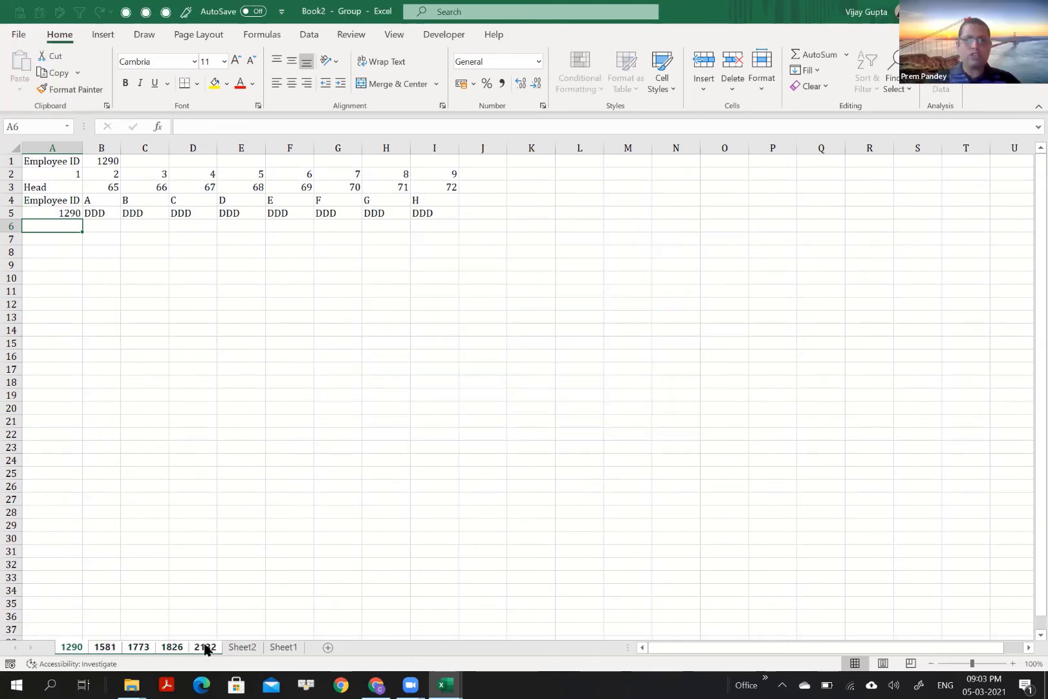
left_click(238, 647)
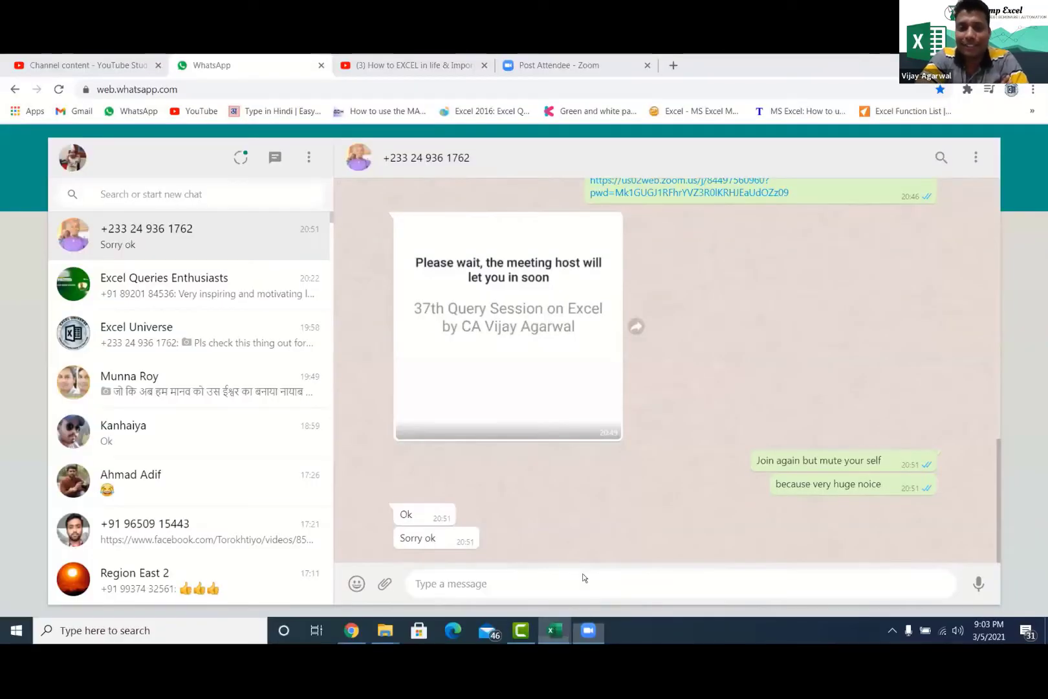
Switch to the Visual Basic editor to examine Macro1 and Macro2, and bring up the Table.xlsm workbook
mouse_move(554, 630)
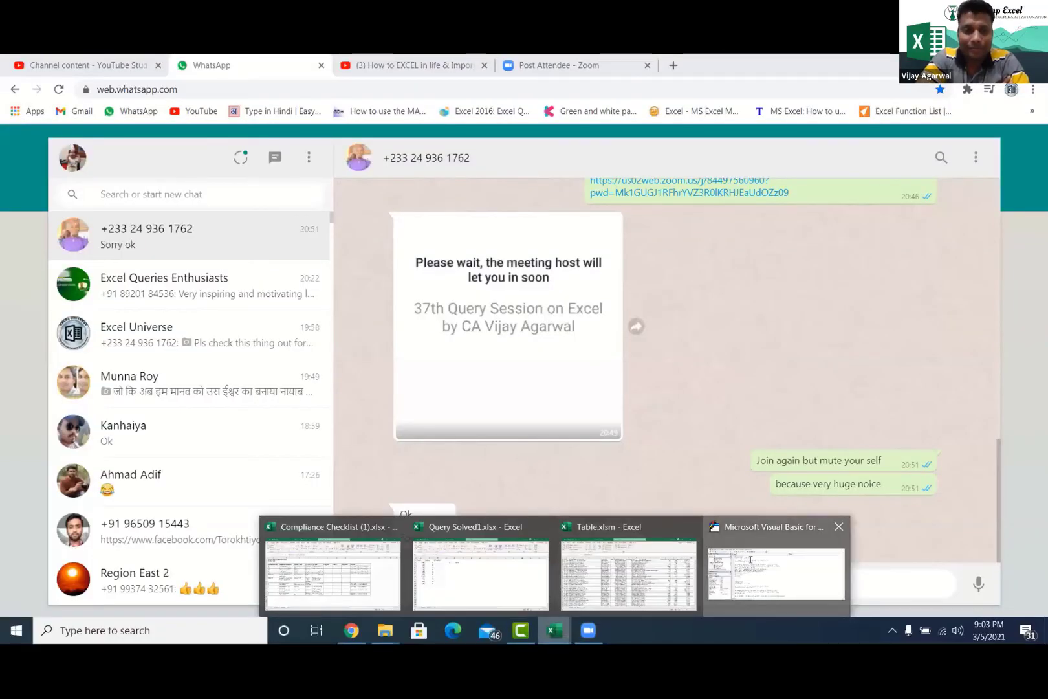
left_click(776, 572)
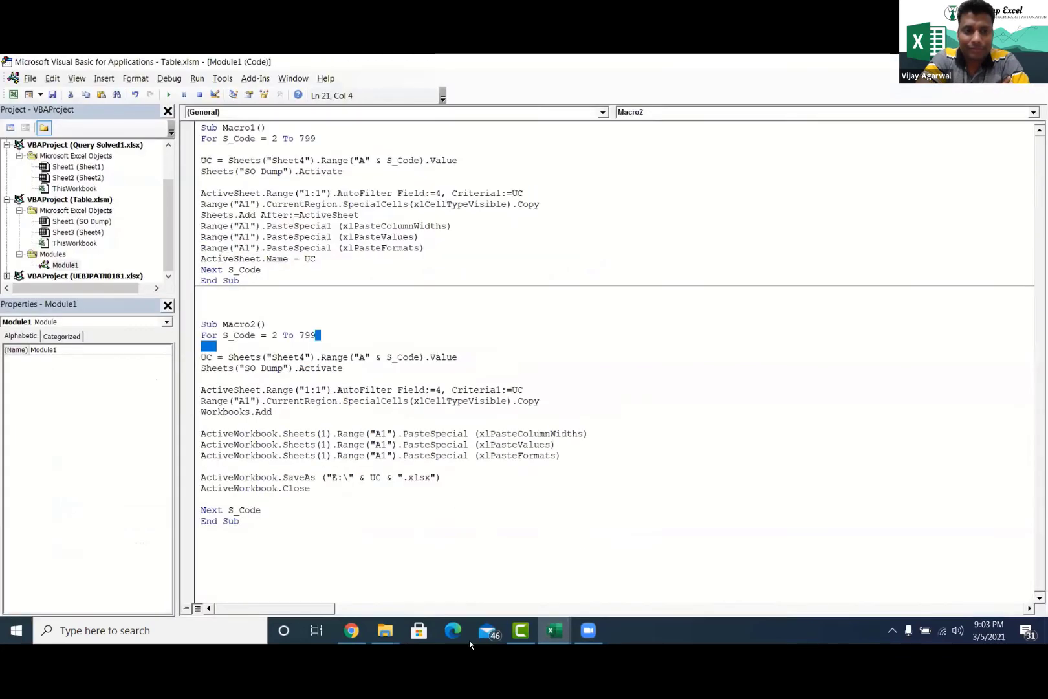
left_click(554, 630)
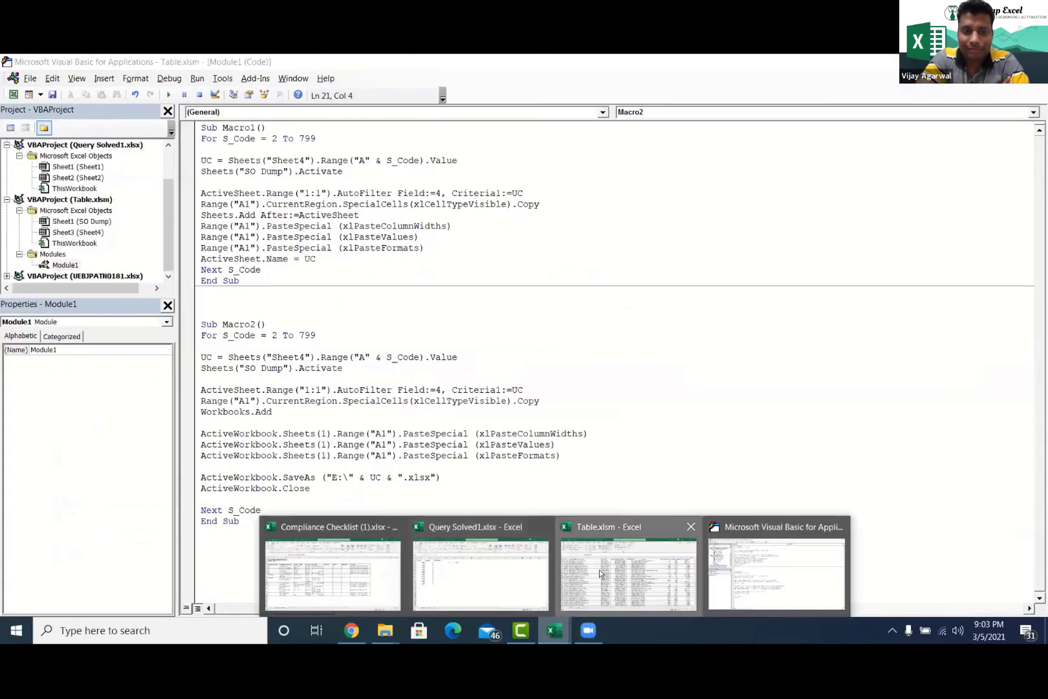
left_click(599, 572)
Turn on filtering for the header row of the SO Dump sheet
left_click(212, 217)
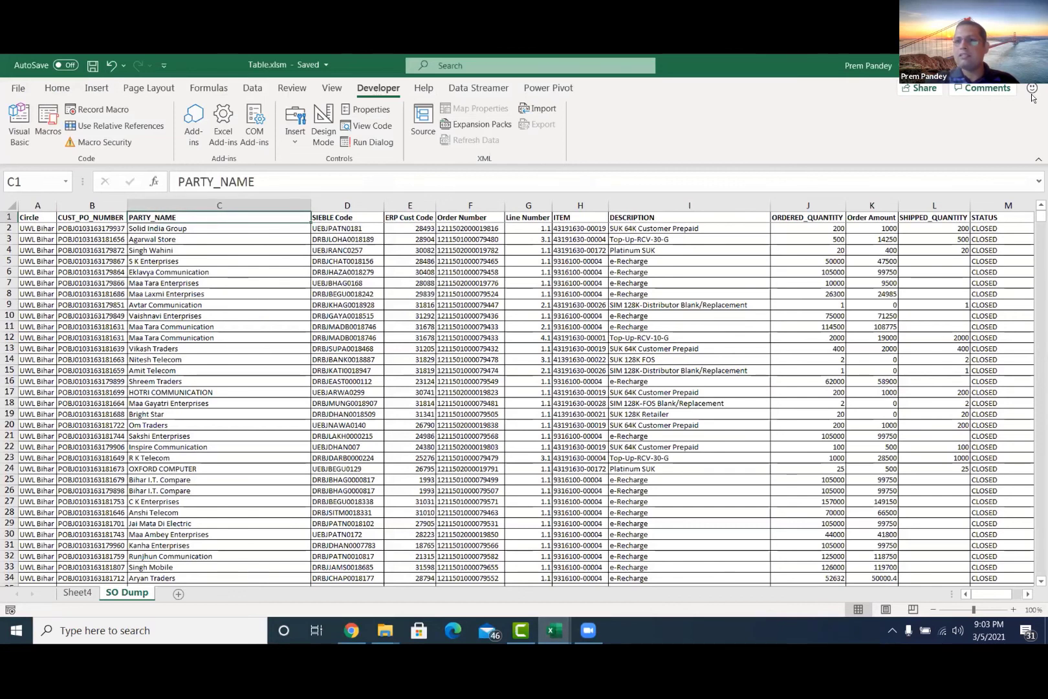
left_click(306, 256)
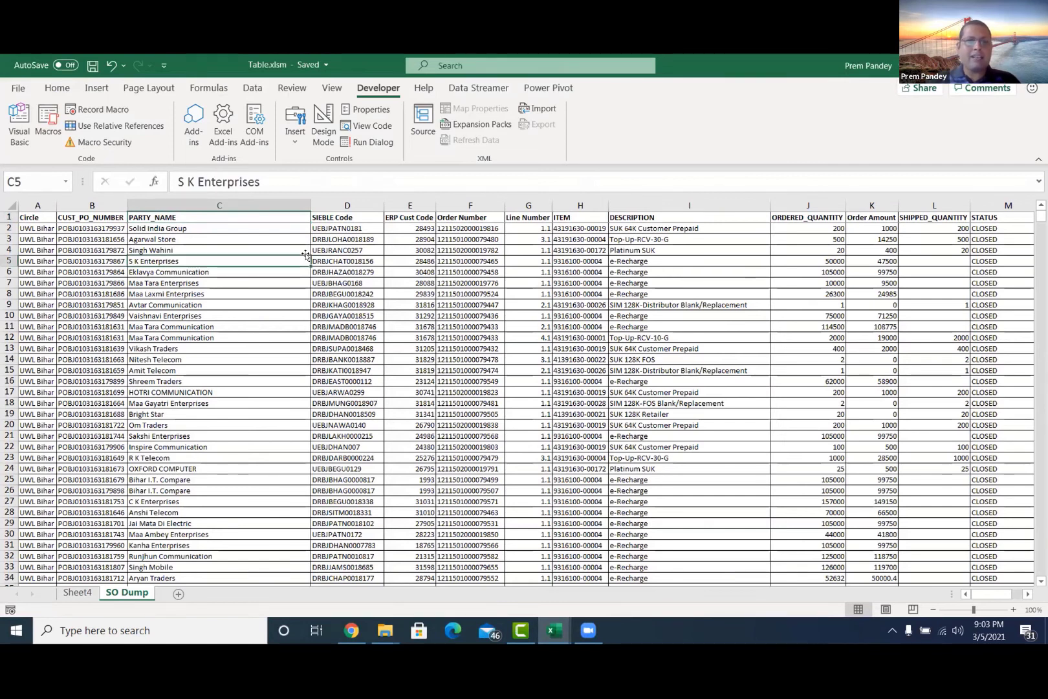
left_click(180, 216)
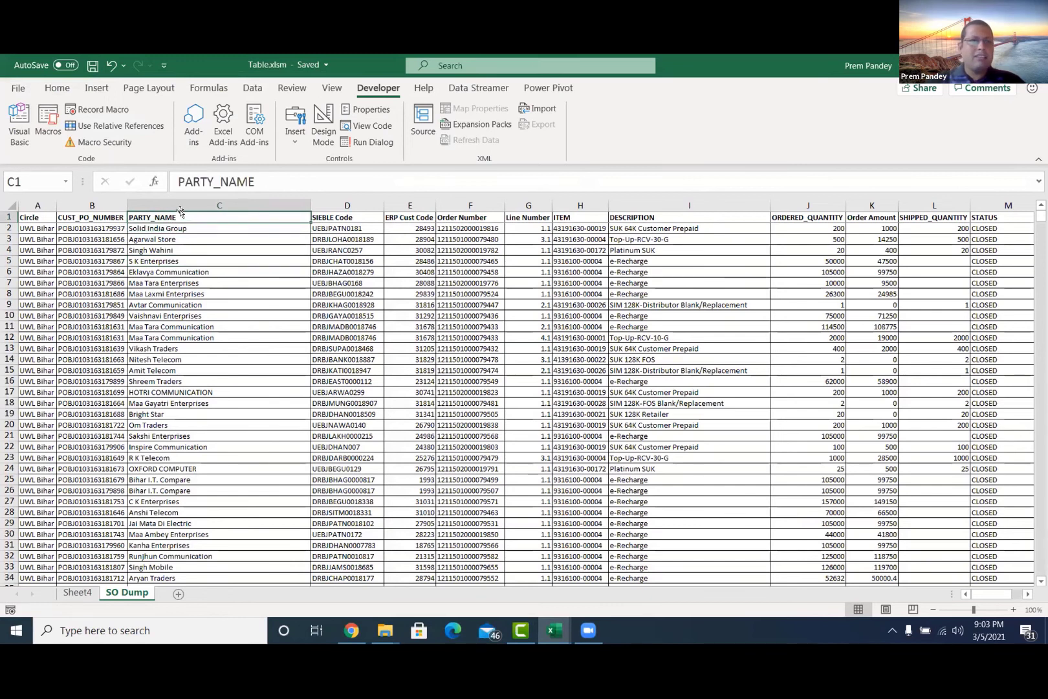
left_click(249, 87)
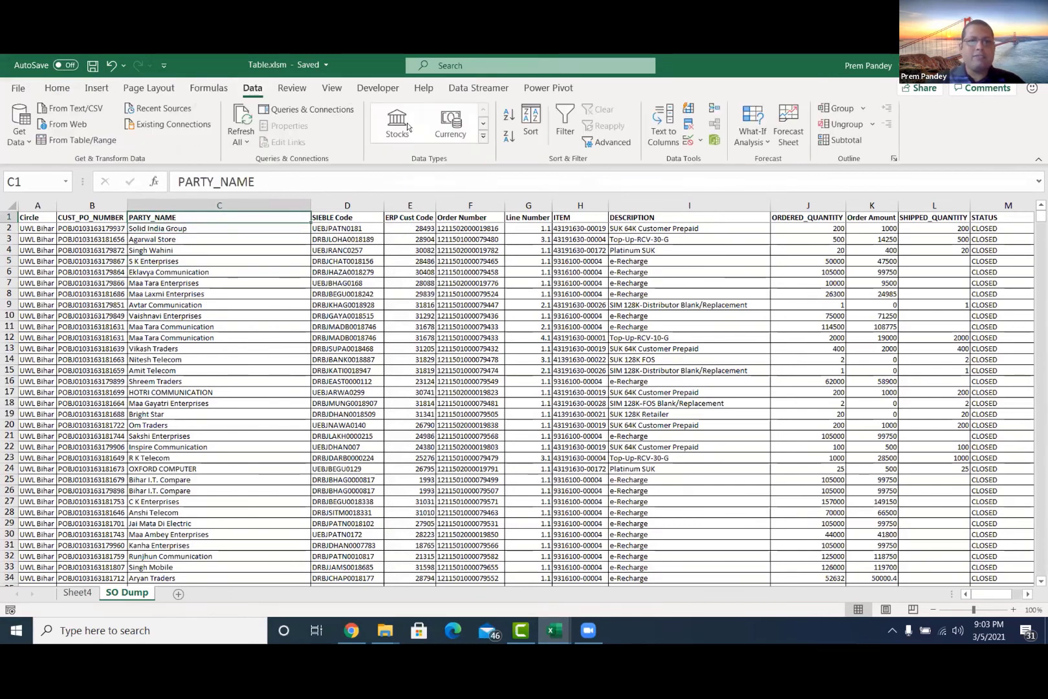
left_click(565, 127)
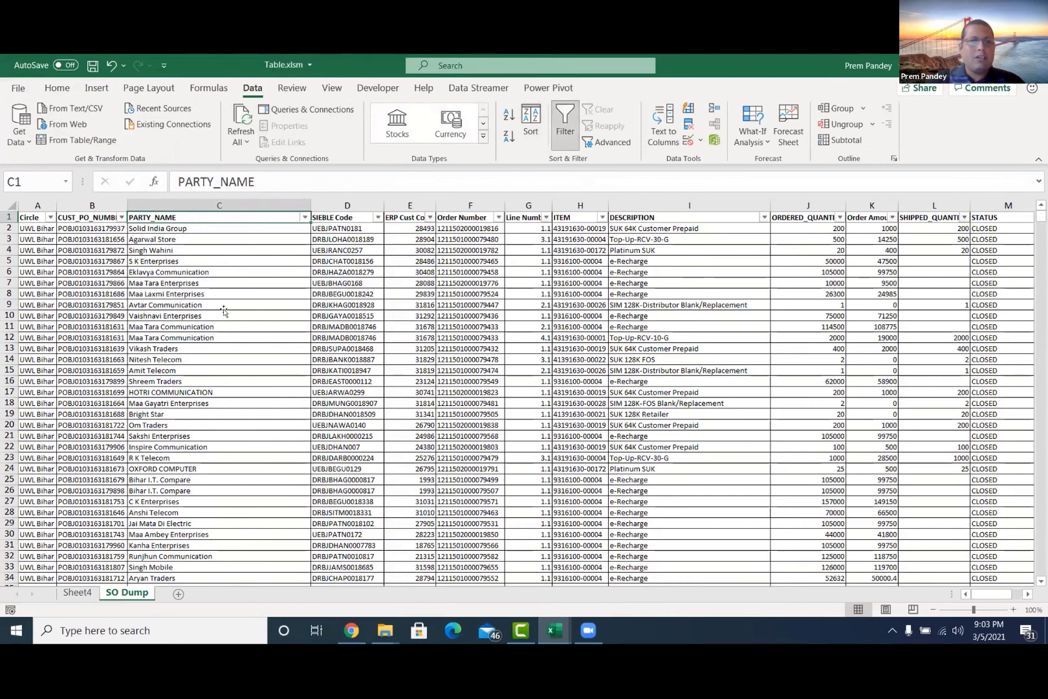
Examine the SIEBLE Code column on SO Dump and the list of SIEBLE codes in column A of Sheet4
left_click(224, 313)
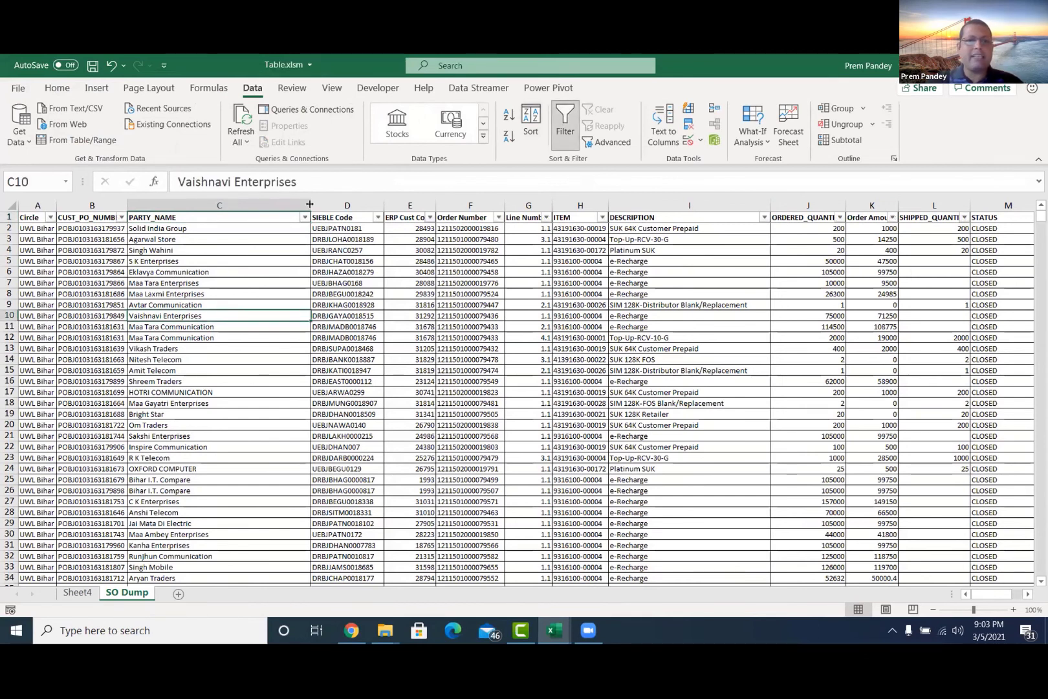
left_click(350, 203)
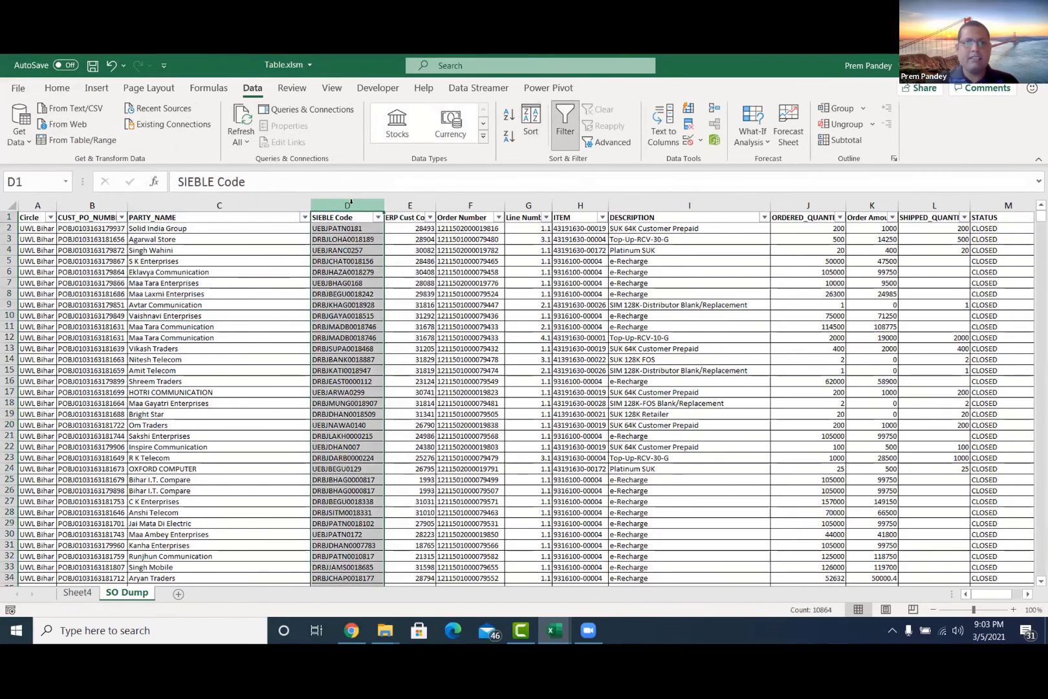
left_click(337, 226)
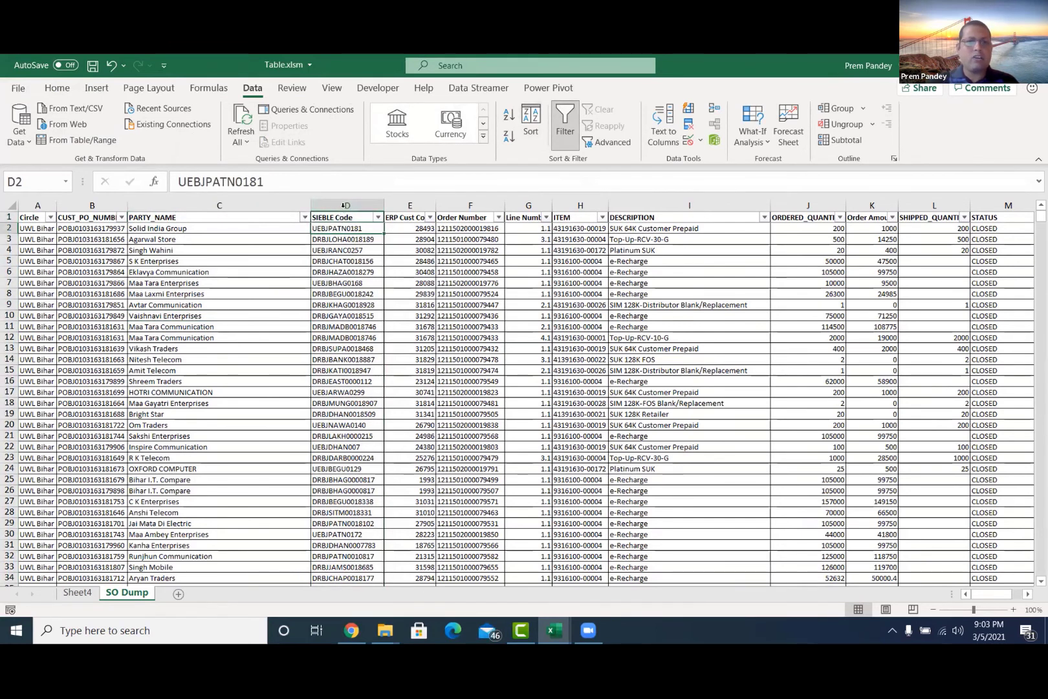
left_click(343, 205)
left_click(344, 218)
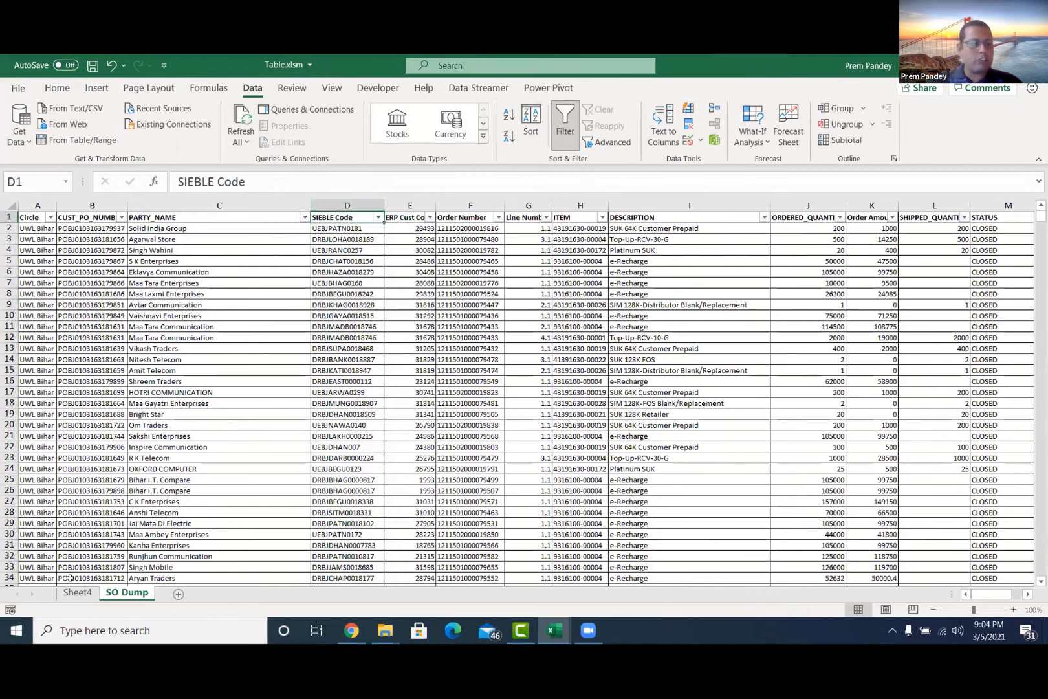
left_click(76, 592)
left_click(52, 206)
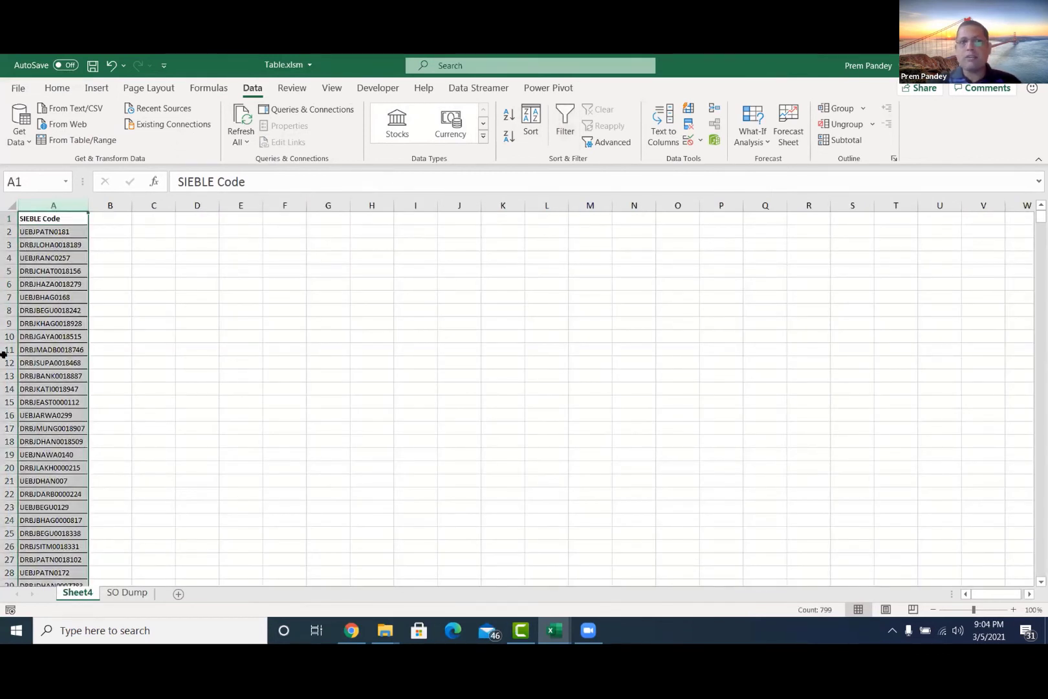
Check how far the SIEBLE codes extend in column A of Sheet4 and in the SIEBLE Code column of SO Dump
left_click(74, 233)
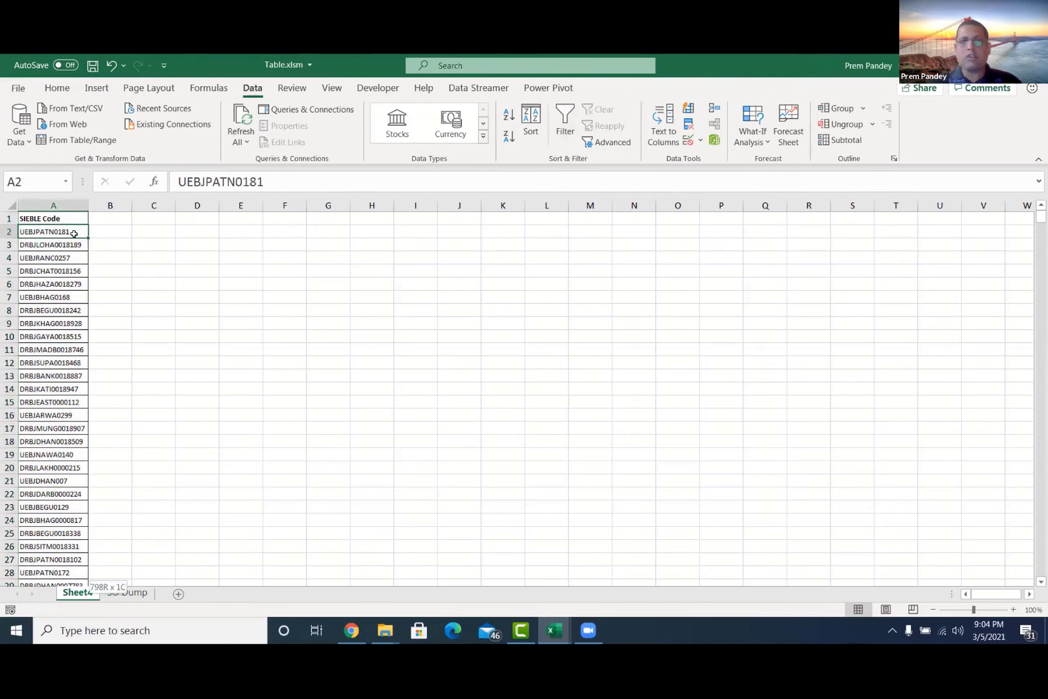
key("ctrl+shift+Down")
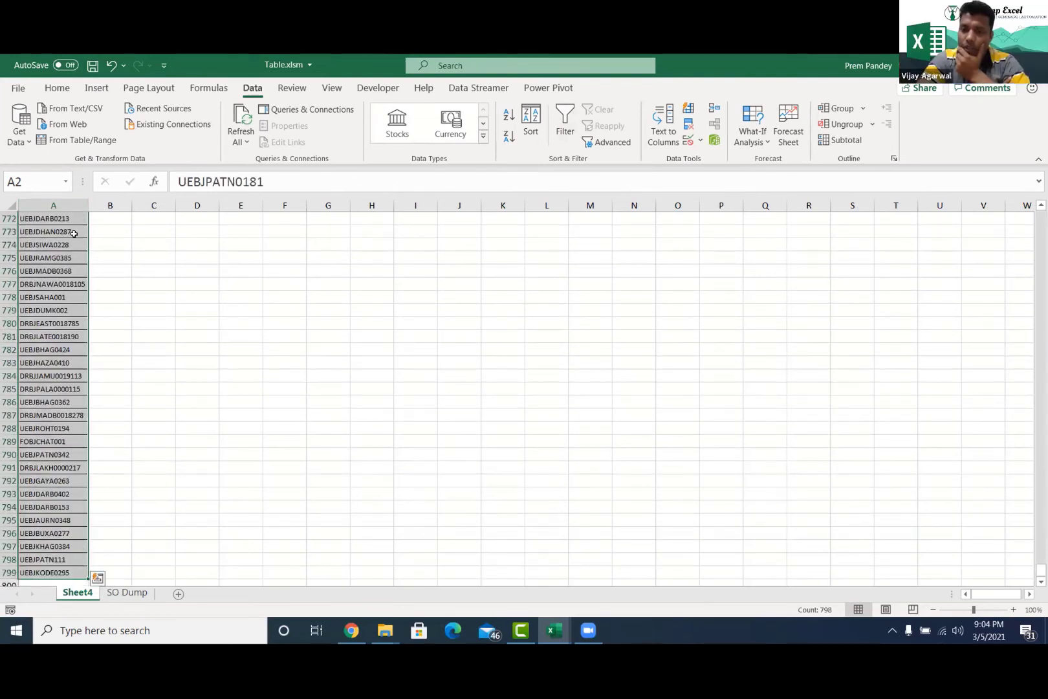
key("Up")
key("Down")
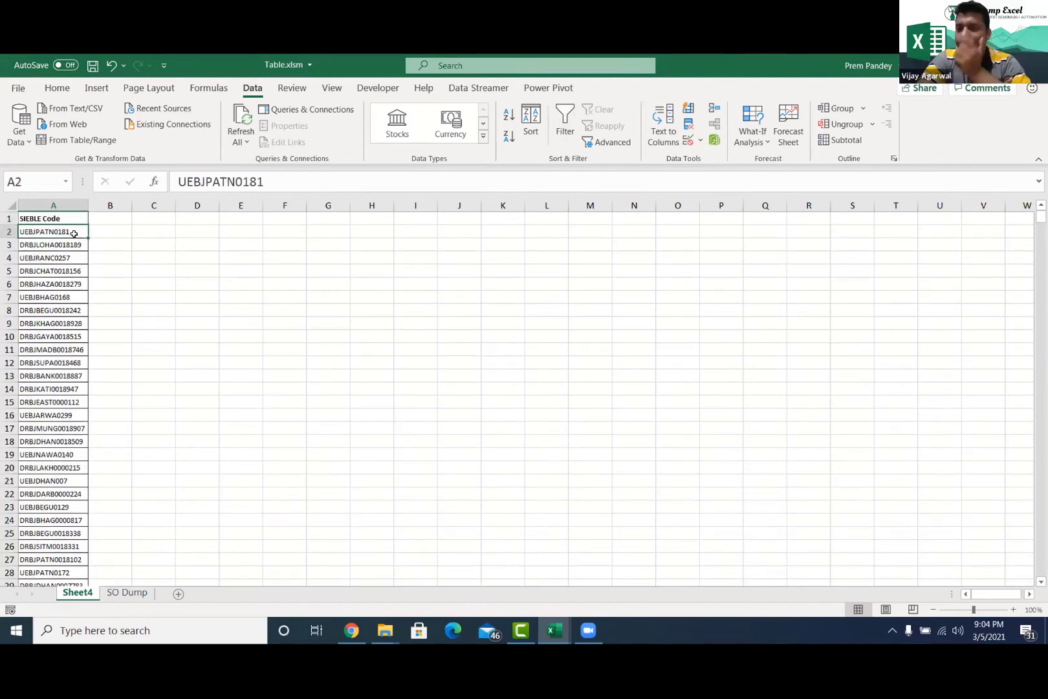
key("ctrl+Page_Down")
key("Down")
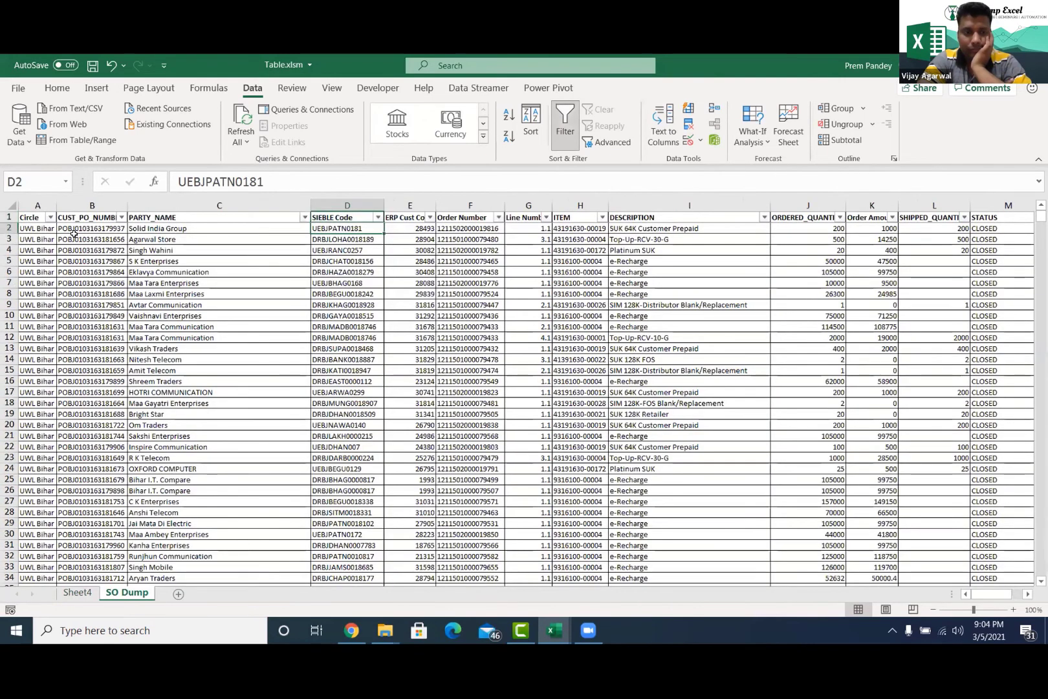
key("ctrl+shift+Down")
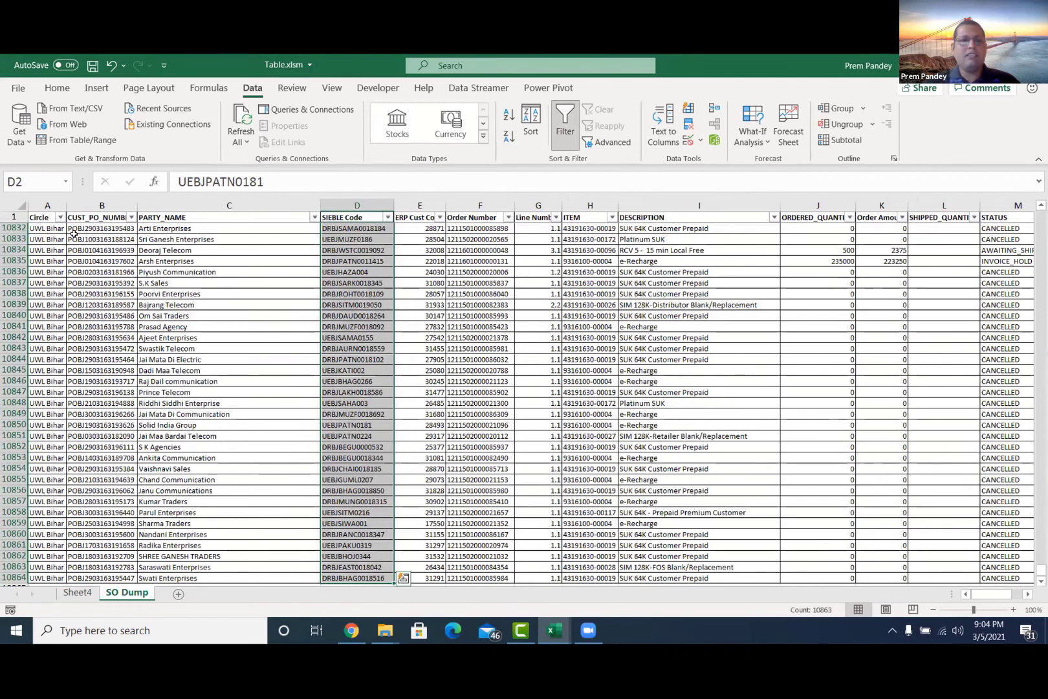
Reset filtering on SO Dump and show only the rows for the first SIEBLE code in the filter list
key("ctrl+Up")
key("ctrl+shift+l")
key("alt+w")
key("f")
key("f")
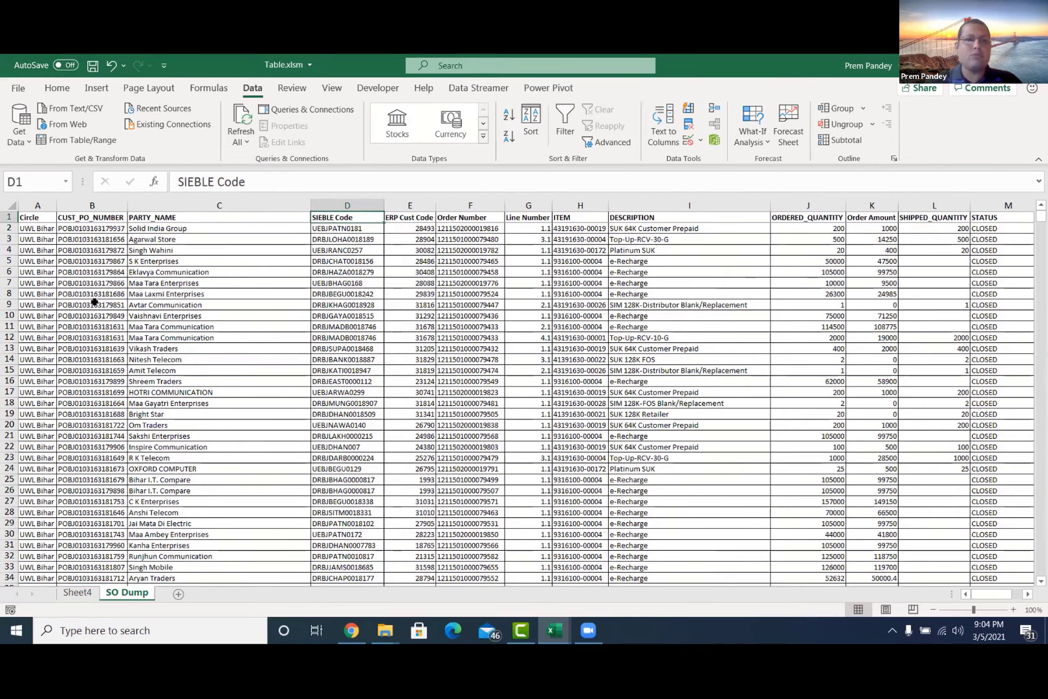
left_click(561, 129)
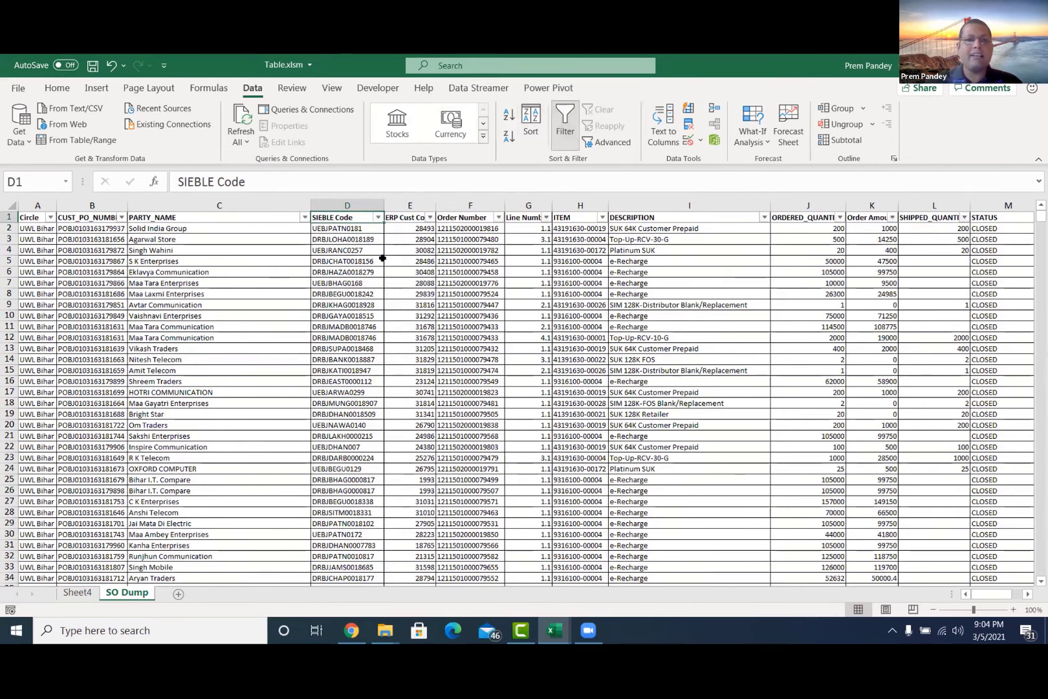
left_click(376, 214)
left_click(238, 377)
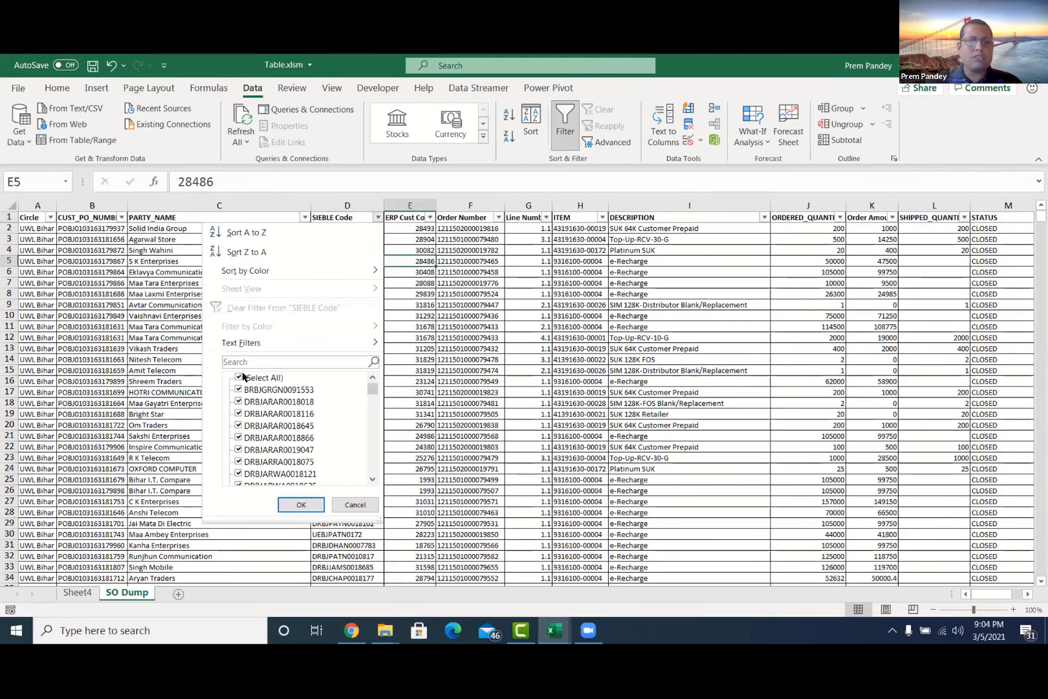
left_click(238, 389)
left_click(301, 504)
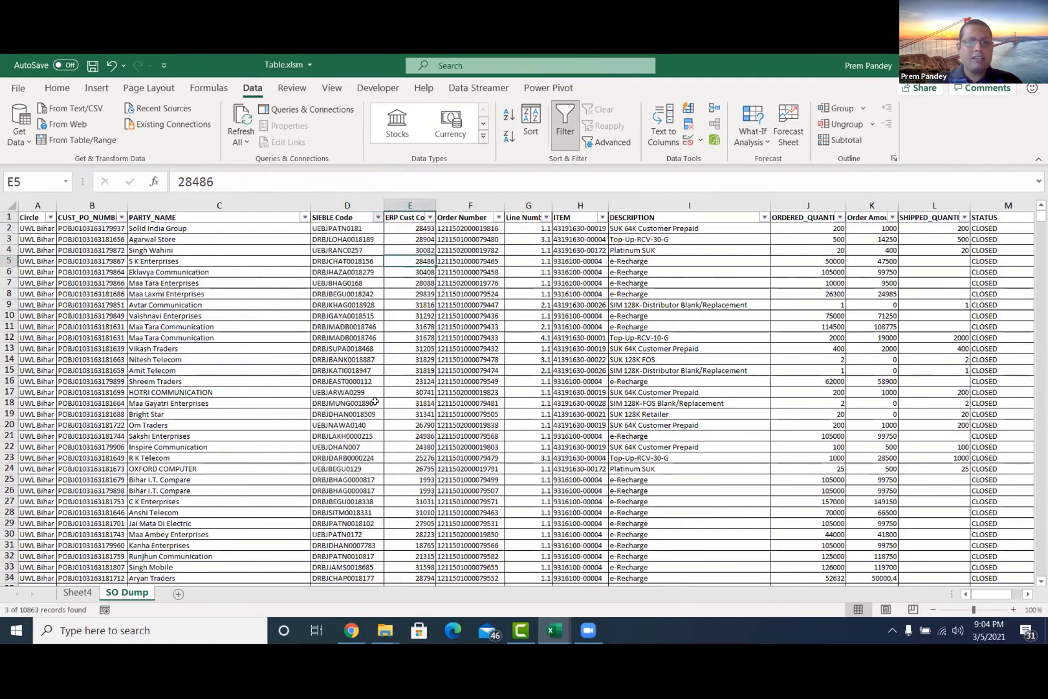
Copy the filtered SO Dump rows together with their header row
left_click(207, 240)
key("ctrl+a")
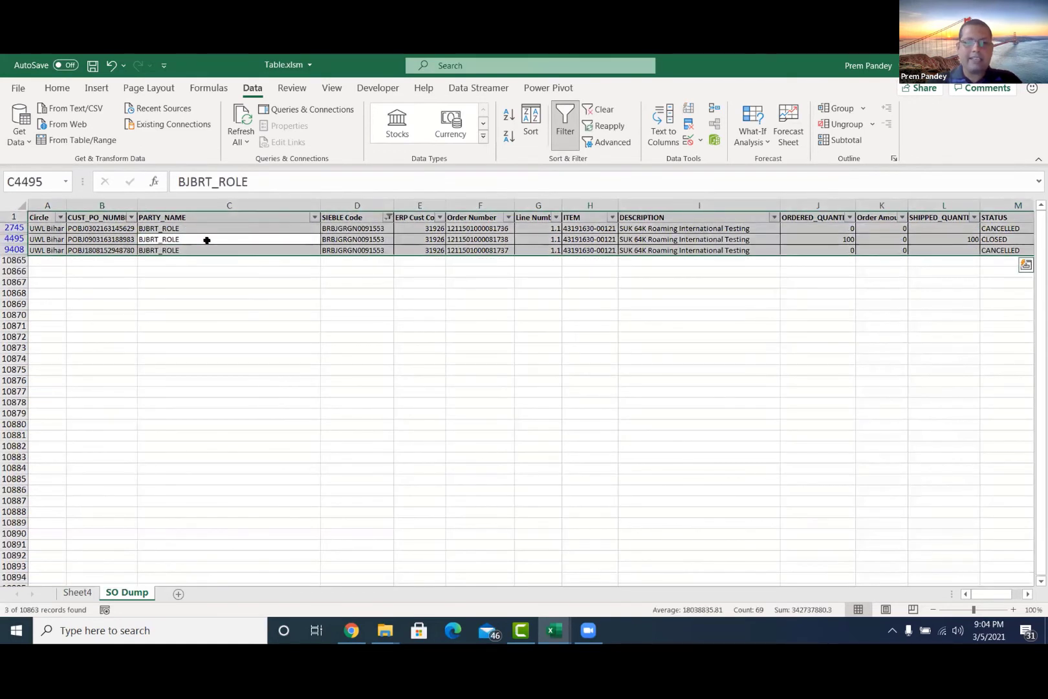
key("ctrl+c")
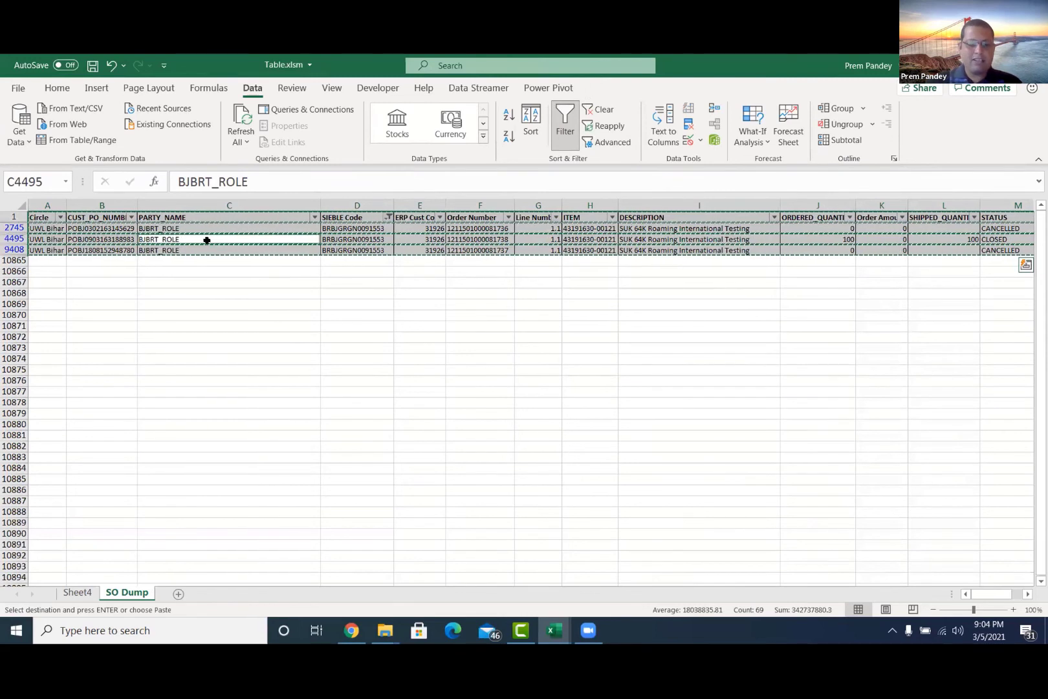
key("ctrl+n")
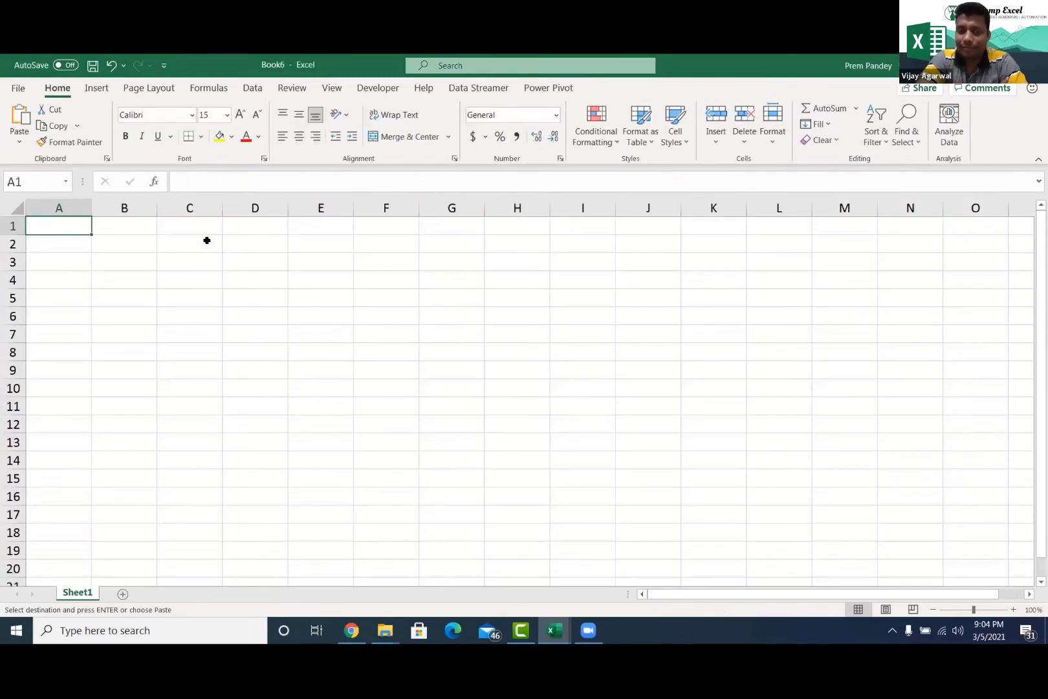
key("ctrl+w")
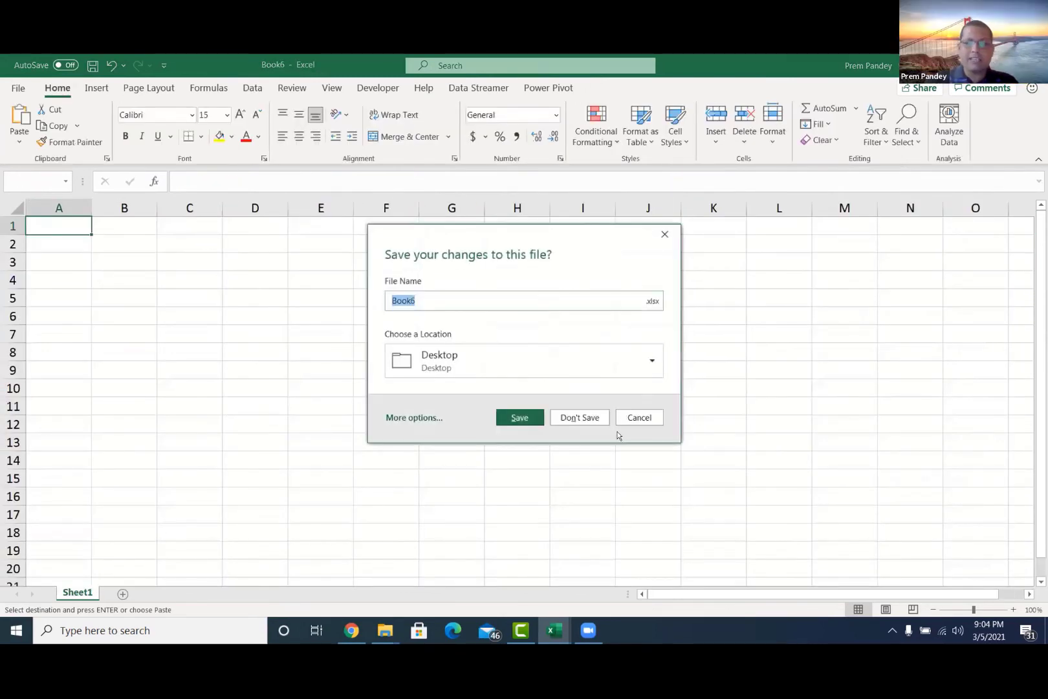
left_click(599, 421)
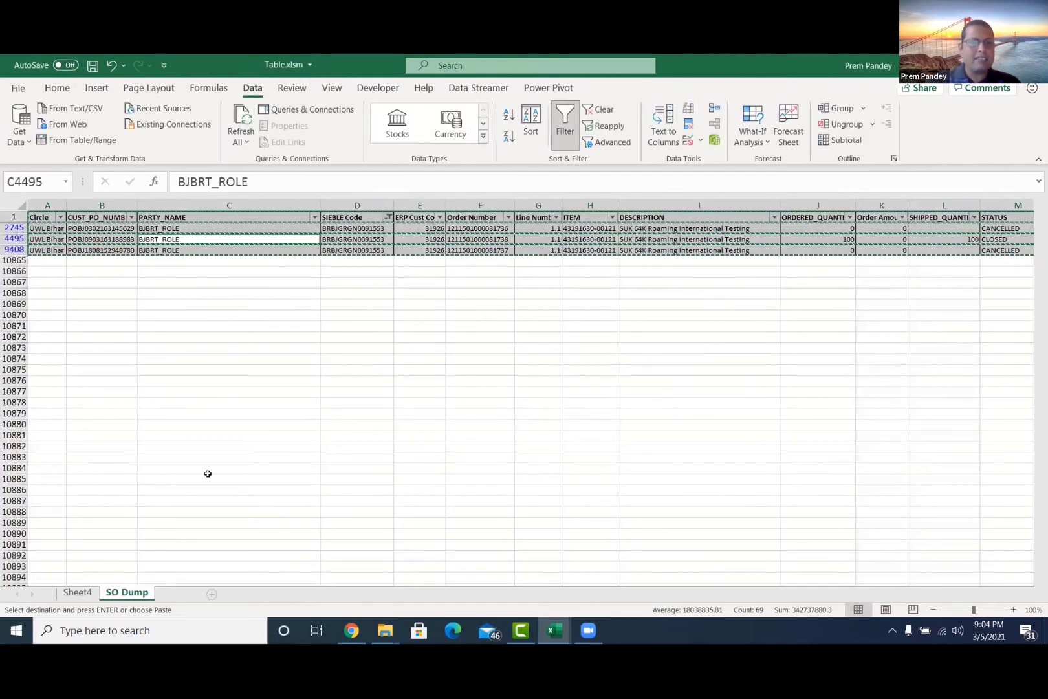
Paste the copied rows into a new sheet, name it after the SIEBLE code in D2, and autofit column D
left_click(175, 593)
key("ctrl+v")
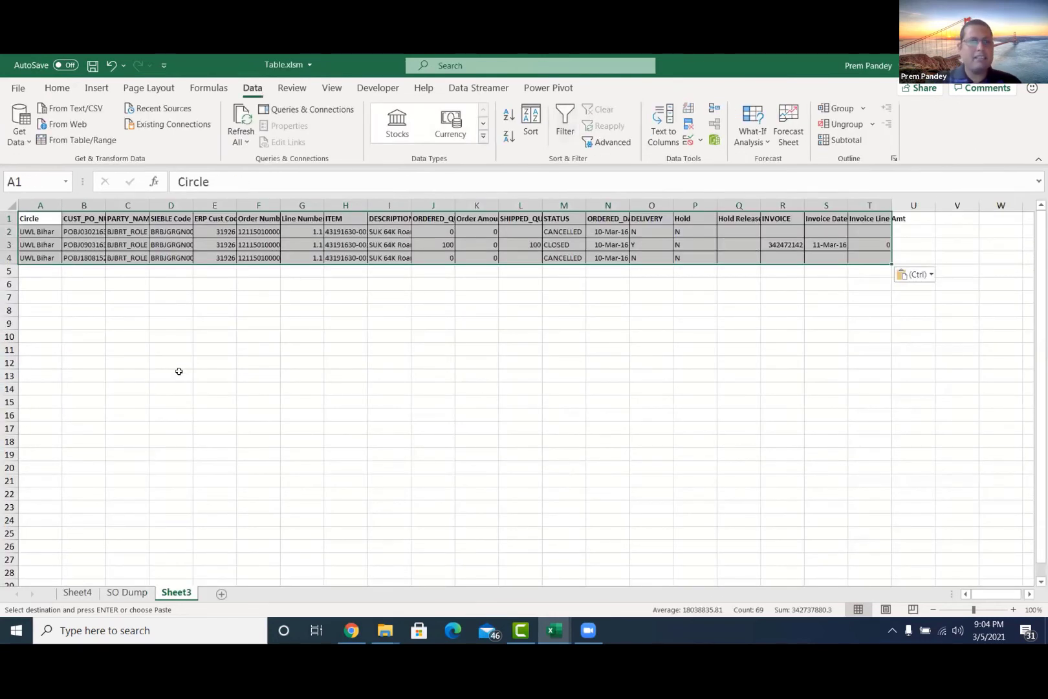
left_click(261, 232)
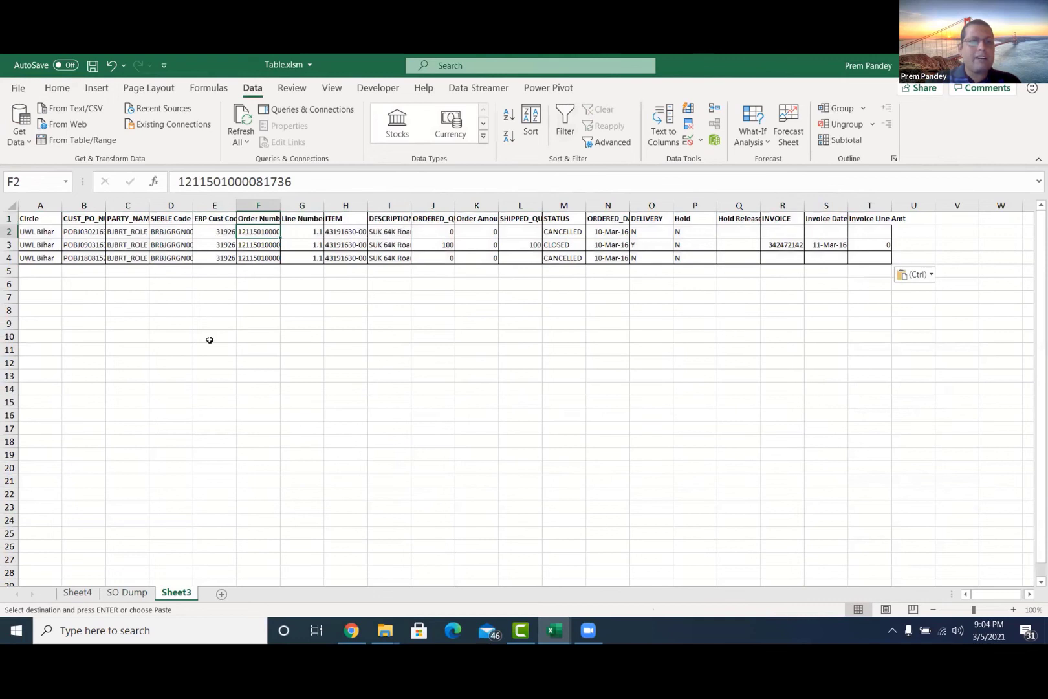
left_click(173, 233)
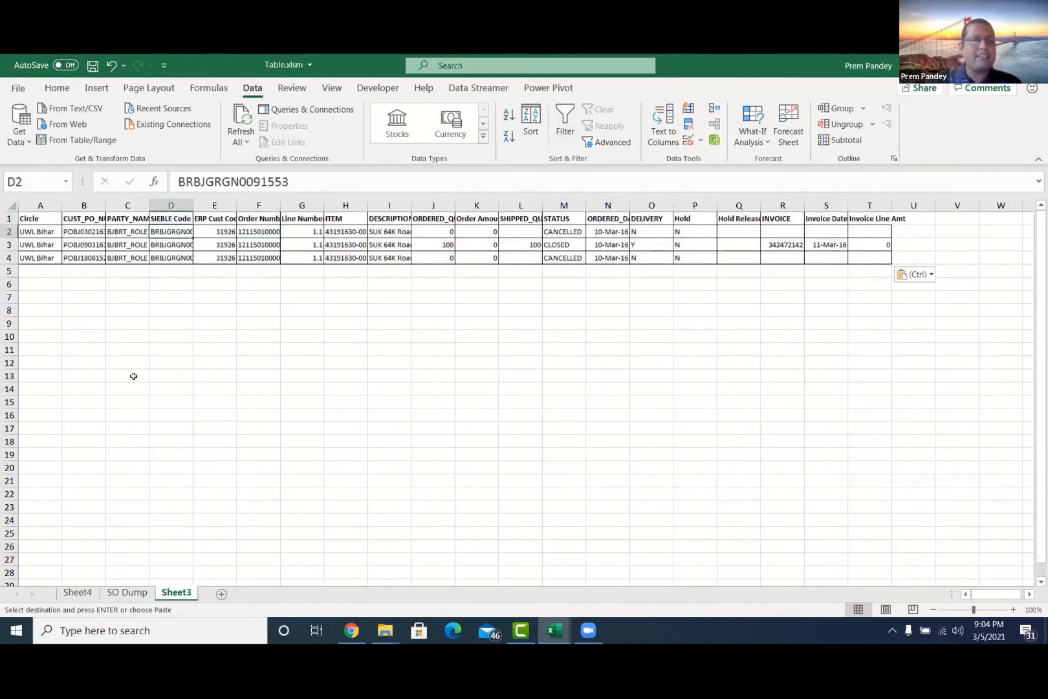
key("ctrl+c")
double_click(176, 593)
key("ctrl+v")
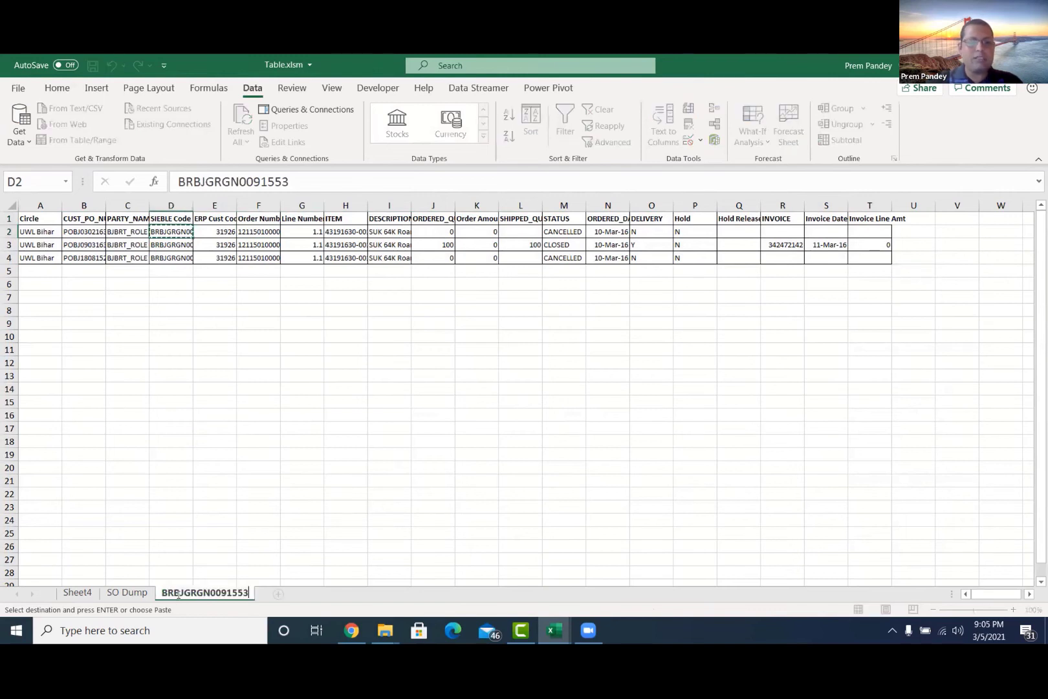
key("Return")
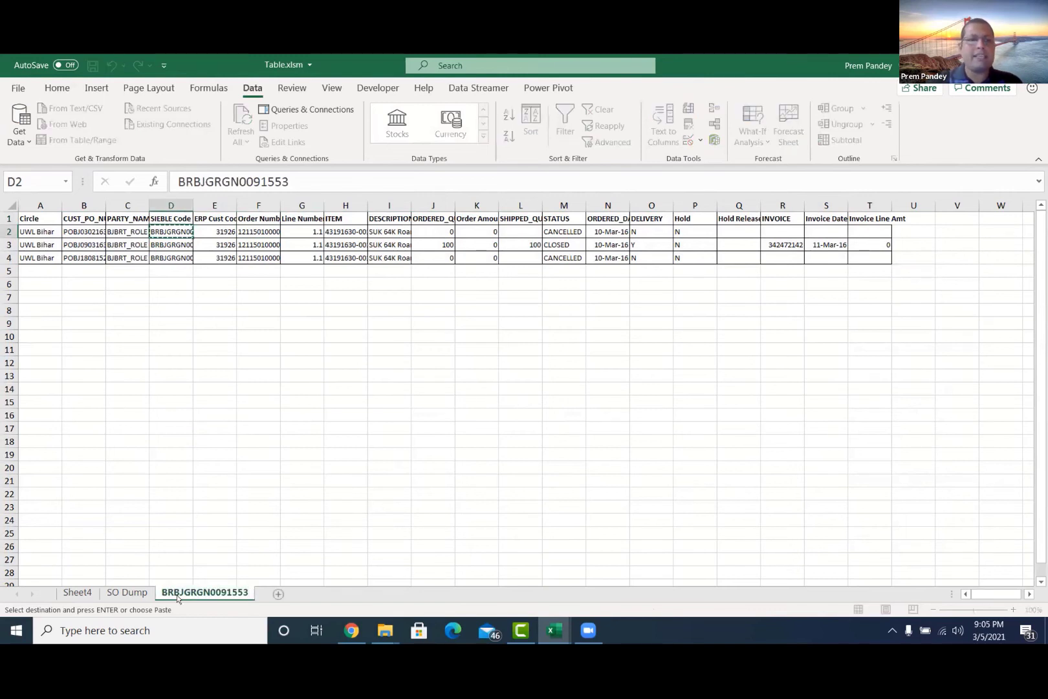
double_click(193, 206)
Delete the sheet named after the SIEBLE code, leaving the header cell D1 on SO Dump unedited
left_click(131, 593)
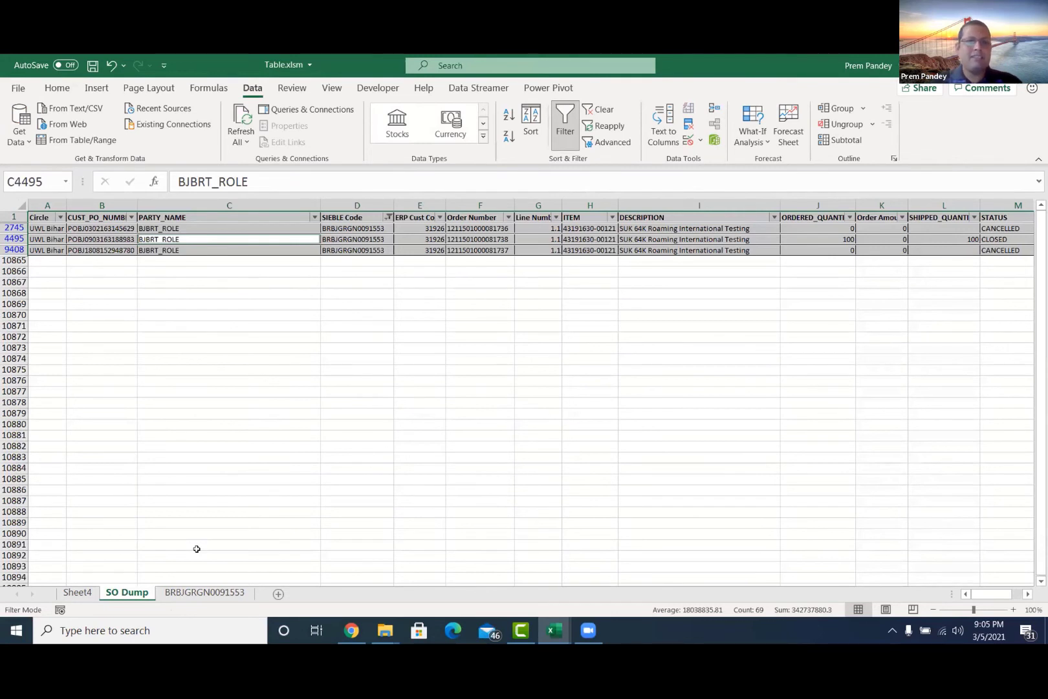
left_click(276, 242)
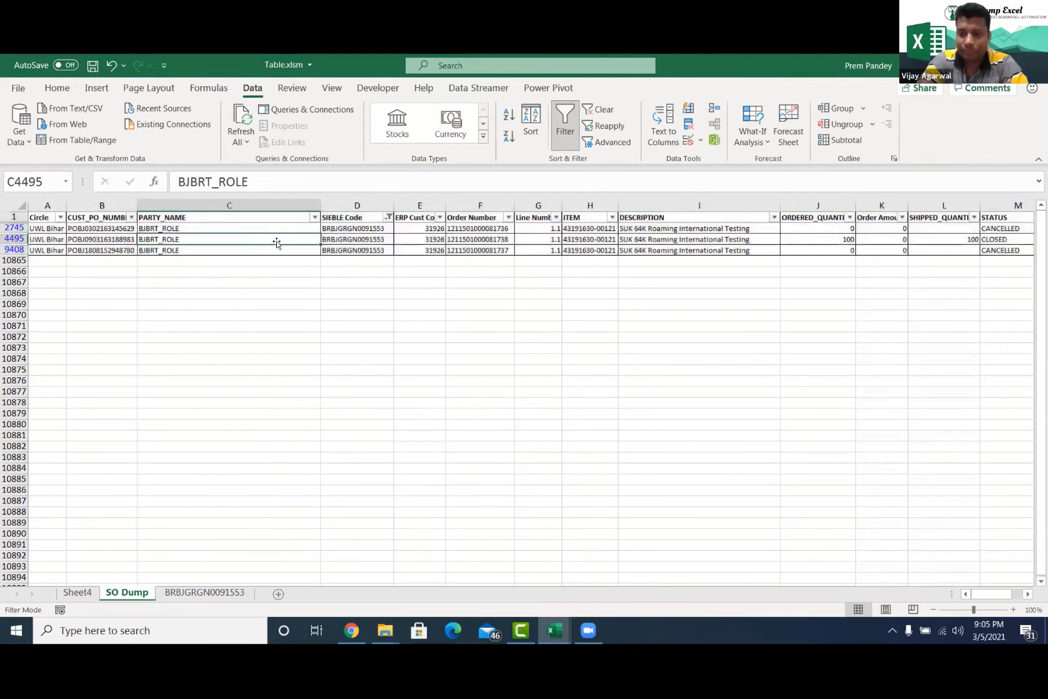
left_click(344, 216)
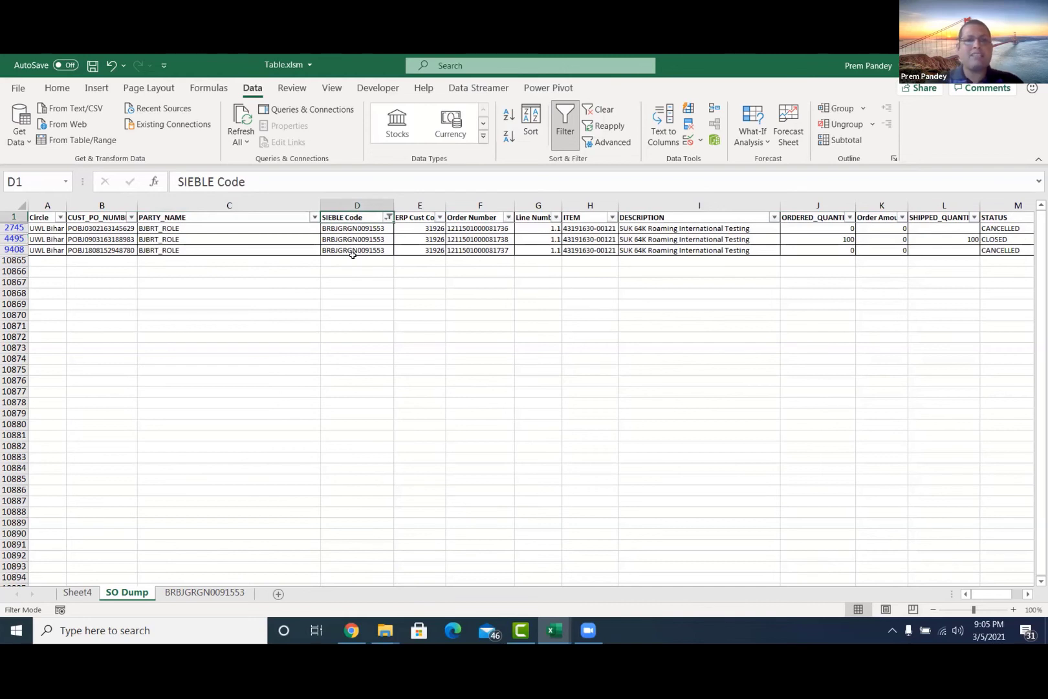
left_click(174, 597)
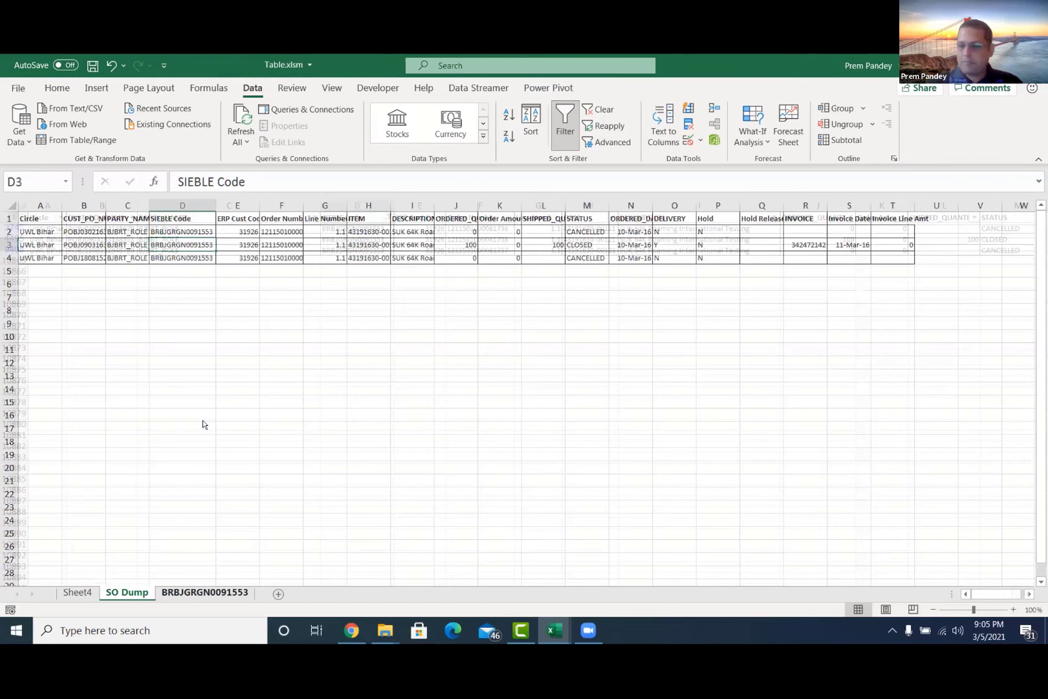
right_click(204, 593)
left_click(202, 420)
key("Return")
type("3")
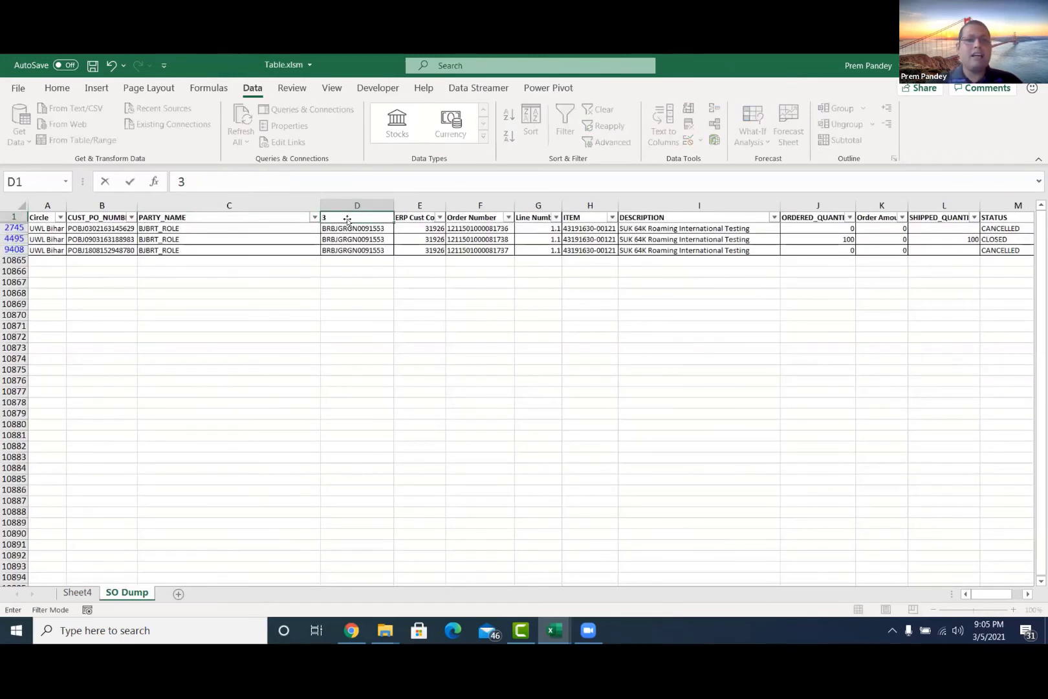
key("Escape")
Clear the SIEBLE Code filter on SO Dump and turn off filtering for the header row
key("ctrl+Down")
key("alt+a")
key("c")
key("ctrl+Up")
key("ctrl+shift+l")
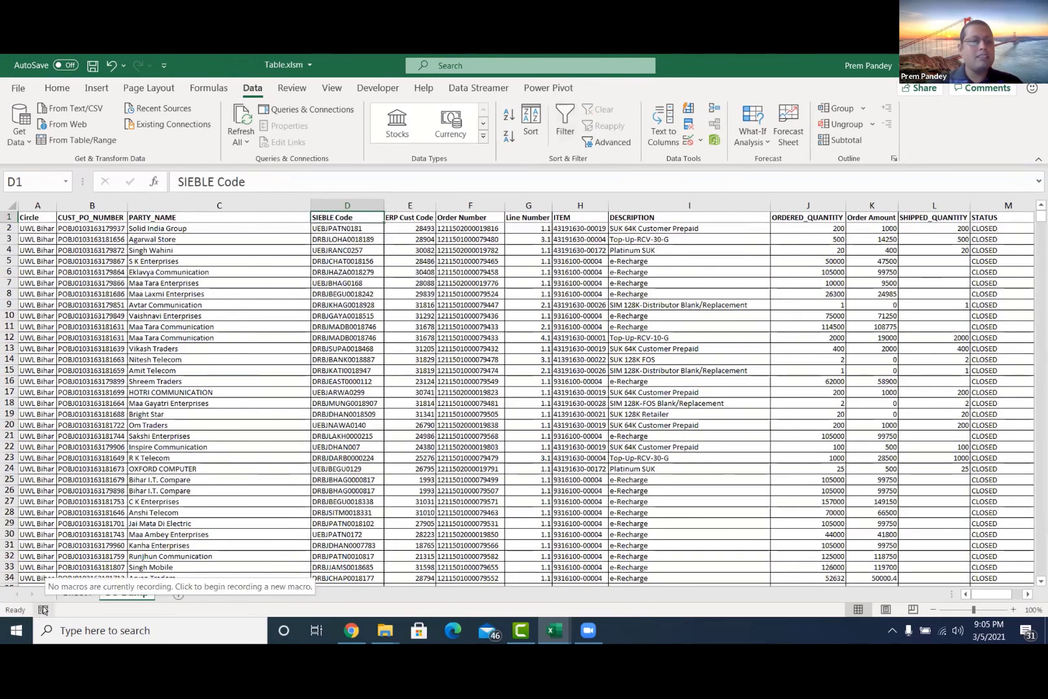
Start recording Macro3 in This Workbook and turn on filtering for the SO Dump header row
left_click(43, 609)
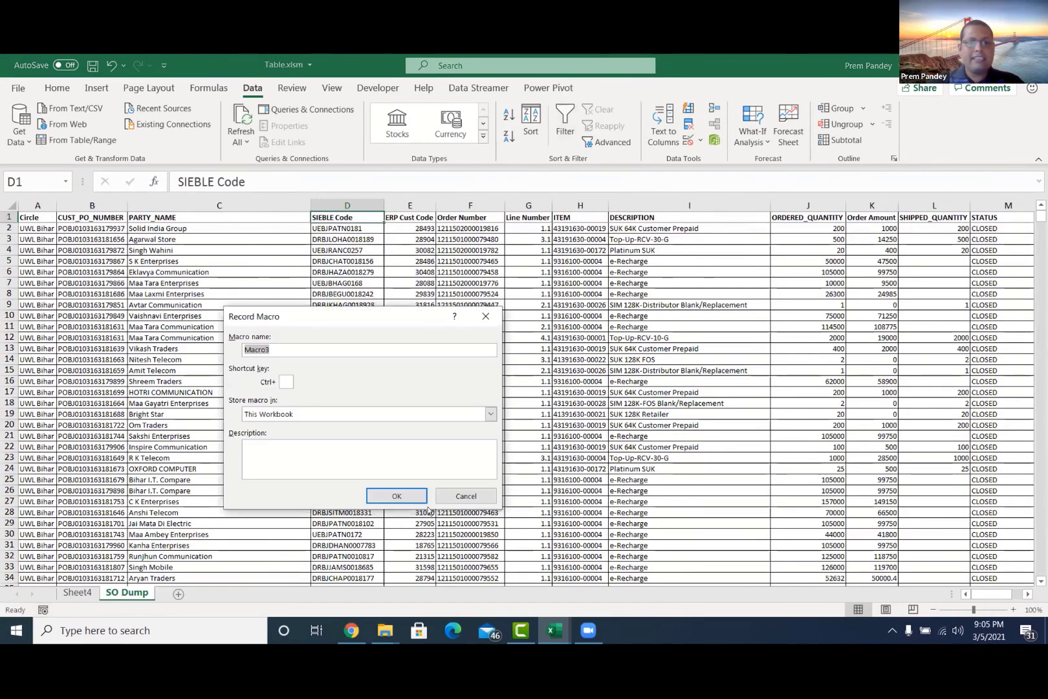
left_click(406, 497)
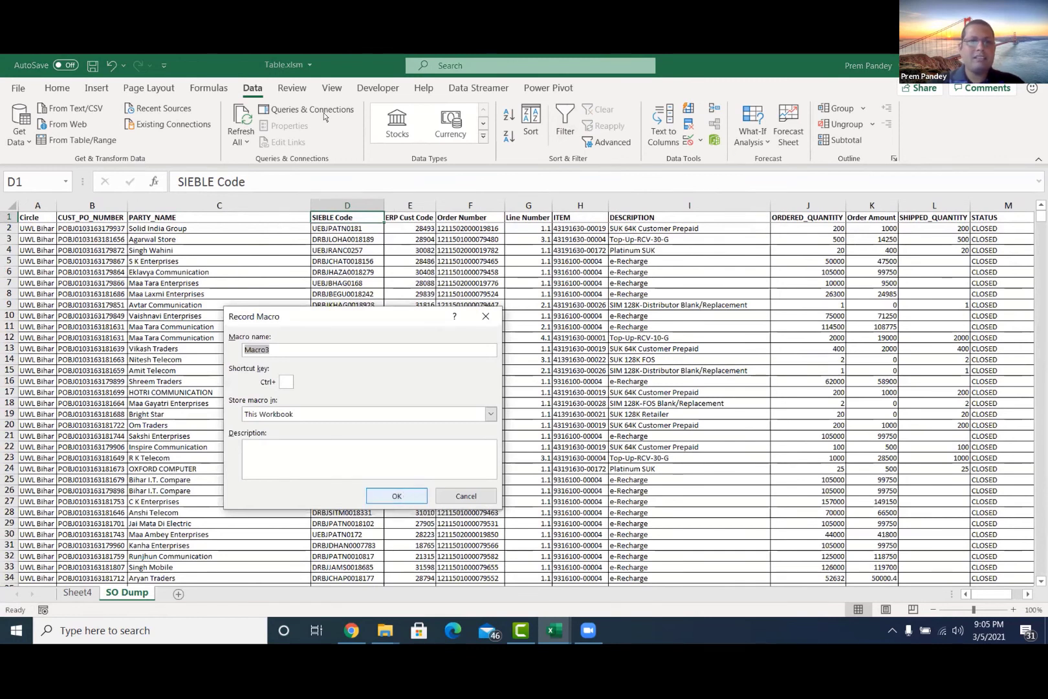
left_click(563, 120)
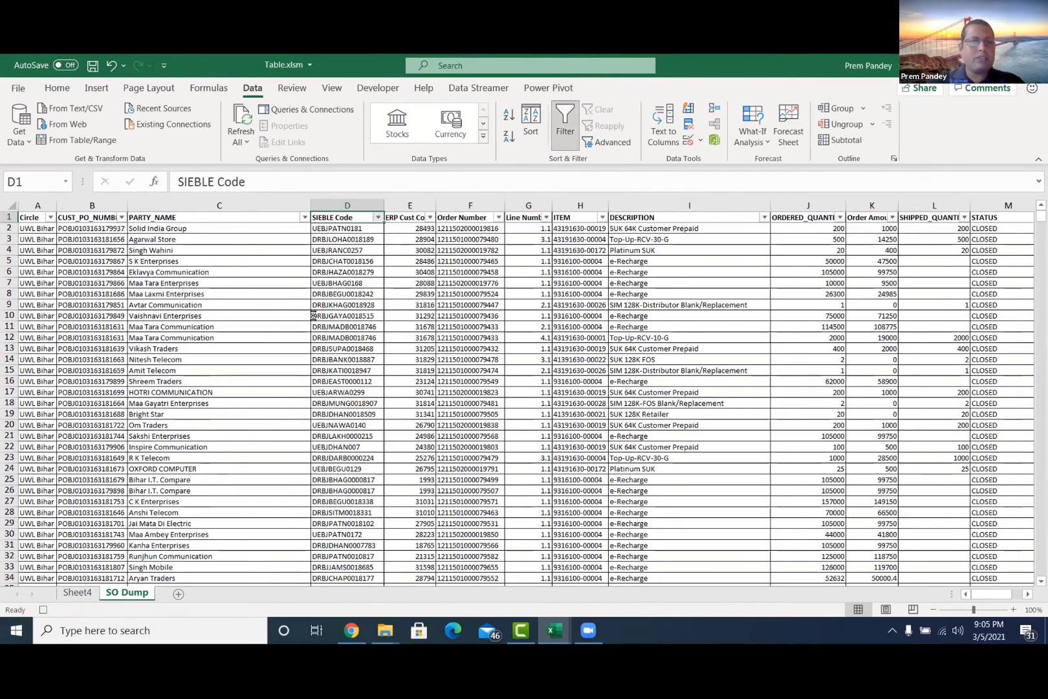
Filter the SIEBLE Code column to show only the fourth code in the list
key("alt+Down")
left_click(238, 378)
left_click(238, 426)
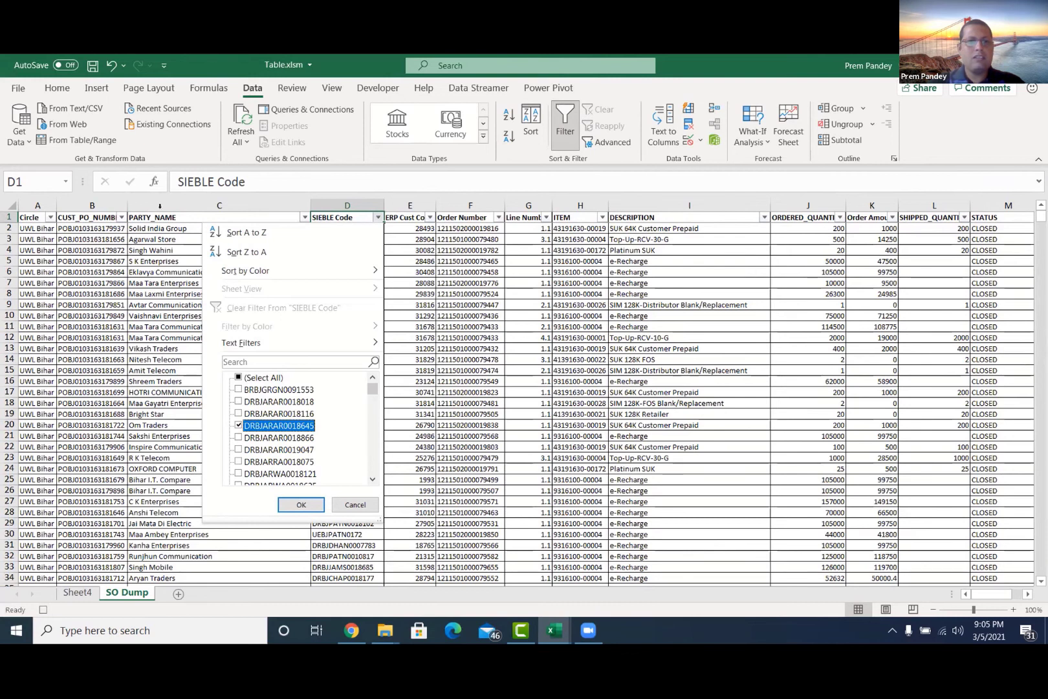
key("Return")
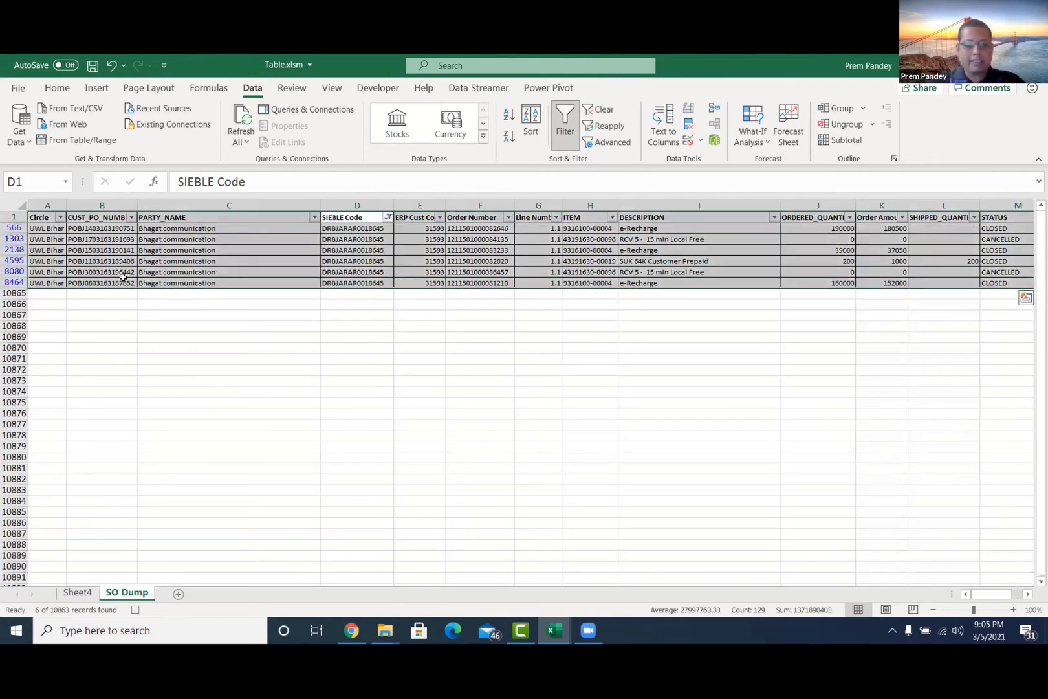
Copy the filtered rows with their header into a new sheet starting at A1
key("ctrl+c")
left_click(178, 593)
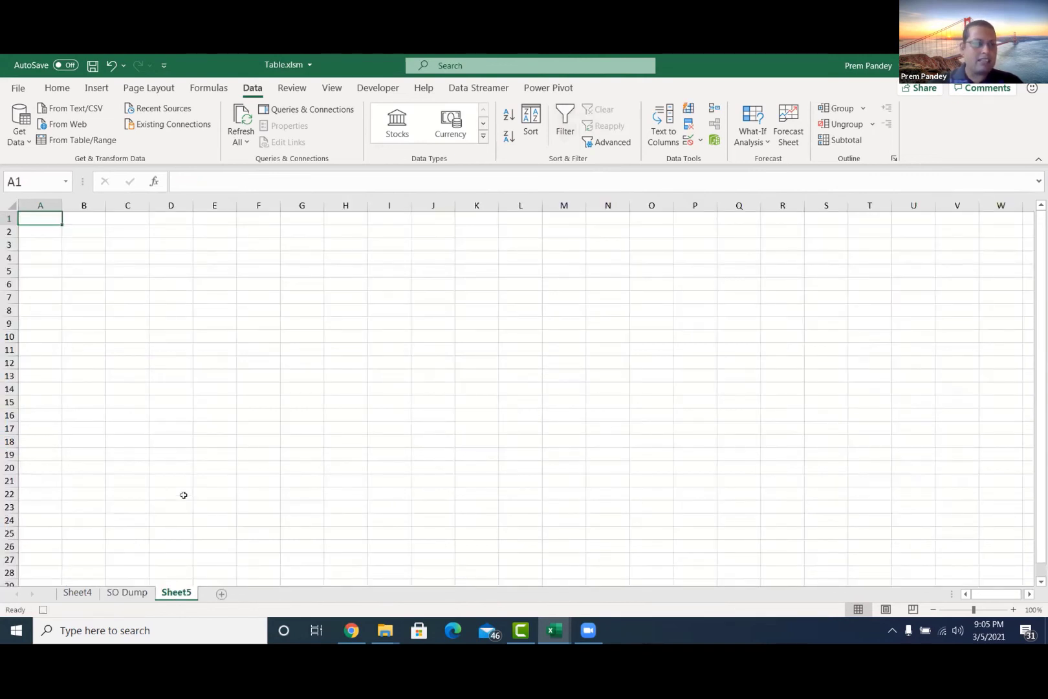
key("ctrl+v")
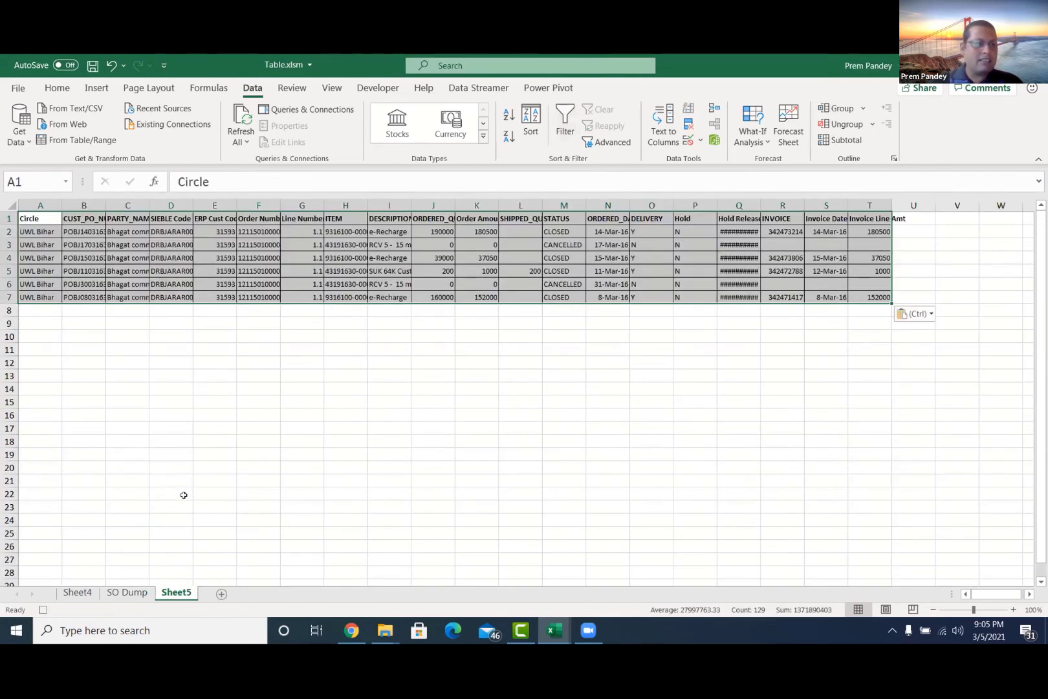
Rename the new sheet with the SIEBLE code copied from its cell D2 and stop the macro recording
left_click(170, 229)
key("ctrl+c")
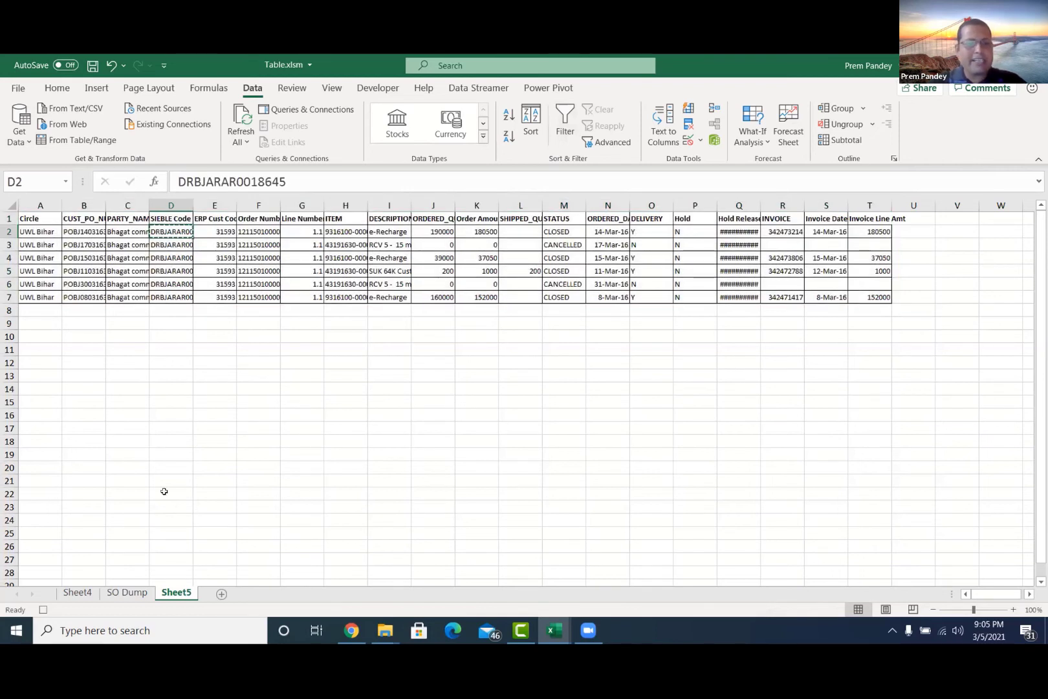
double_click(180, 591)
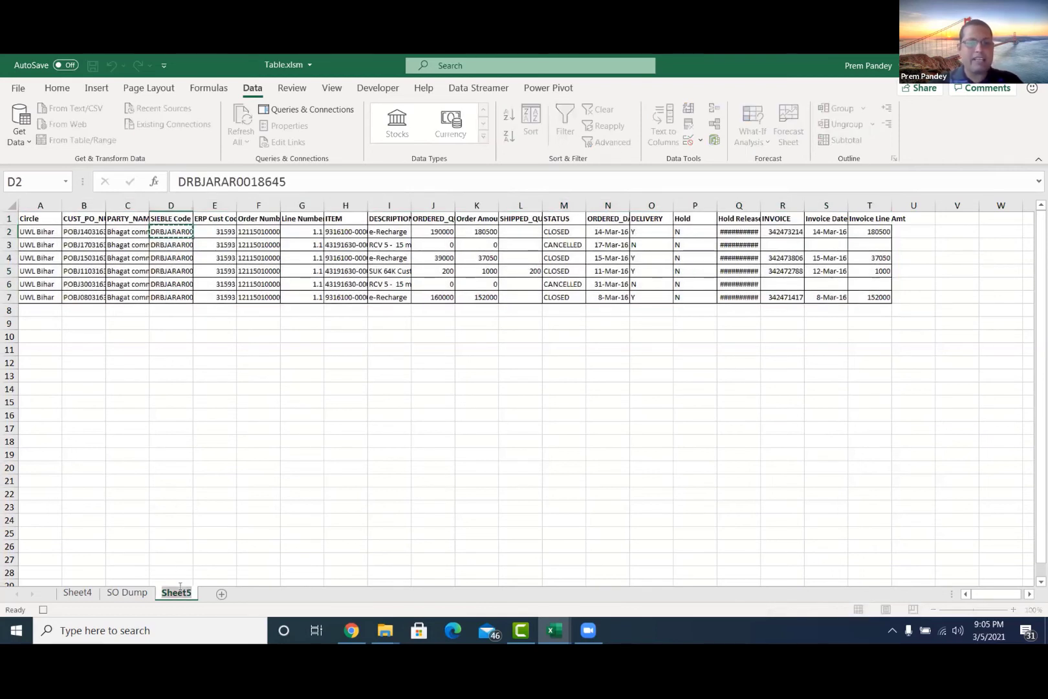
key("ctrl+v")
key("Return")
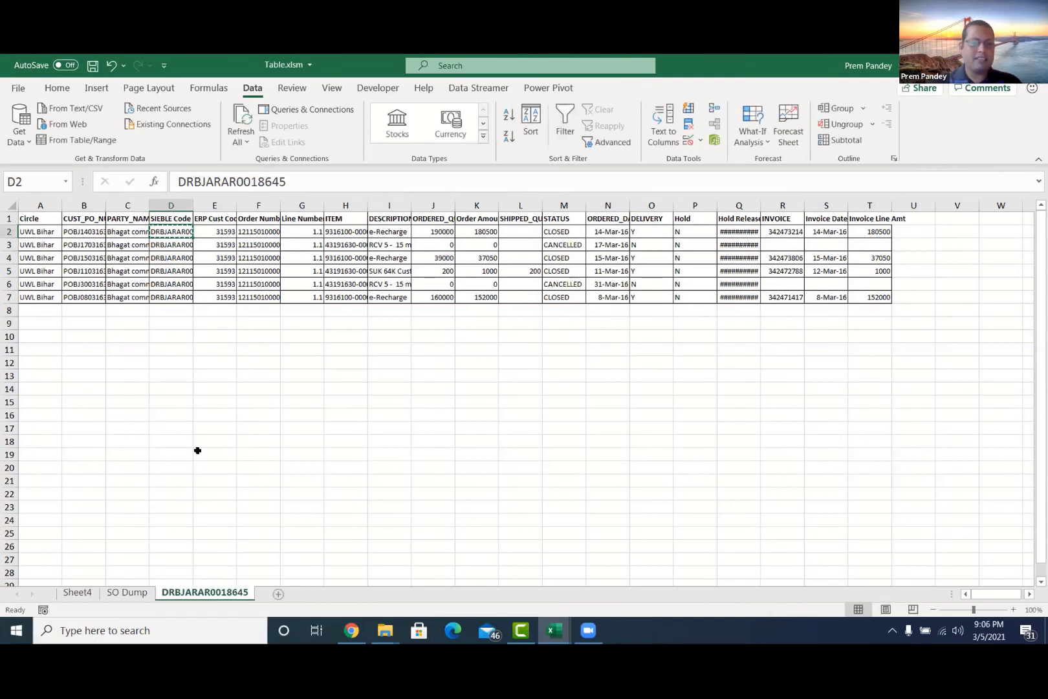
Delete the sheet named after the SIEBLE code and remove the filter from SO Dump
key("Return")
right_click(238, 590)
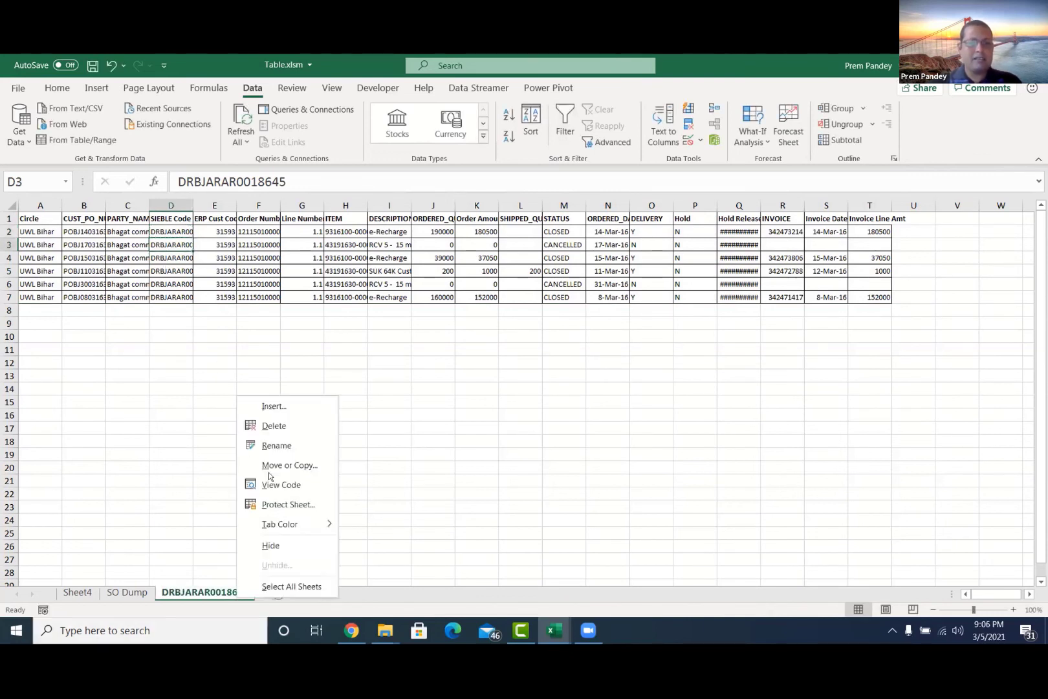
left_click(274, 425)
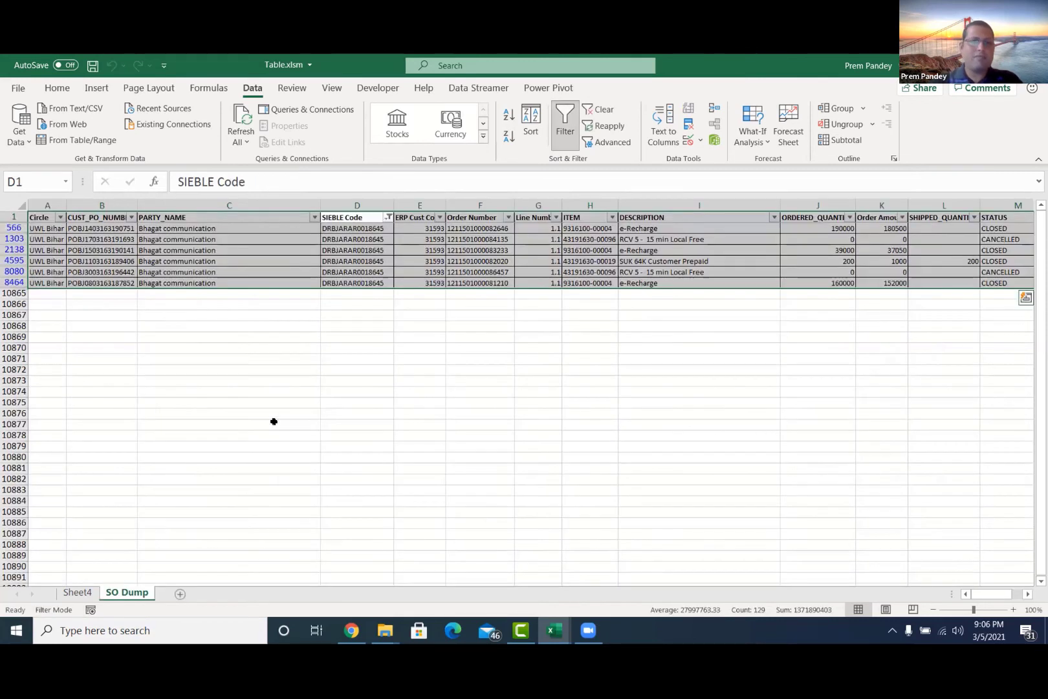
left_click(297, 285)
key("ctrl+shift+l")
left_click(348, 249)
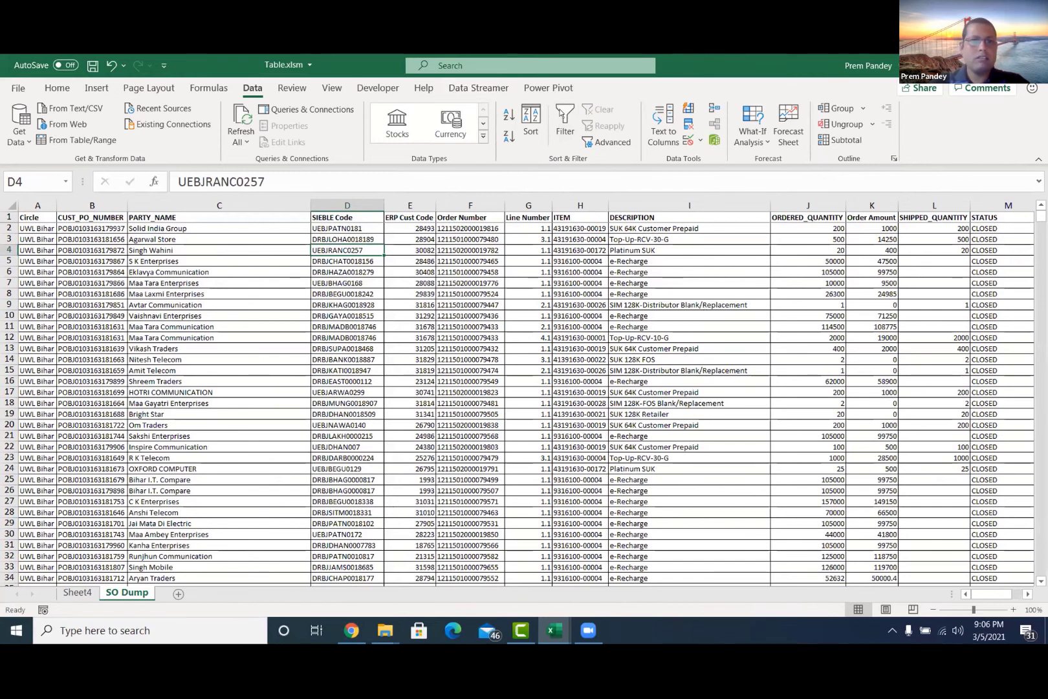
Run Macro3 on the unfiltered SO Dump sheet and end its execution at the run-time error
left_click(375, 89)
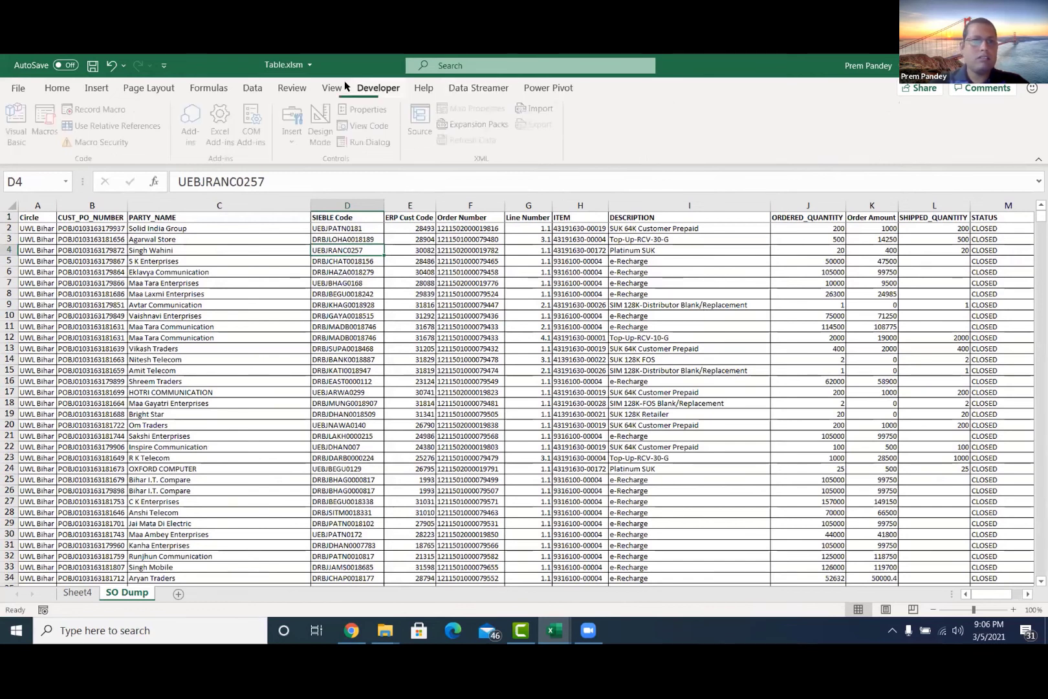
left_click(871, 140)
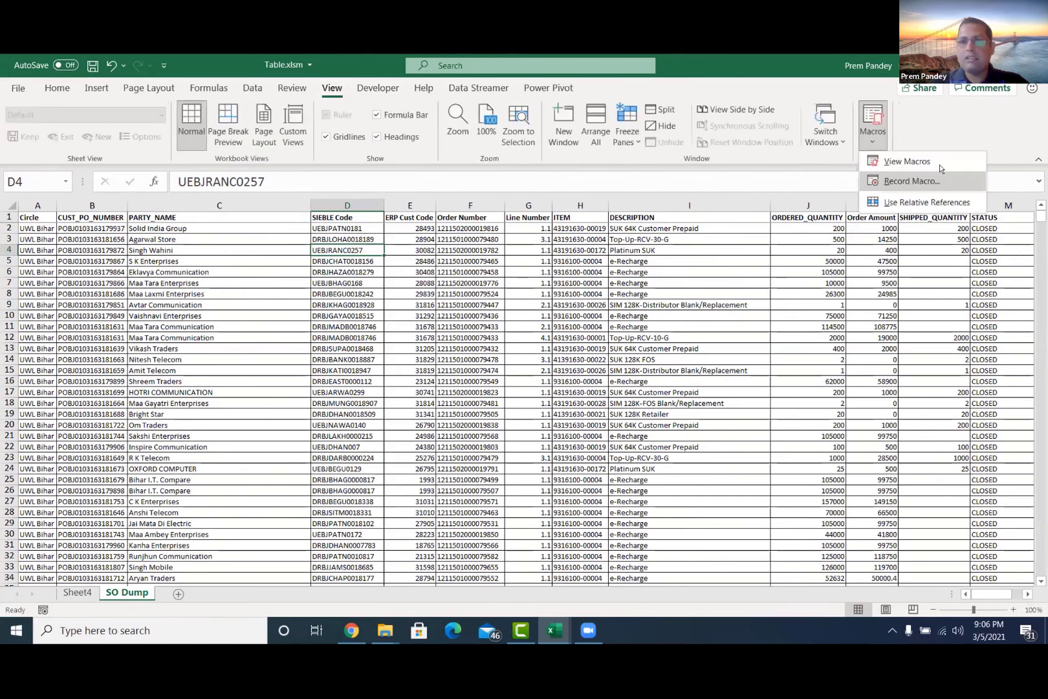
left_click(907, 162)
left_click(285, 356)
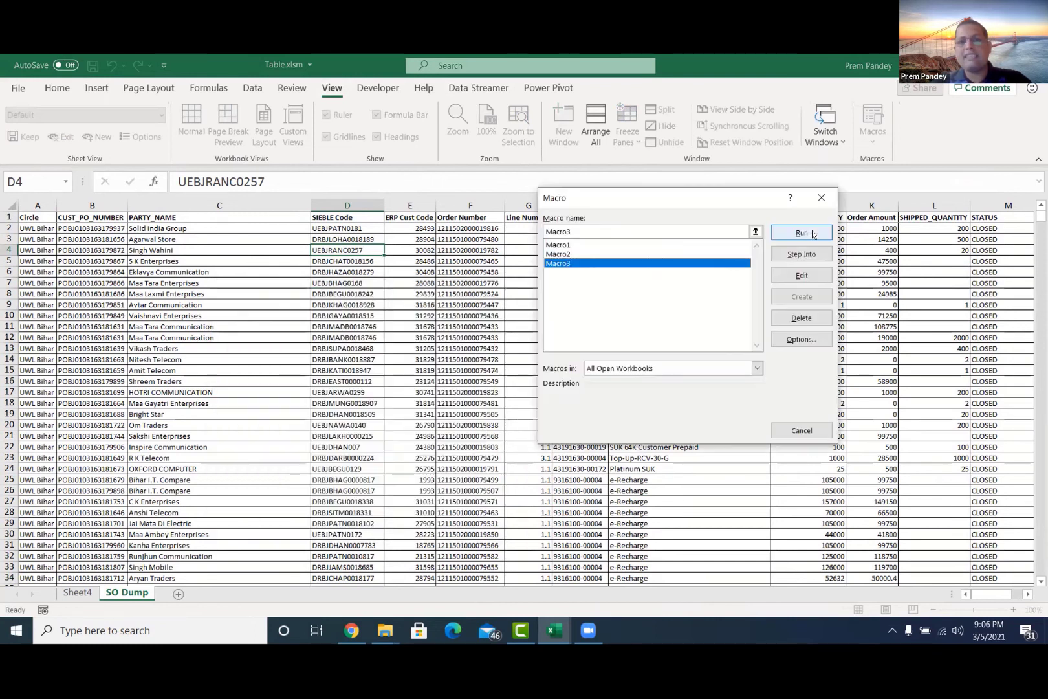
left_click(802, 233)
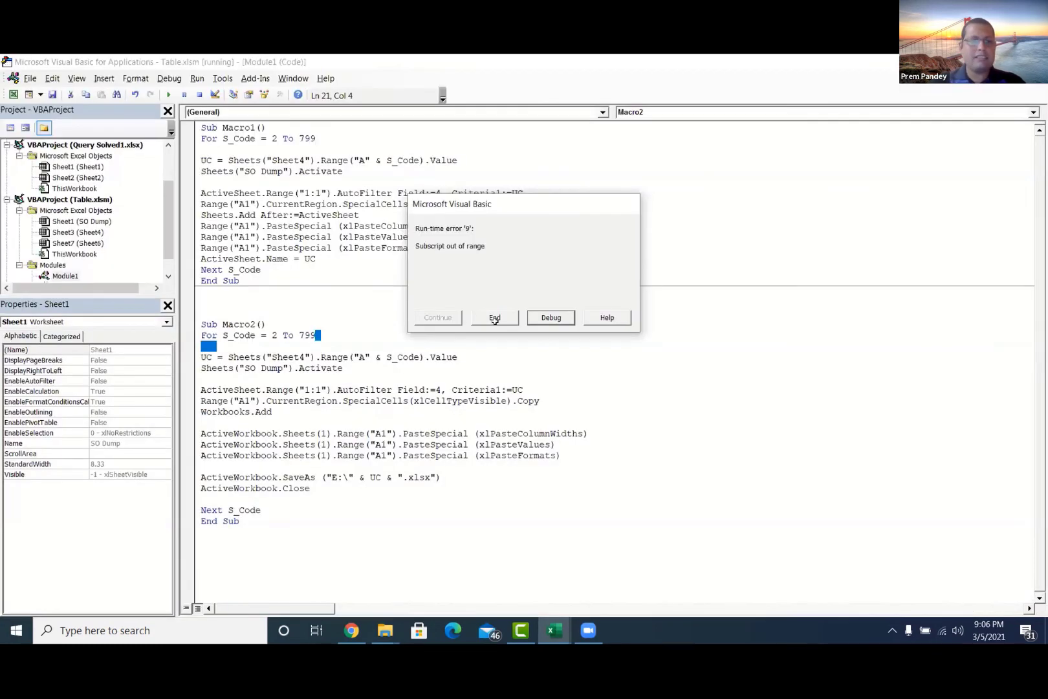
left_click(495, 318)
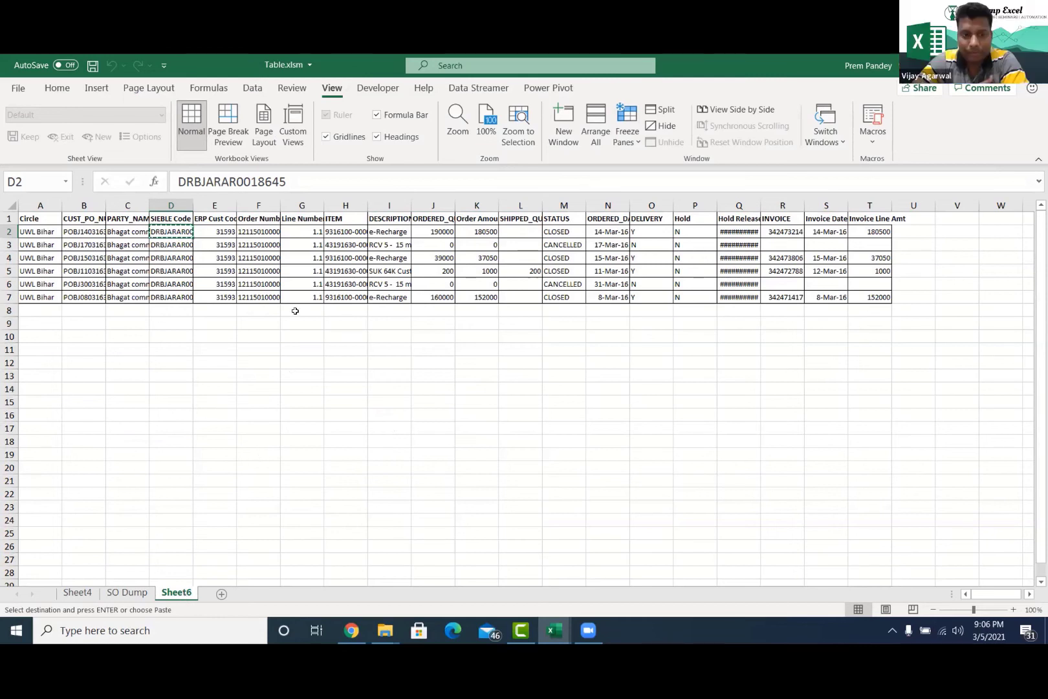
Clear the copy selection and delete Sheet6
left_click(275, 266)
key("Escape")
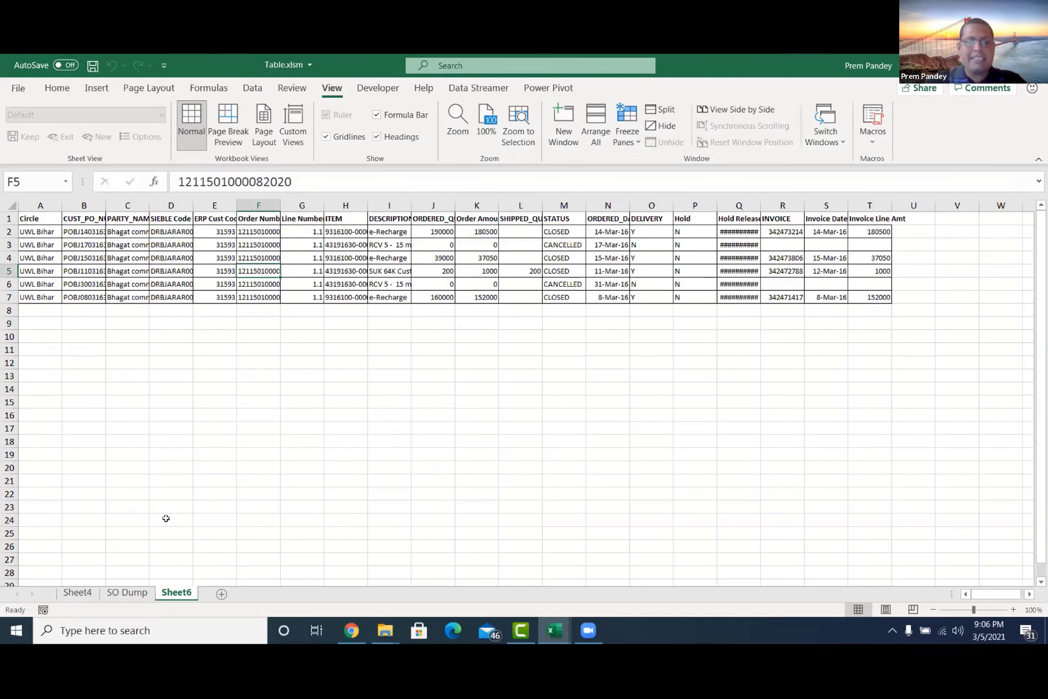
right_click(181, 593)
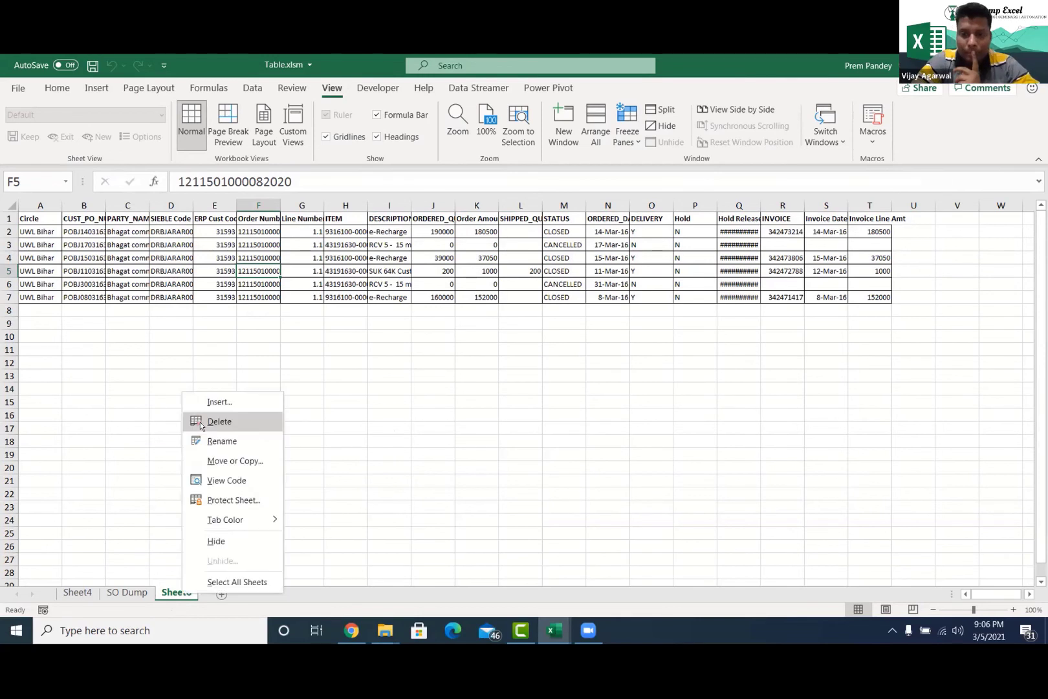
left_click(201, 421)
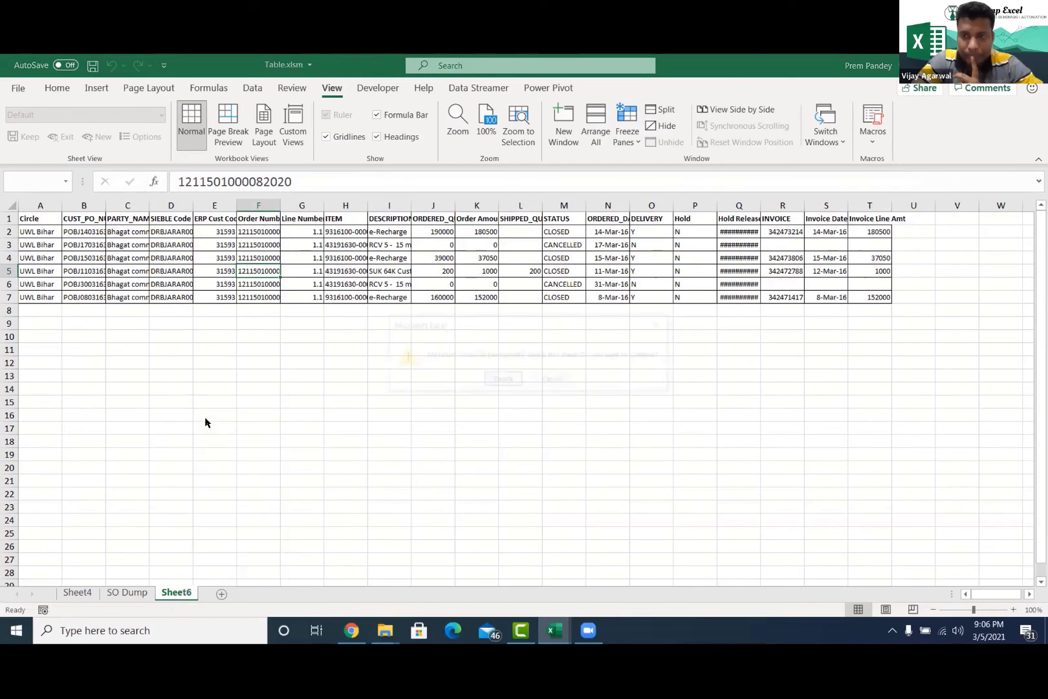
left_click(502, 381)
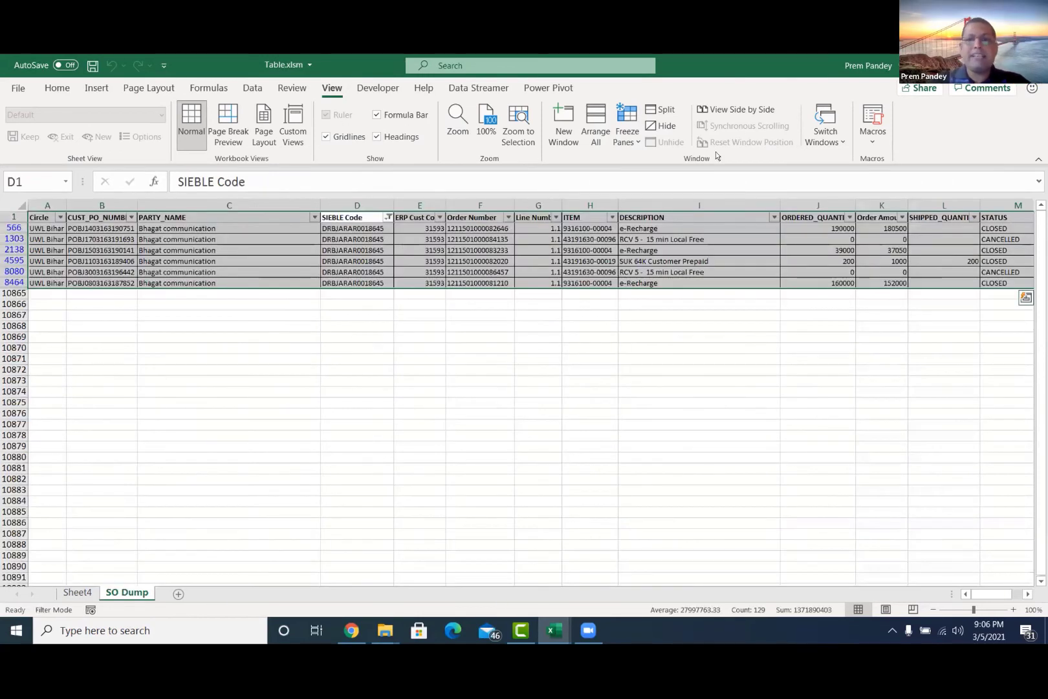
Try to run Macro3 again on the filtered SO Dump sheet
left_click(873, 126)
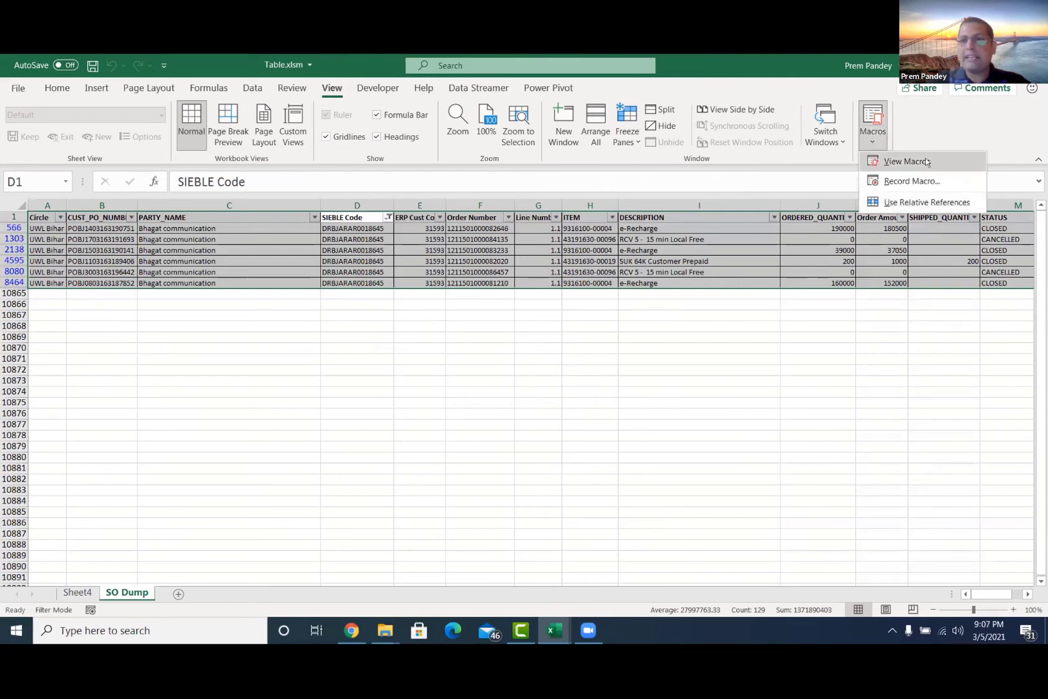
left_click(925, 162)
left_click_drag(596, 187, 435, 187)
left_click(396, 257)
left_click(638, 226)
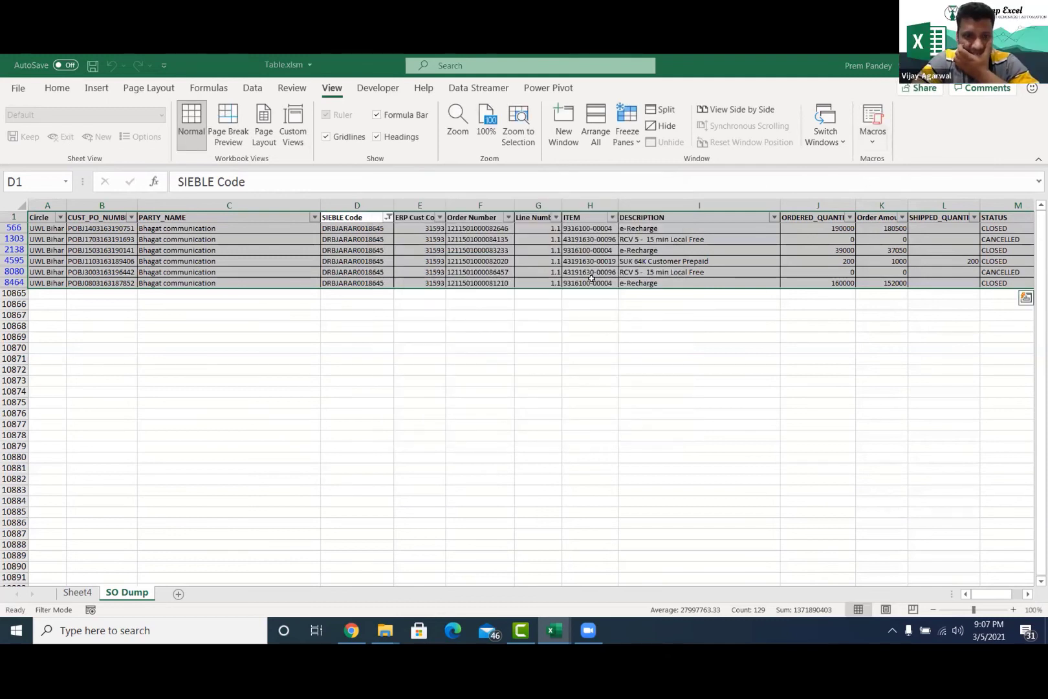
Open Macro3 for editing and review its recorded statements from the AutoFilter line to the sheet naming line
left_click(867, 140)
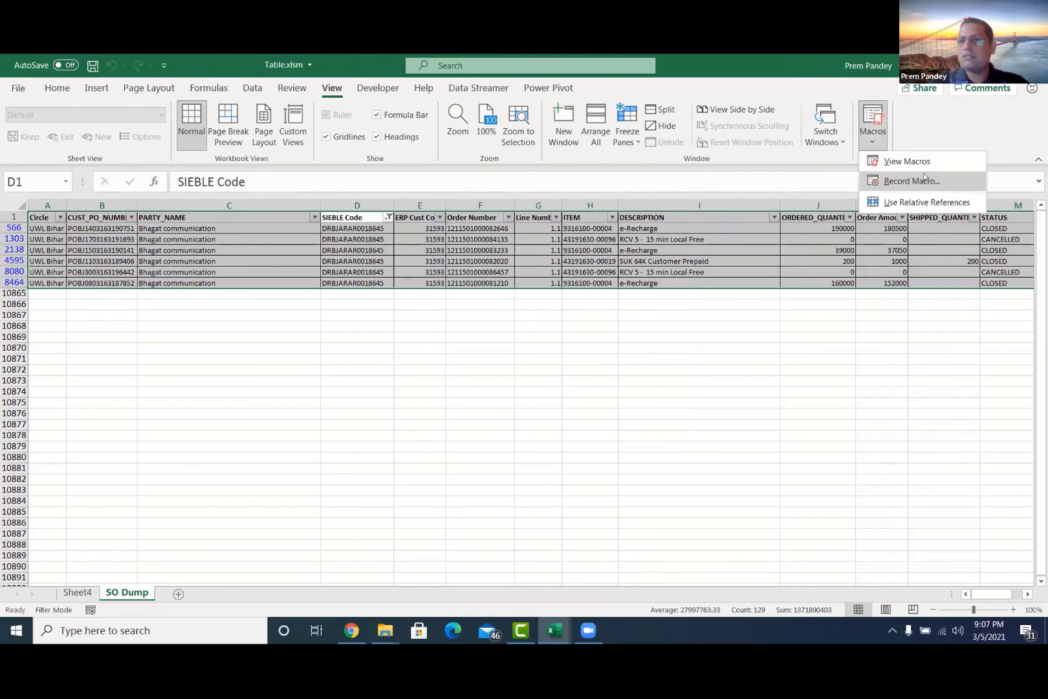
left_click(907, 162)
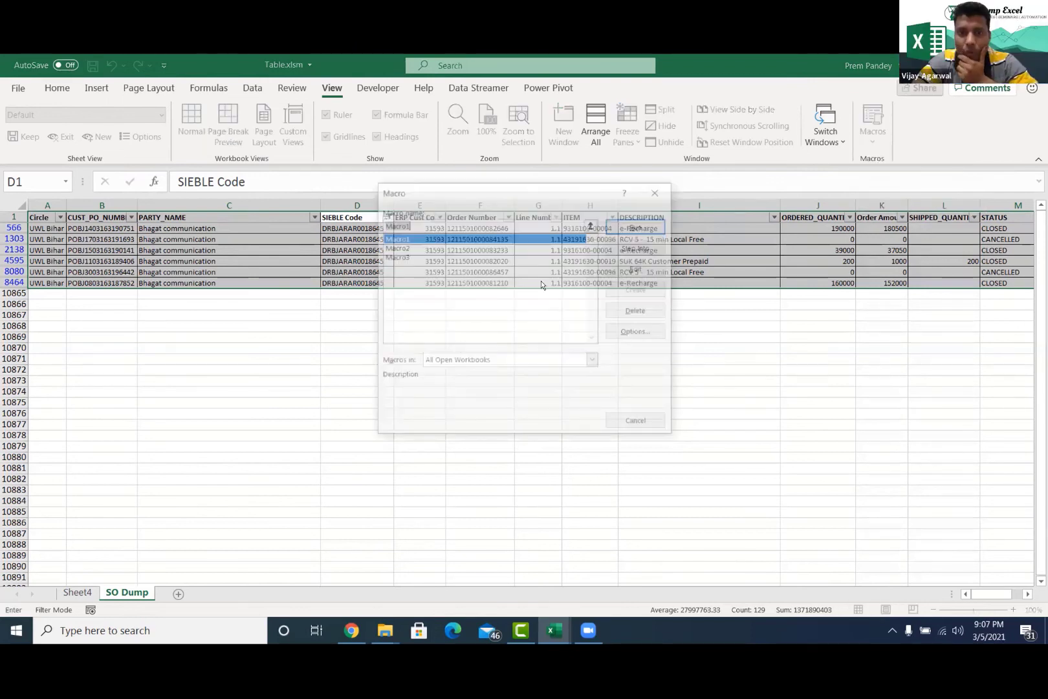
left_click(407, 257)
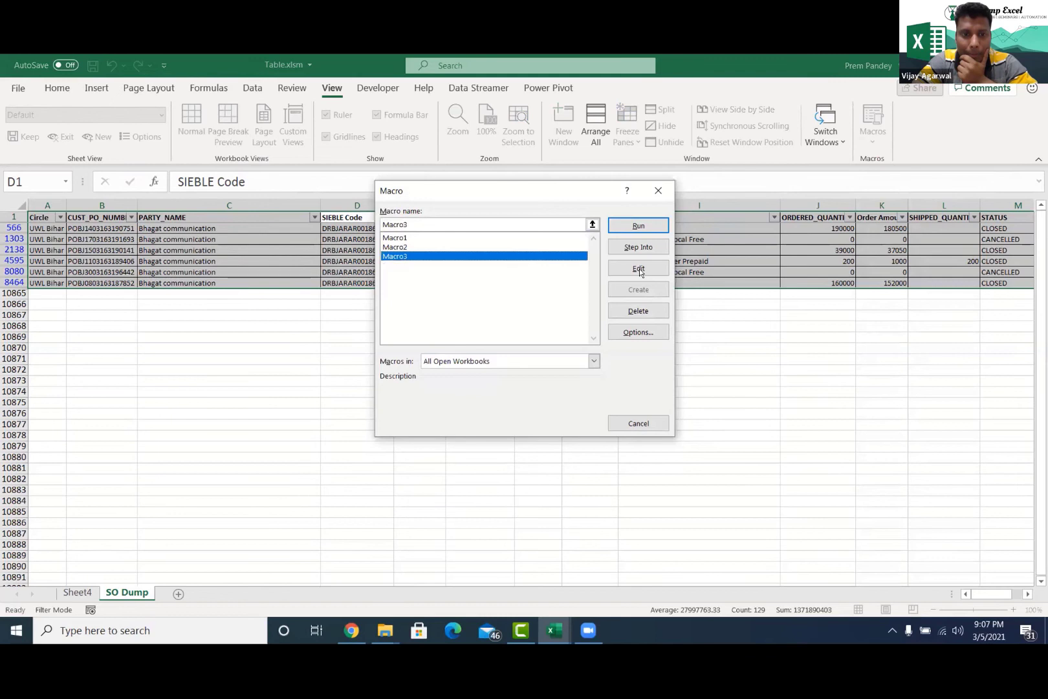
left_click(640, 269)
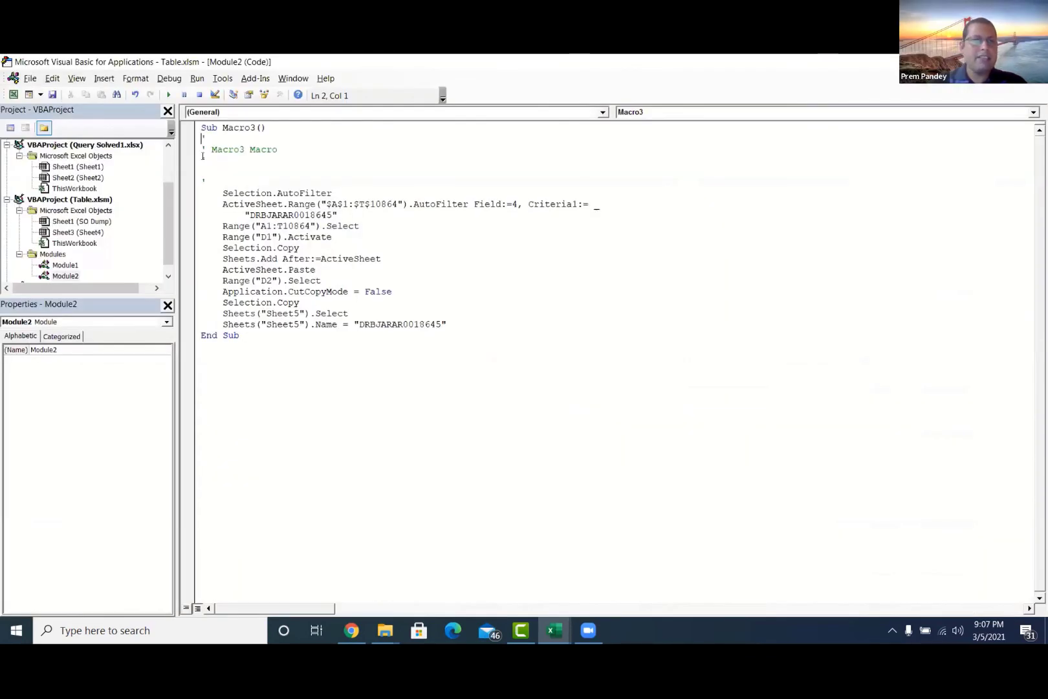
left_click(513, 324)
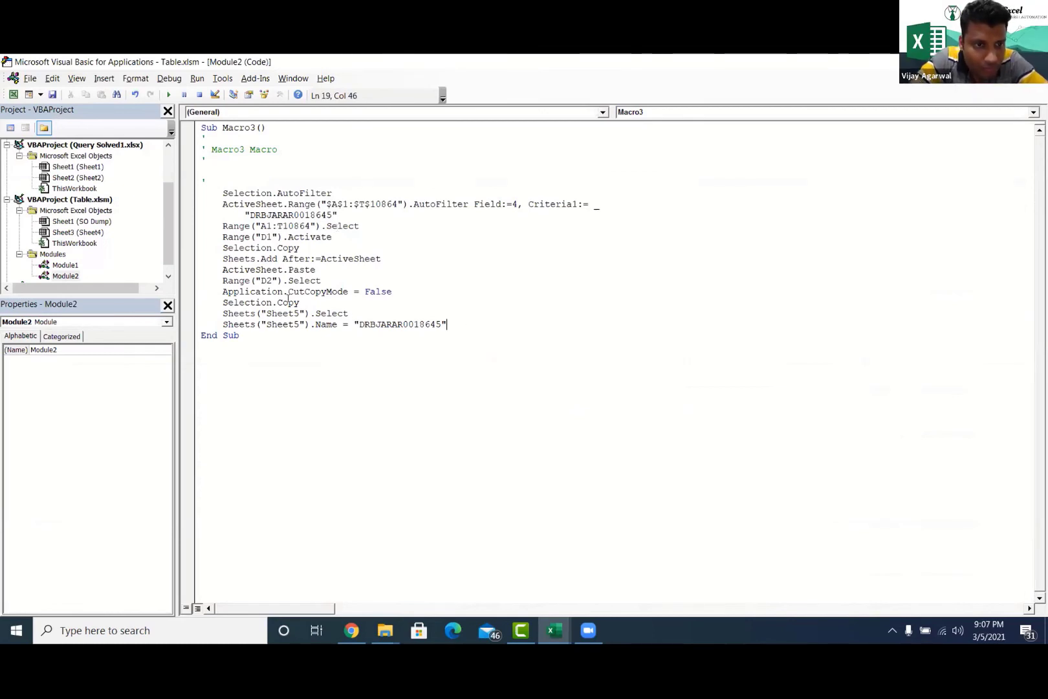
left_click_drag(464, 323, 239, 249)
left_click_drag(229, 193, 228, 195)
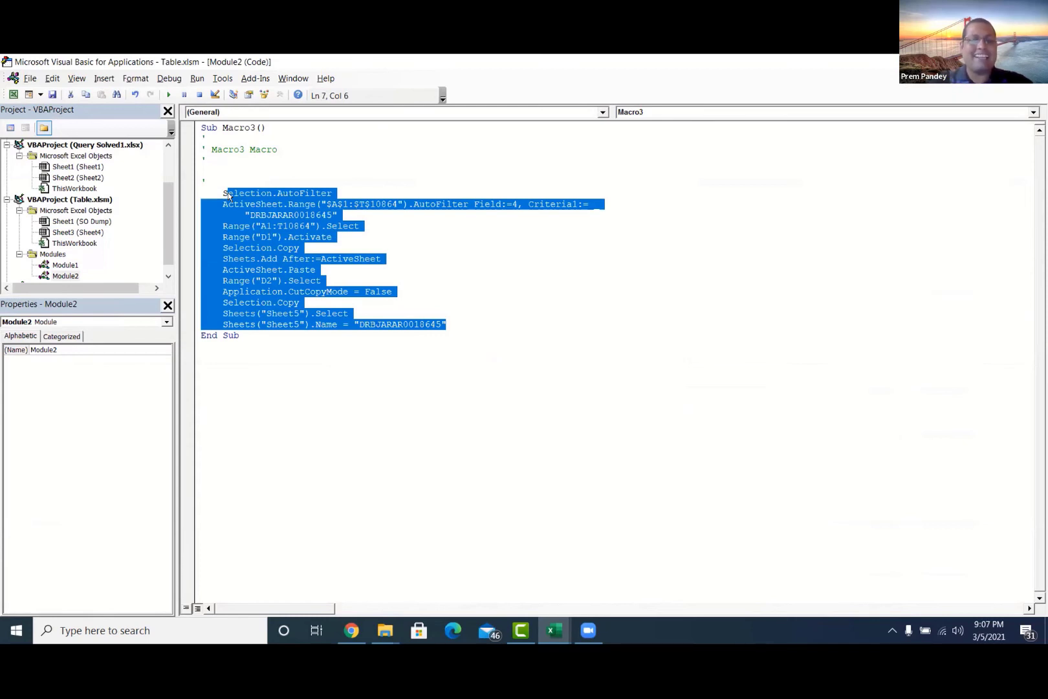
left_click(298, 204)
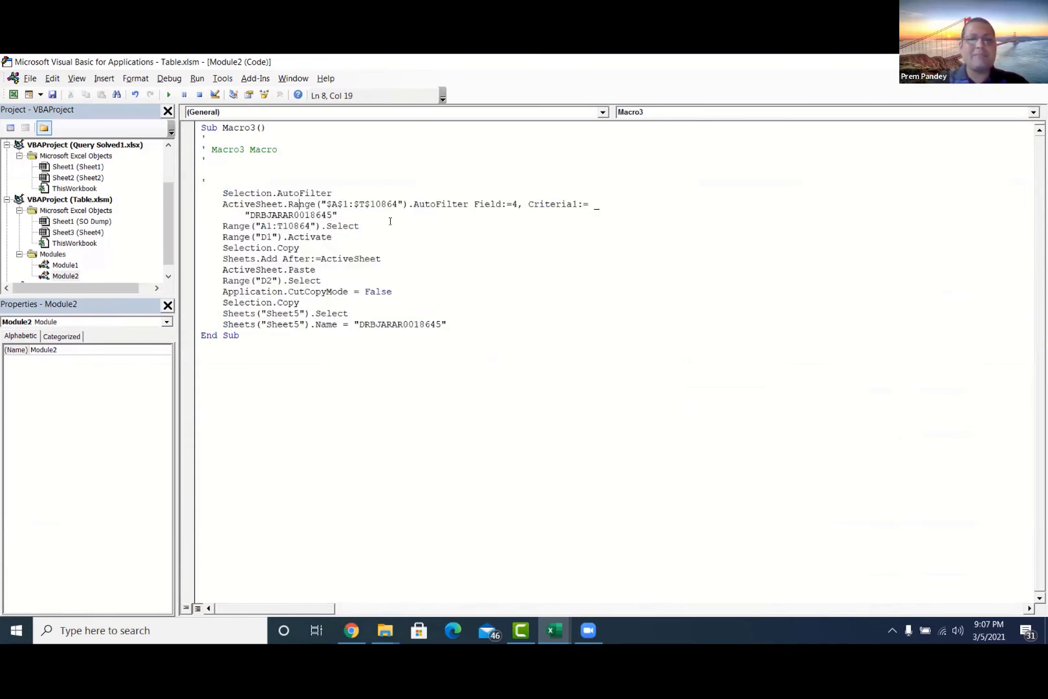
Join the ActiveSheet.Range filter line onto the Selection.AutoFilter line in Macro3, separated by a single space
left_click(341, 193)
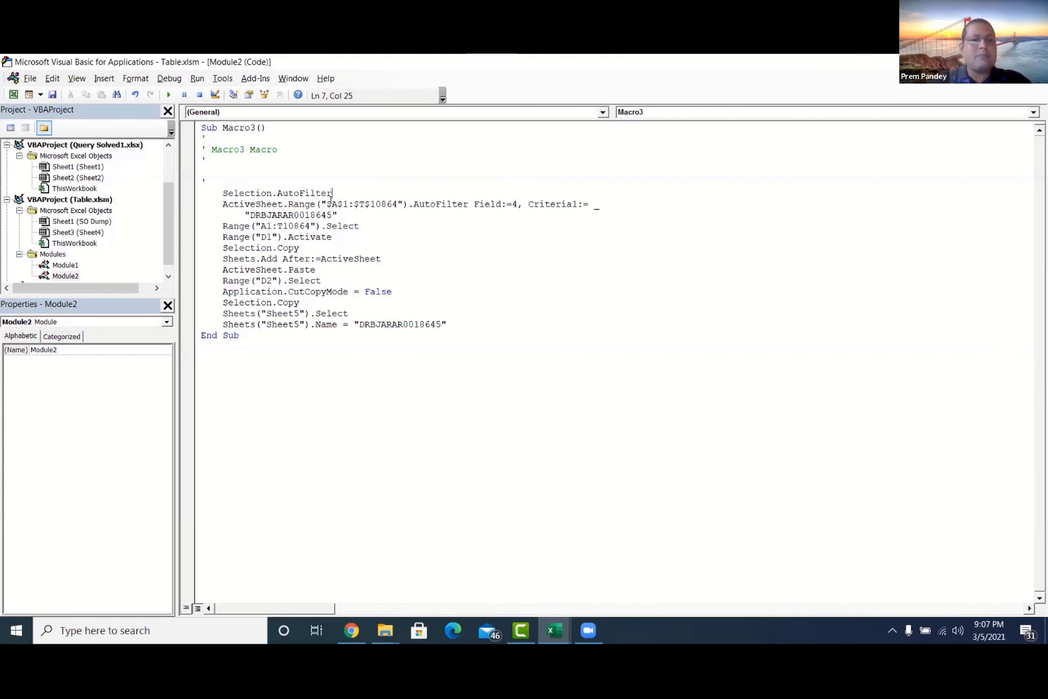
key("Delete")
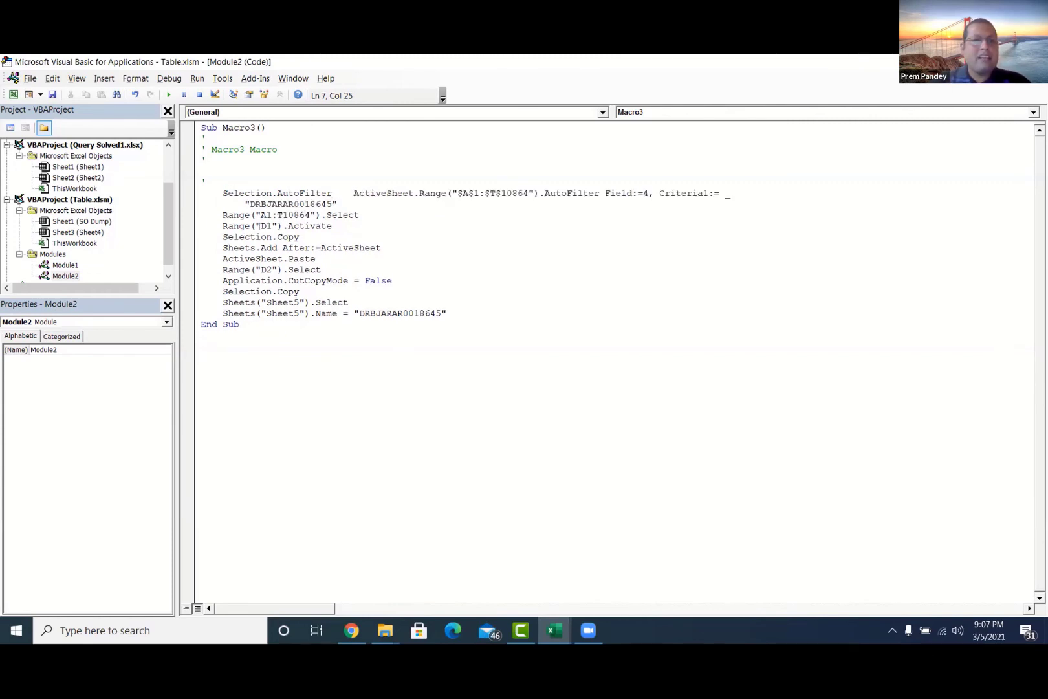
left_click_drag(331, 194, 353, 194)
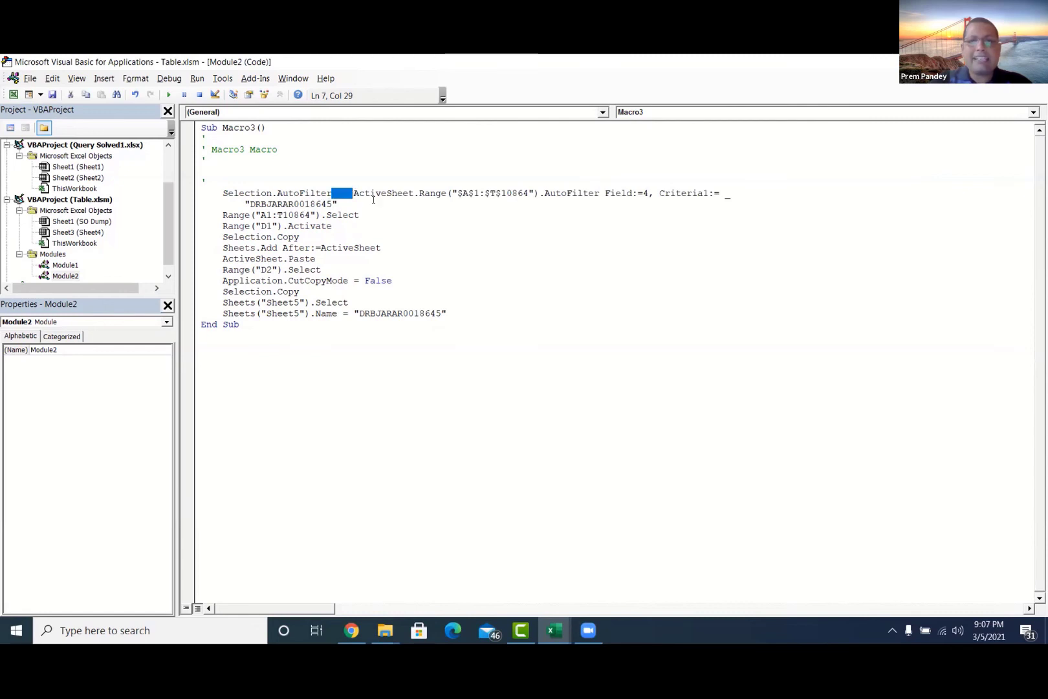
key("Delete")
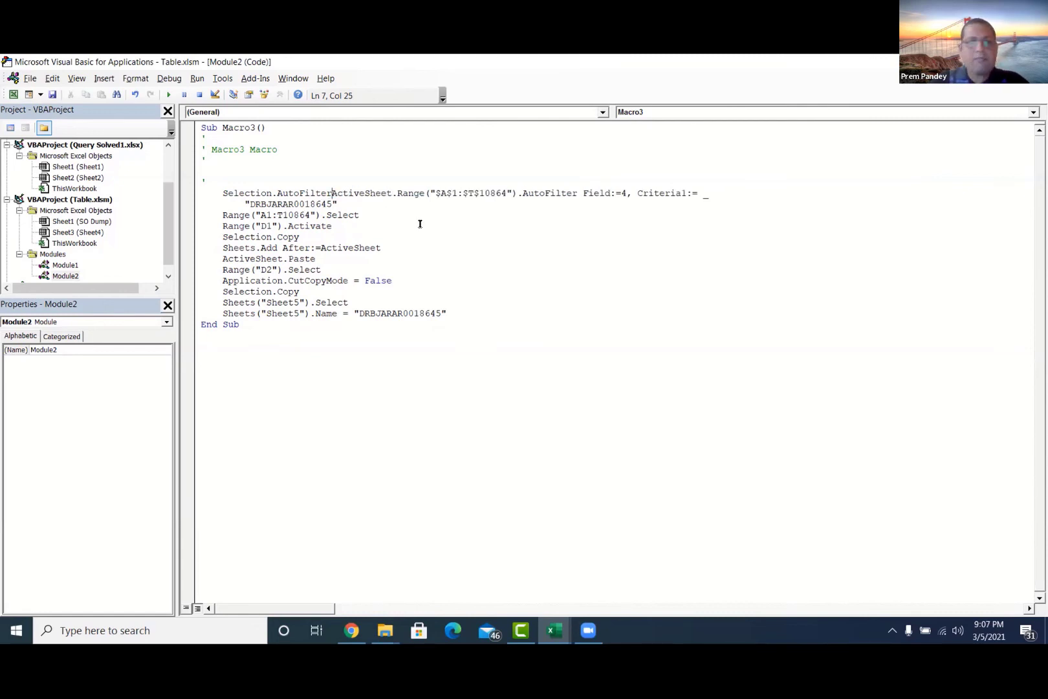
left_click(446, 193)
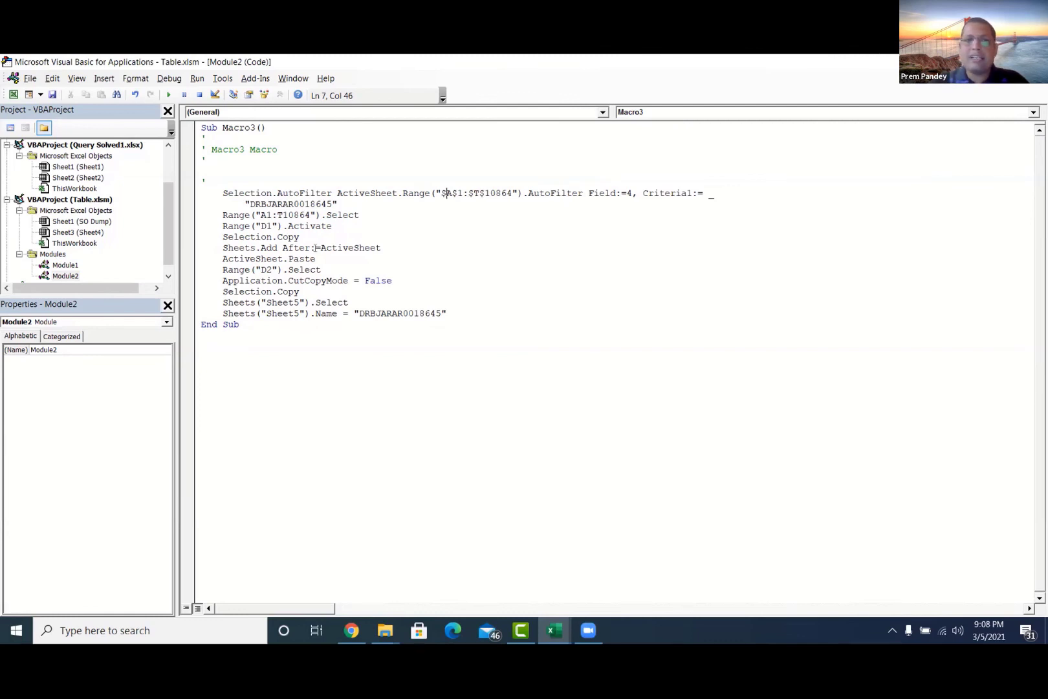
Switch back to Table.xlsm and check how far the SO Dump header row extends
key("super+Down")
left_click(552, 631)
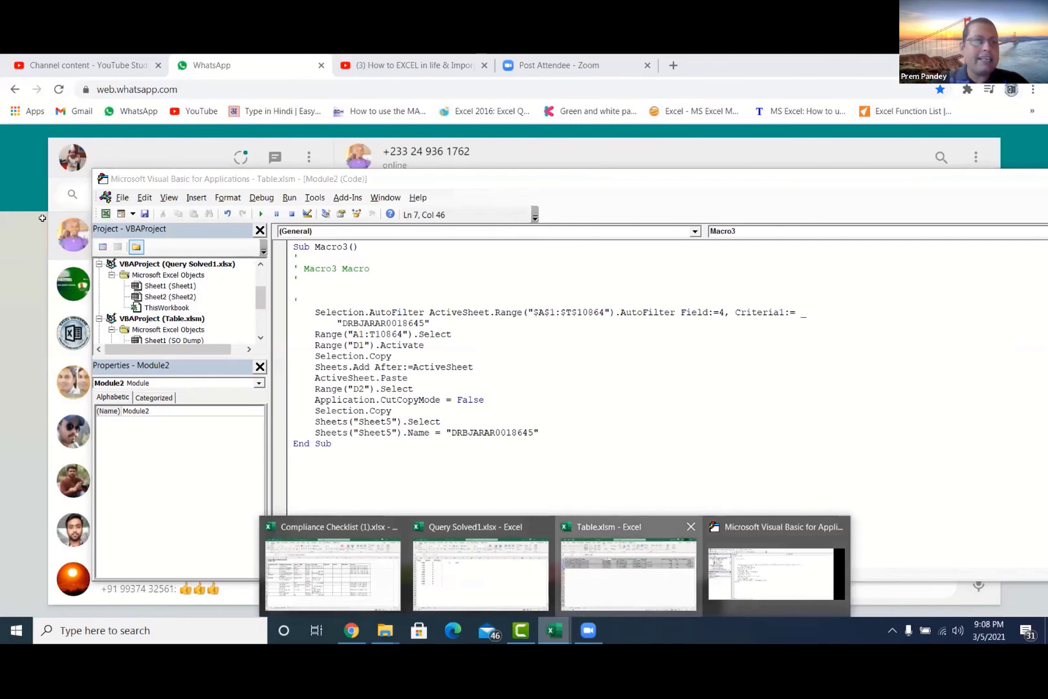
left_click(628, 573)
left_click(42, 218)
key("ctrl+Right")
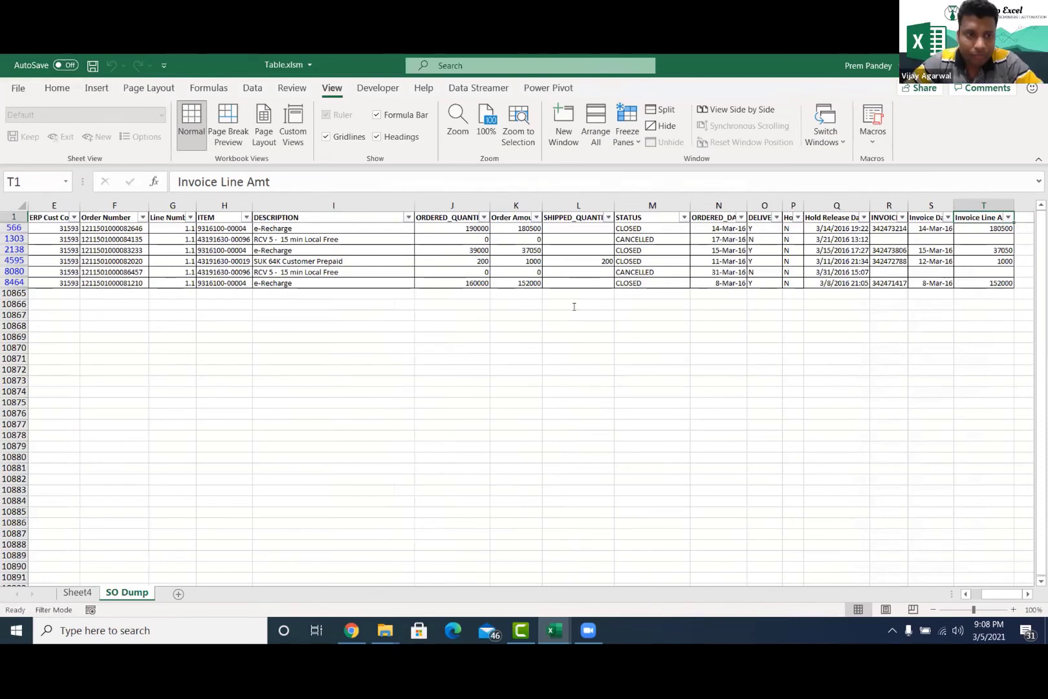
Replace the $A$1:$T$10864 address in Macro3's AutoFilter statement with "1:1"
key("alt+F11")
left_click_drag(532, 311, 607, 311)
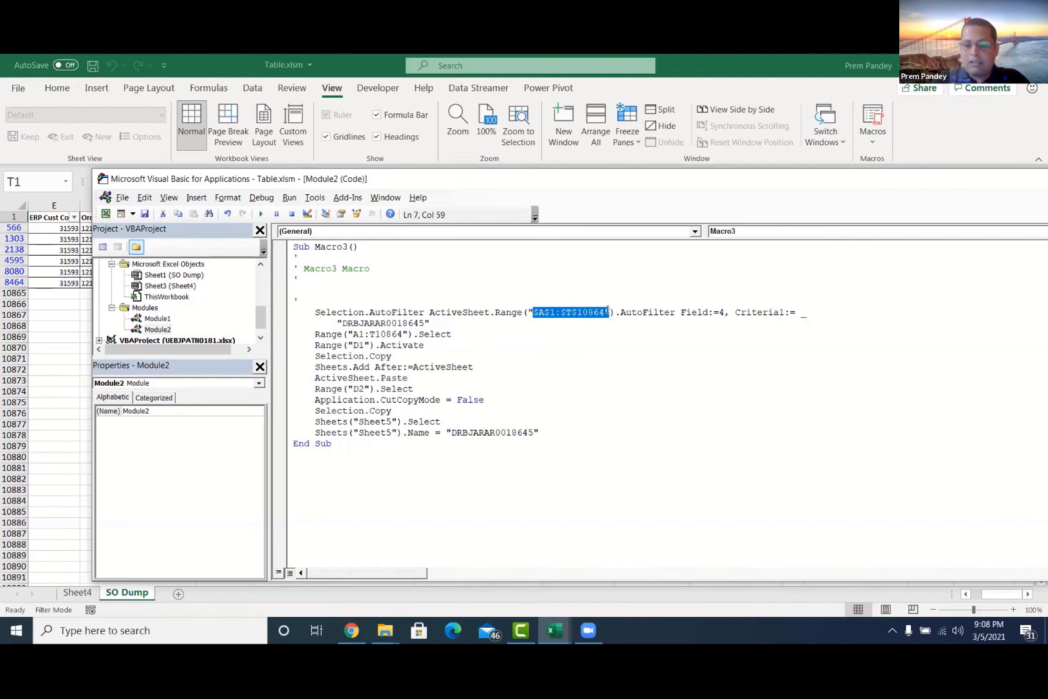
key("Delete")
type("1")
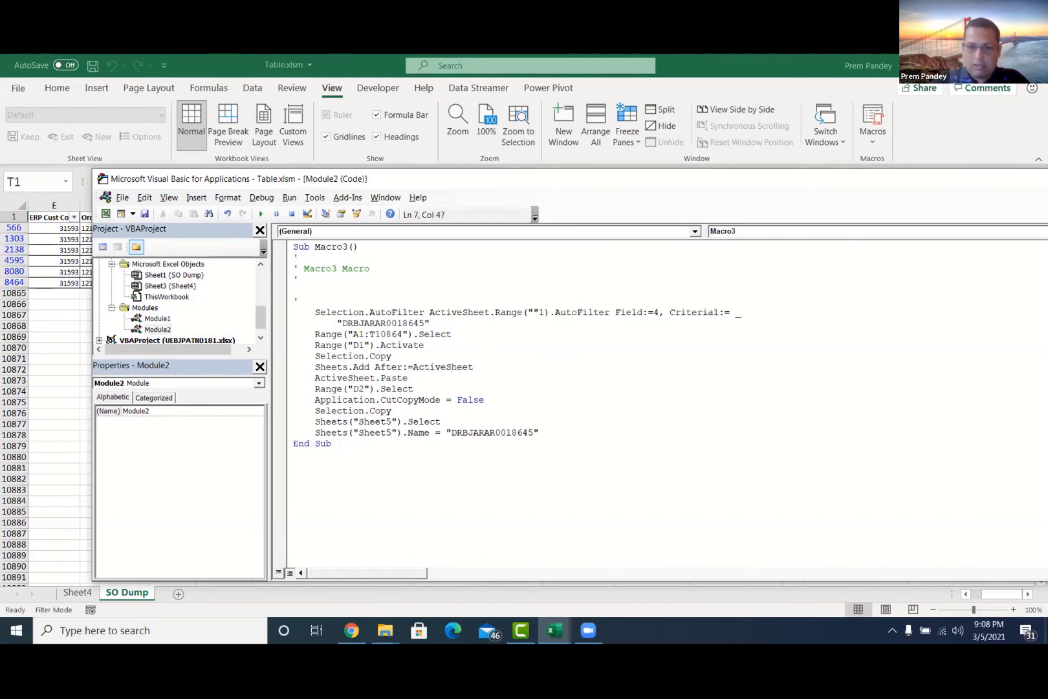
key("BackSpace")
key("BackSpace")
type("1:1")
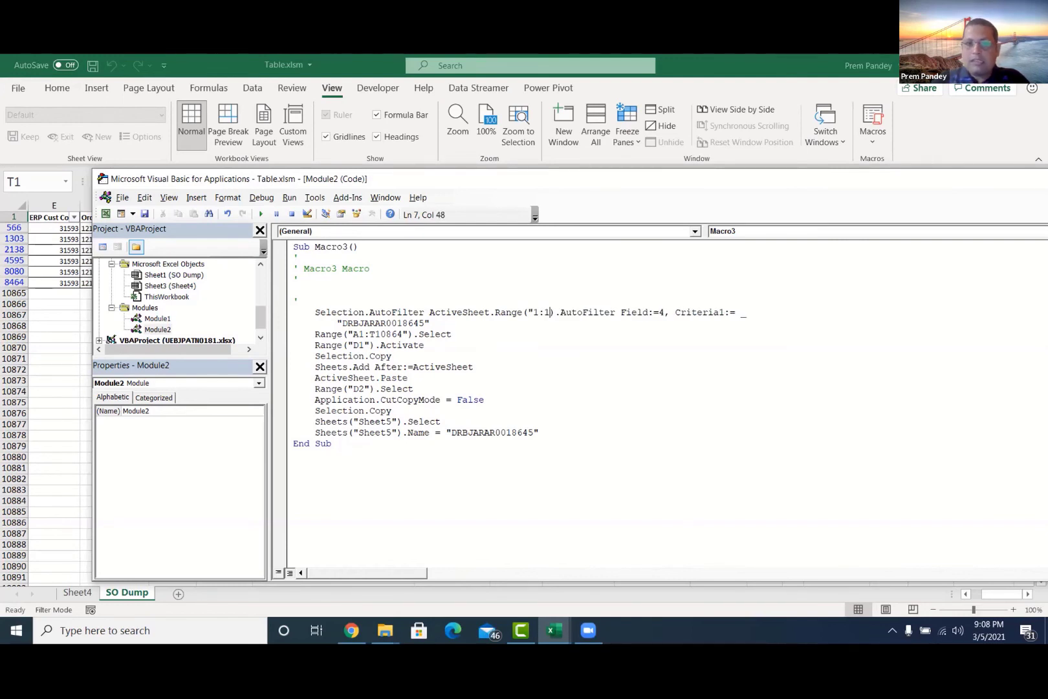
type("\"")
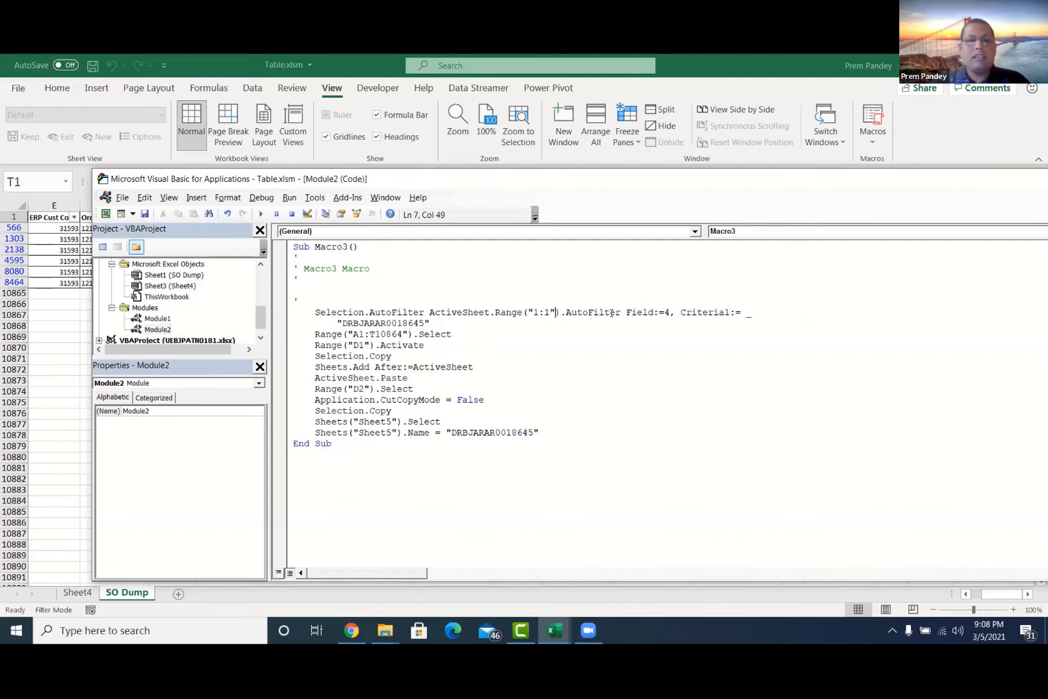
key("Down")
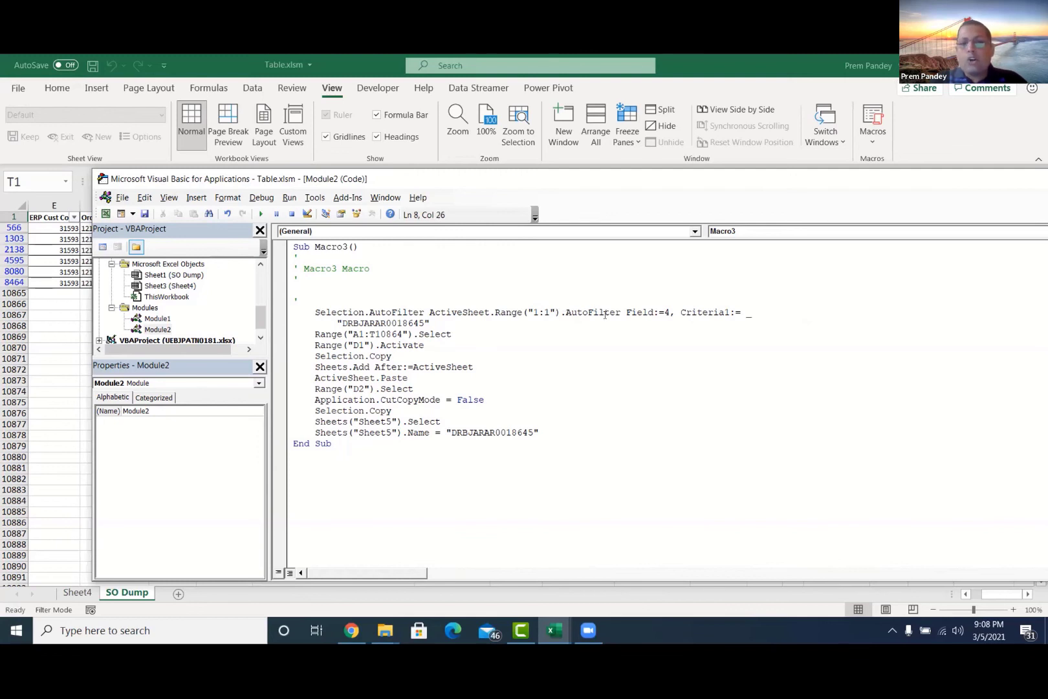
double_click(617, 312)
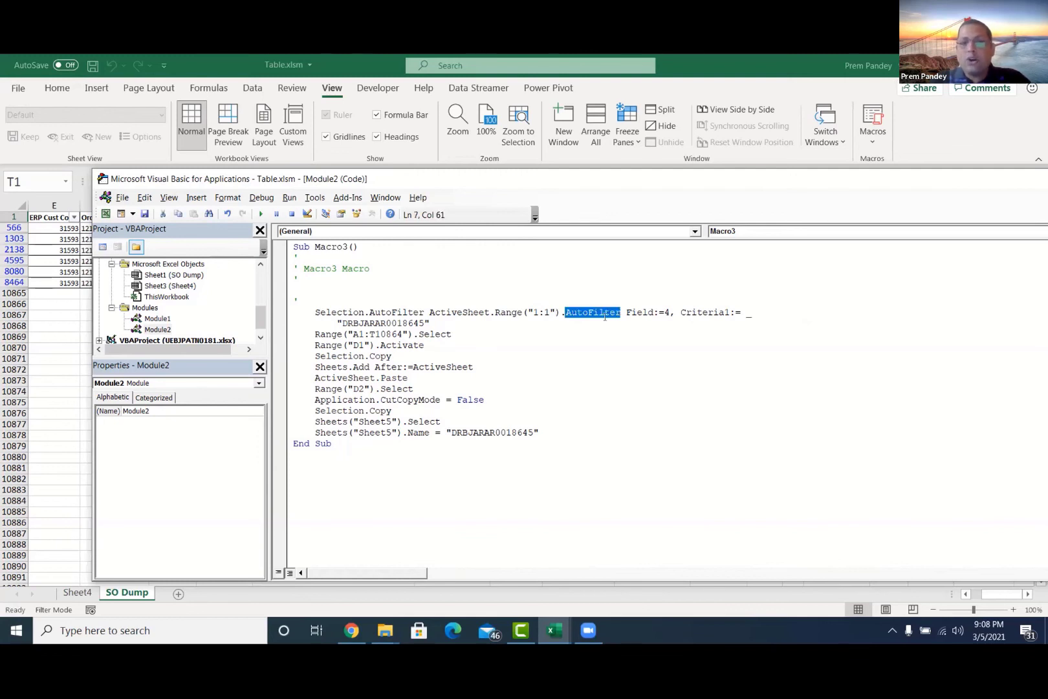
key("Down")
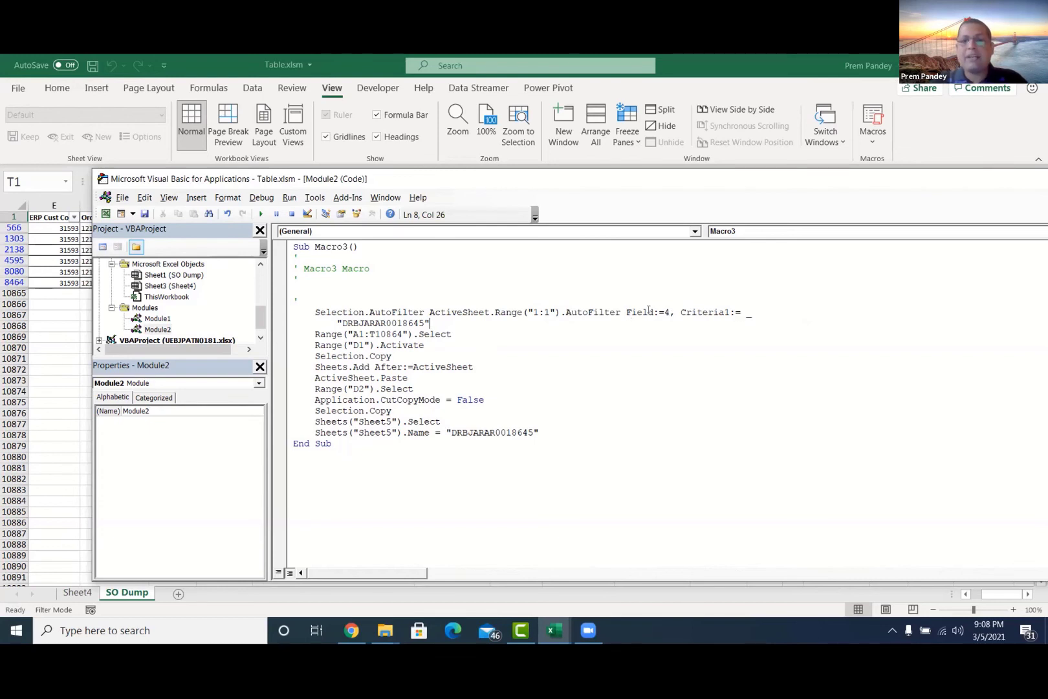
Switch back to the SO Dump sheet and check SIEBLE Code's column position against the macro's filter field number
left_click(625, 312)
left_click(47, 218)
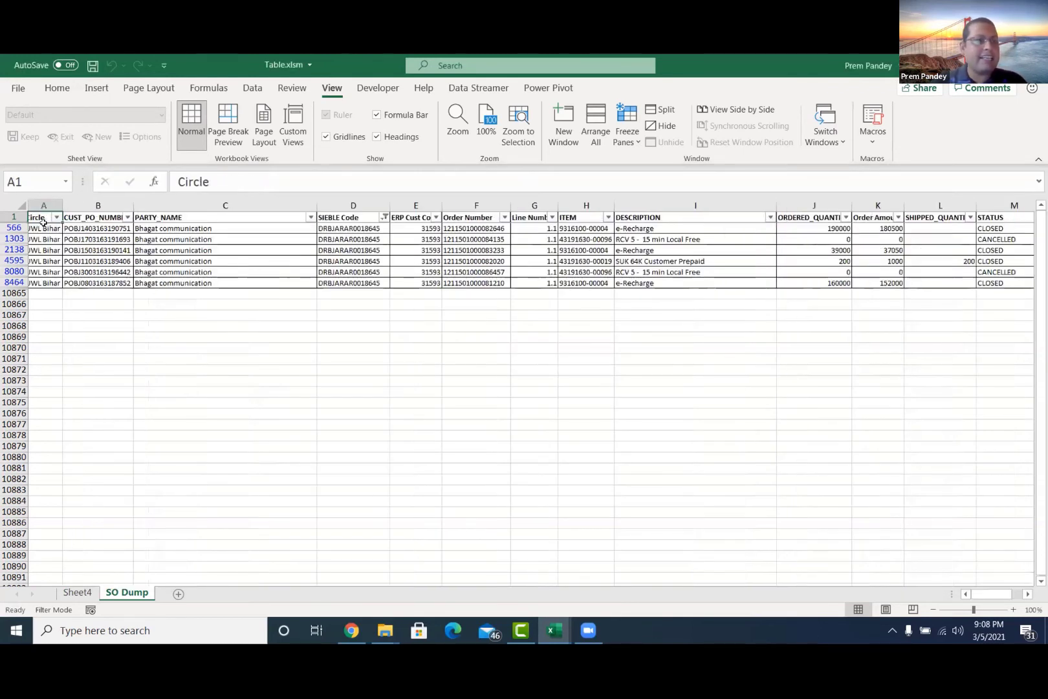
left_click(102, 229)
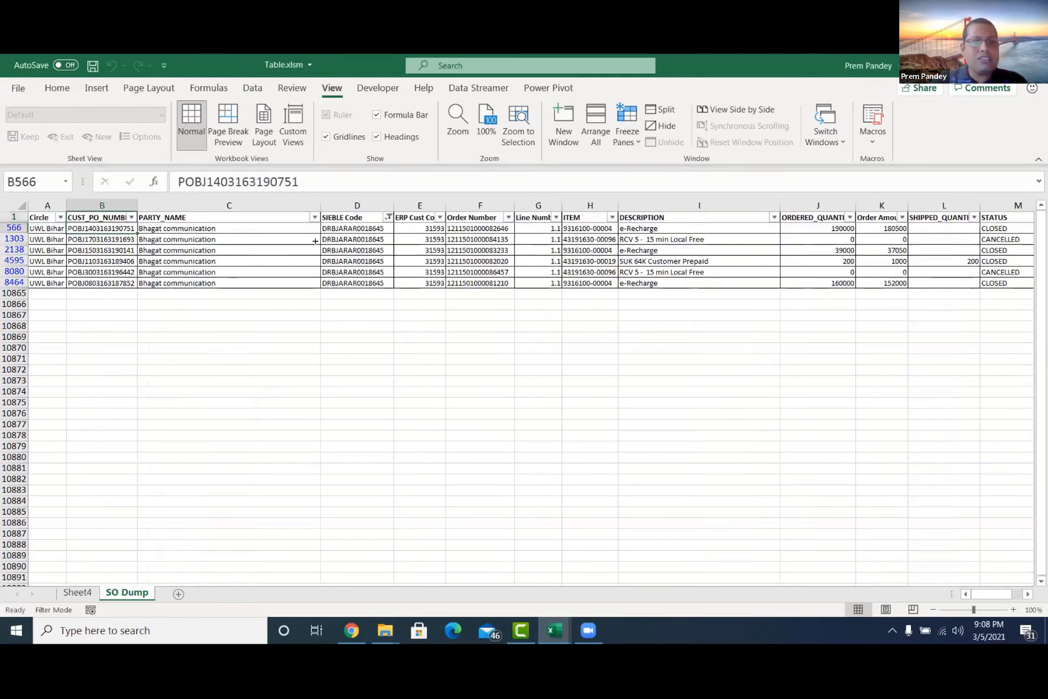
left_click(313, 240)
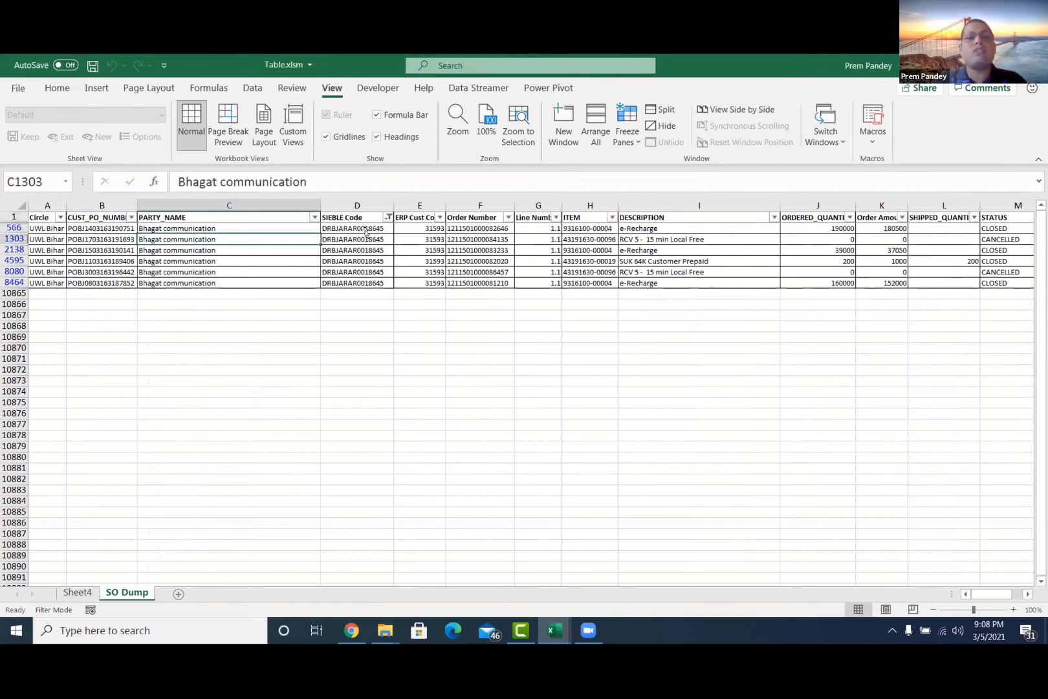
left_click(366, 229)
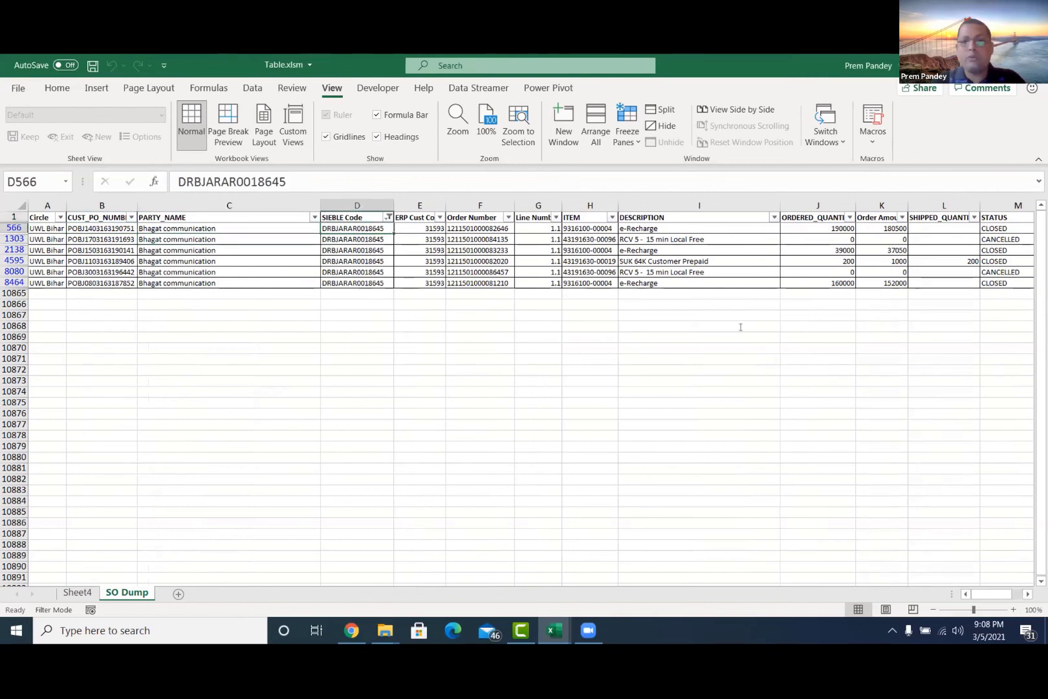
Return to Macro3's code and join the "DRBJARAR0018645" criterion line onto the AutoFilter statement, removing the line continuation and extra spaces
key("alt+F11")
key("Right")
key("Right")
key("Right")
key("Right")
key("Right")
key("Right")
key("Right")
key("Right")
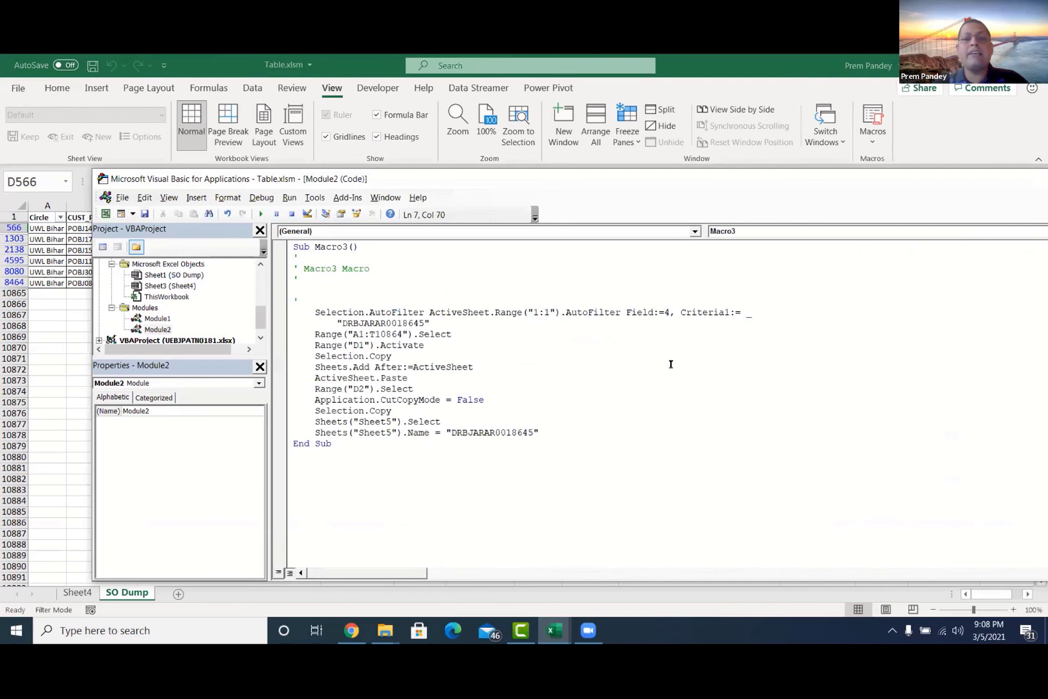
double_click(761, 315)
key("Delete")
key("Delete")
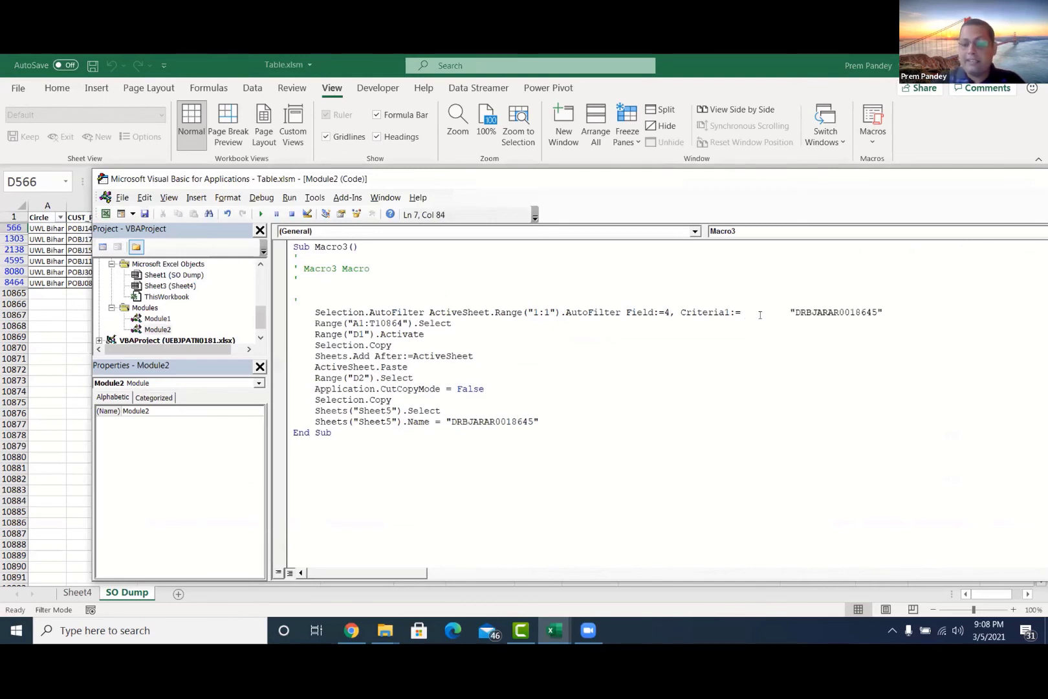
double_click(760, 315)
key("Delete")
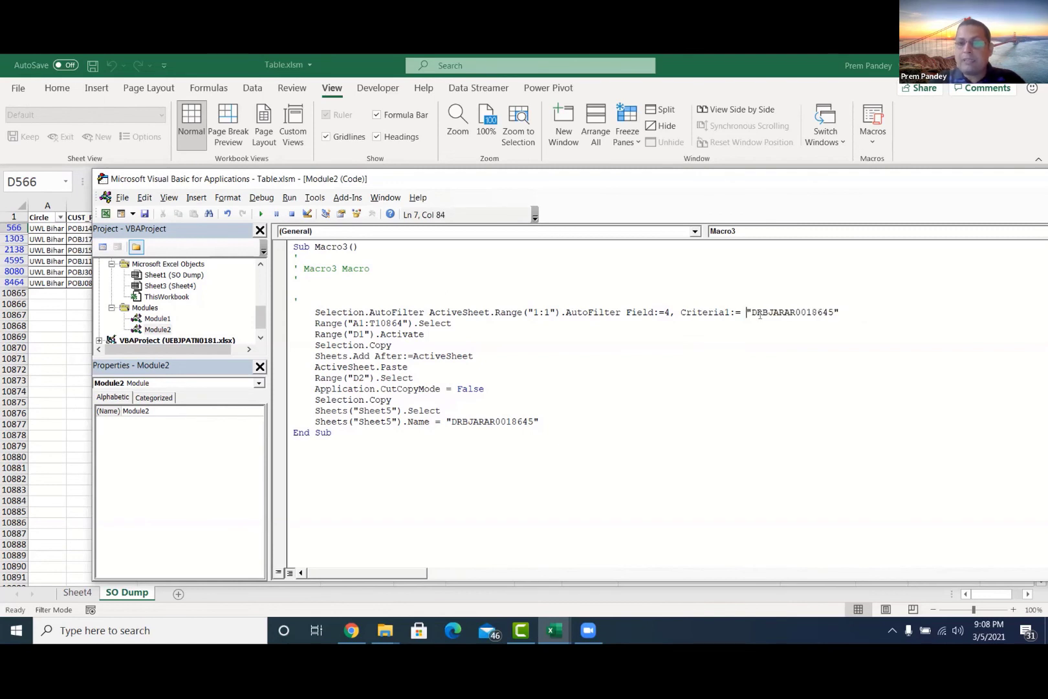
left_click(778, 312)
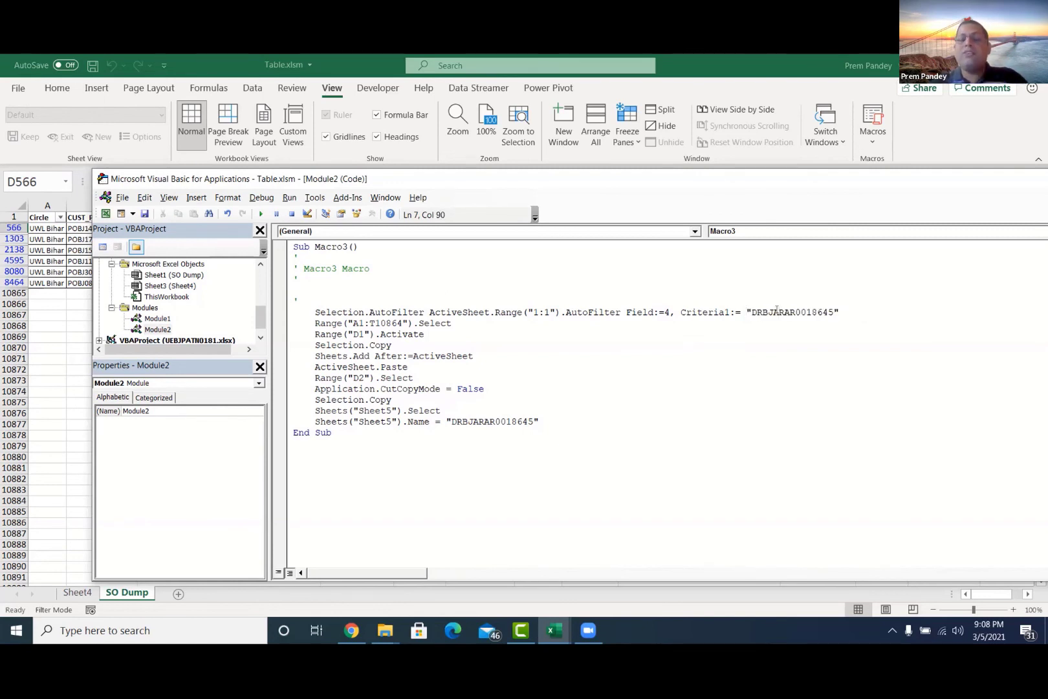
left_click_drag(747, 312, 844, 313)
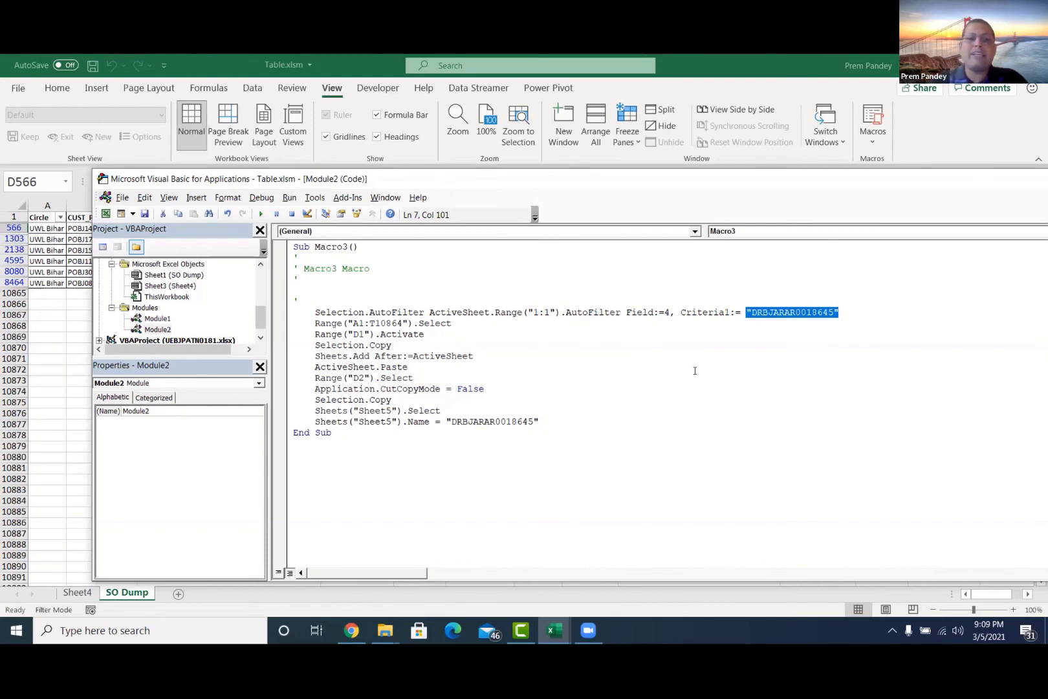
left_click(463, 339)
left_click(522, 401)
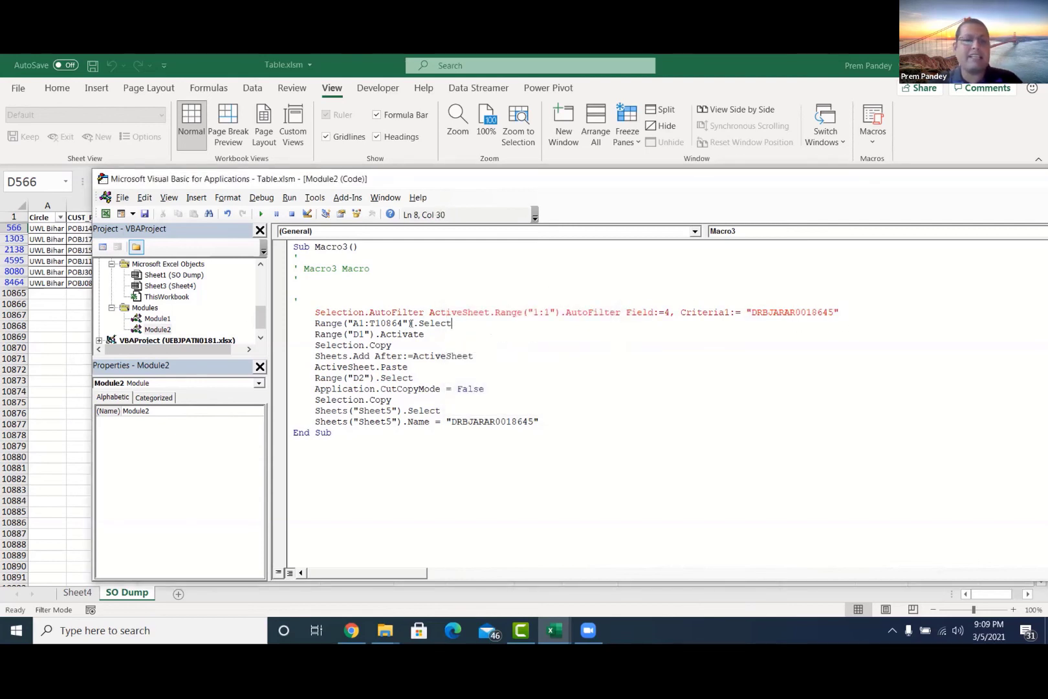
Remove Module2 from the Table.xlsm project without exporting it, and maximize the code editor showing Module1
right_click(167, 332)
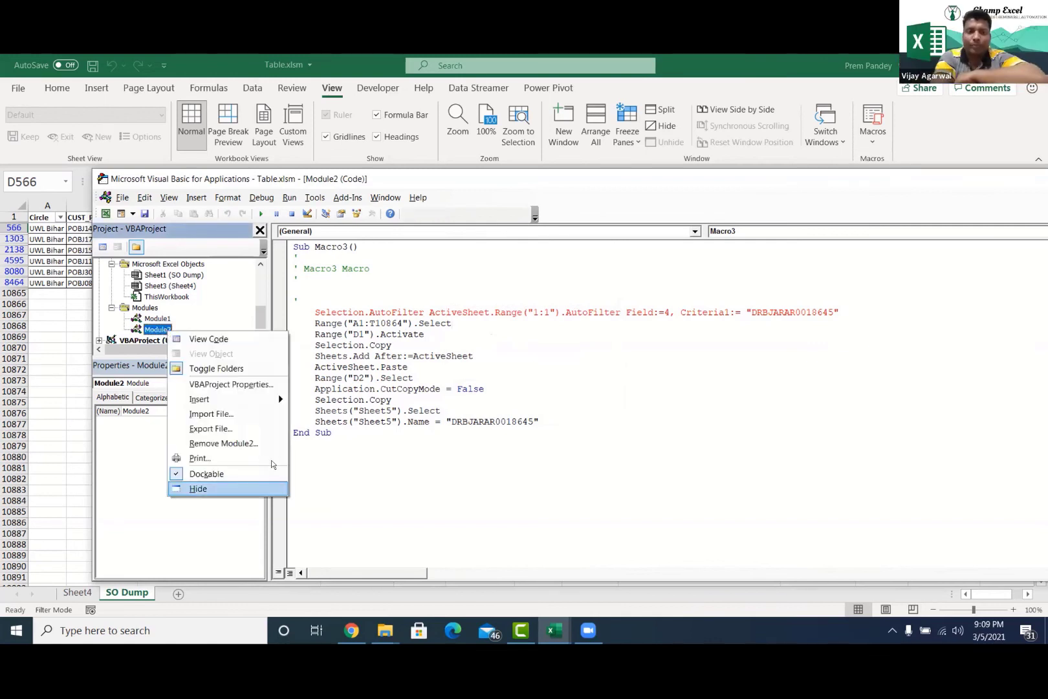
left_click(252, 441)
left_click(497, 393)
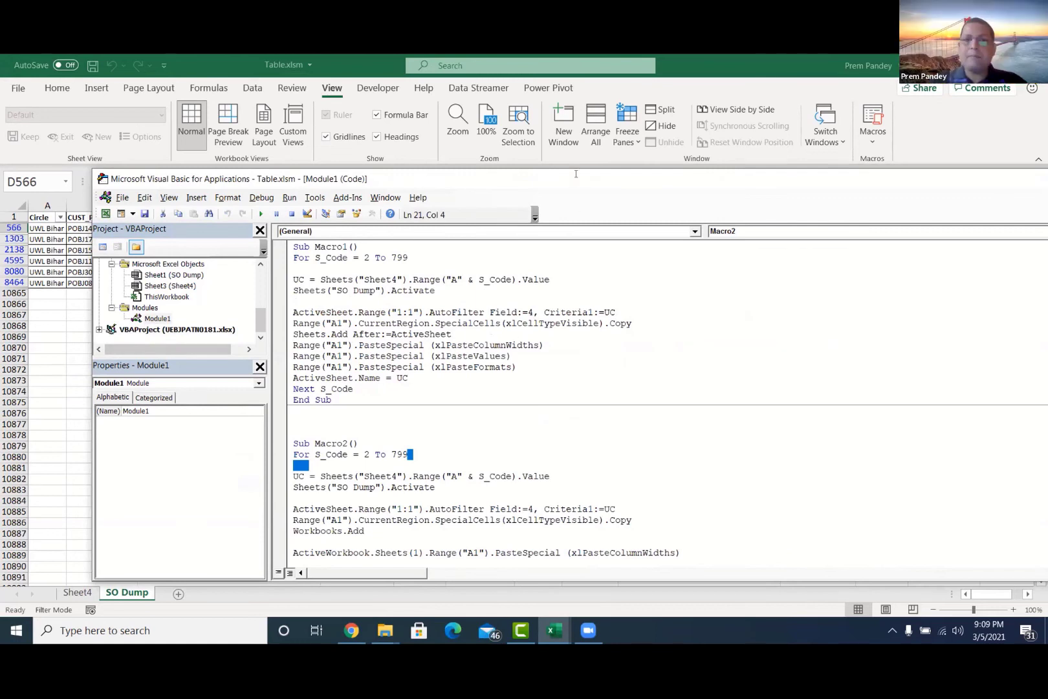
double_click(576, 179)
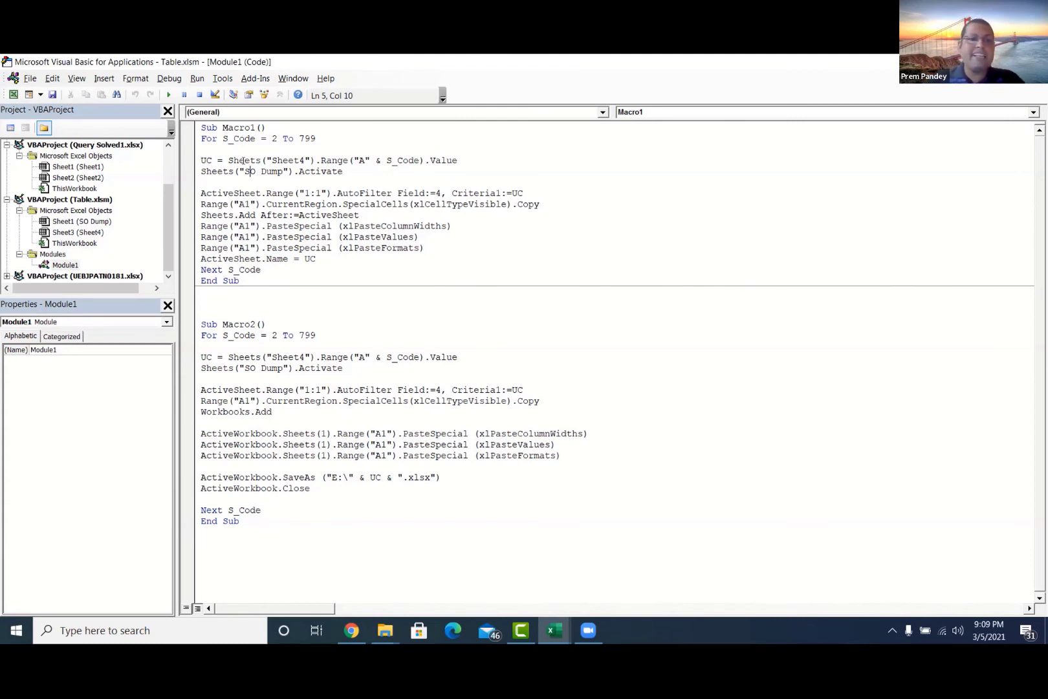
Step through Macro1 up to the Sheets("SO Dump").Activate line, inspecting the UC and S_Code variables along the way
left_click(198, 138)
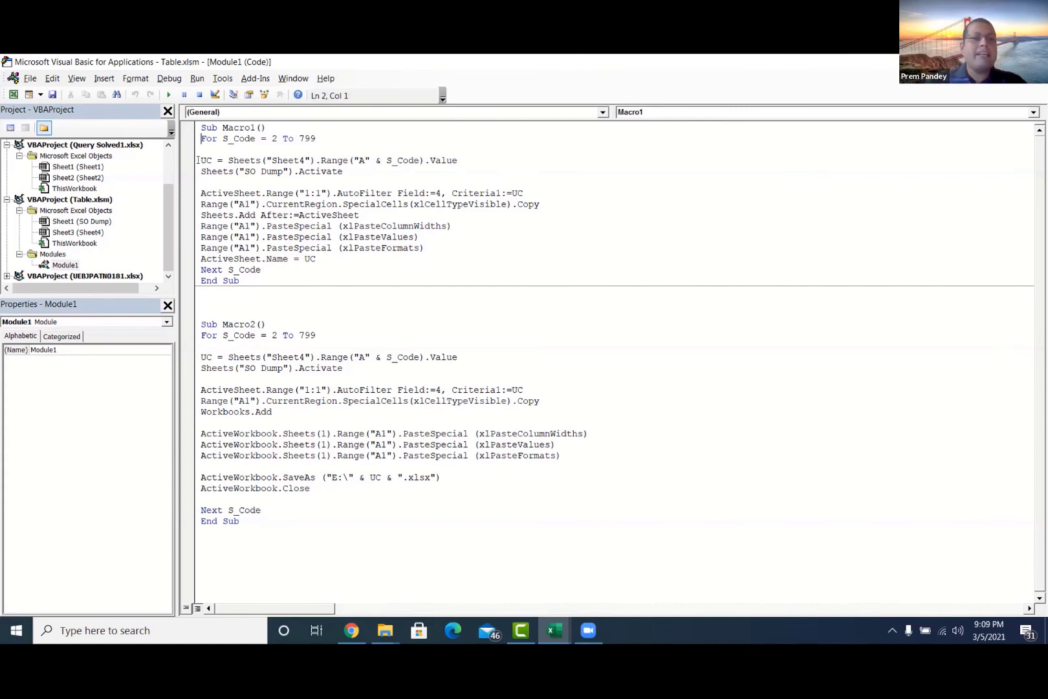
mouse_move(201, 160)
left_mouse_down()
mouse_move(211, 161)
mouse_move(202, 161)
left_mouse_up()
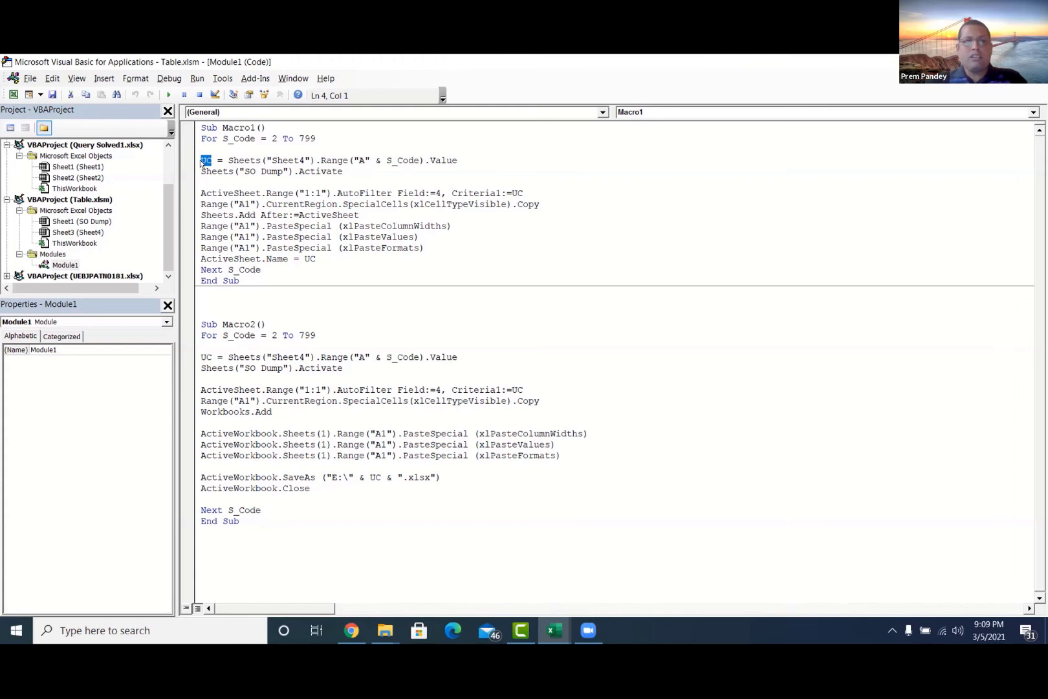
left_click(207, 160)
key("F8")
key("F8")
key("F8")
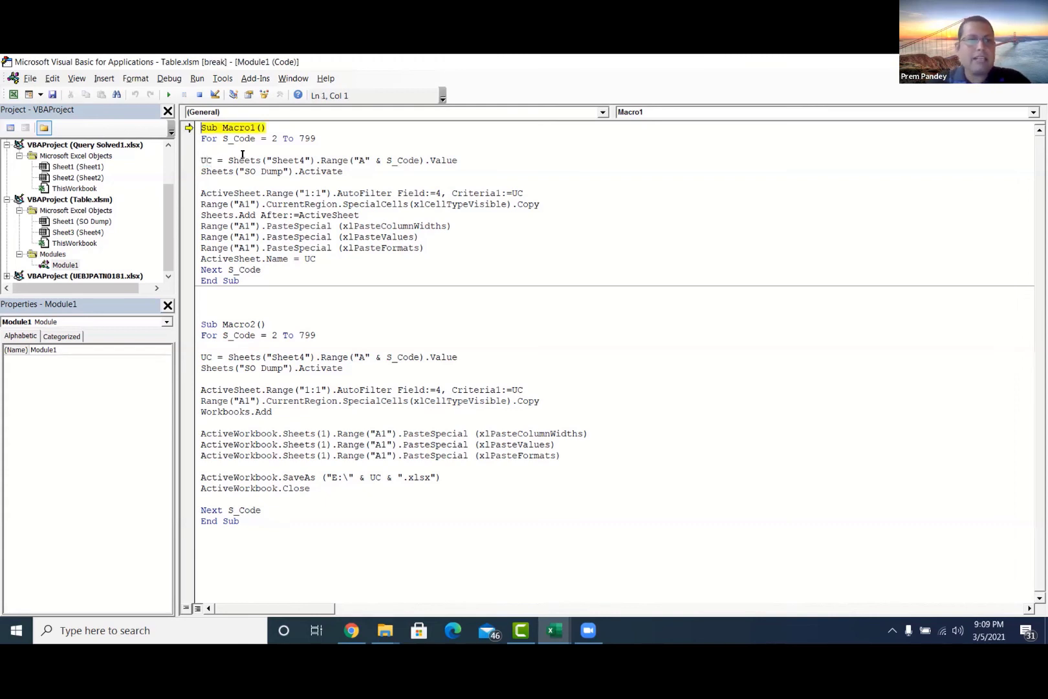
mouse_move(207, 160)
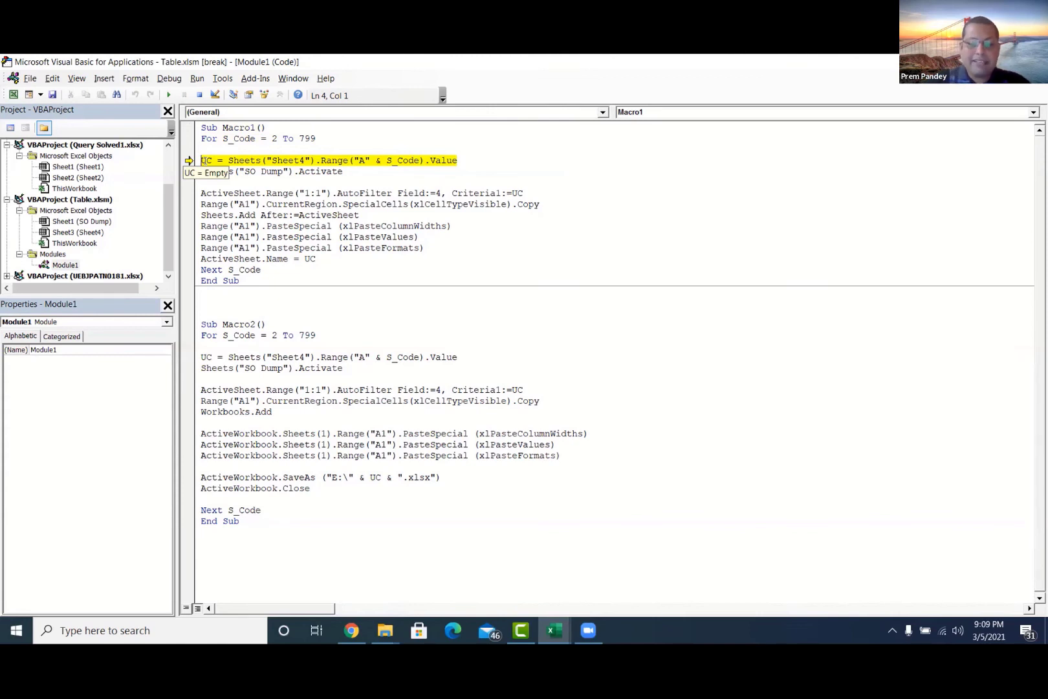
key("F8")
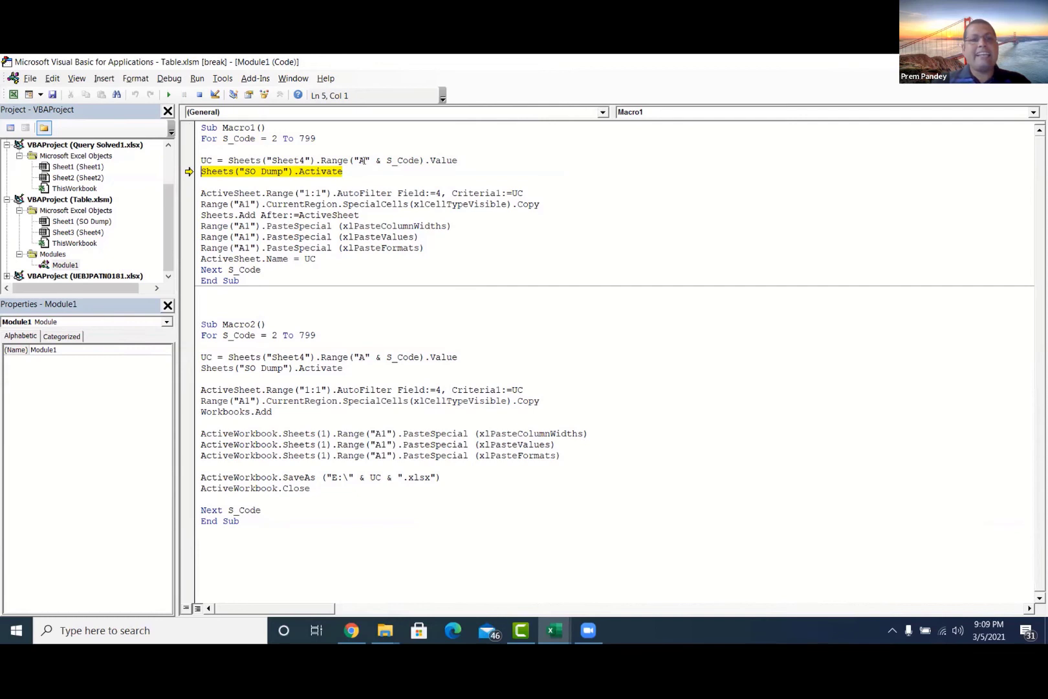
mouse_move(389, 158)
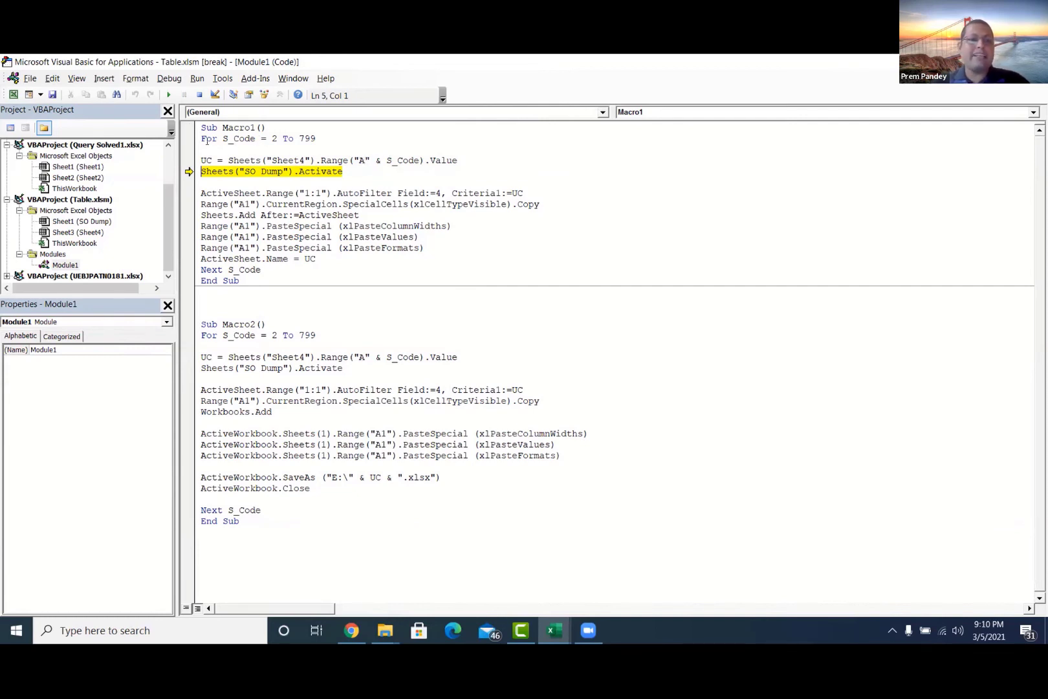
mouse_move(240, 139)
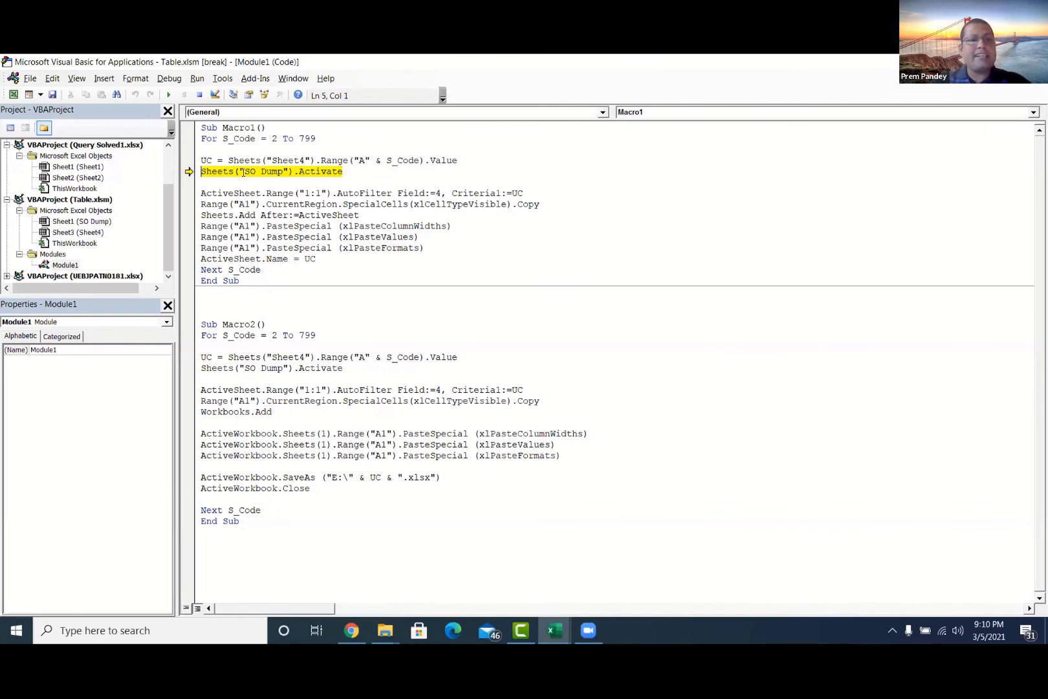
Examine Macro1's SO Dump activation line and its AutoFilter statement, including the value UC passes to Criteria1
left_click_drag(245, 172, 283, 172)
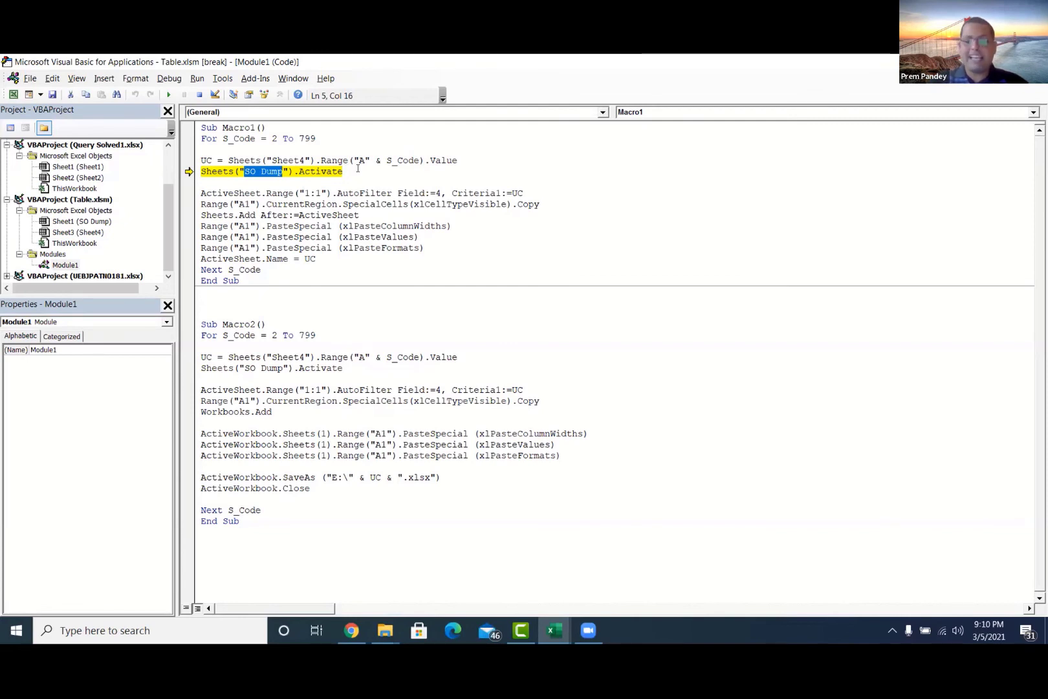
left_click(358, 168)
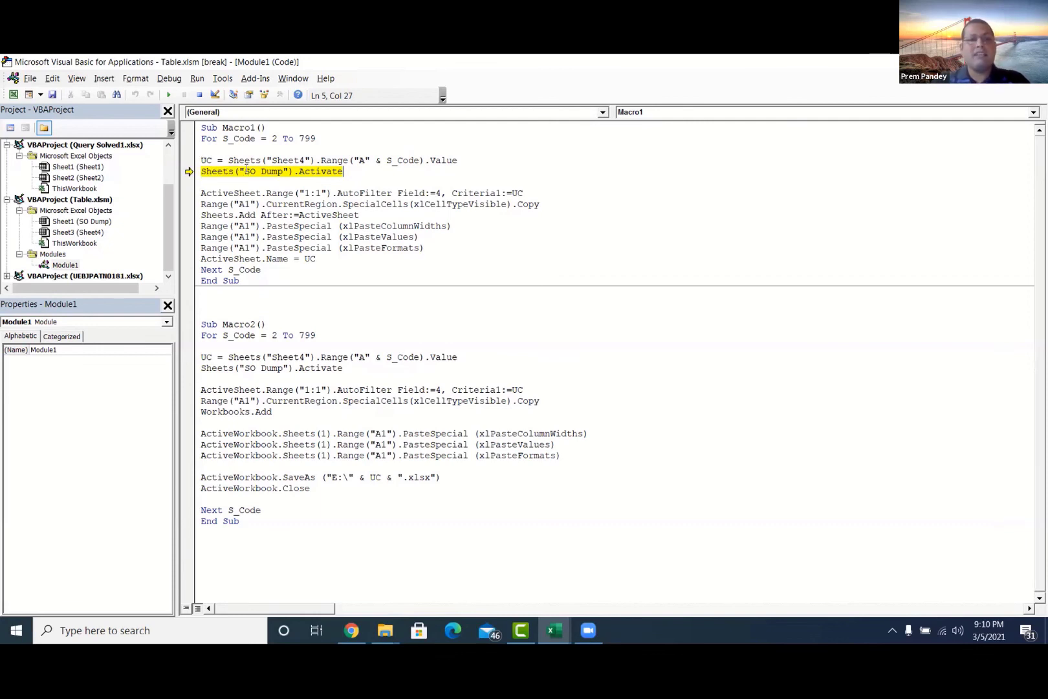
left_click_drag(200, 193, 249, 203)
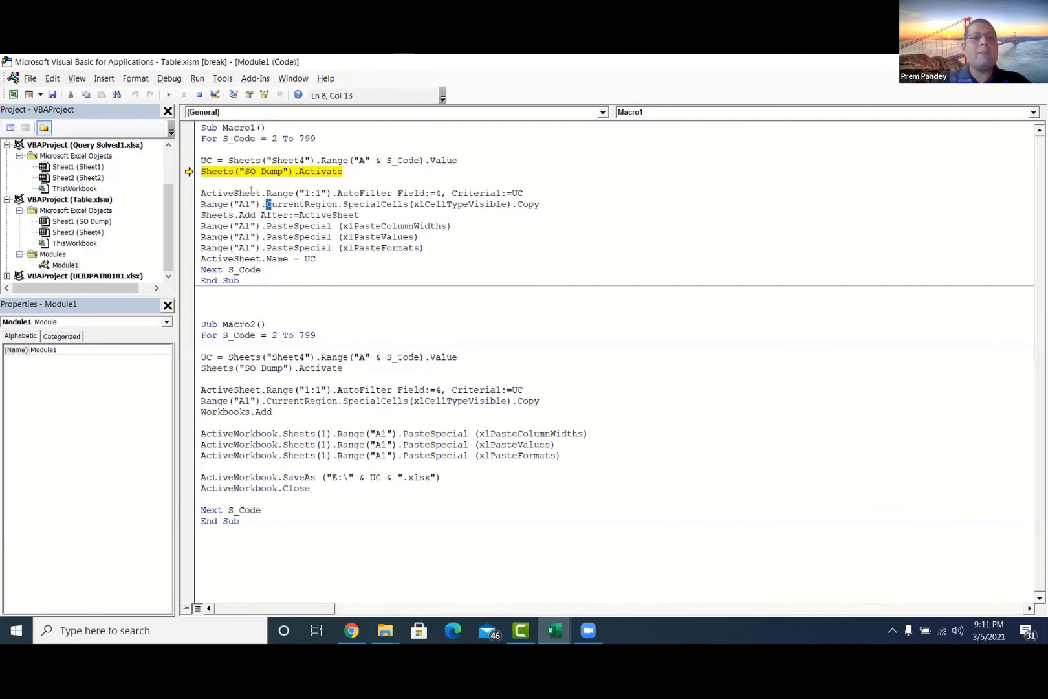
left_click(251, 193)
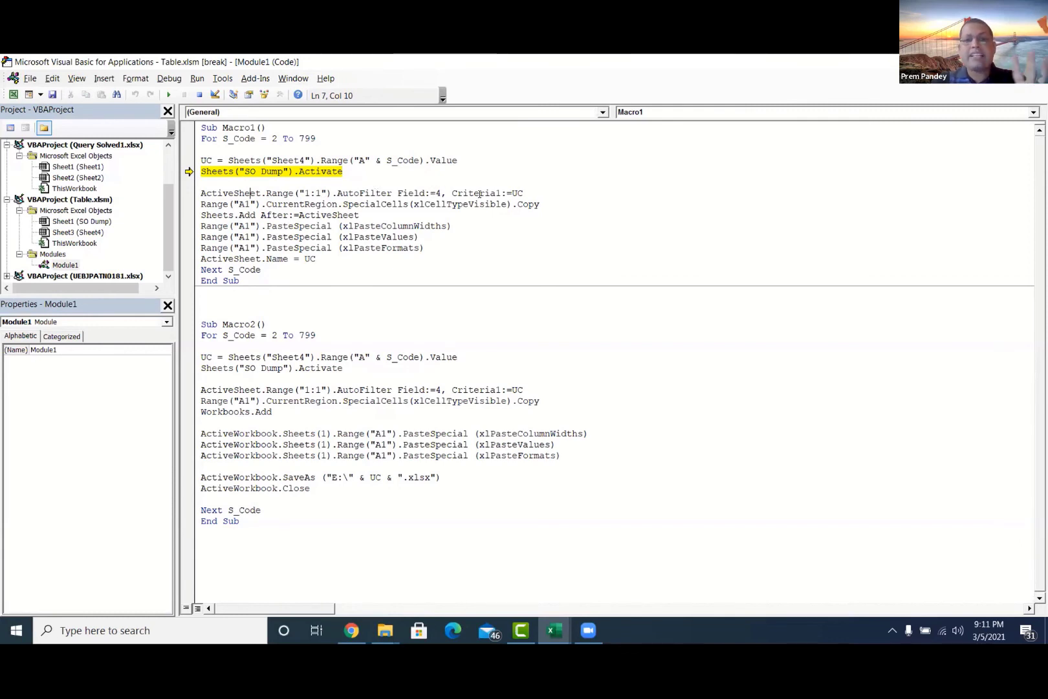
left_click_drag(512, 193, 528, 193)
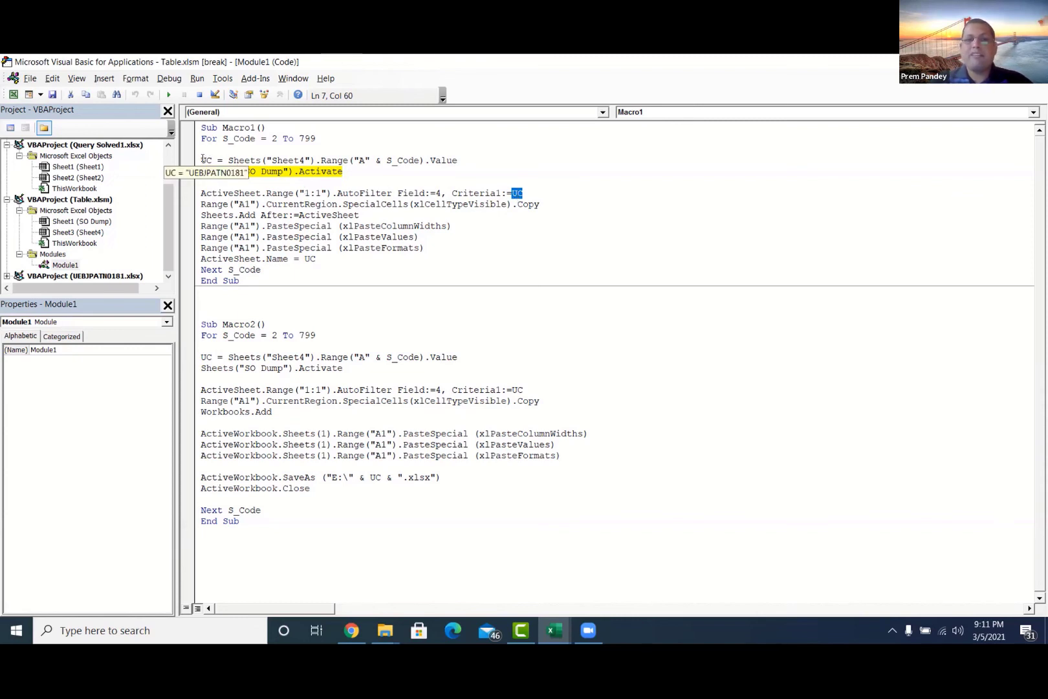
mouse_move(517, 194)
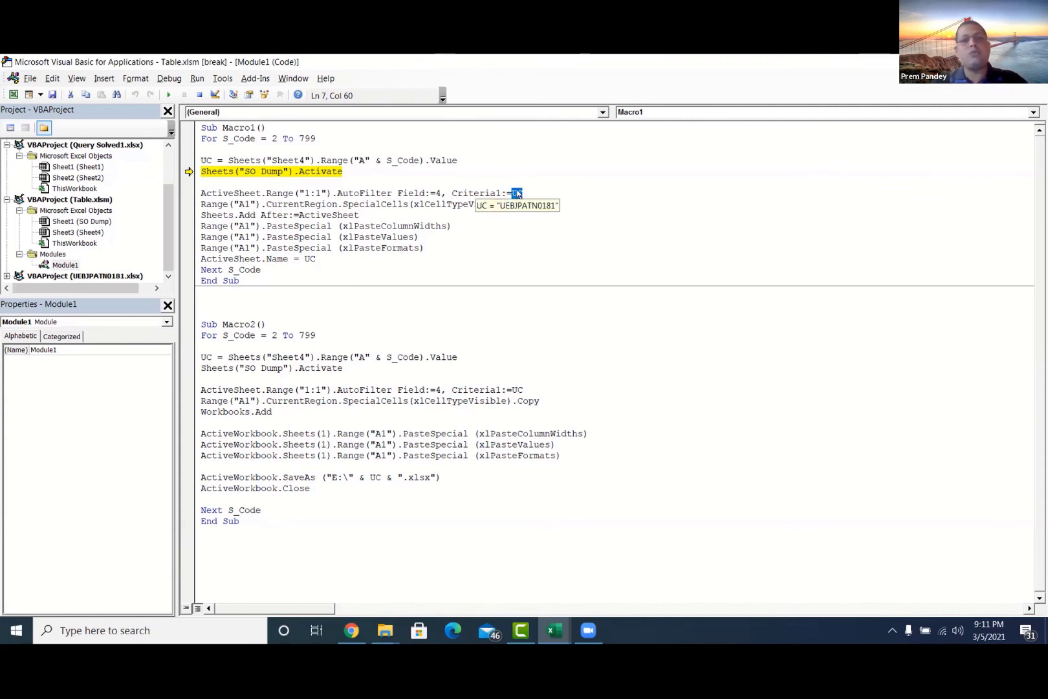
left_click_drag(474, 194, 511, 193)
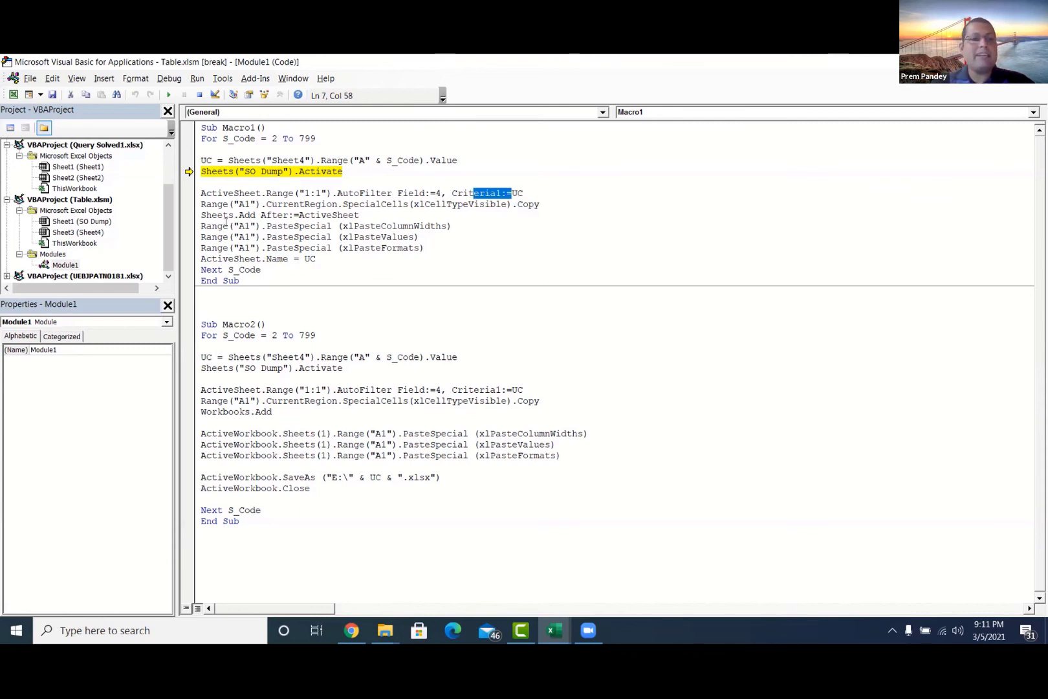
Review Macro1's statements for copying visible cells, adding a sheet, and pasting column widths, values and formats
left_click_drag(202, 214, 256, 215)
left_click_drag(371, 217, 371, 216)
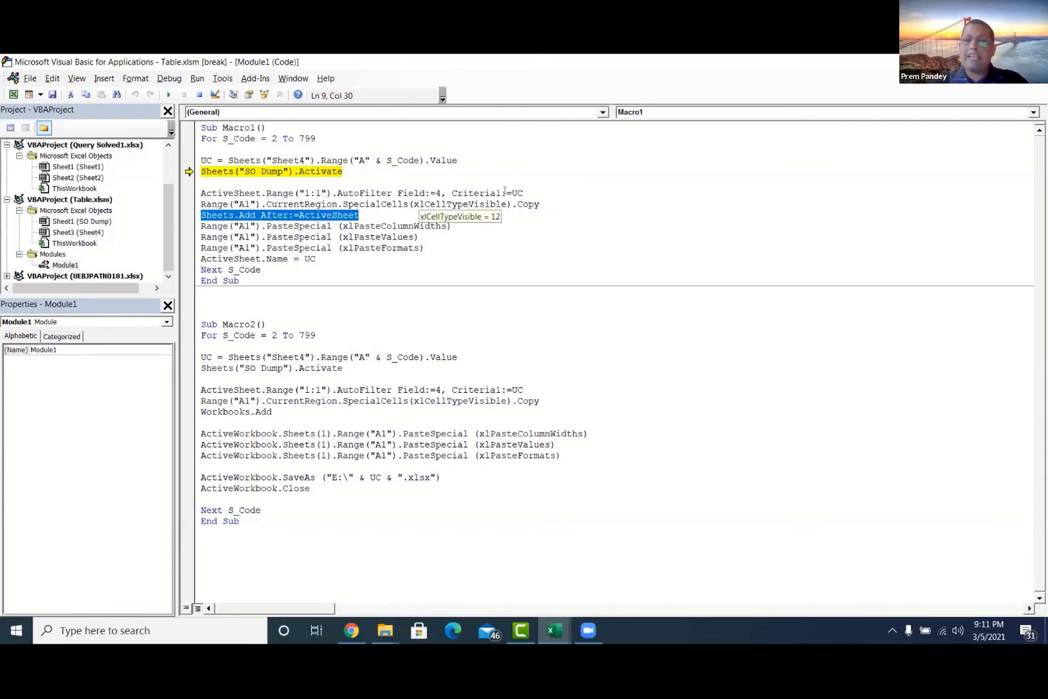
mouse_move(479, 197)
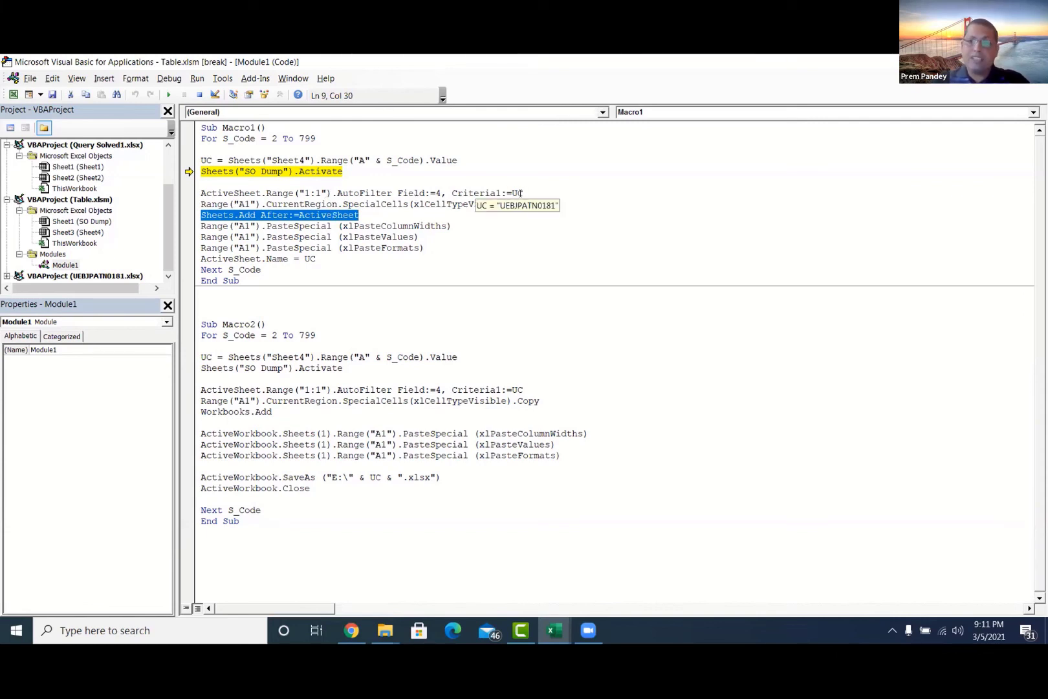
left_click(202, 204)
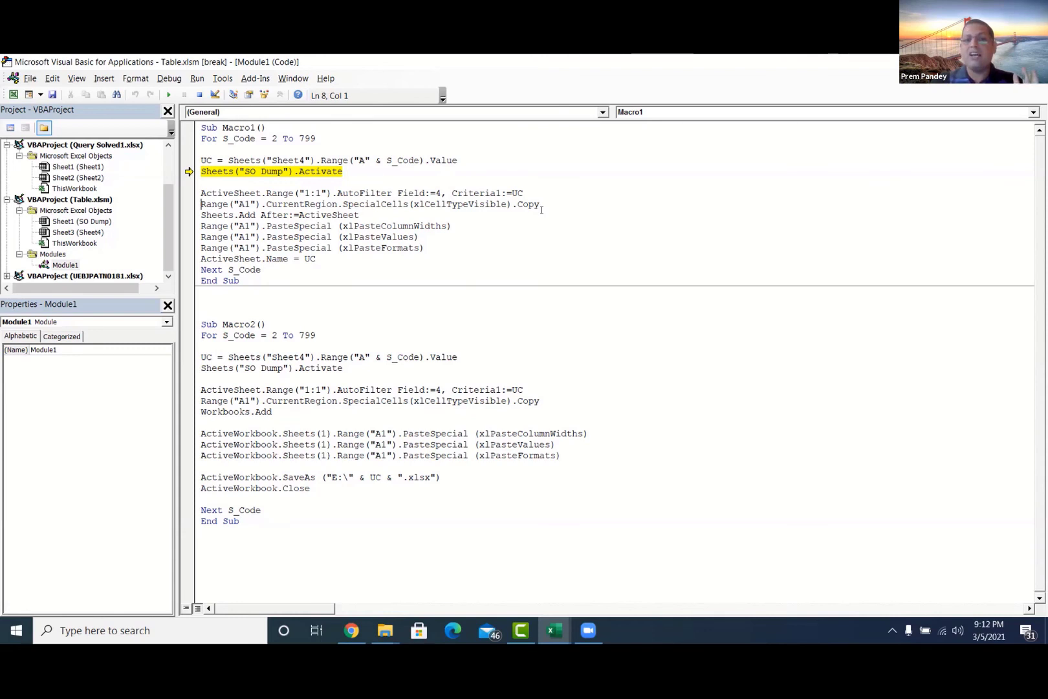
left_click_drag(223, 216, 348, 216)
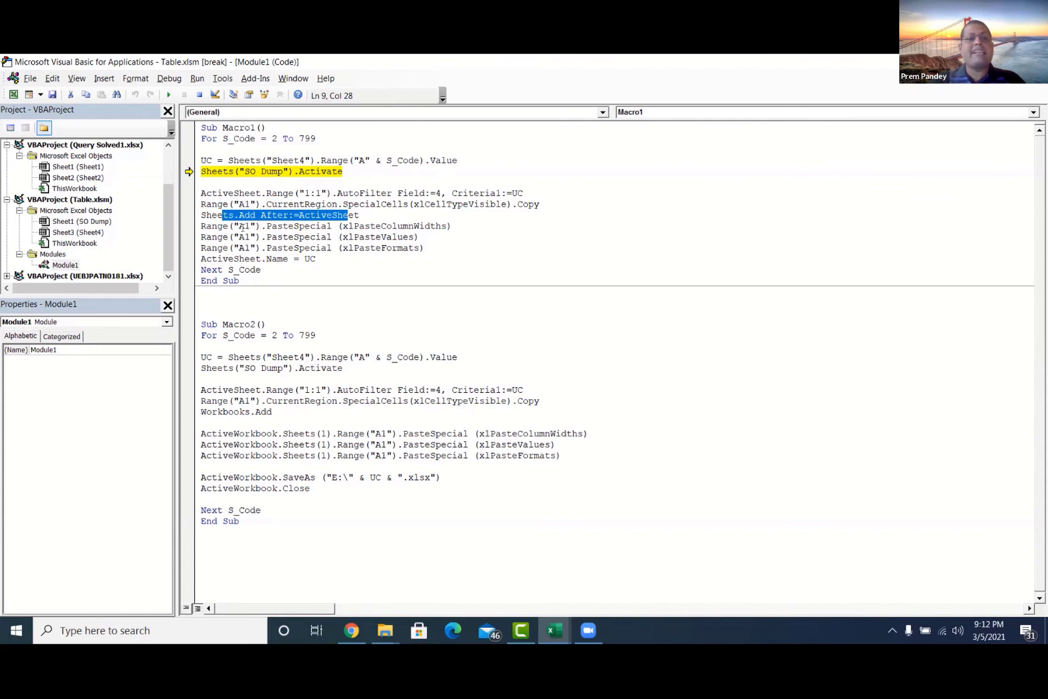
left_click_drag(236, 226, 243, 227)
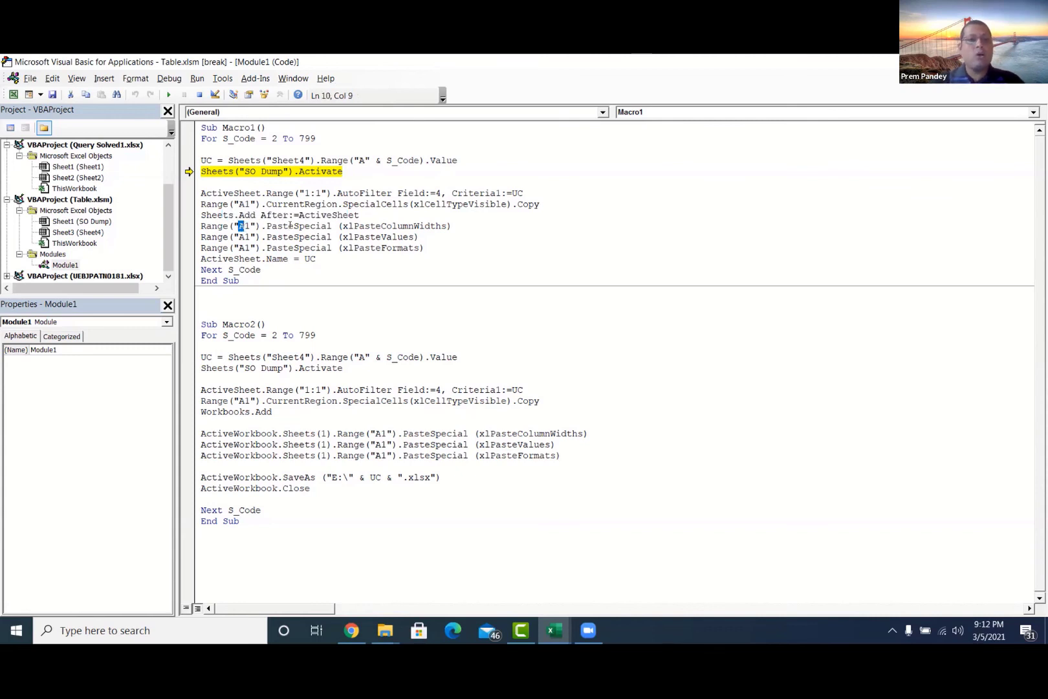
left_click(460, 222)
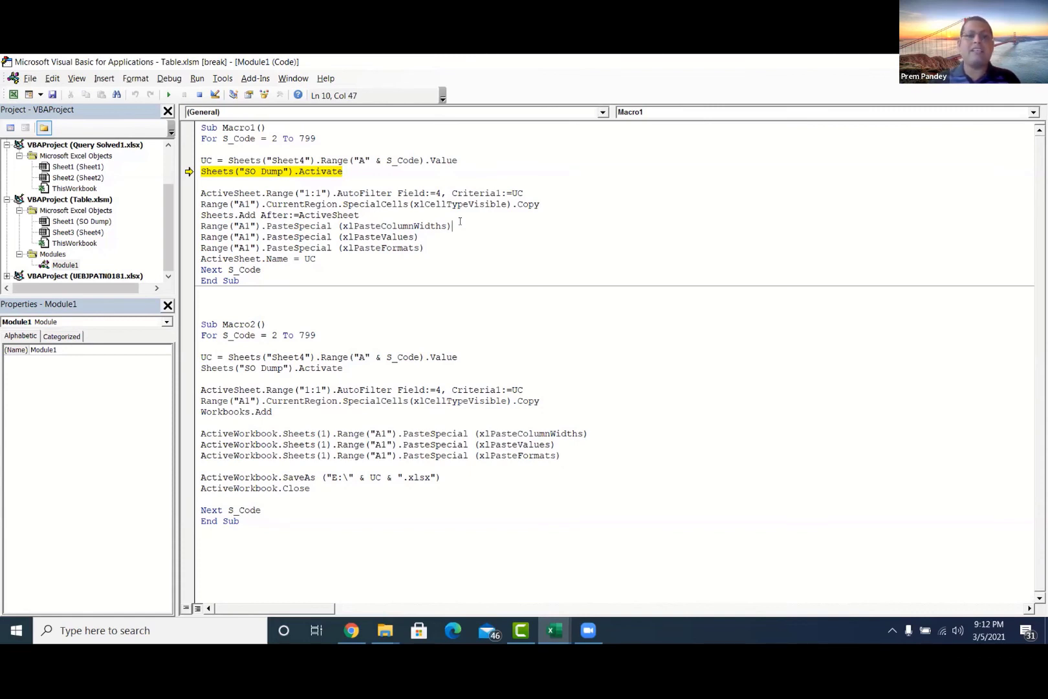
left_click(429, 234)
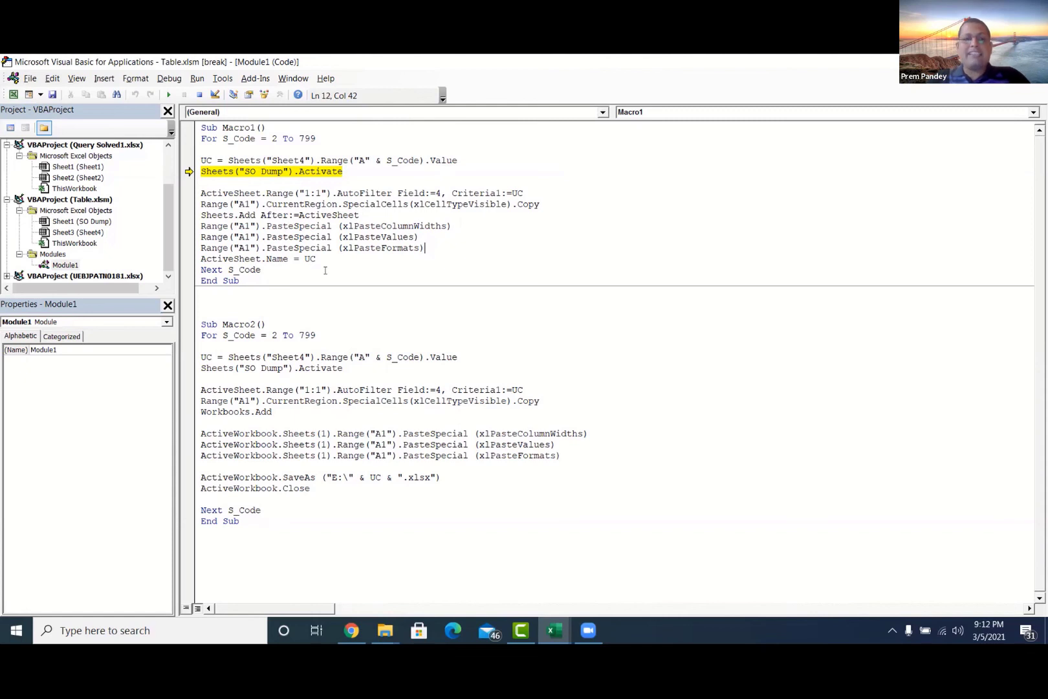
mouse_move(200, 158)
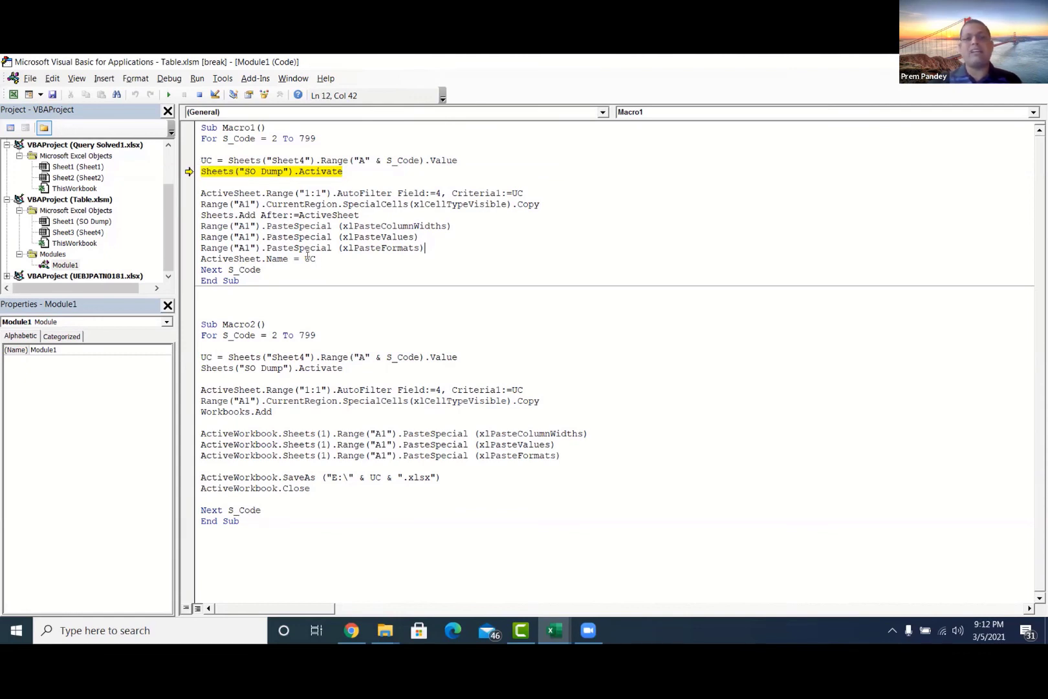
Examine Macro1's sheet-naming line, its Next S_Code line and the loop's start value
mouse_move(308, 256)
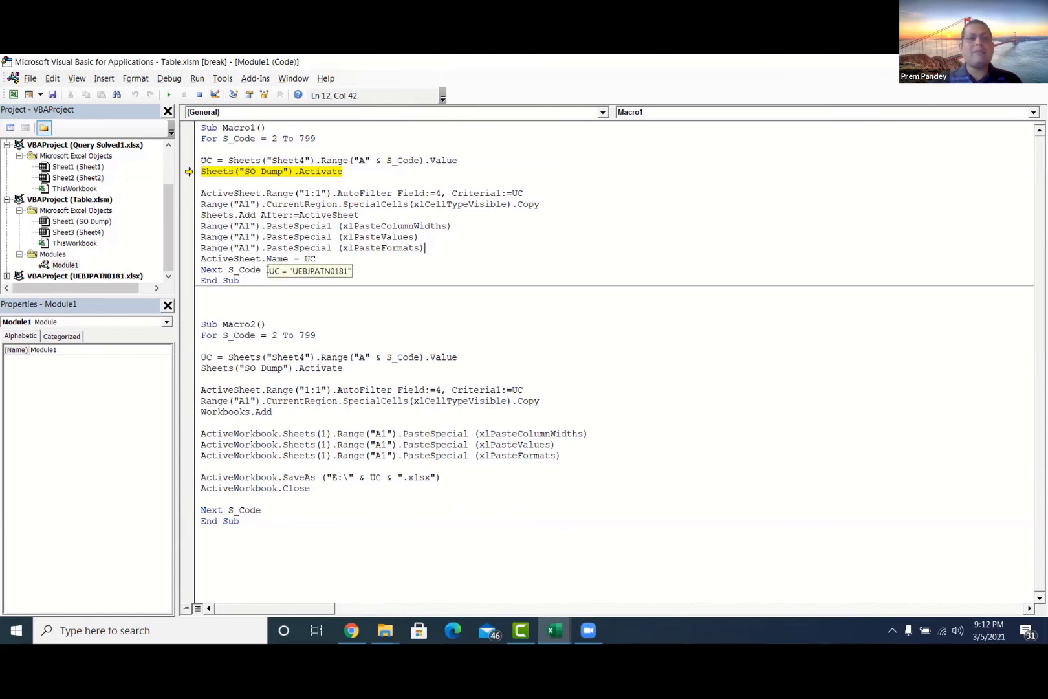
left_click(266, 270)
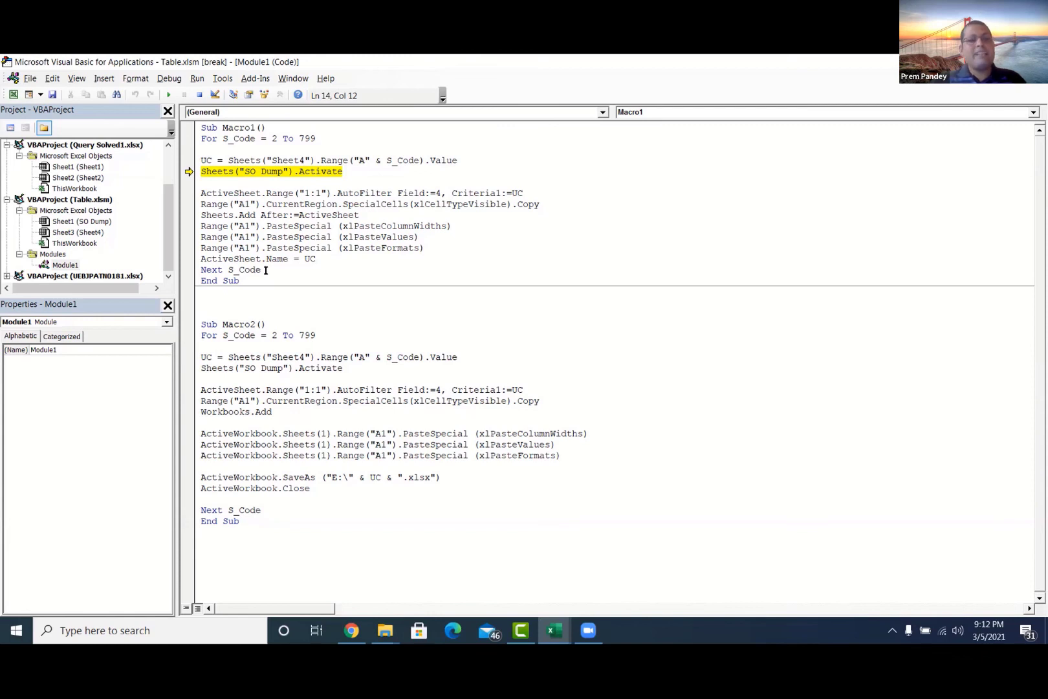
left_click(272, 138)
double_click(272, 138)
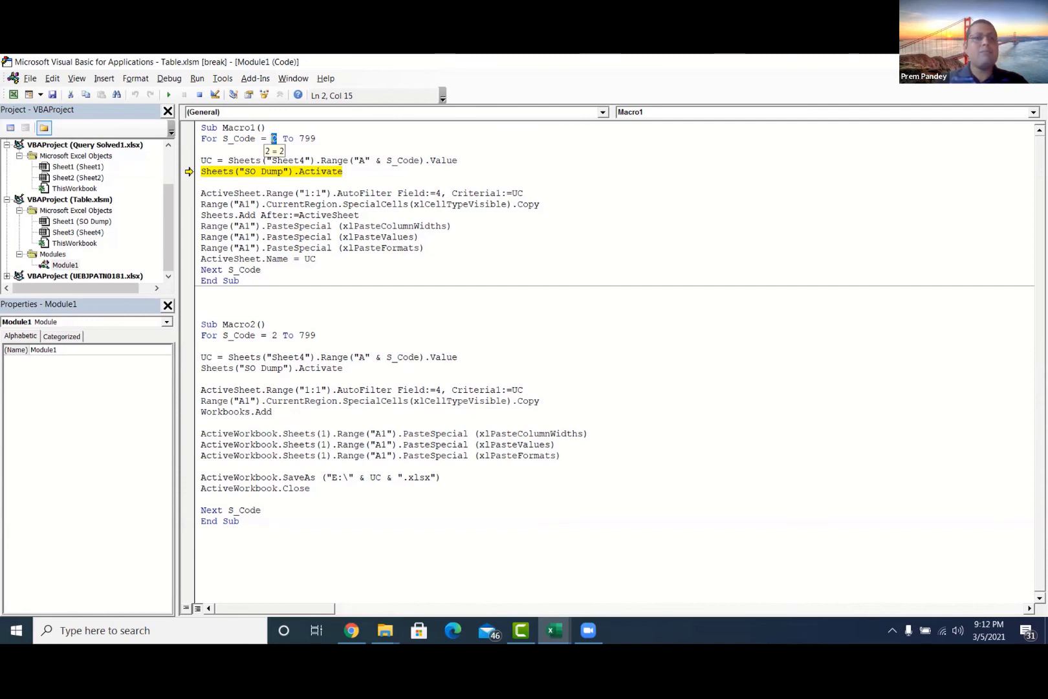
left_click(206, 159)
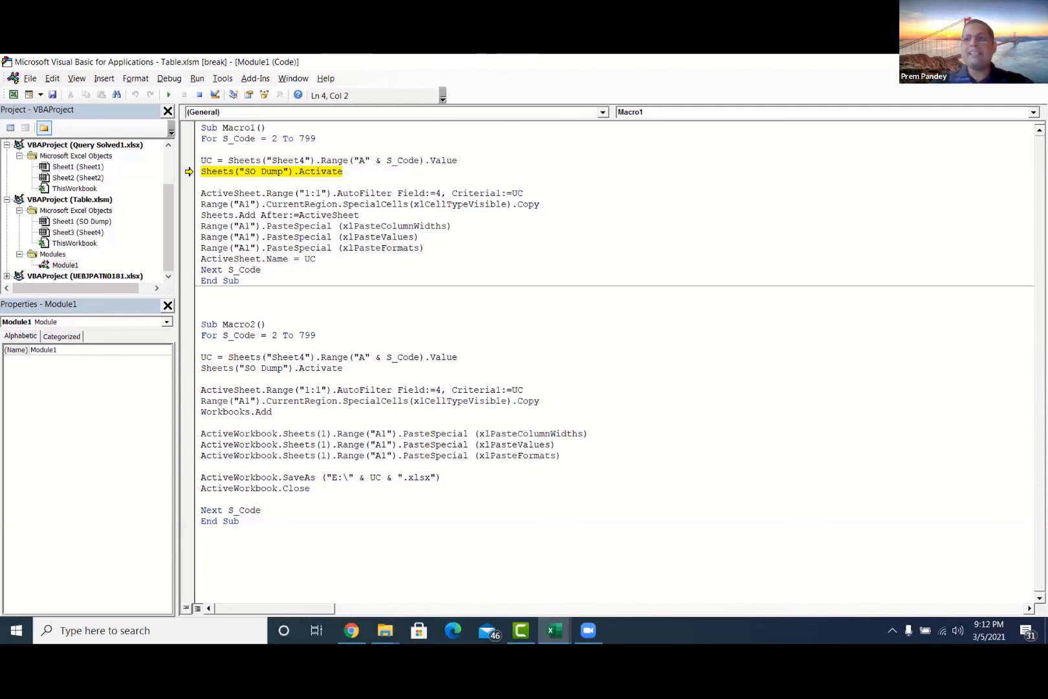
Return from the code editor to the SO Dump sheet and remove its AutoFilter
left_click(1001, 63)
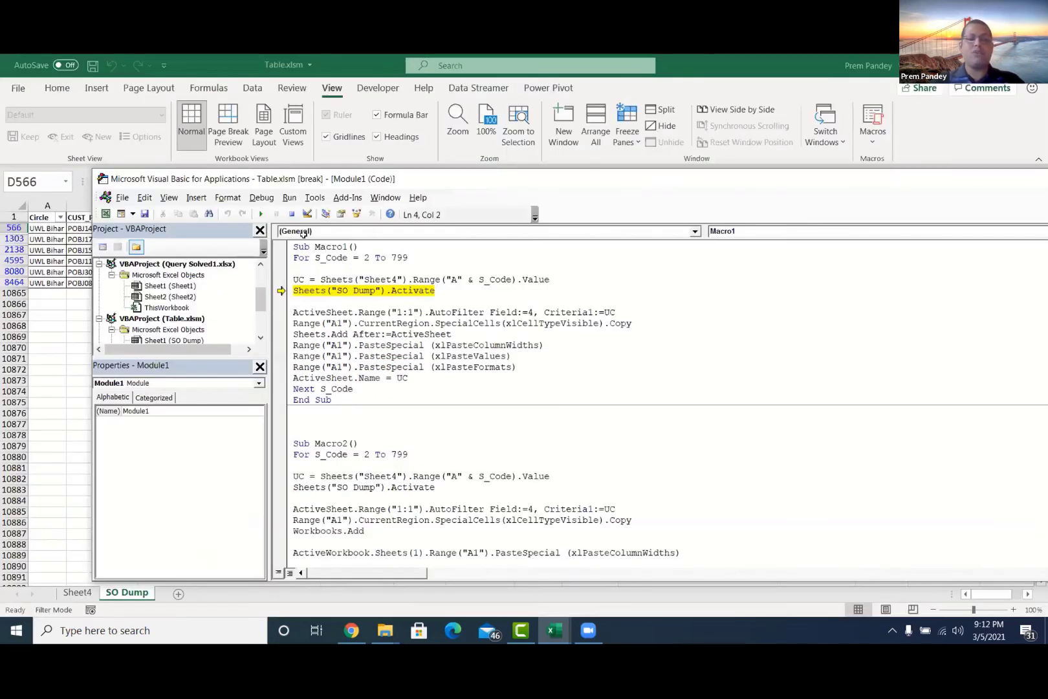
left_click(47, 240)
left_click(354, 221)
key("ctrl+shift+l")
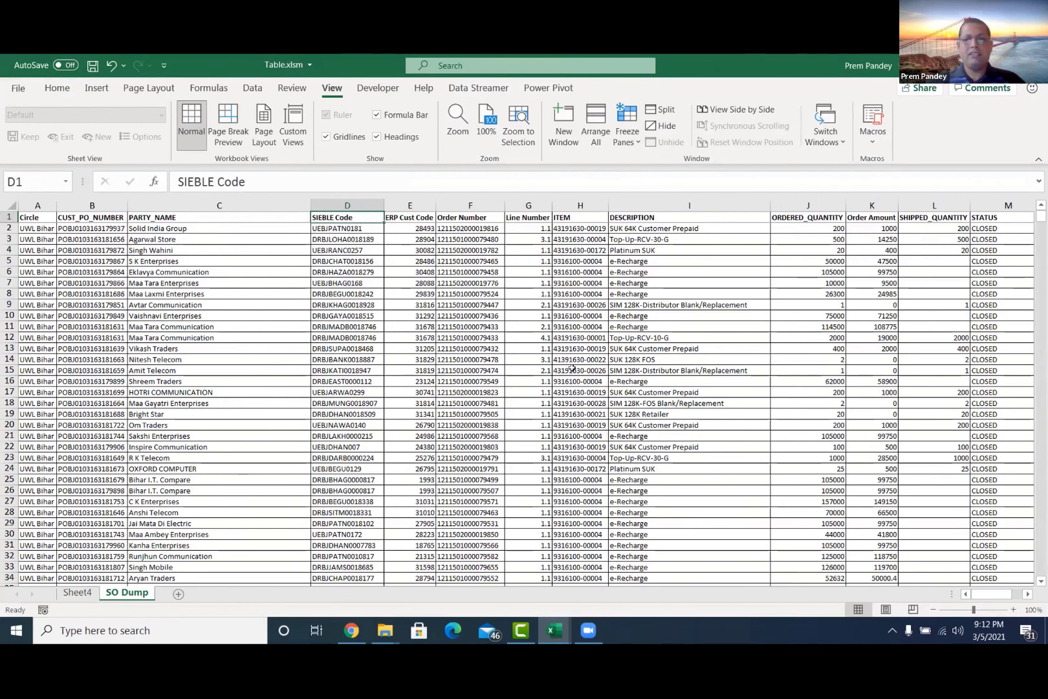
Review Macro2's code, from its loop and Workbooks.Add line to the PasteSpecial and SaveAs statements
key("alt+F11")
left_click_drag(506, 389, 294, 290)
left_click(503, 397)
scroll(506, 396, "down", 3)
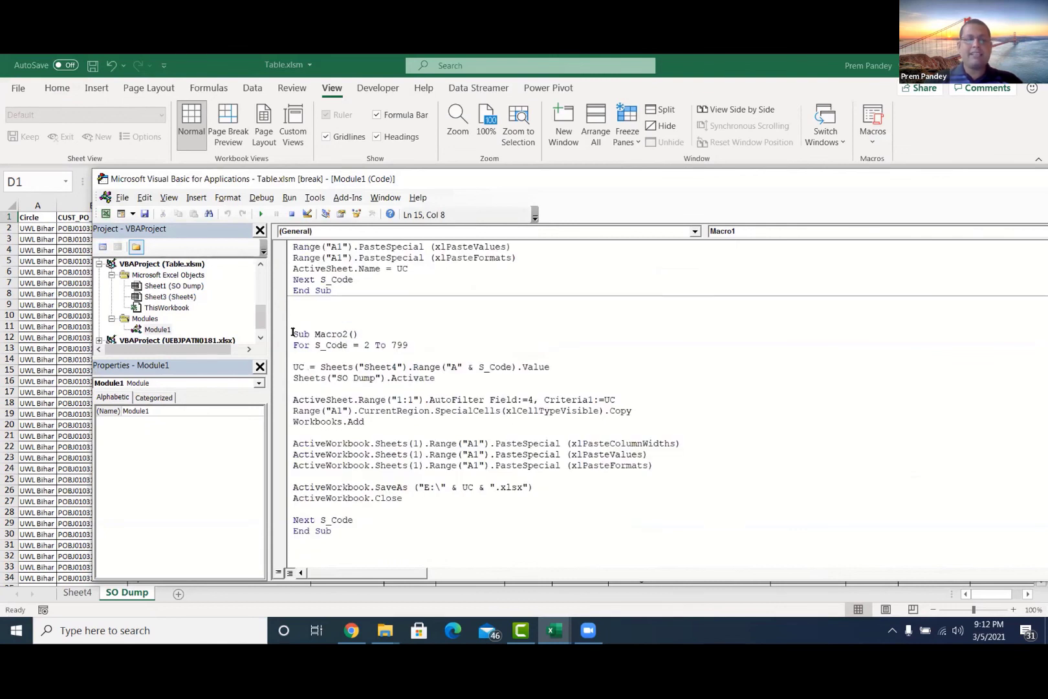
scroll(439, 333, "up", 3)
scroll(499, 345, "down", 3)
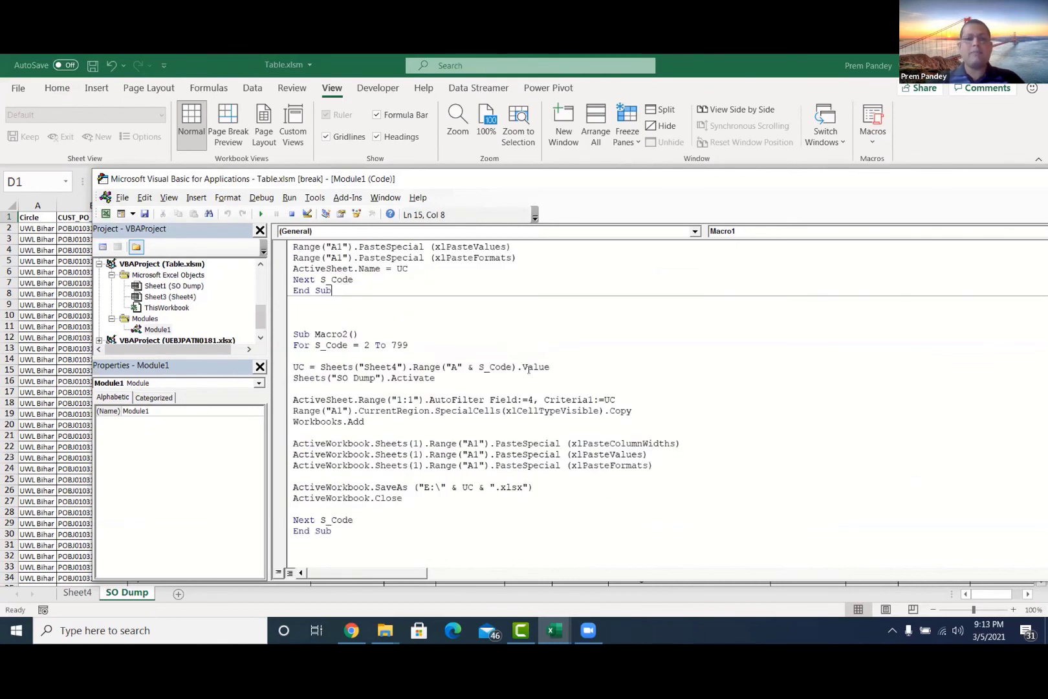
left_click(285, 424)
left_click(462, 436)
left_click(283, 448)
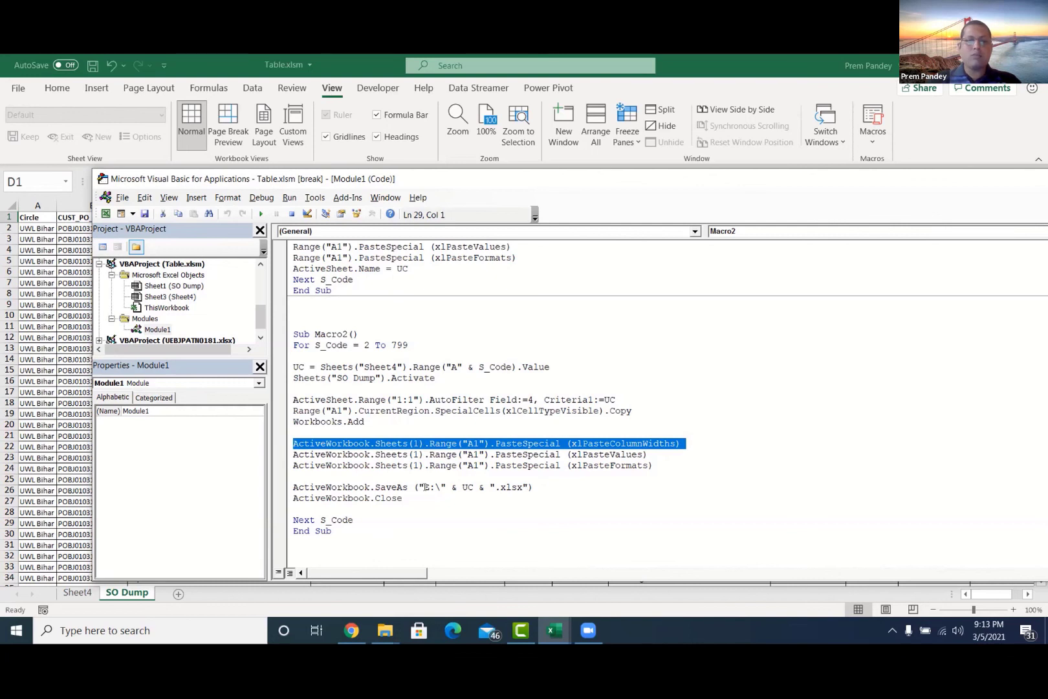
left_click_drag(533, 487, 309, 488)
Set the end value of Macro1's S_Code loop to 10
scroll(403, 285, "up", 4)
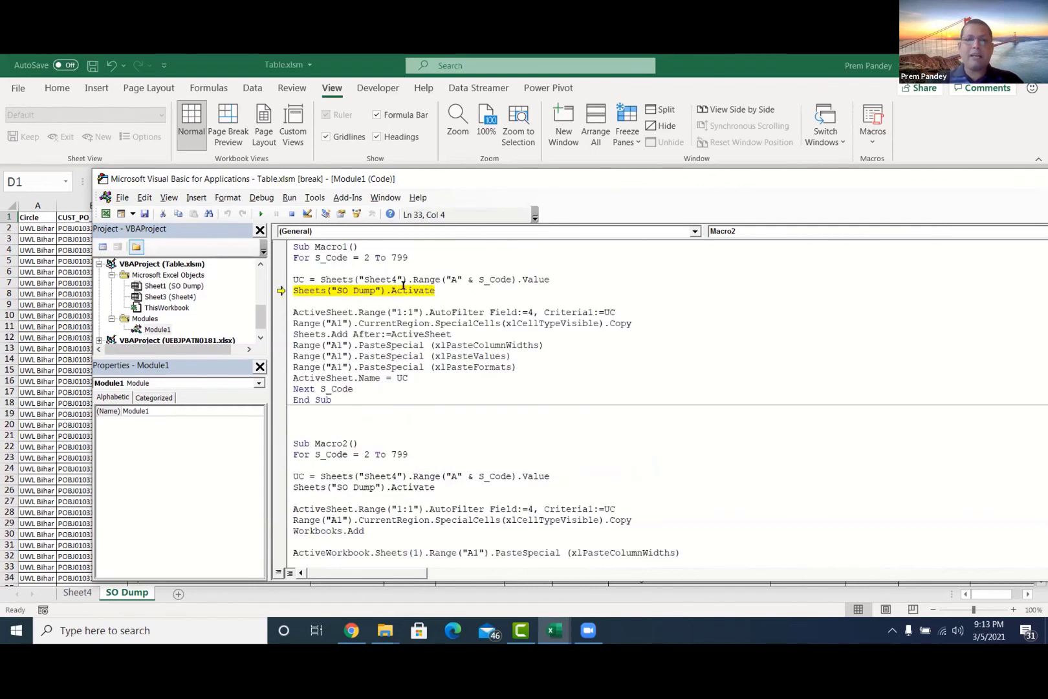
double_click(407, 256)
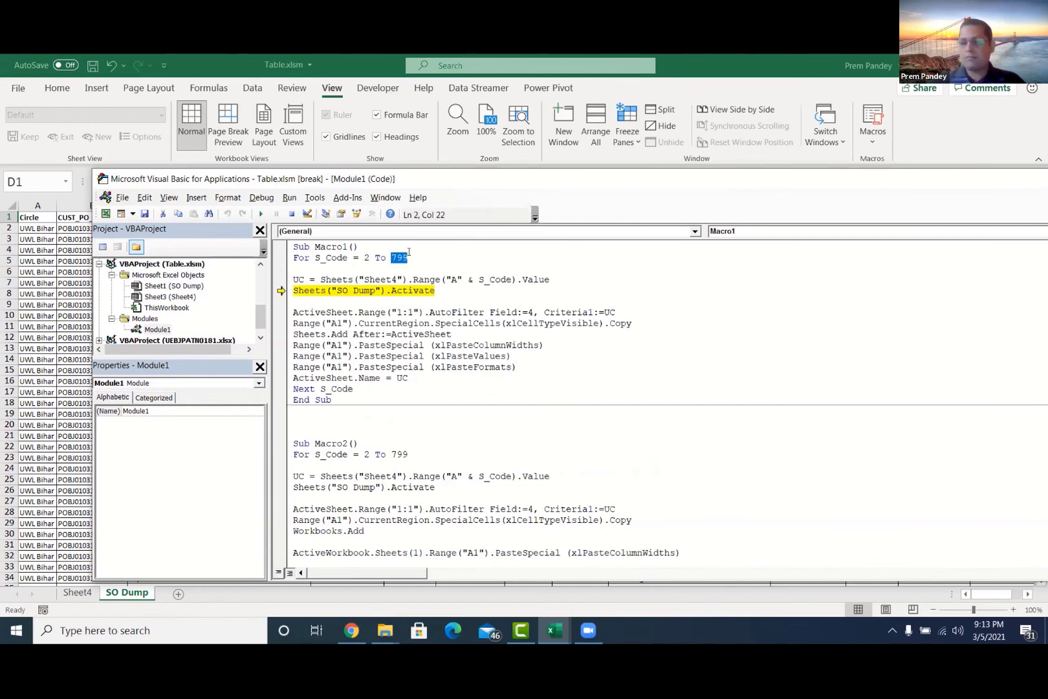
type("10")
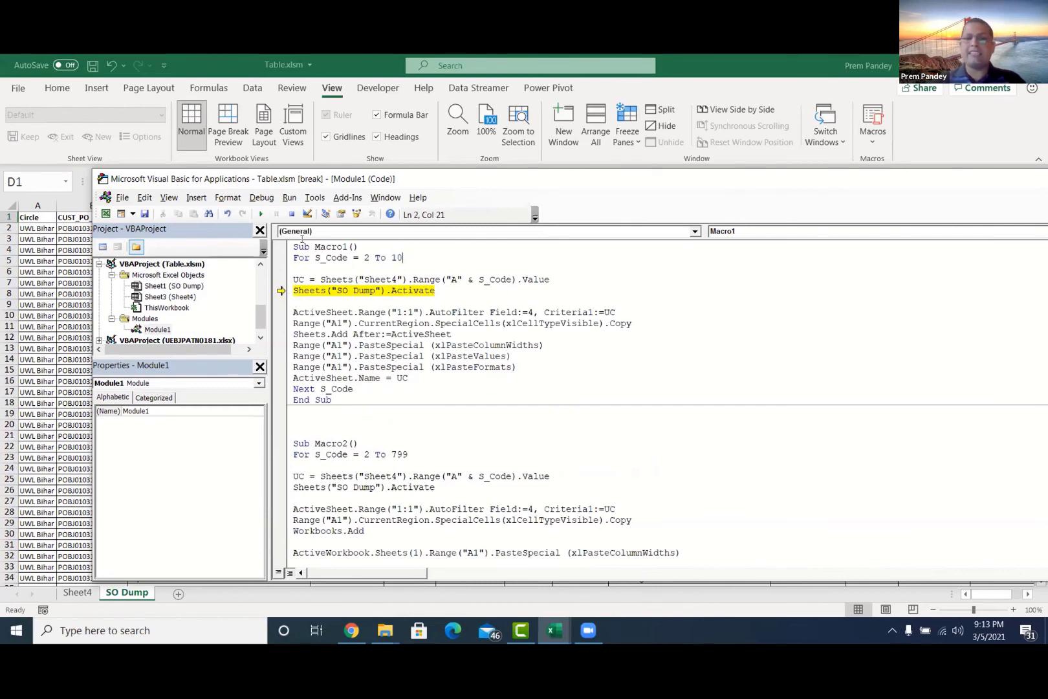
Stop the paused execution and run Macro1 from the start to generate the separate sheets
left_click(291, 214)
left_click(453, 302)
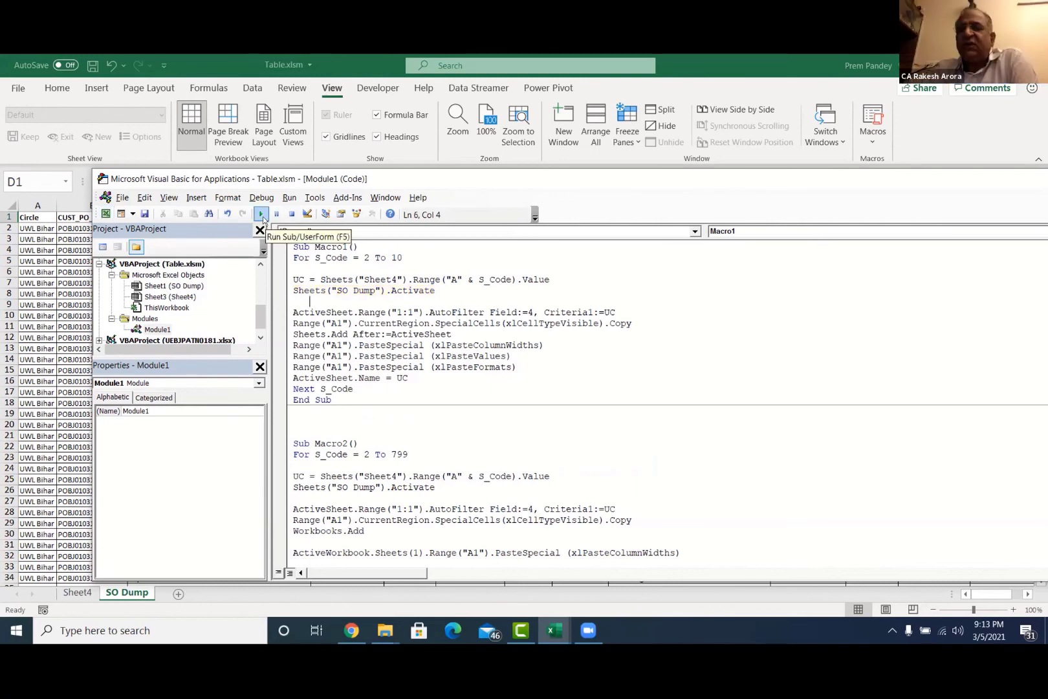
left_click(261, 215)
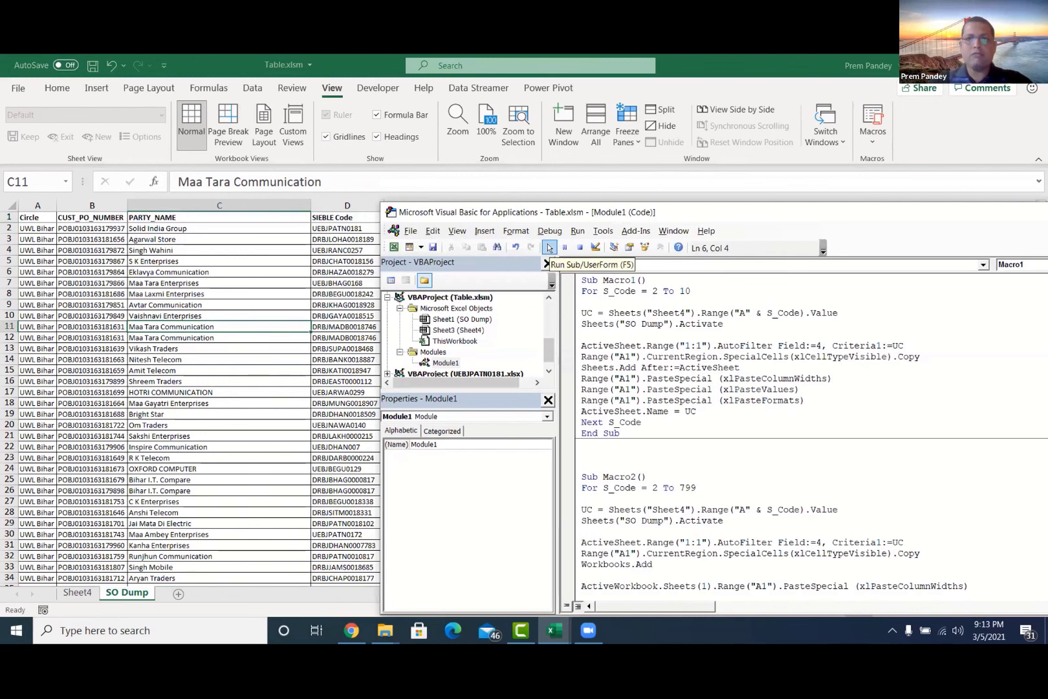
left_click(549, 248)
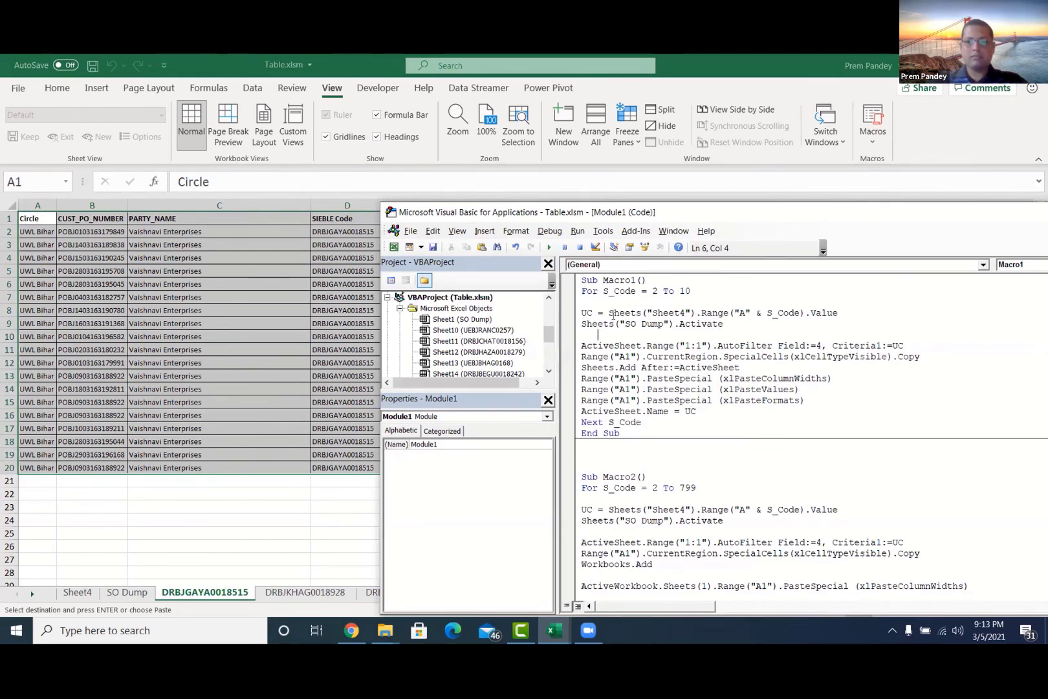
Inspect the sheets Macro1 generated in Table.xlsm, looking over the filtered records on the active one
scroll(612, 315, "down", 1)
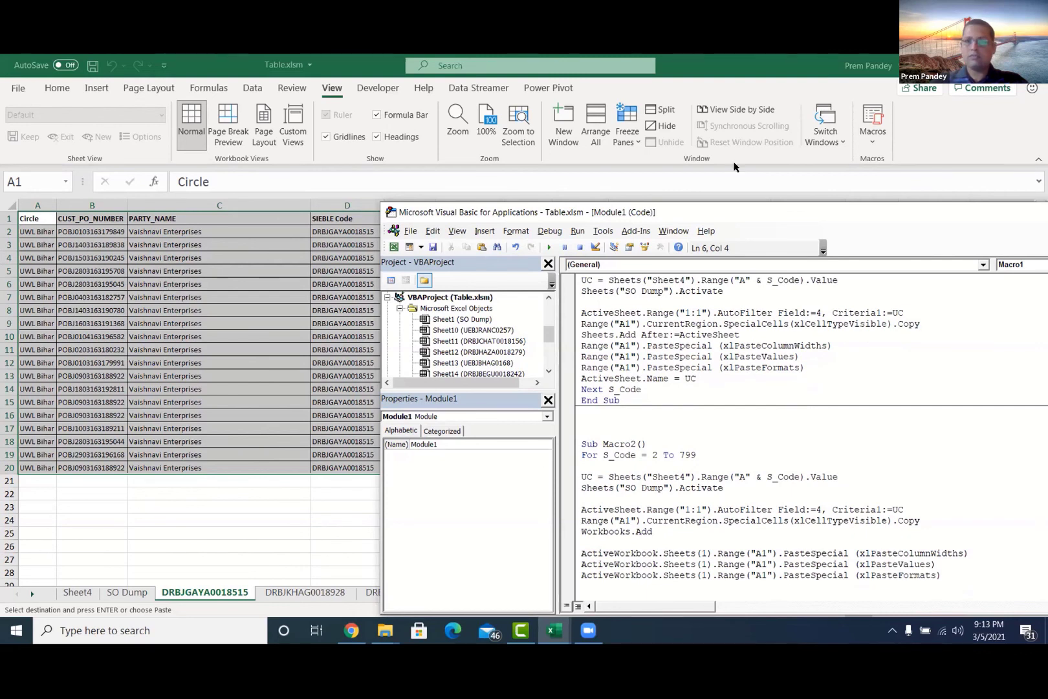
left_click(988, 226)
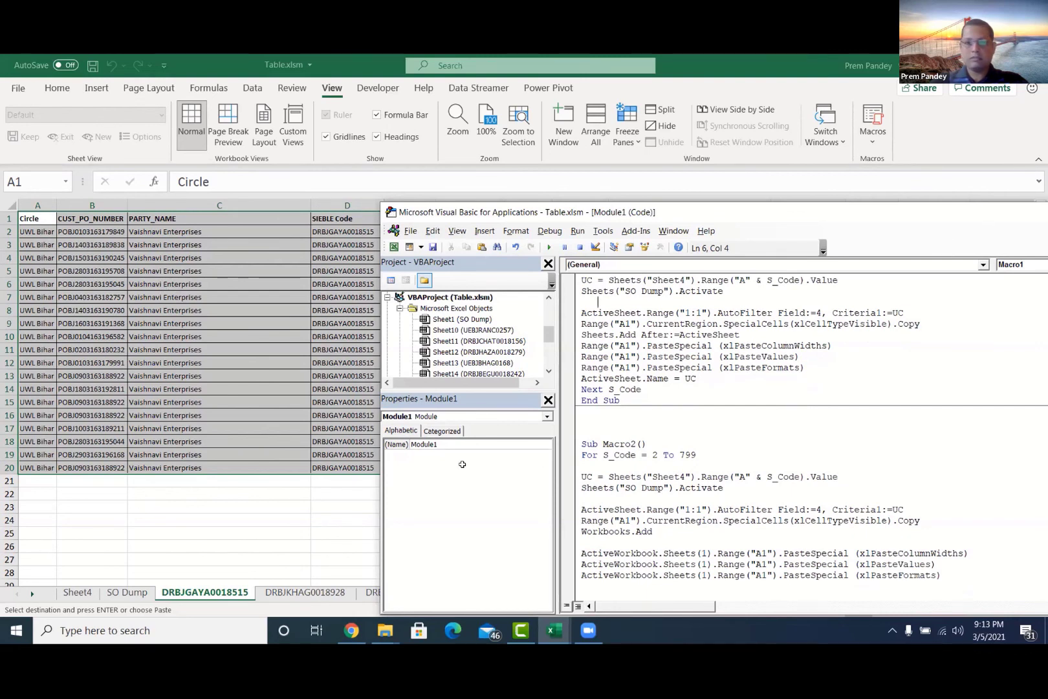
left_click(93, 299)
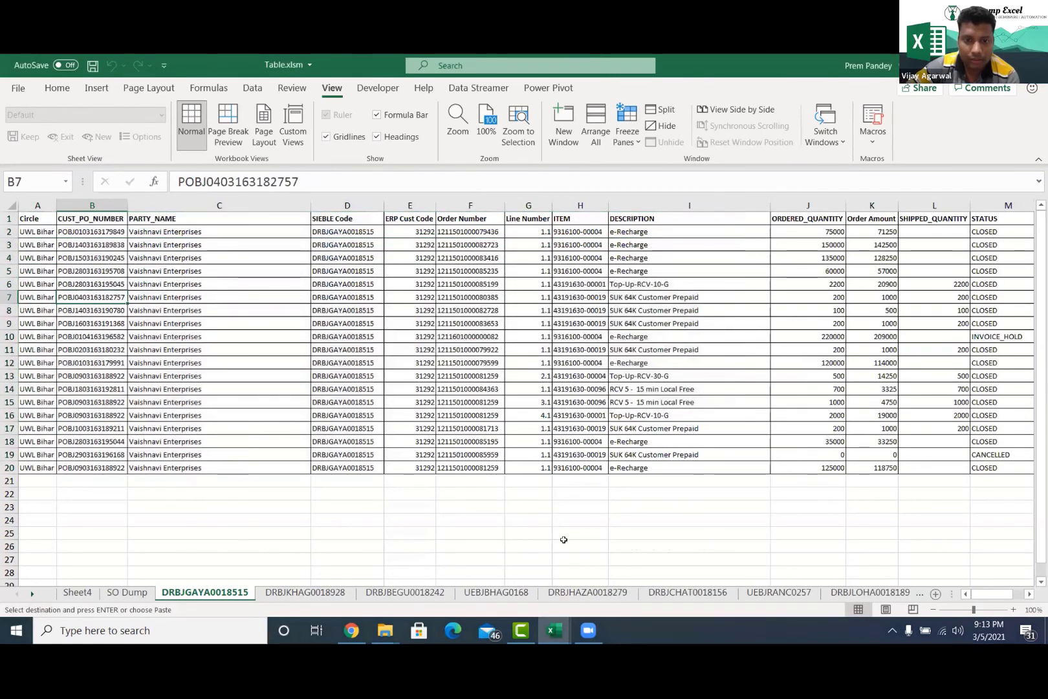
left_click(558, 345)
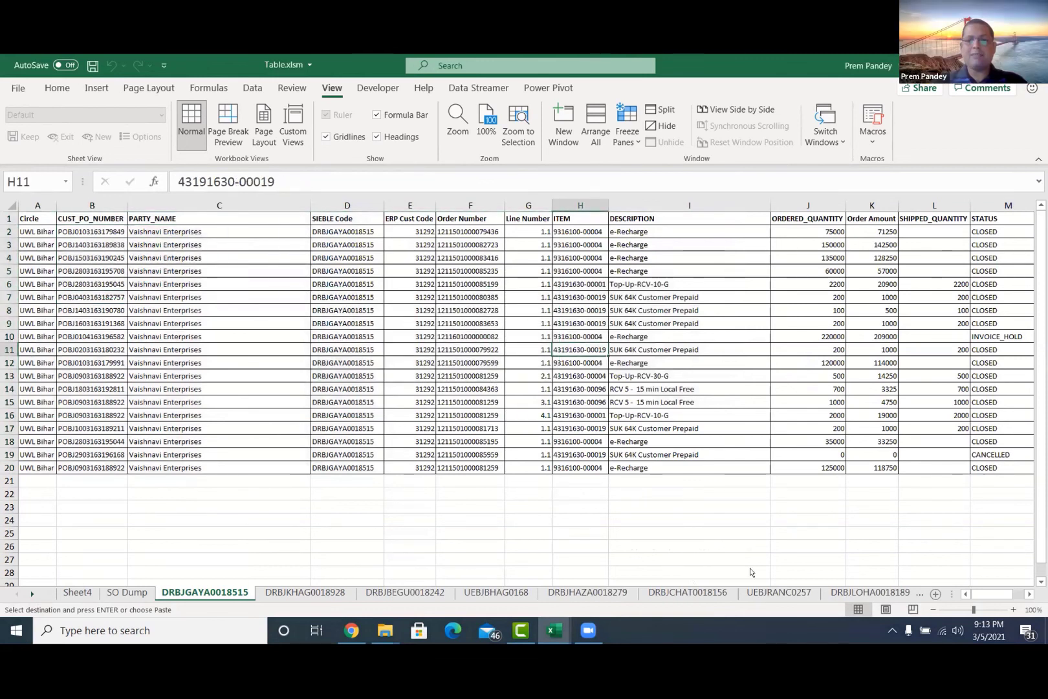
Return to the code editor and set the end value of Macro2's S_Code loop to 3
mouse_move(553, 630)
left_click(936, 580)
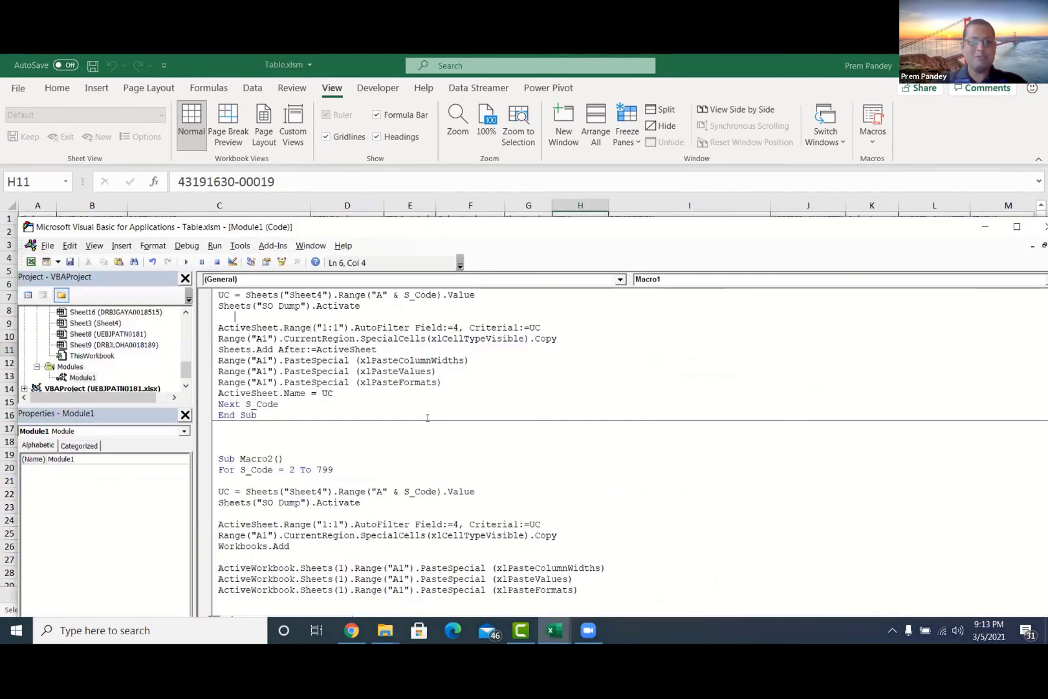
scroll(428, 417, "down", 2)
left_click(316, 393)
key("shift+End")
type("3")
left_click(284, 383)
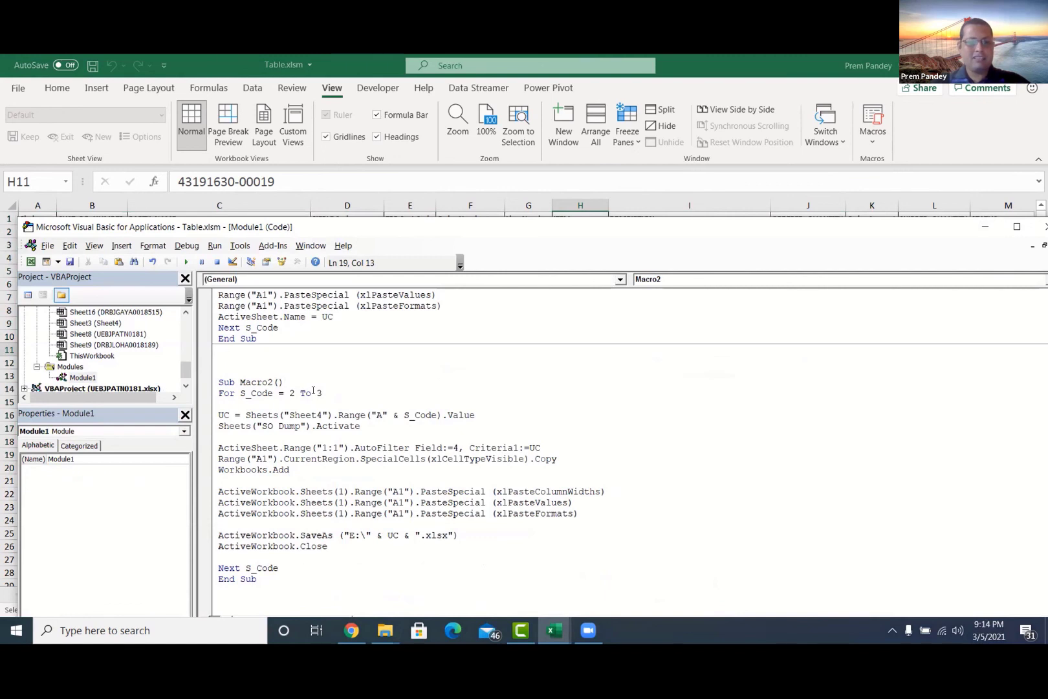
left_click_drag(318, 393, 325, 385)
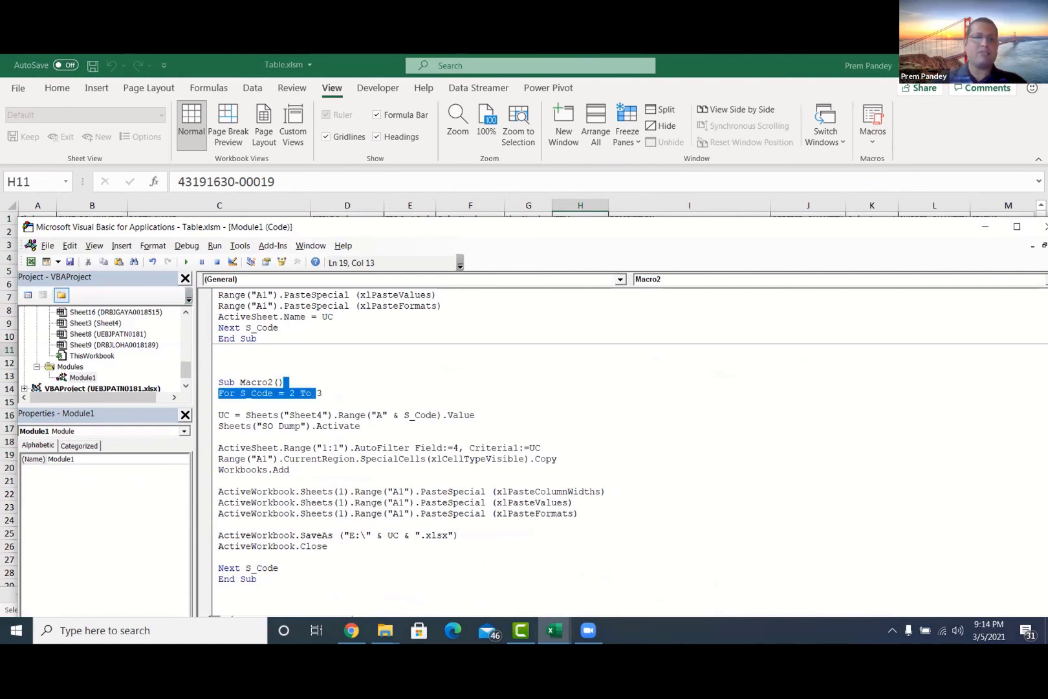
type("53")
left_click(425, 424)
left_click(507, 405)
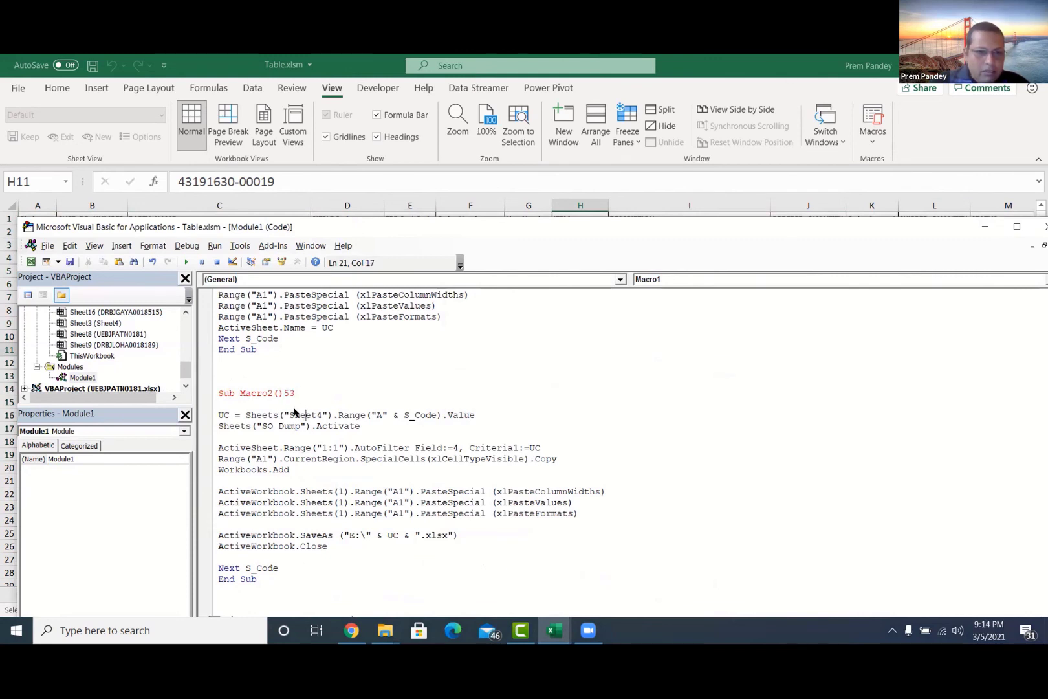
key("ctrl+z")
key("ctrl+z")
Set the end value of Macro2's S_Code loop to 6
key("Right")
key("Right")
key("Right")
key("Right")
key("shift+Right")
type("5")
key("shift+Left")
type("6")
key("Down")
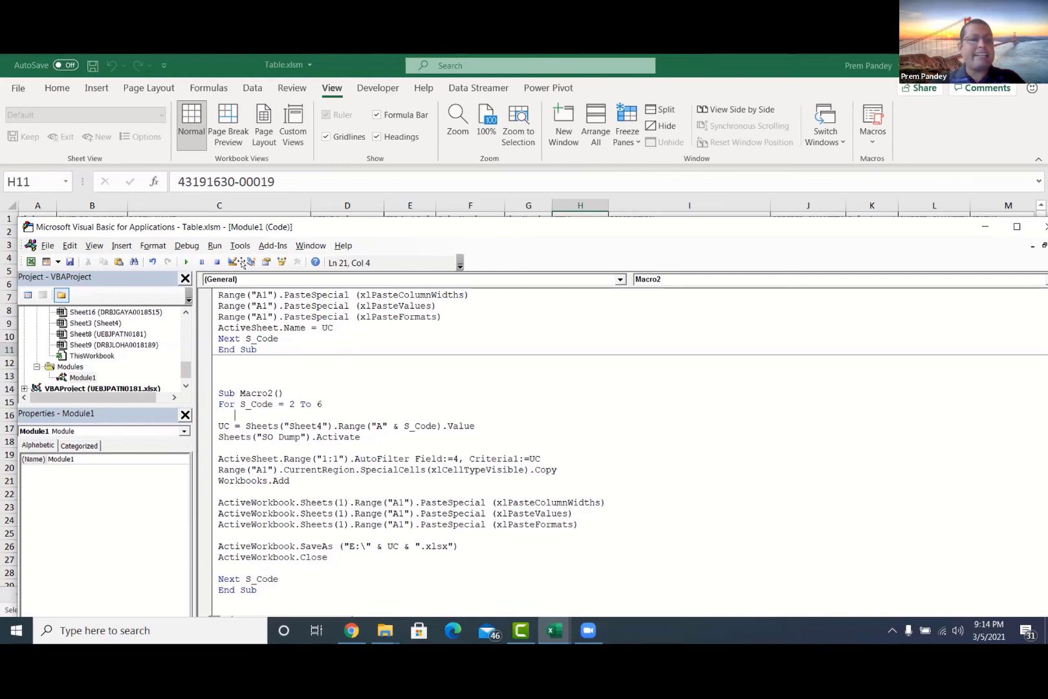
Activate the SO Dump sheet of Table.xlsm and clear its filter
key("alt+F11")
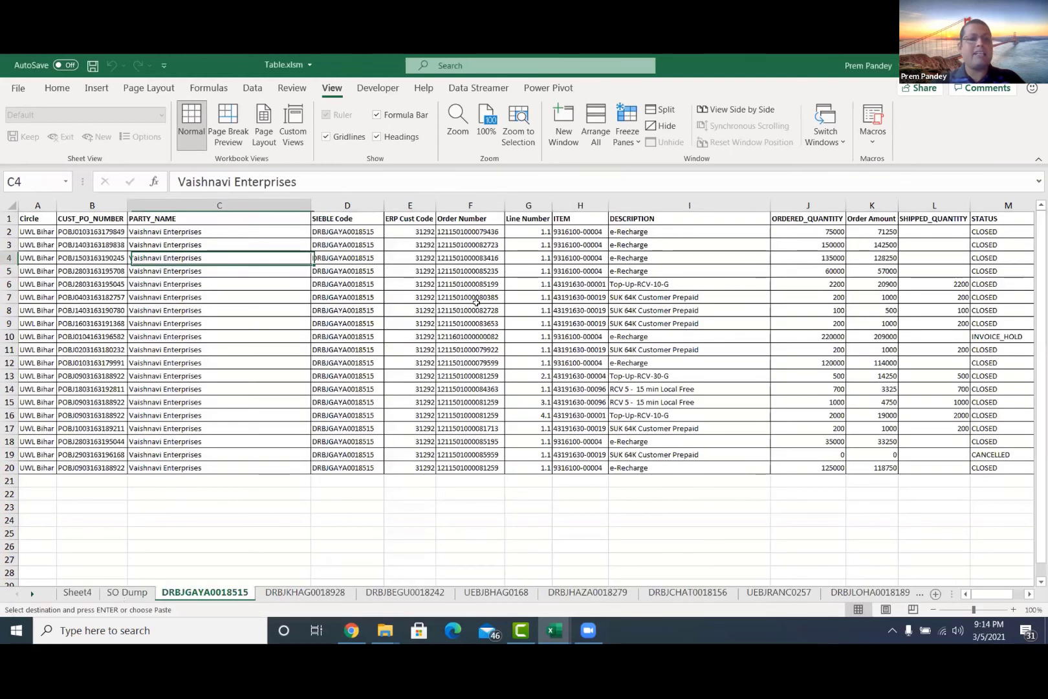
key("ctrl+Page_Up")
key("alt+F11")
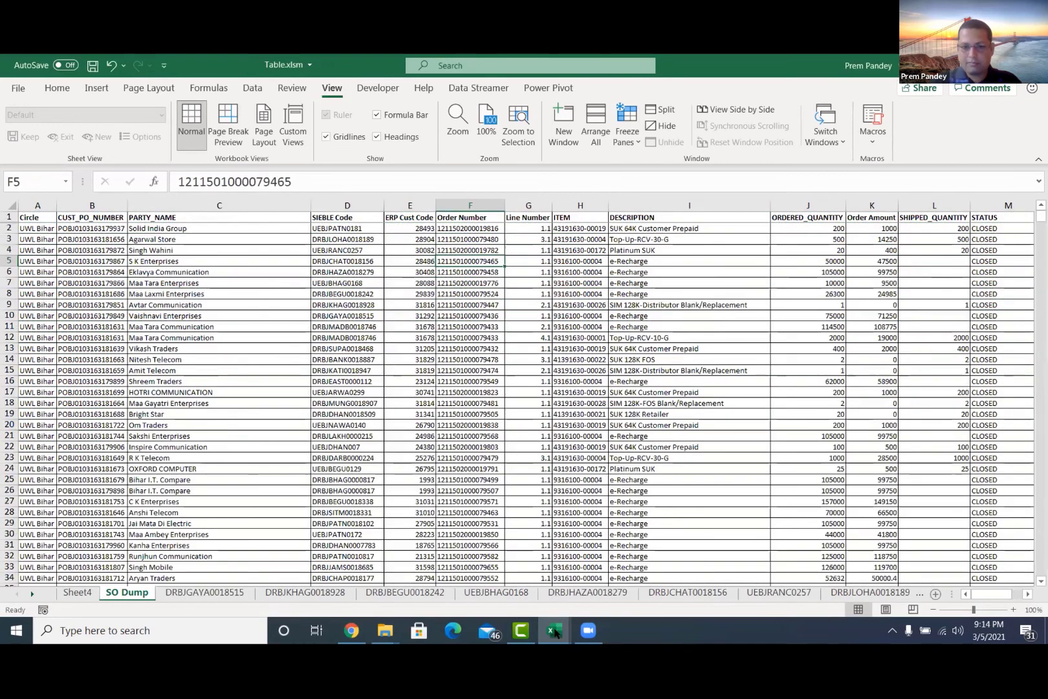
Run Macro2 from the code editor and agree to replace the existing workbook on drive E
mouse_move(555, 632)
left_click(796, 569)
left_click(292, 372)
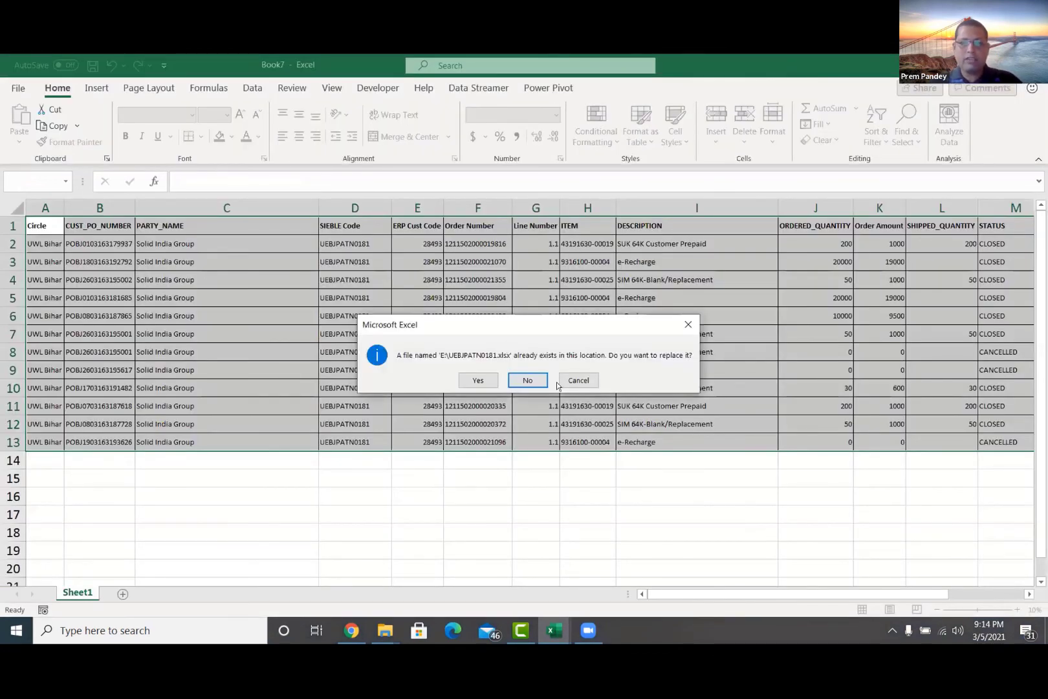
left_click(486, 378)
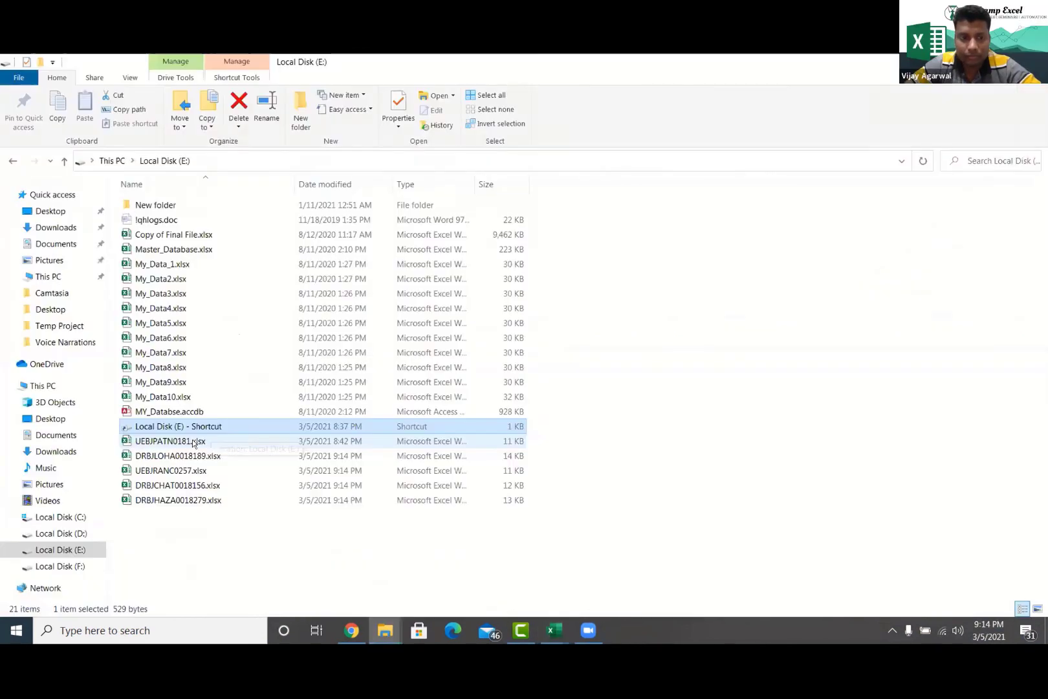
Check the workbooks saved per SIEBLE Code on Local Disk (E:), selecting them as a group
left_click(197, 441)
left_click(203, 500, "shift")
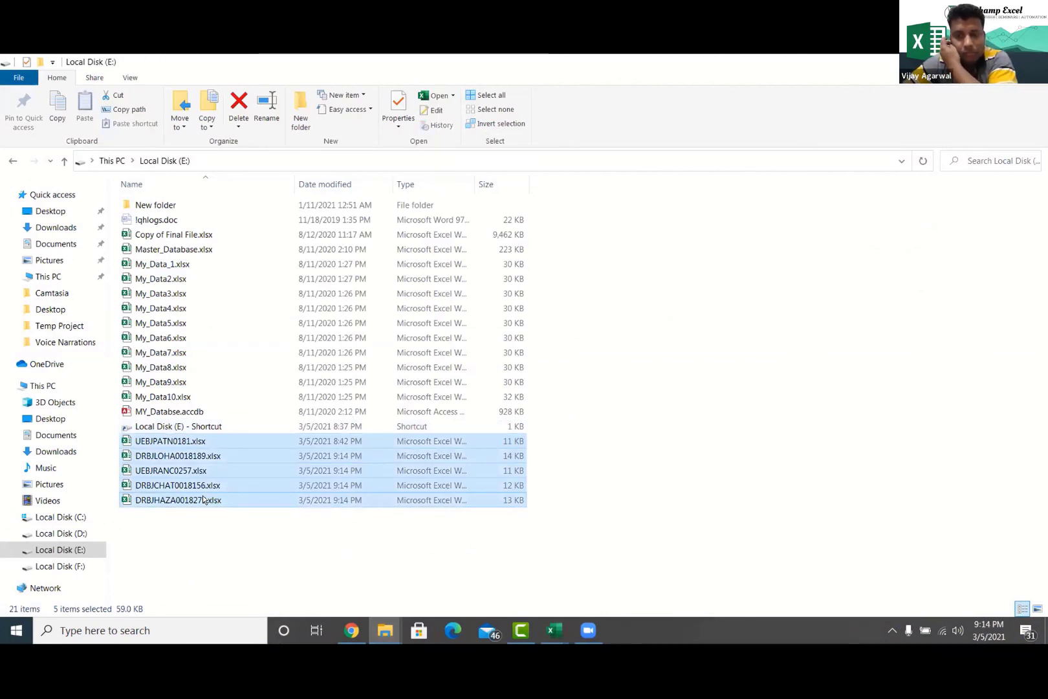
left_click(494, 628)
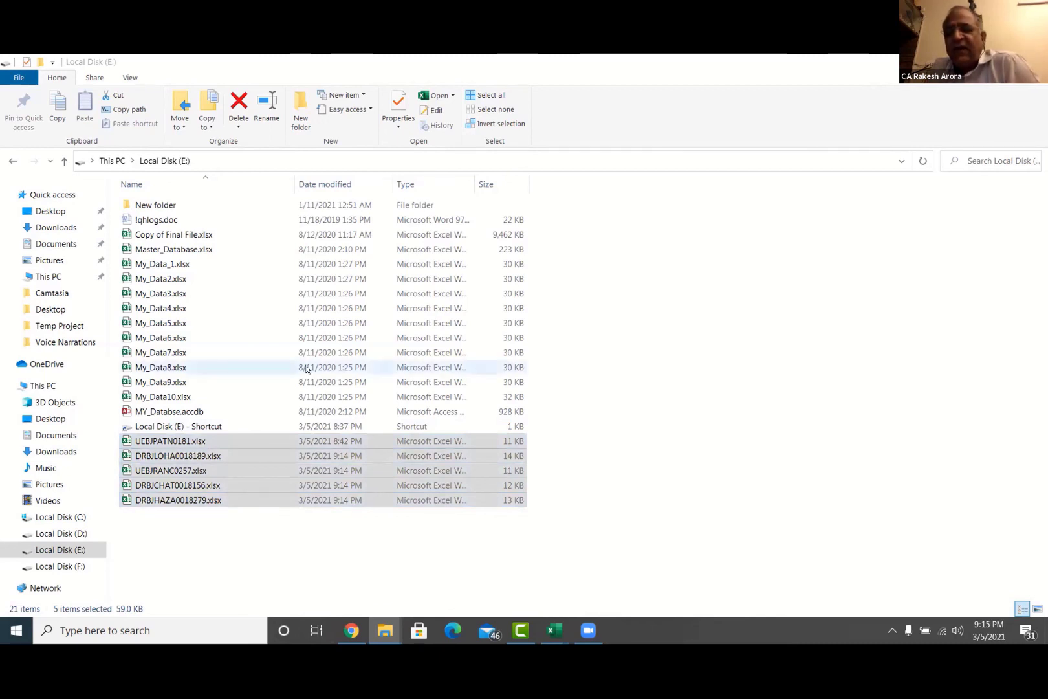
mouse_move(592, 629)
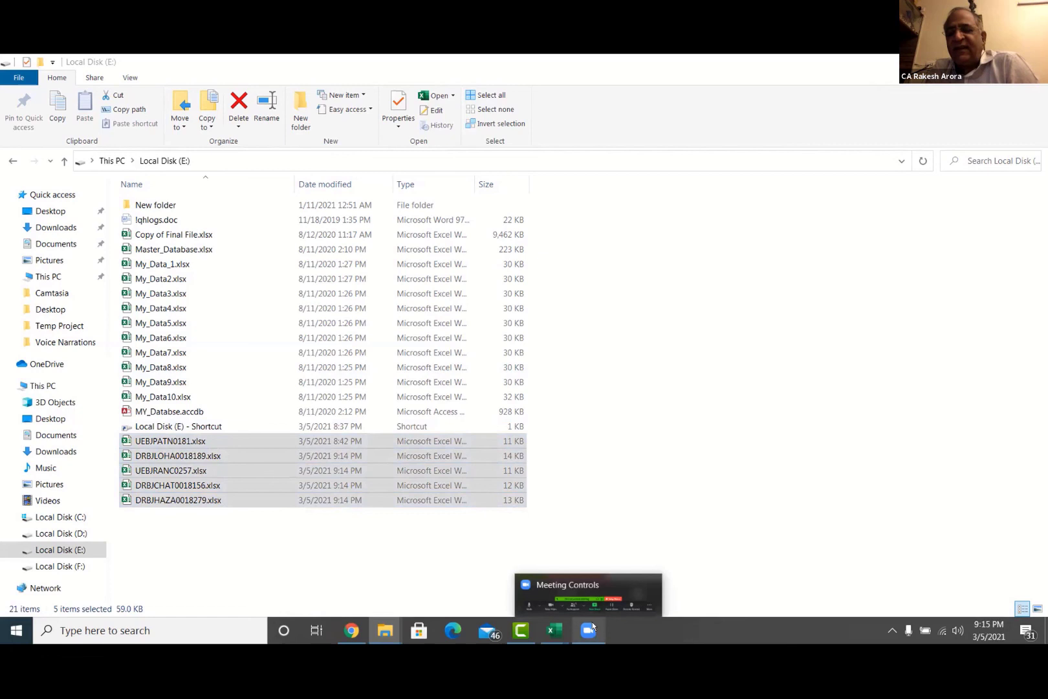
left_click(564, 528)
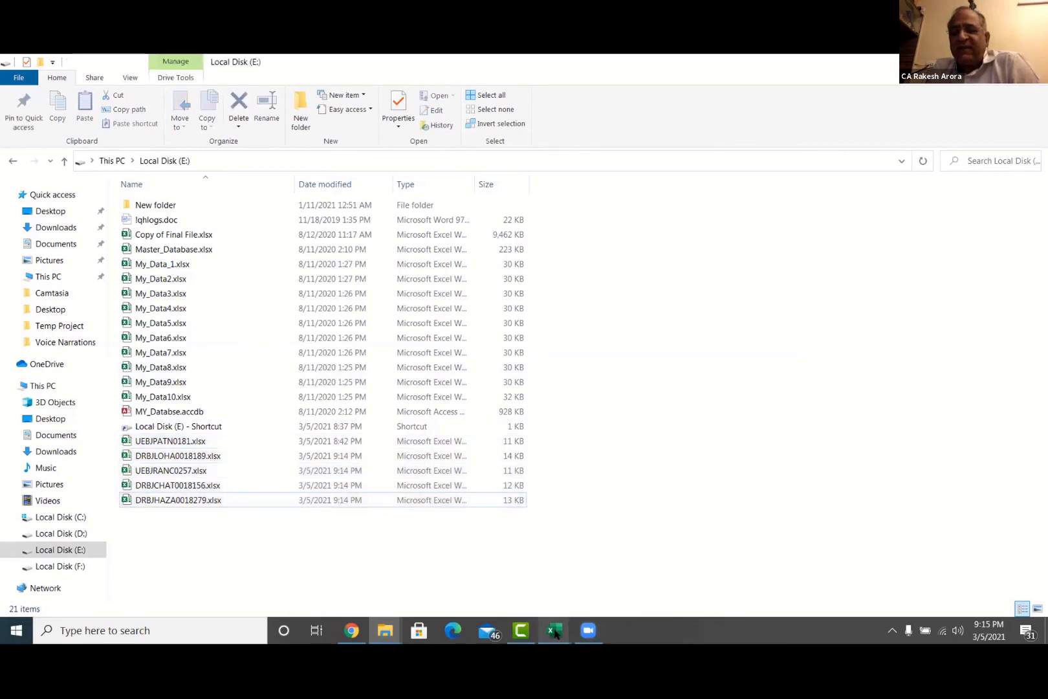
Switch back to Table.xlsm in Excel and look over the filtered records on the SO Dump sheet
mouse_move(554, 630)
left_click(629, 573)
left_click(421, 241)
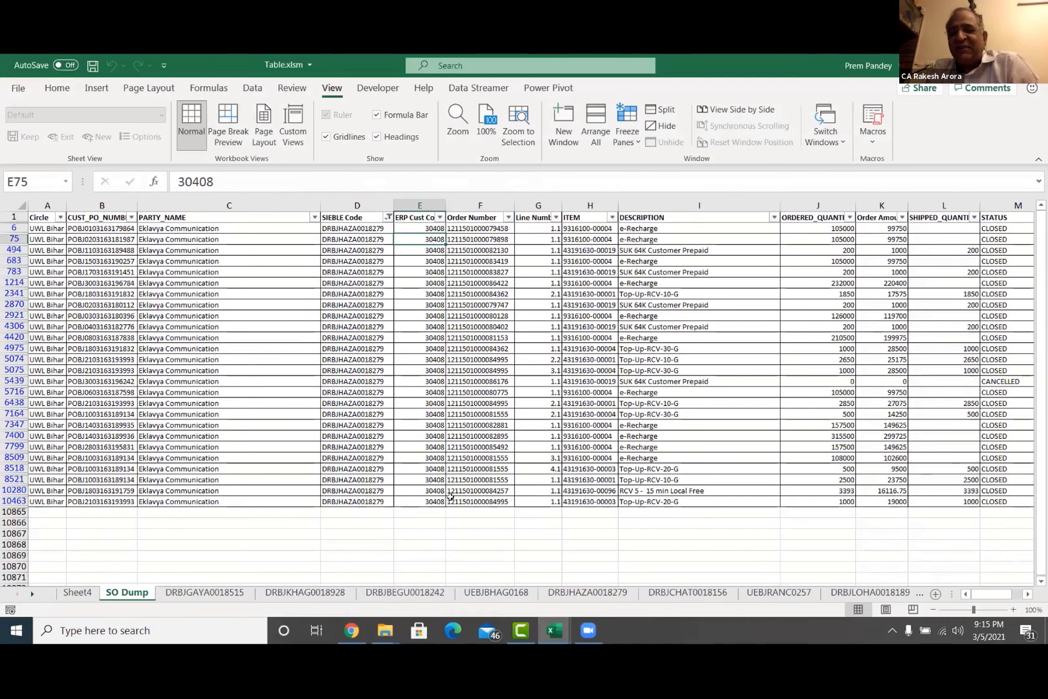
left_click(367, 218)
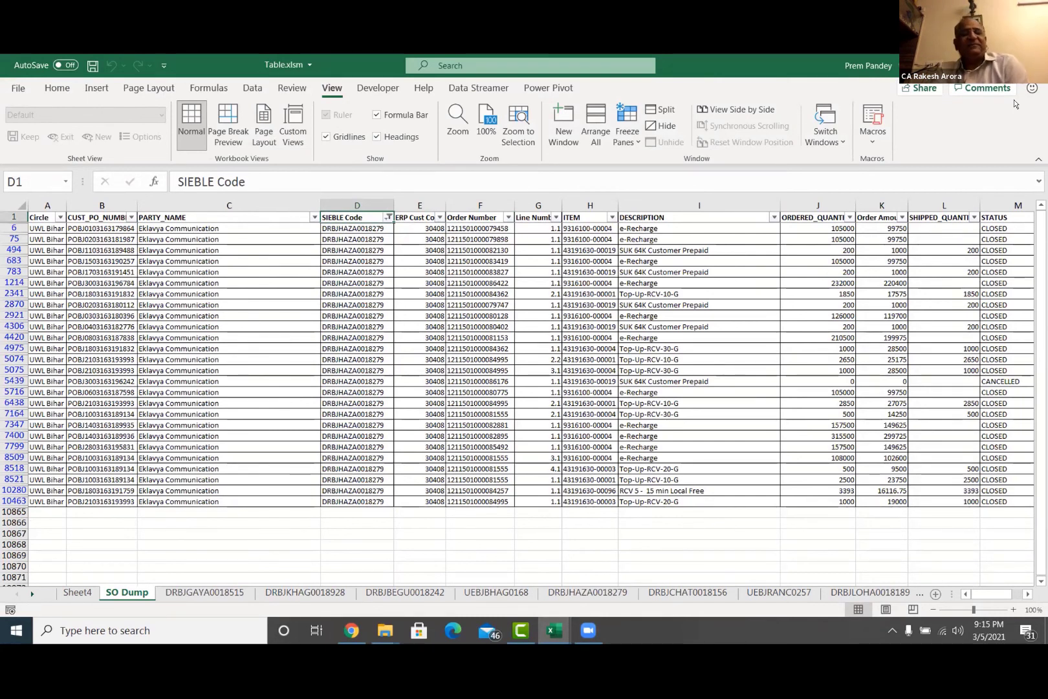
left_click(511, 262)
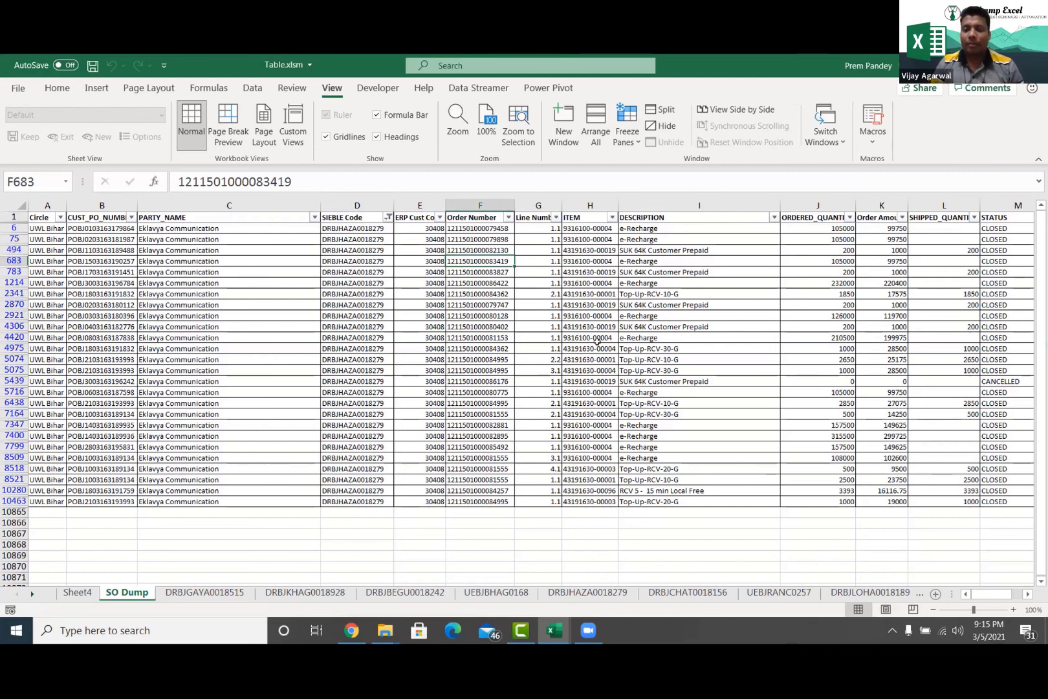
left_click(596, 348)
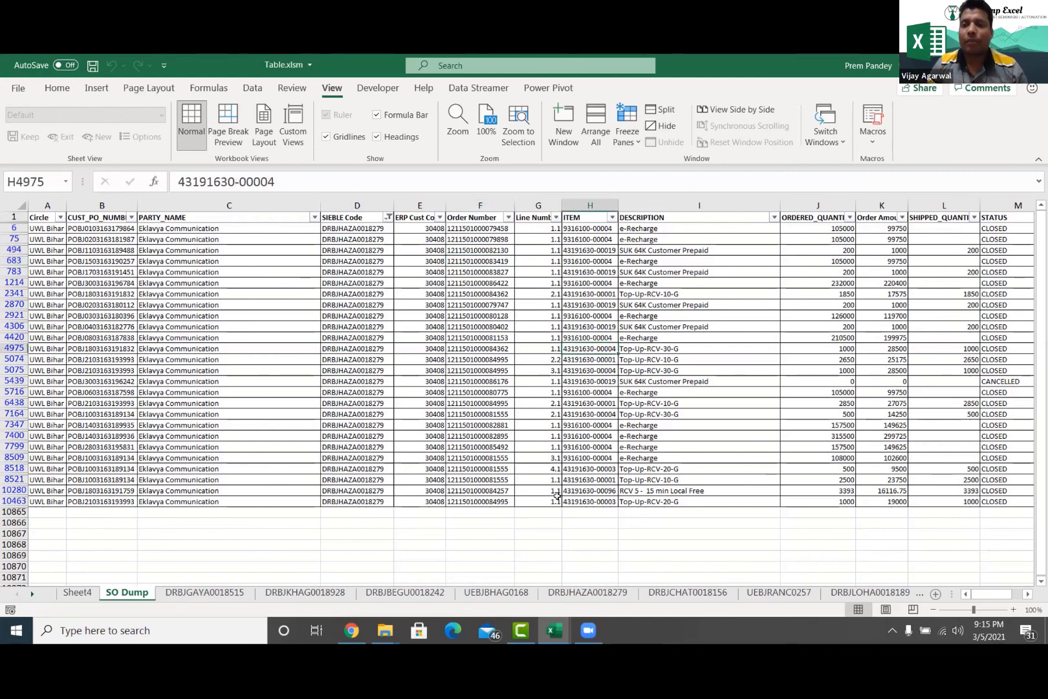